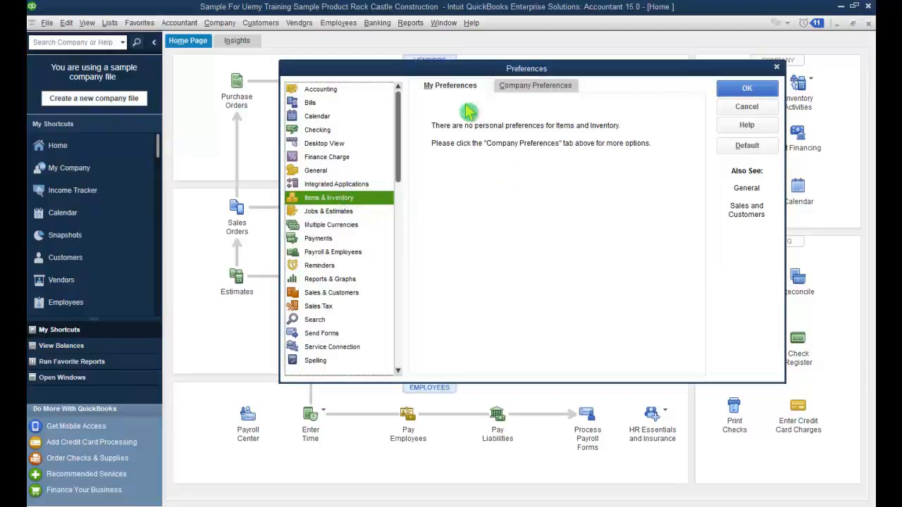
Step: Show the company-wide Items & Inventory preferences
left_click(535, 88)
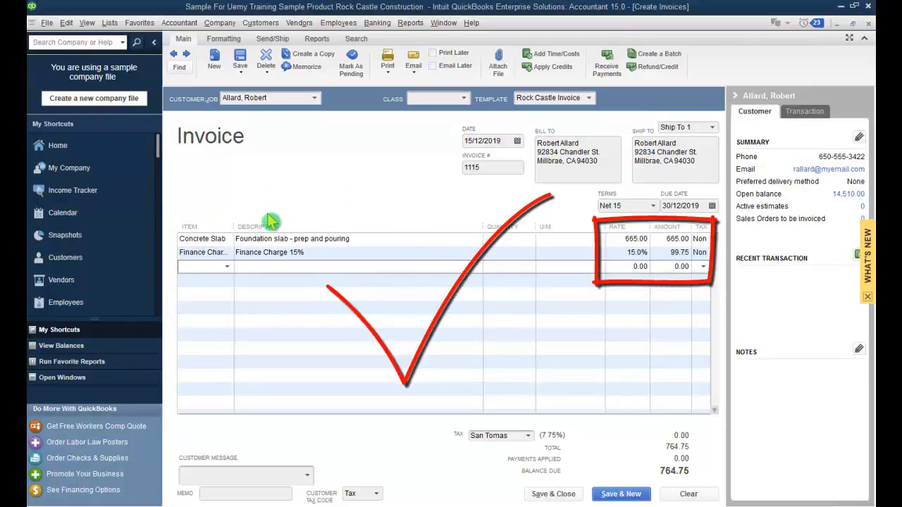
Step: Replace the Finance Charge 15% line with a Payment item of 200
left_click(214, 253)
key("BackSpace")
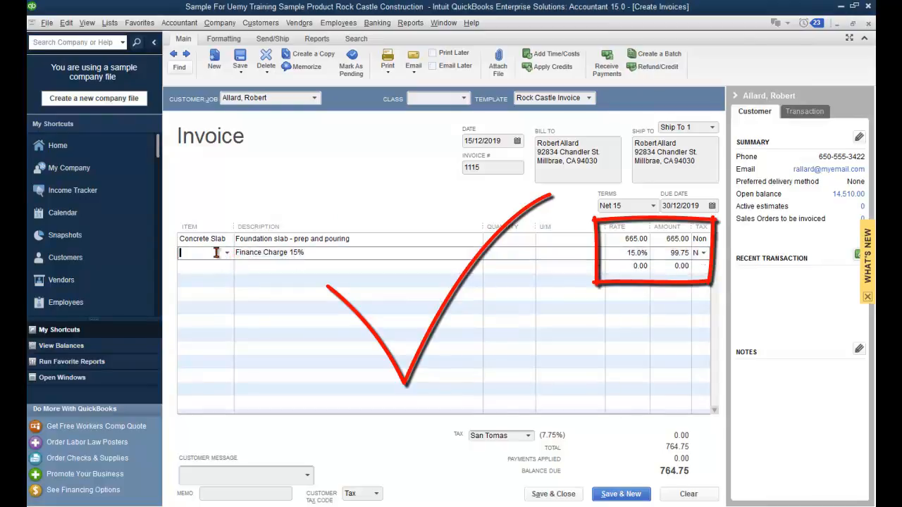
type("Pay")
key("Tab")
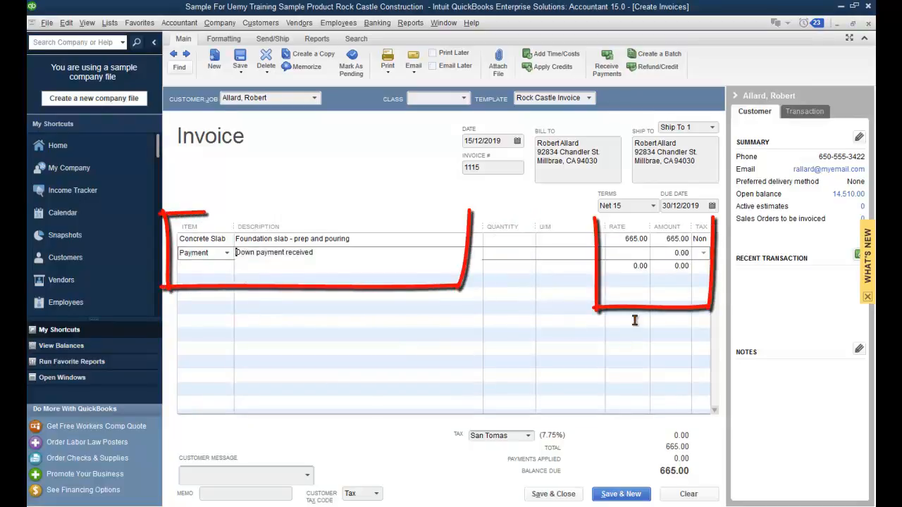
left_click(674, 252)
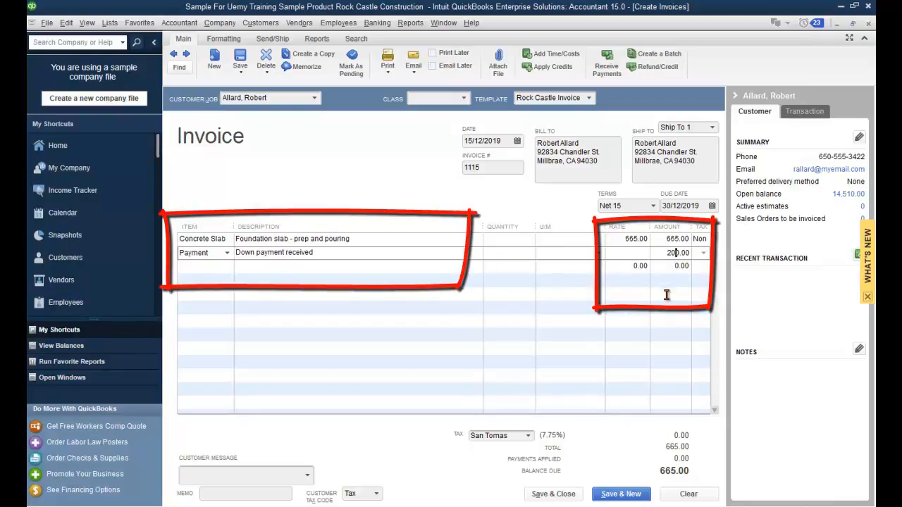
key("Tab")
Step: Add Finance Charge 15% on a new line and delete the Payment line
type("Financ")
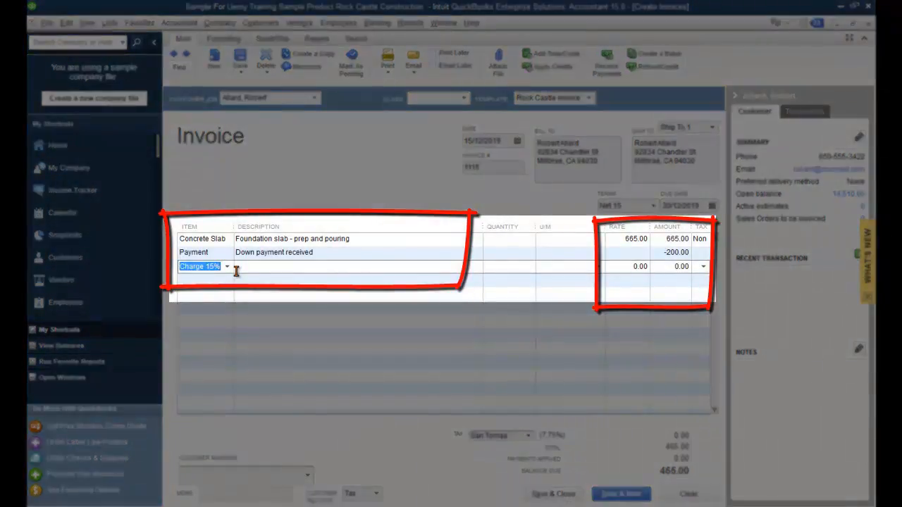
key("Tab")
key("Tab")
key("Tab")
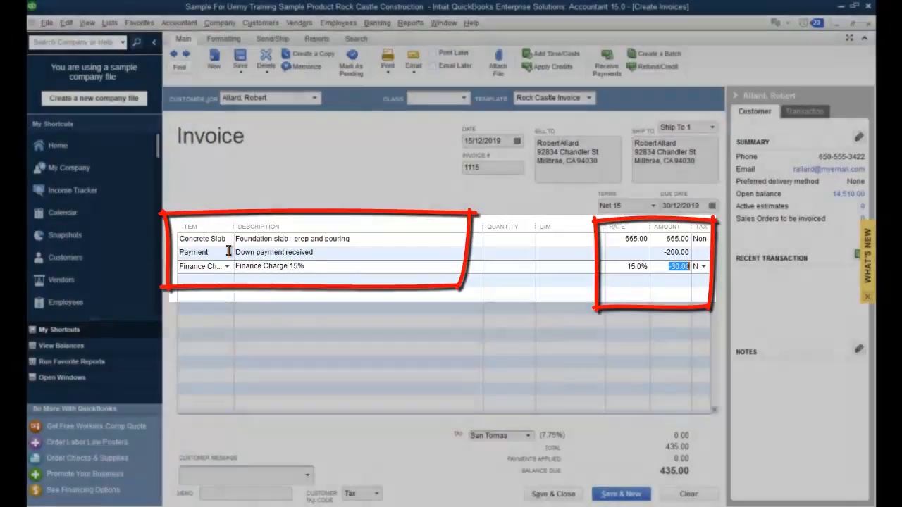
left_click(227, 252)
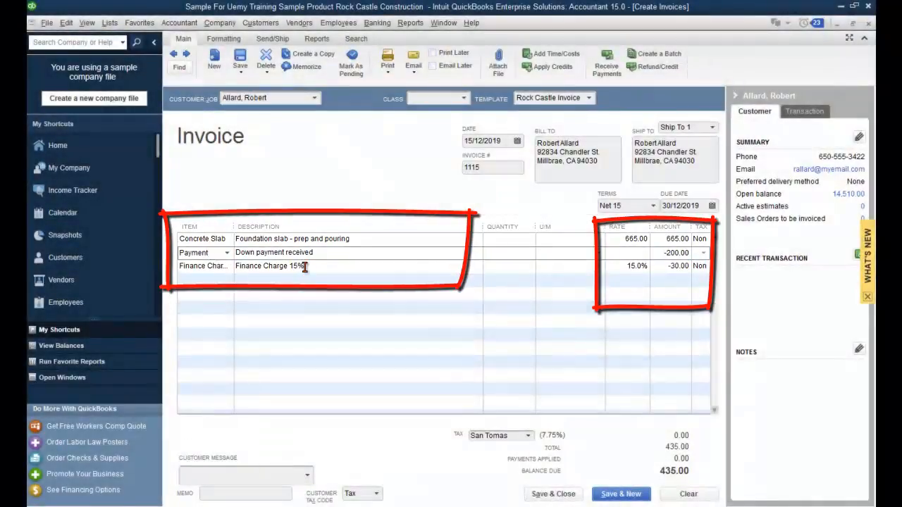
key("BackSpace")
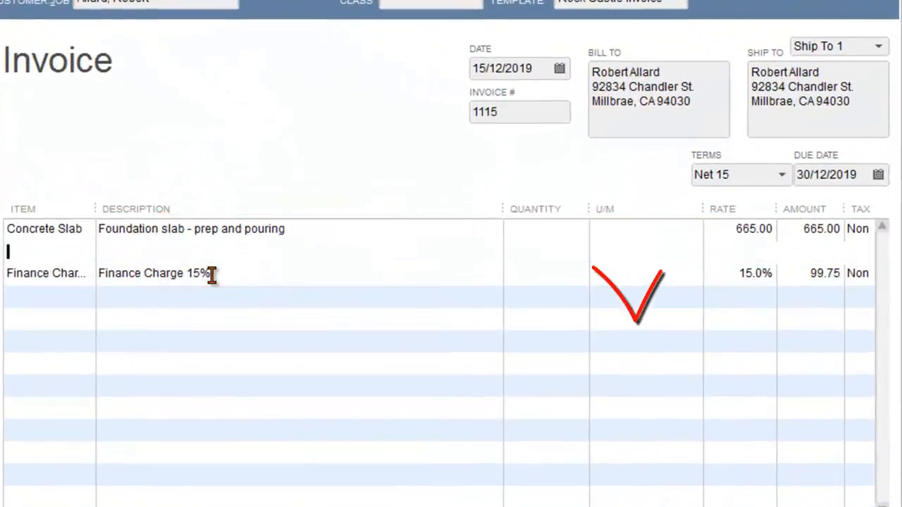
key("Tab")
key("Tab")
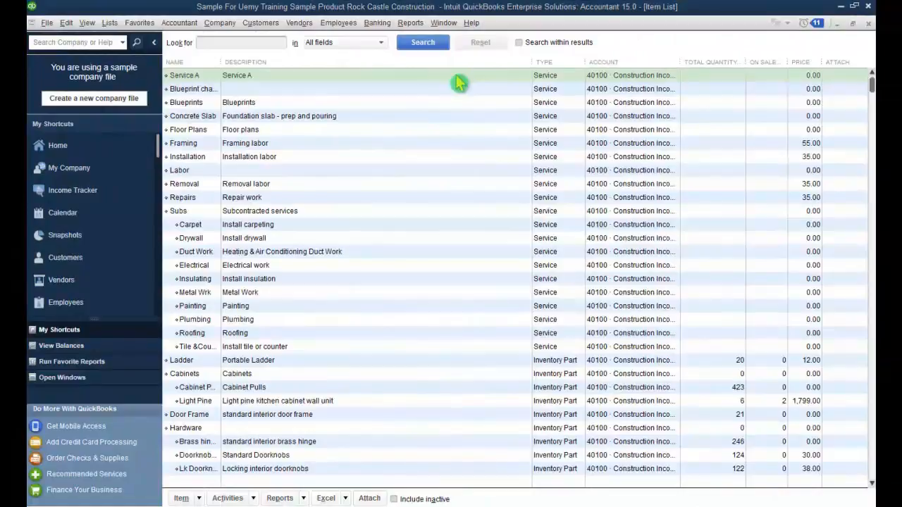
Step: Start a new Other Charge item named 'Finance Charge 15%'
left_click(455, 76)
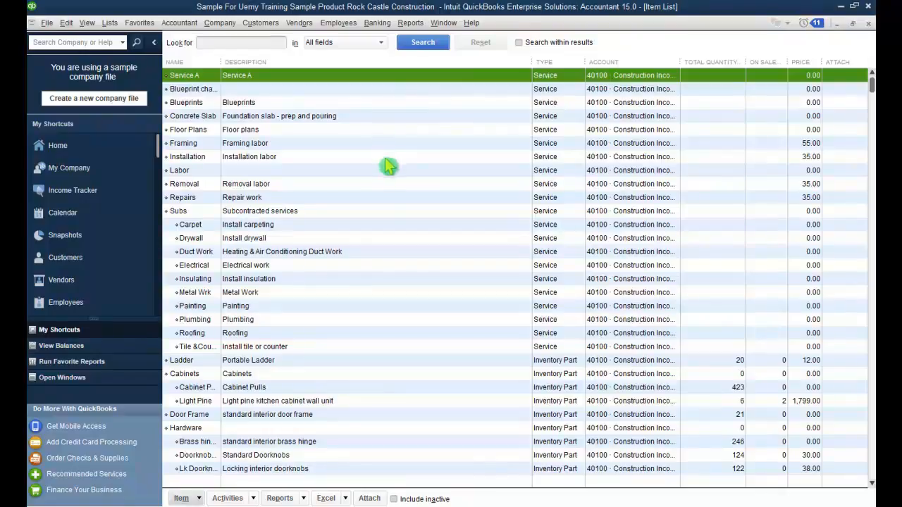
left_click(199, 498)
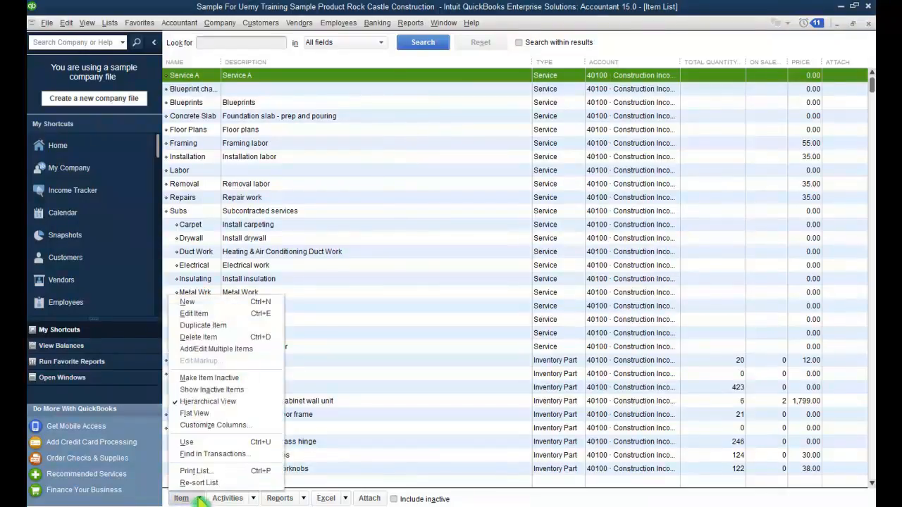
left_click(236, 303)
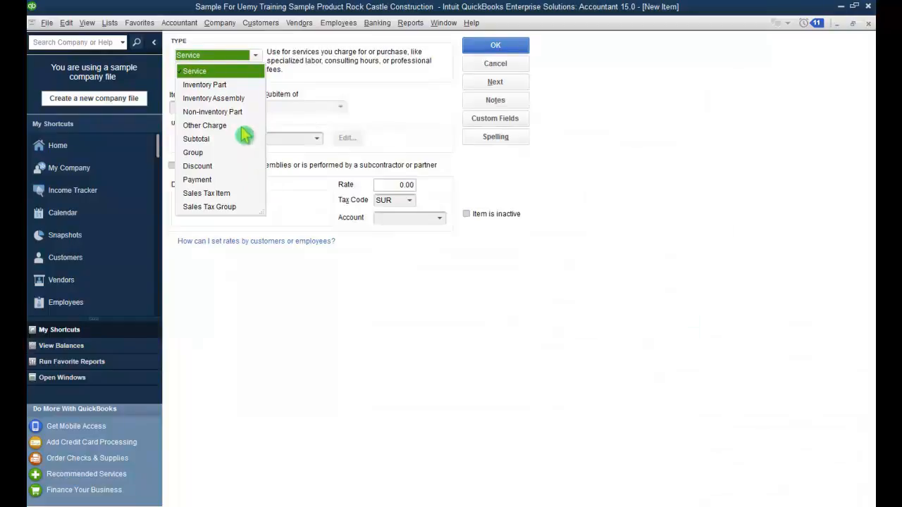
left_click(215, 126)
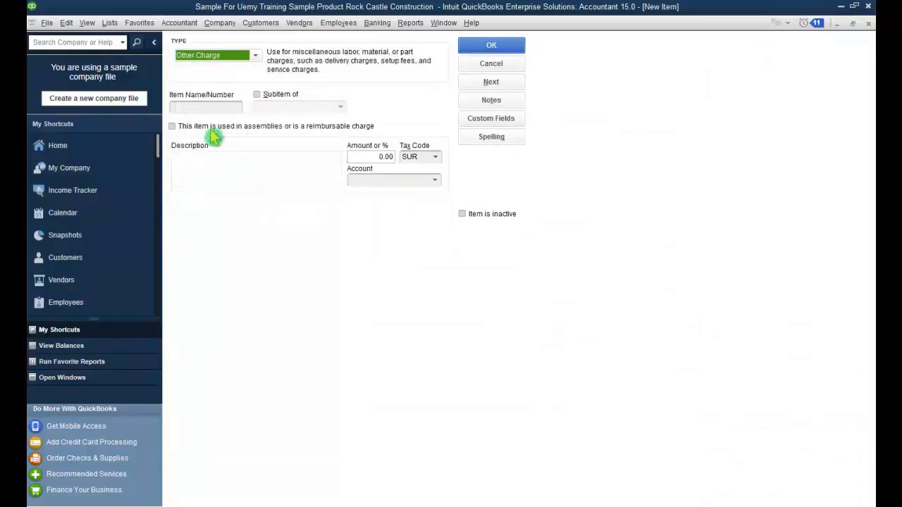
left_click(216, 106)
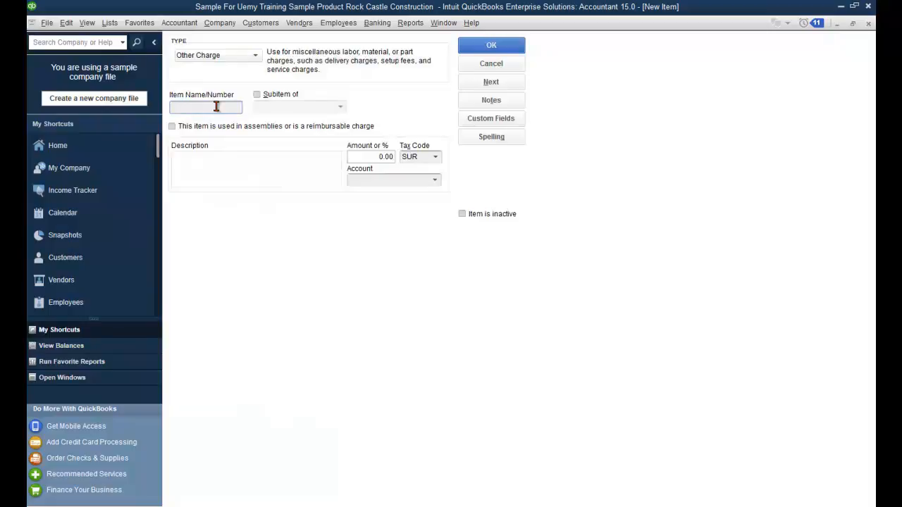
type("Finance Charge 15%")
Step: Copy the name into the description, set 15%, tax code Non, account 70100 · Other Income, and save
left_click_drag(241, 106, 169, 111)
key("ctrl+c")
left_click(217, 166)
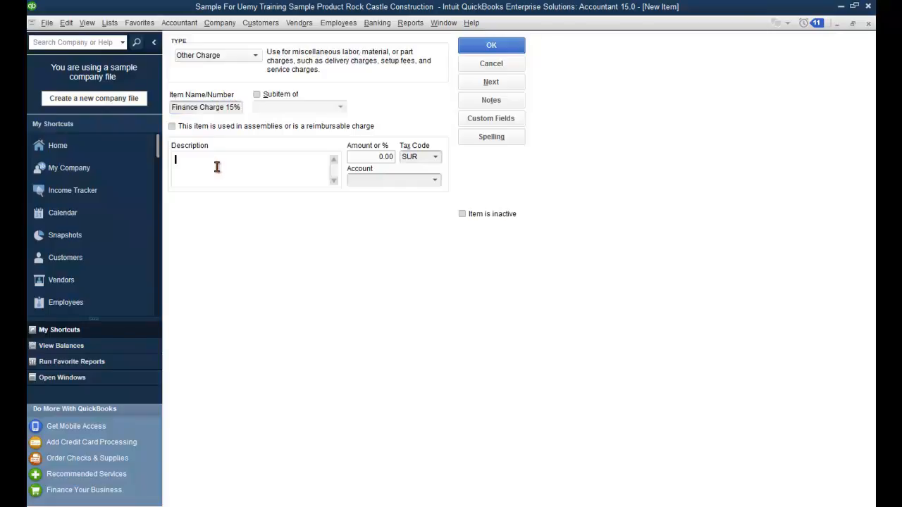
key("ctrl+v")
left_click(373, 157)
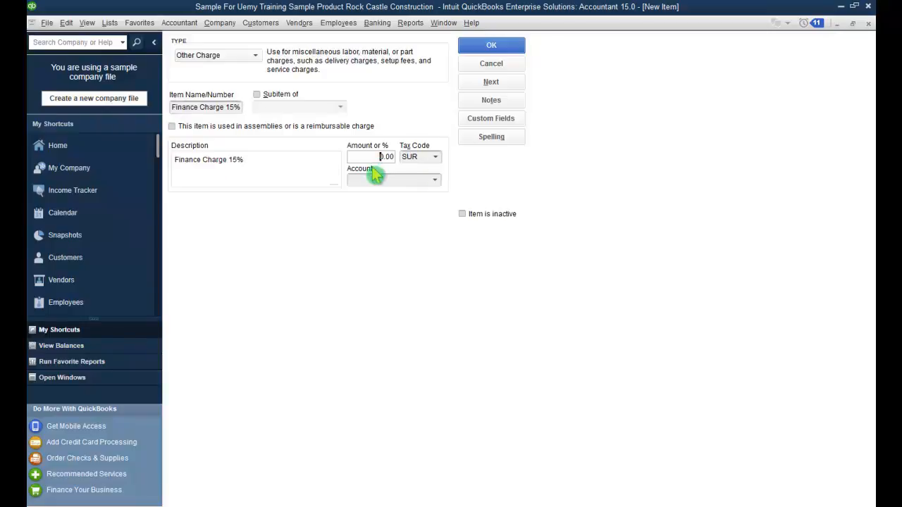
key("Delete")
key("Delete")
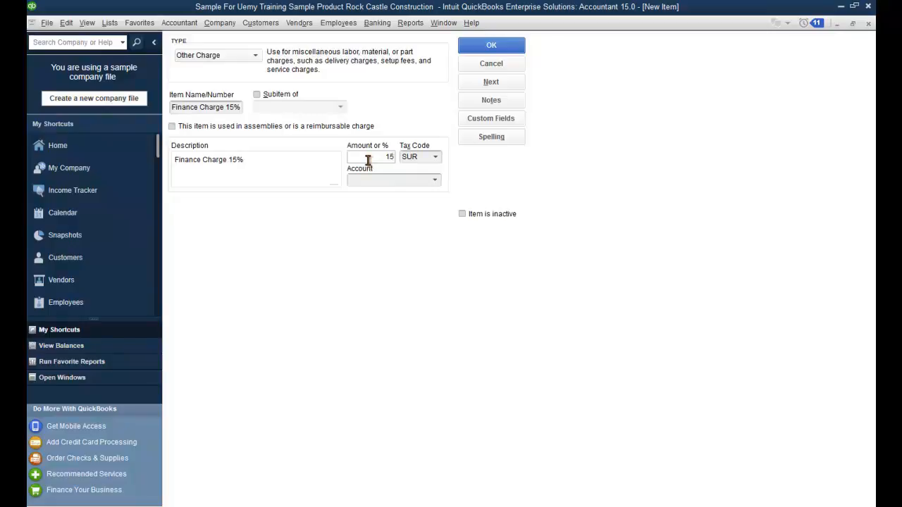
left_click(435, 157)
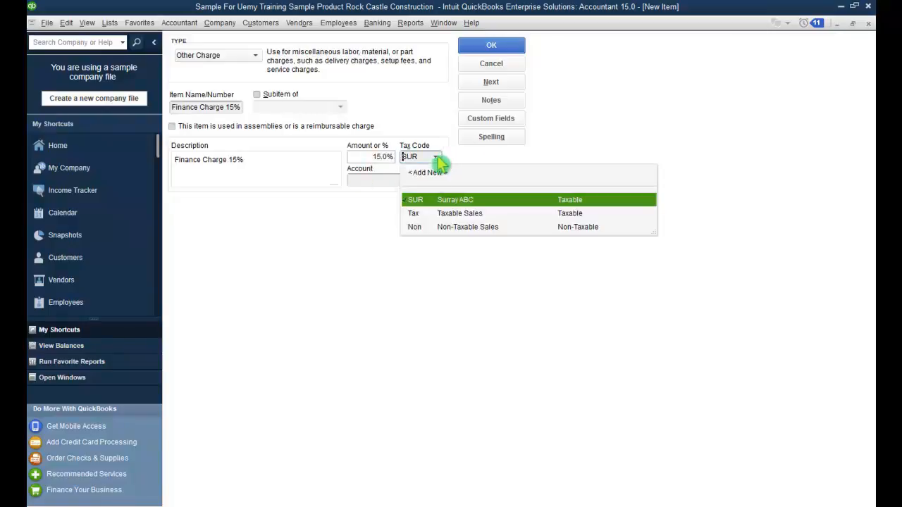
left_click(451, 227)
left_click(407, 185)
left_click(434, 180)
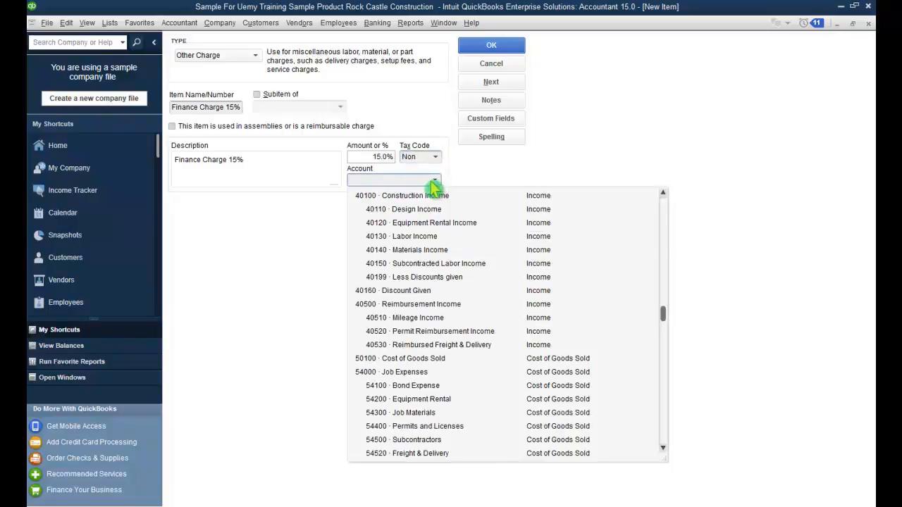
type("oth")
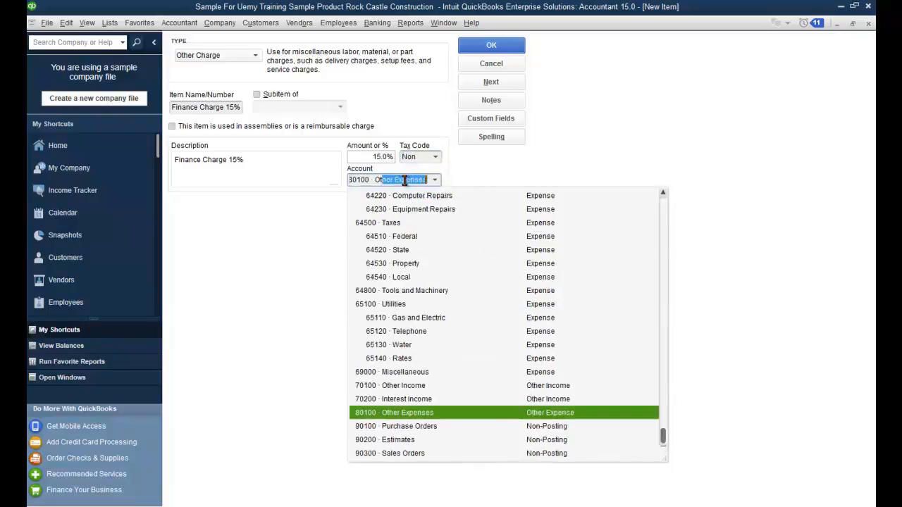
type("er in")
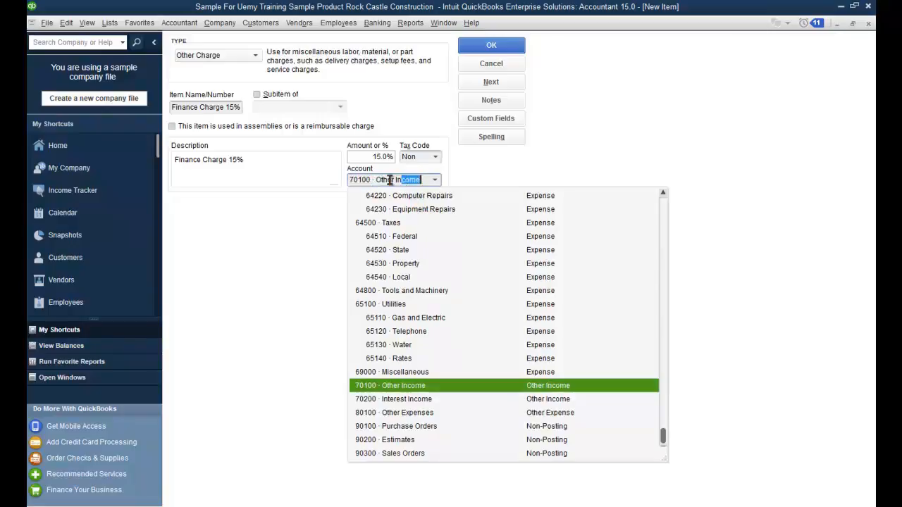
left_click(456, 387)
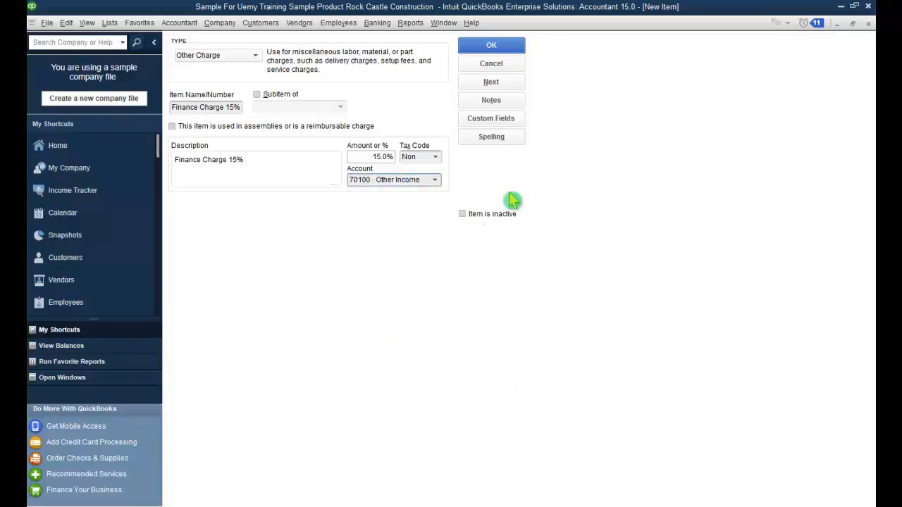
left_click(491, 46)
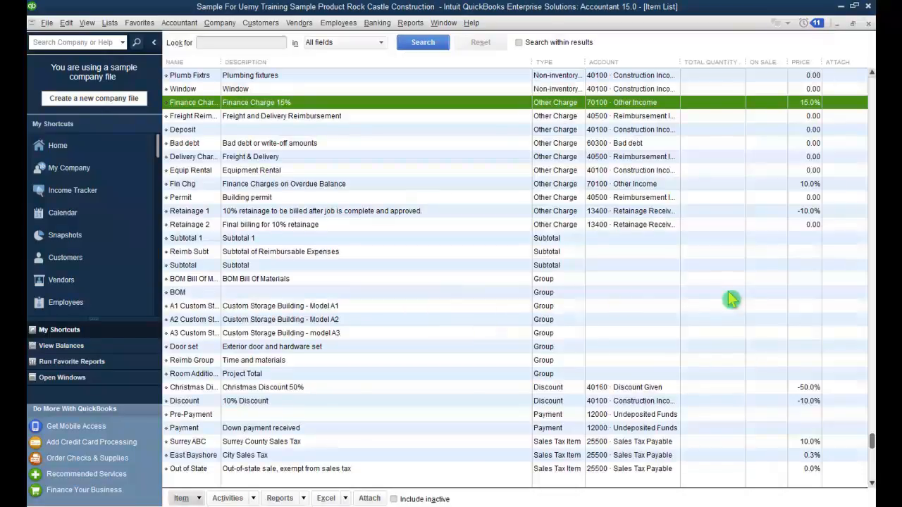
Step: Review the Finance Charge 15% item without changes, then close the Item List
double_click(253, 104)
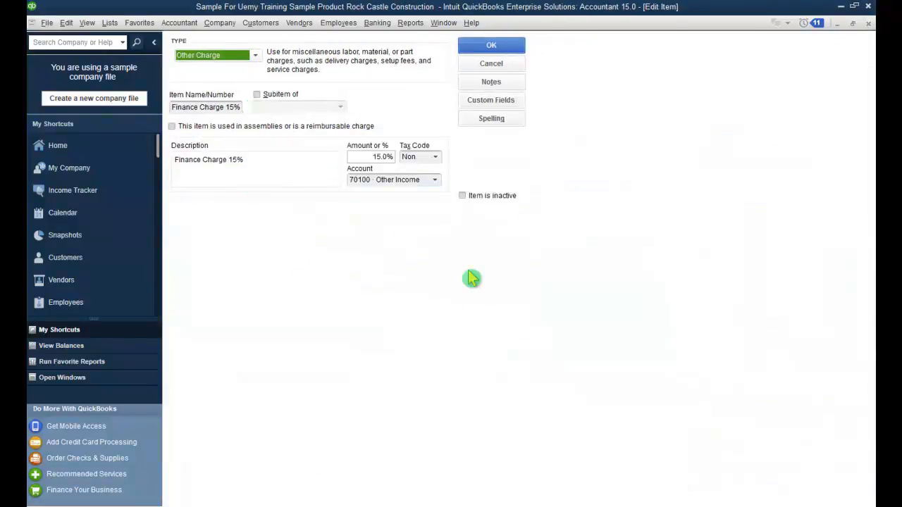
left_click(491, 70)
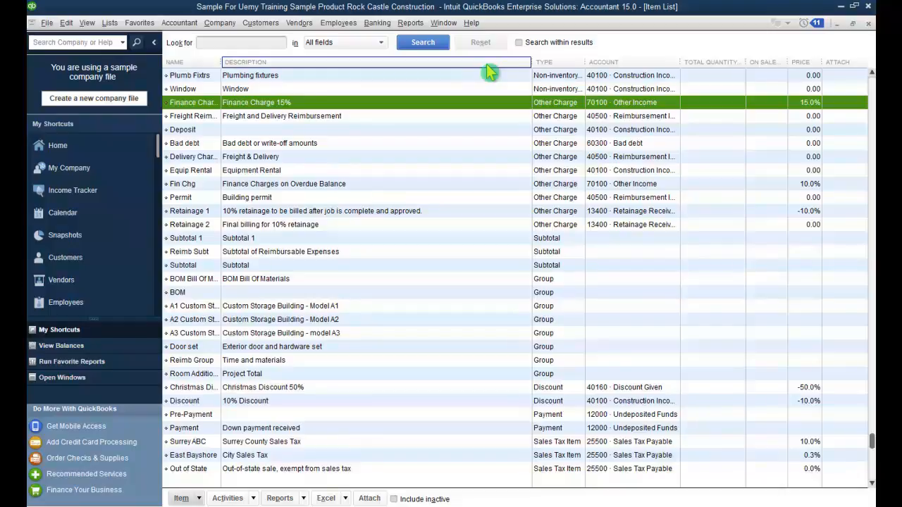
left_click(867, 23)
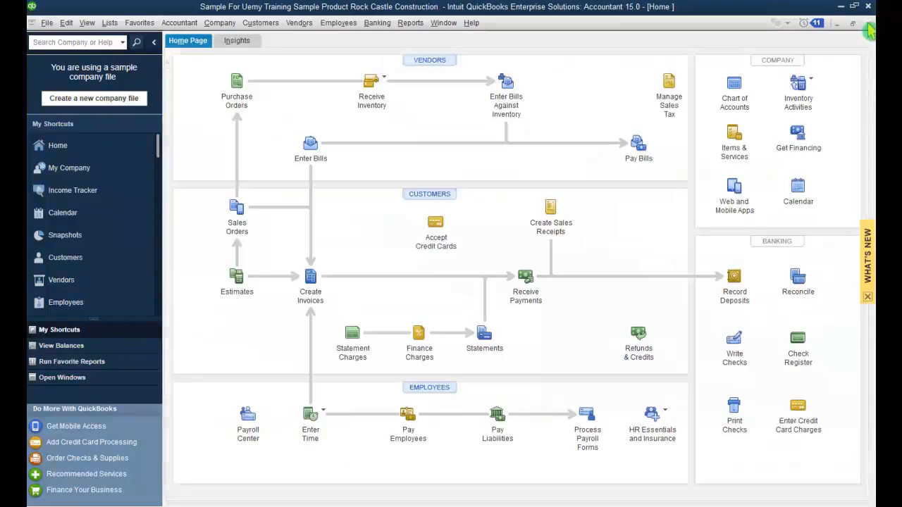
Step: Reopen the Home page and maximize it to fill the workspace
left_click(869, 23)
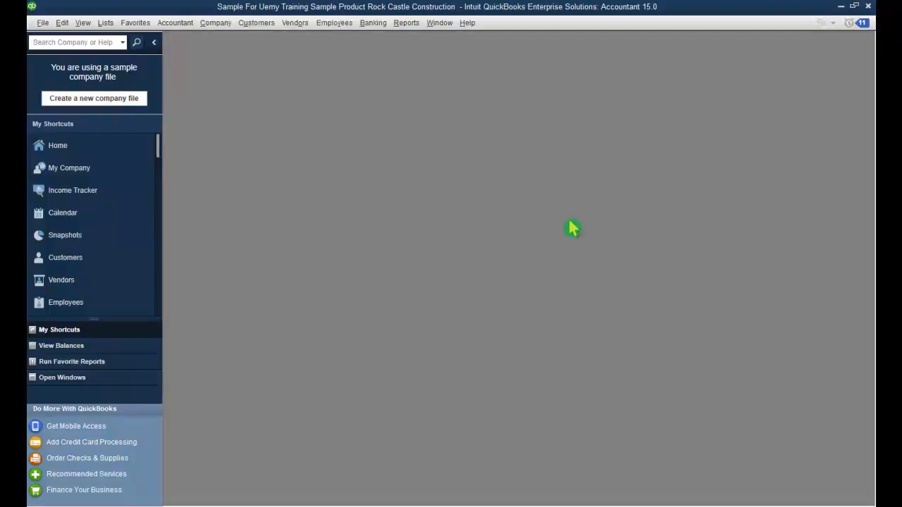
left_click(83, 151)
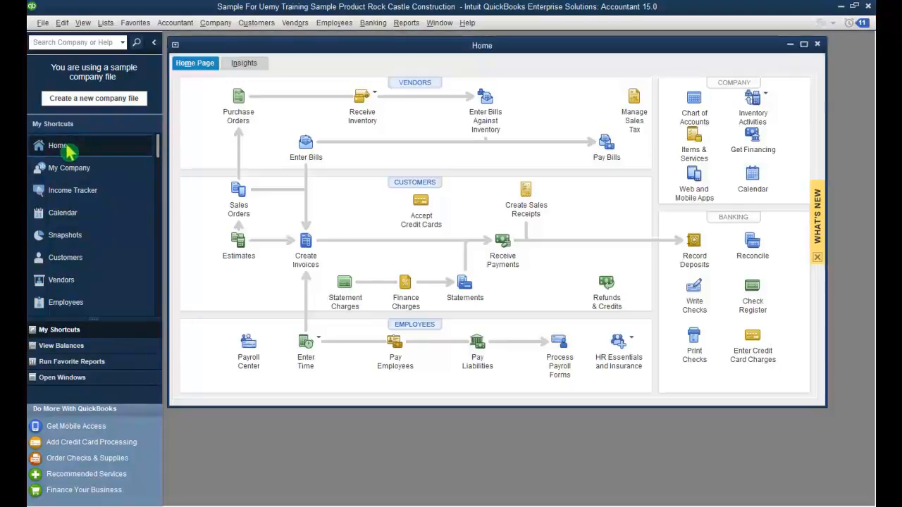
left_click(803, 45)
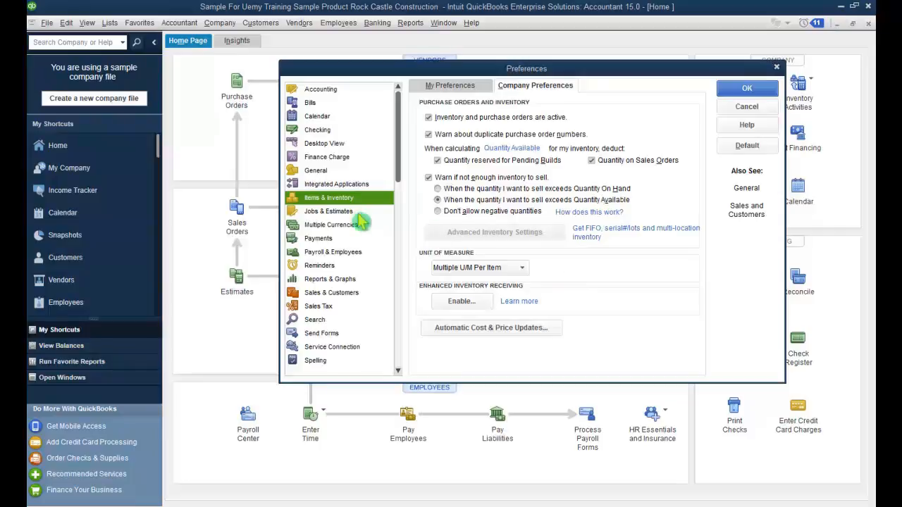
Step: Review the Jobs & Estimates status names: Pending, Awarded, In progress, Closed
left_click(355, 214)
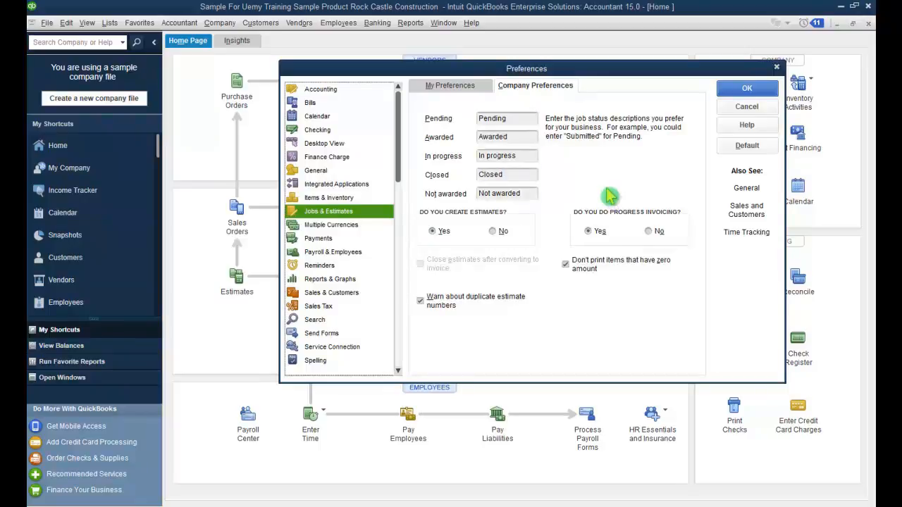
left_click_drag(513, 119, 478, 119)
left_click_drag(527, 136, 478, 136)
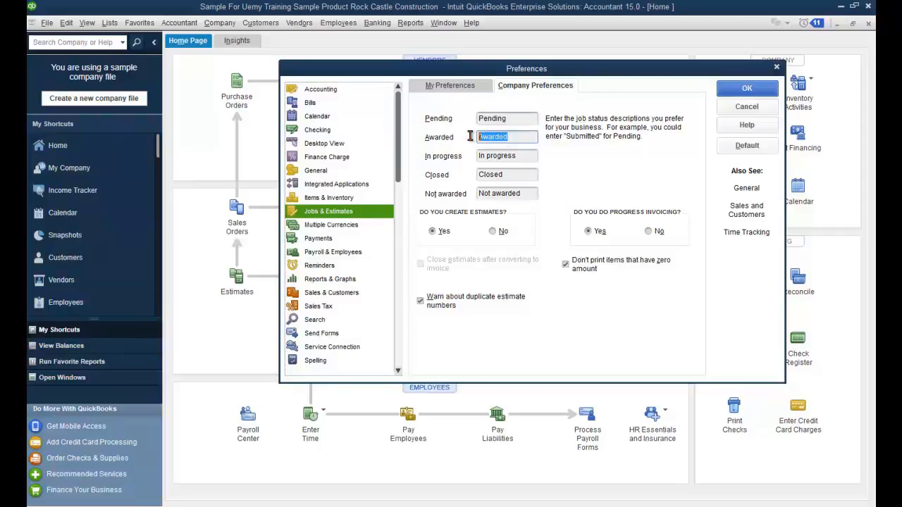
left_click_drag(530, 156, 468, 160)
left_click_drag(519, 174, 485, 176)
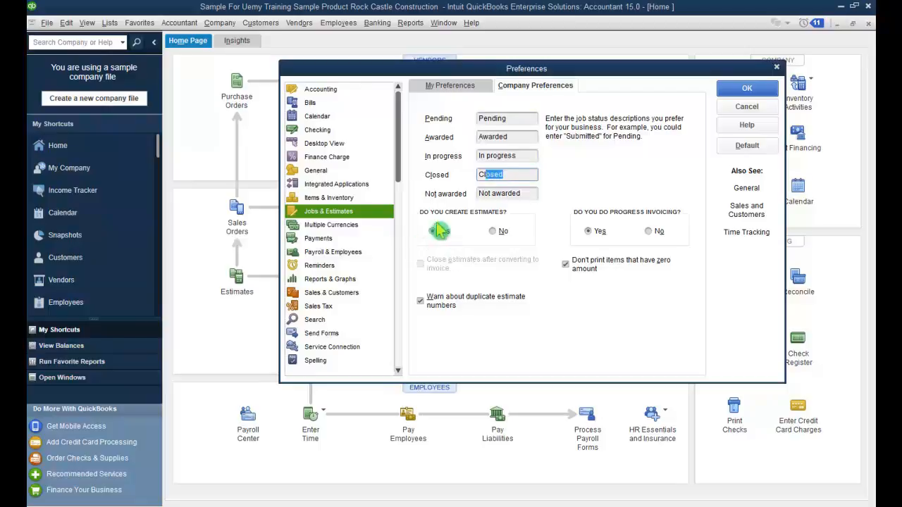
left_click(658, 155)
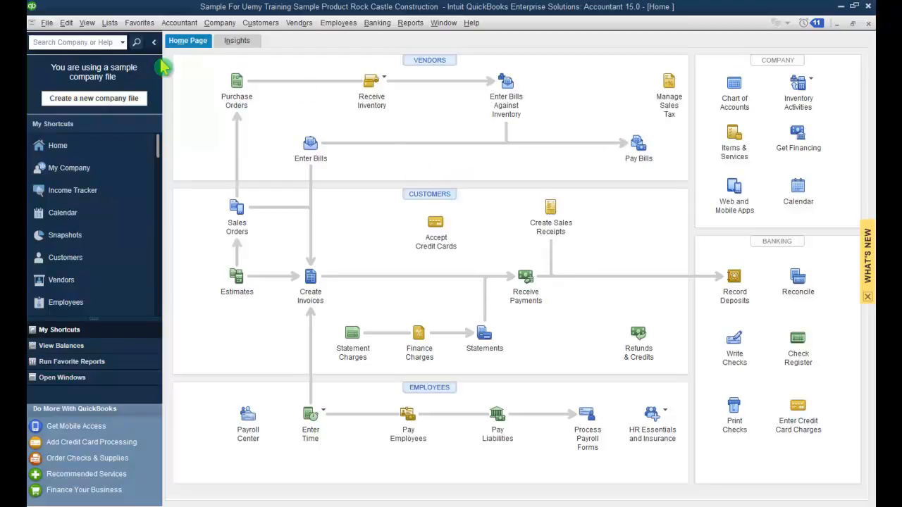
Step: From the Sales Rep List, start a new sales rep and enter the rep's full name
left_click(109, 23)
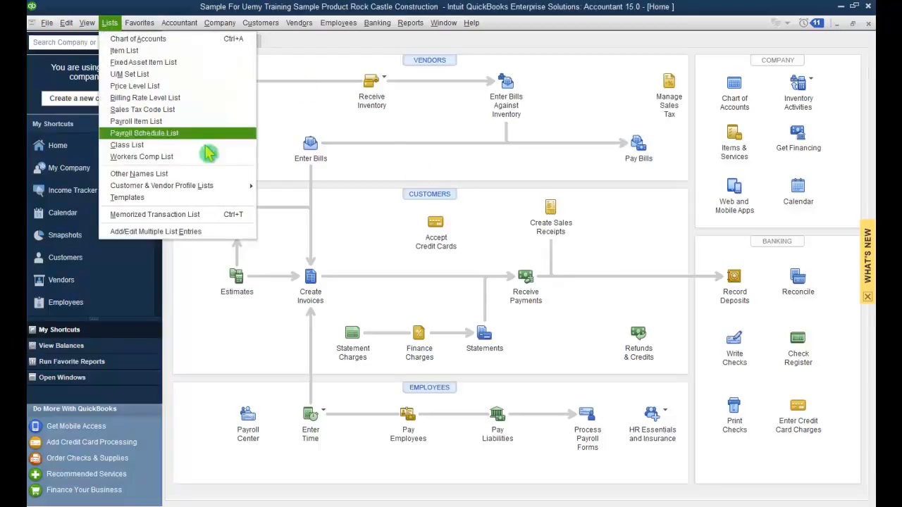
mouse_move(210, 193)
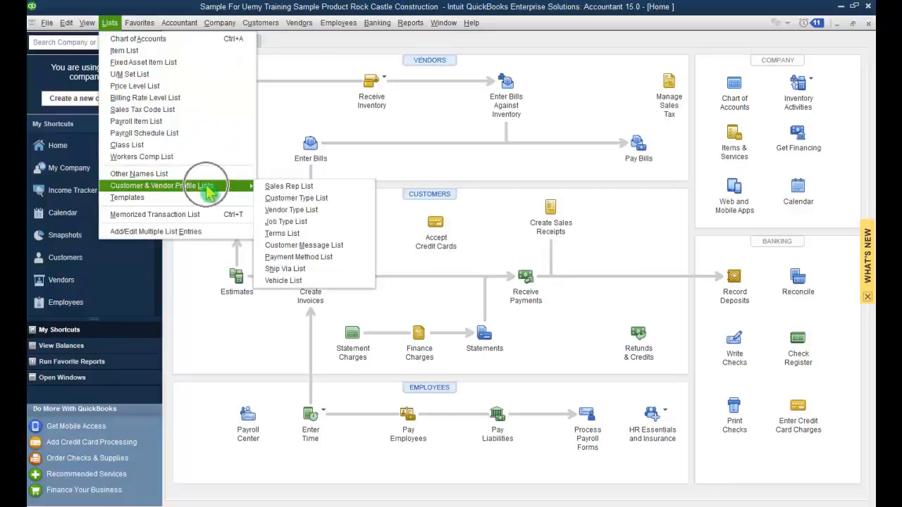
left_click(323, 188)
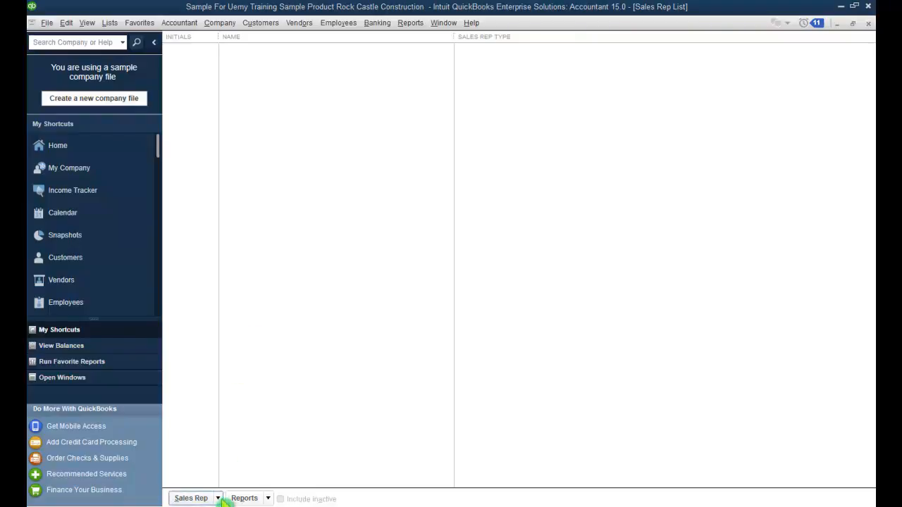
left_click(220, 498)
left_click(277, 379)
left_click(268, 56)
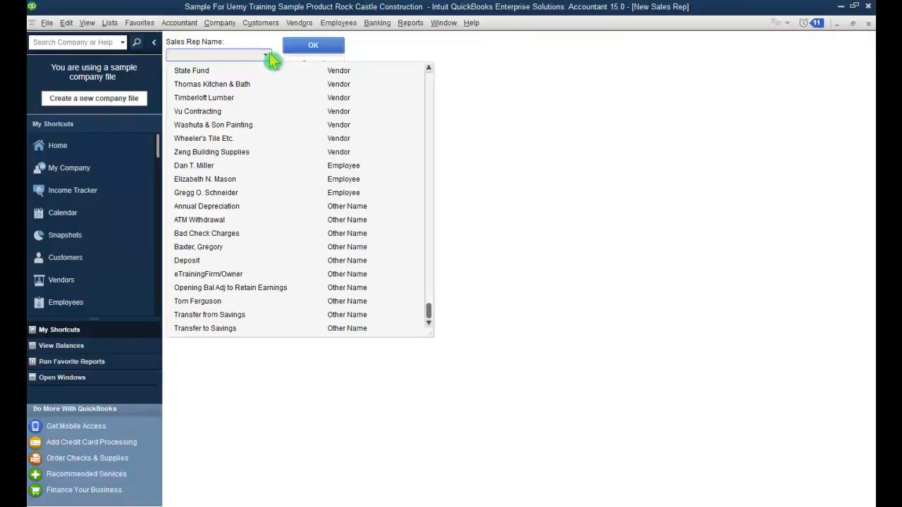
left_click(263, 54)
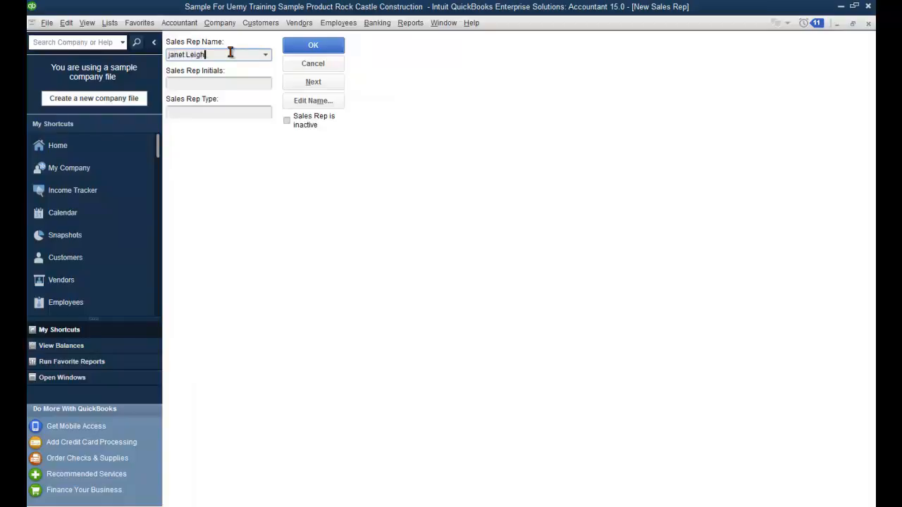
key("Tab")
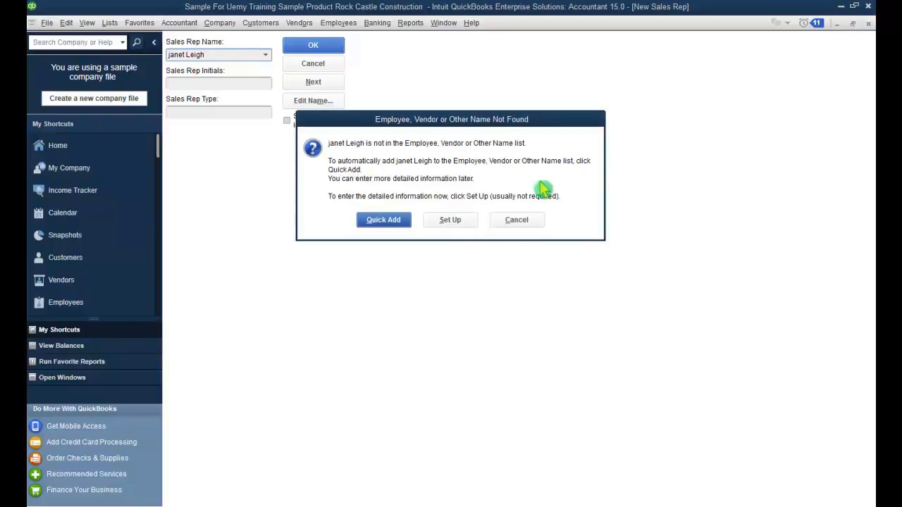
Step: Quick-add the new name as an Employee, save the rep, and open its employee record
left_click(384, 221)
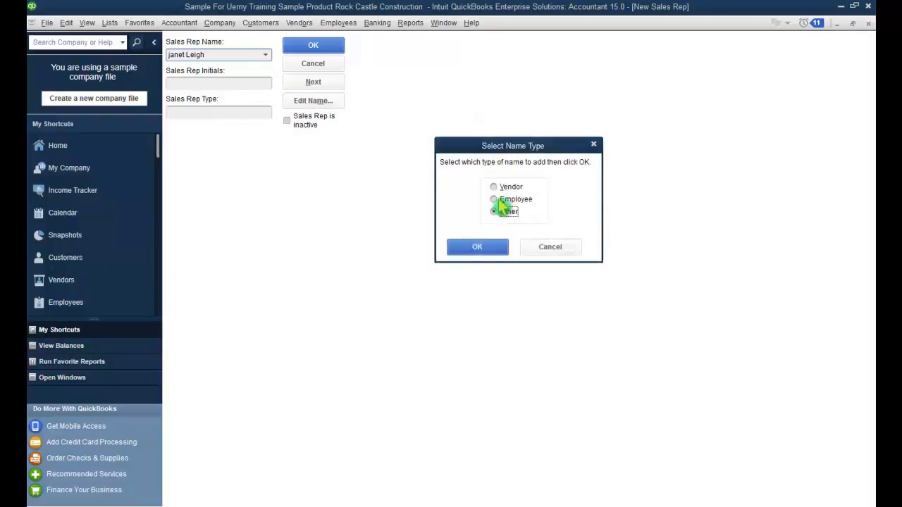
left_click(495, 201)
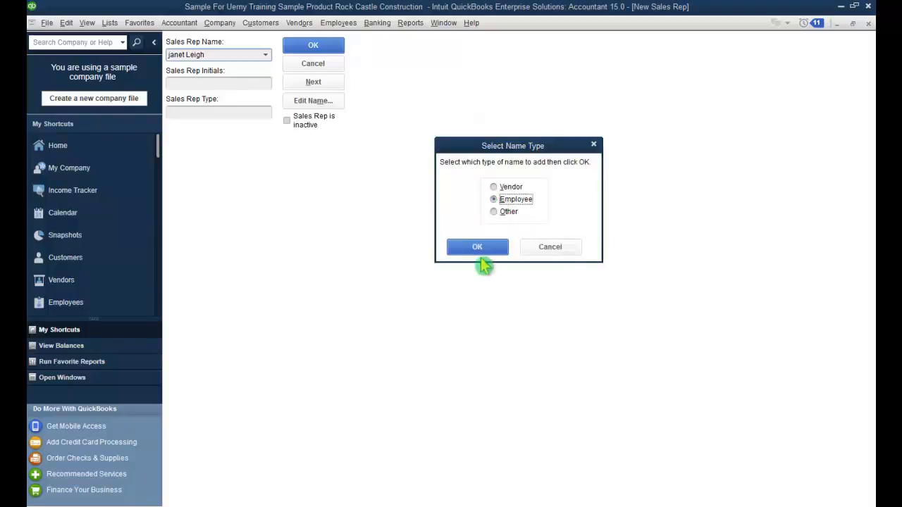
left_click(487, 248)
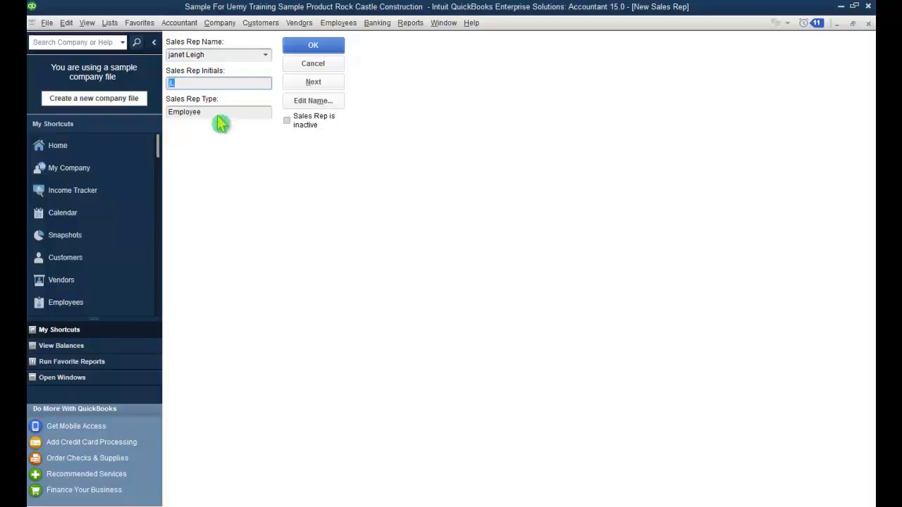
left_click(324, 46)
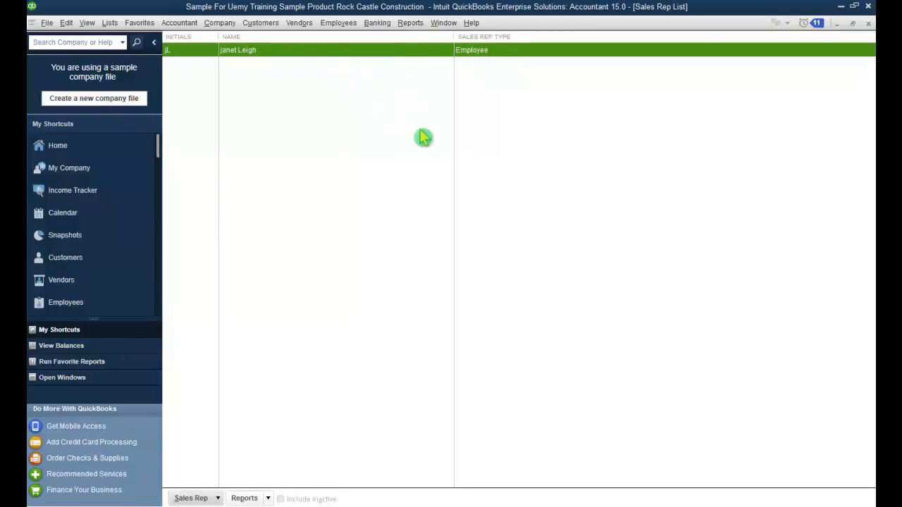
double_click(192, 54)
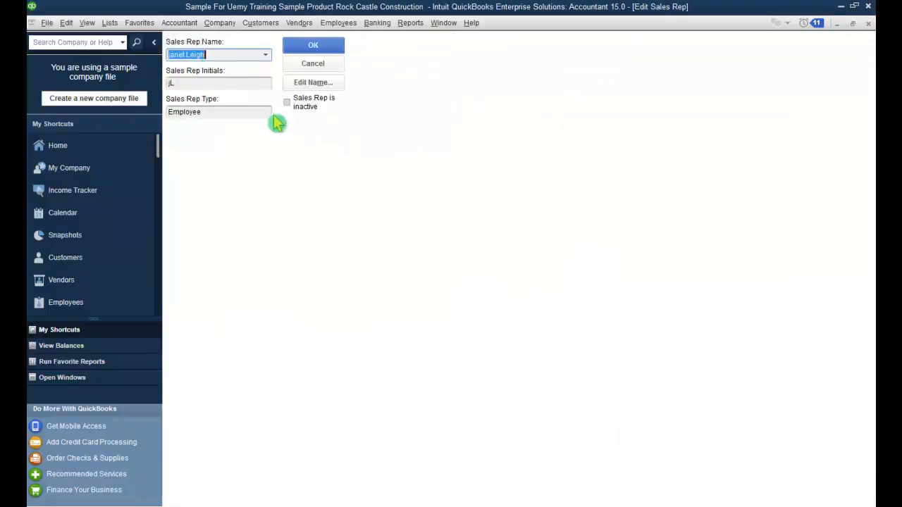
left_click(319, 88)
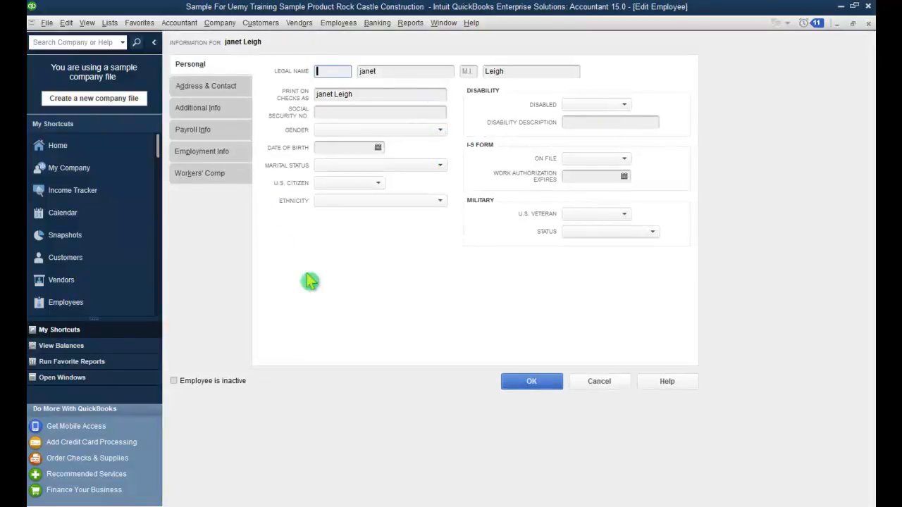
Step: Set Gender Female, Marital Status Single, U.S. Citizen Yes, Ethnicity White, Disabled No
left_click(393, 115)
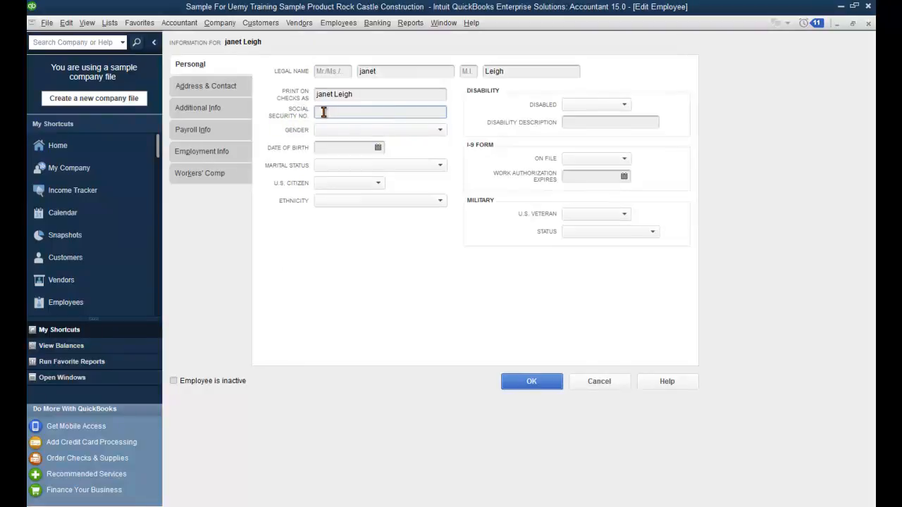
left_click(431, 131)
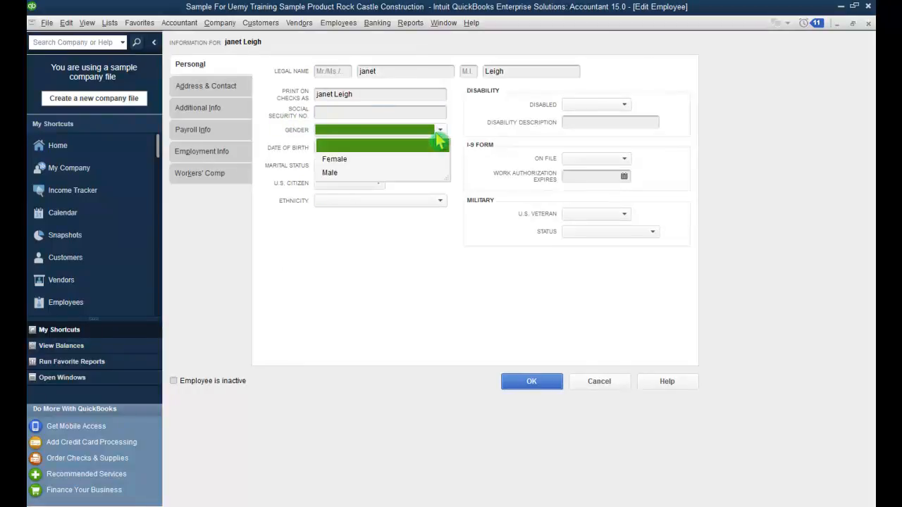
left_click(425, 161)
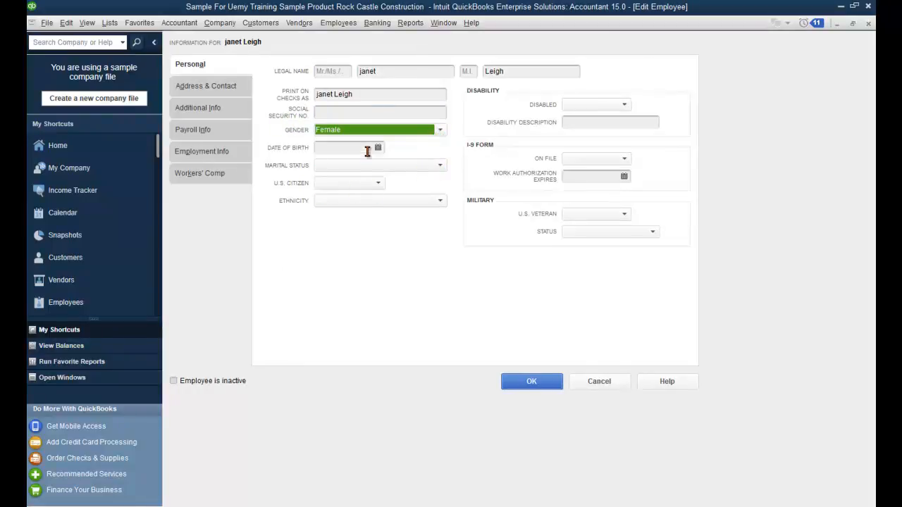
left_click(431, 168)
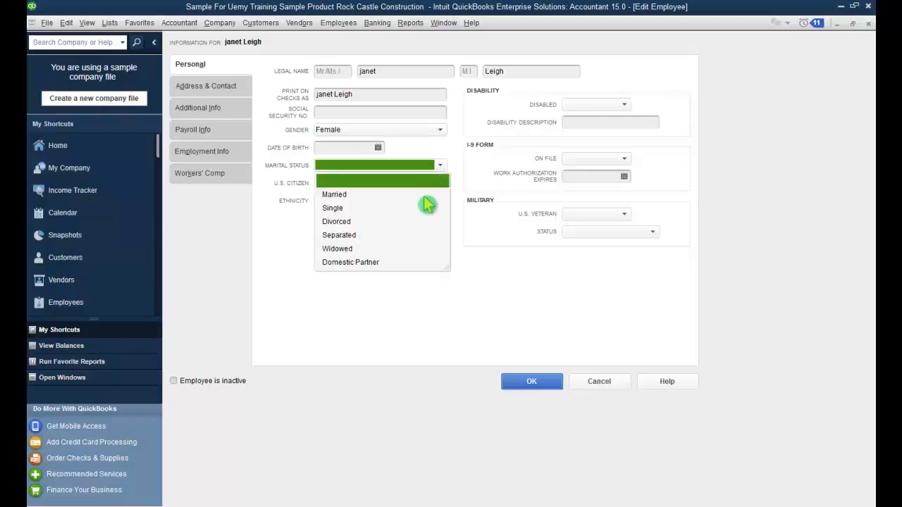
left_click(413, 209)
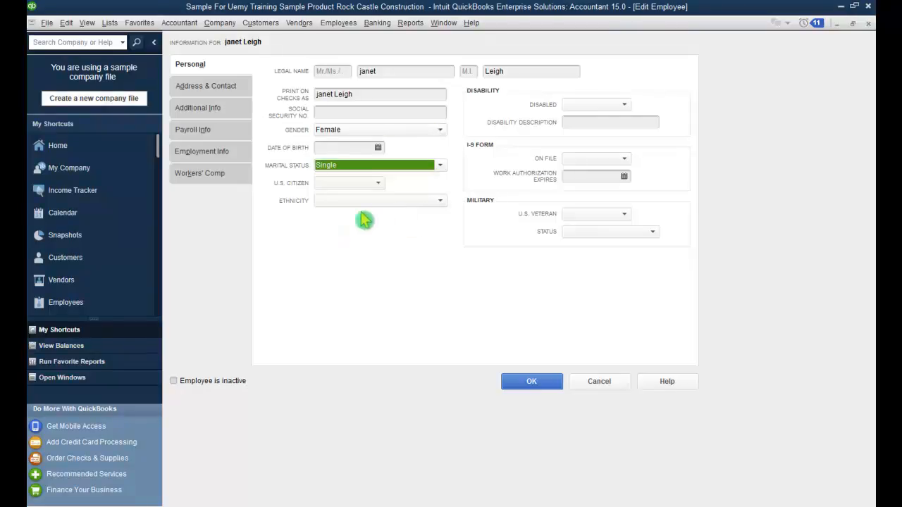
left_click(374, 184)
left_click(370, 212)
left_click(416, 202)
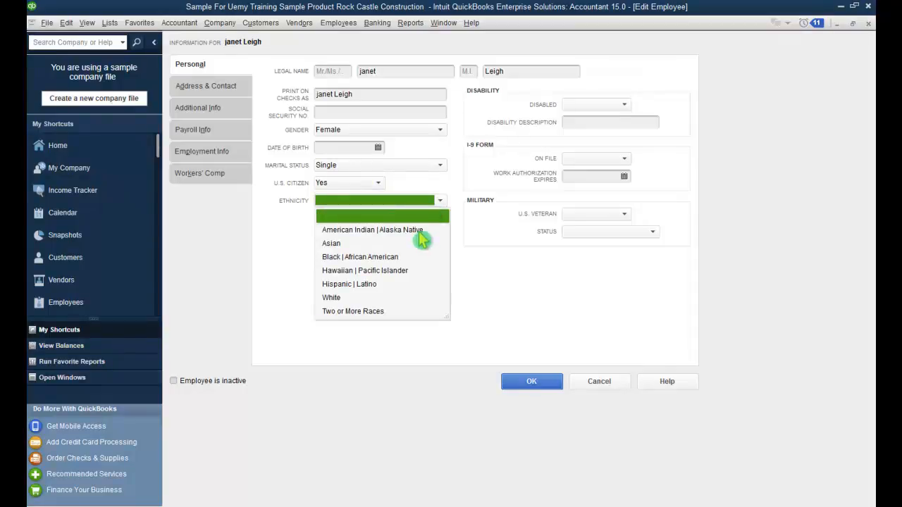
left_click(392, 299)
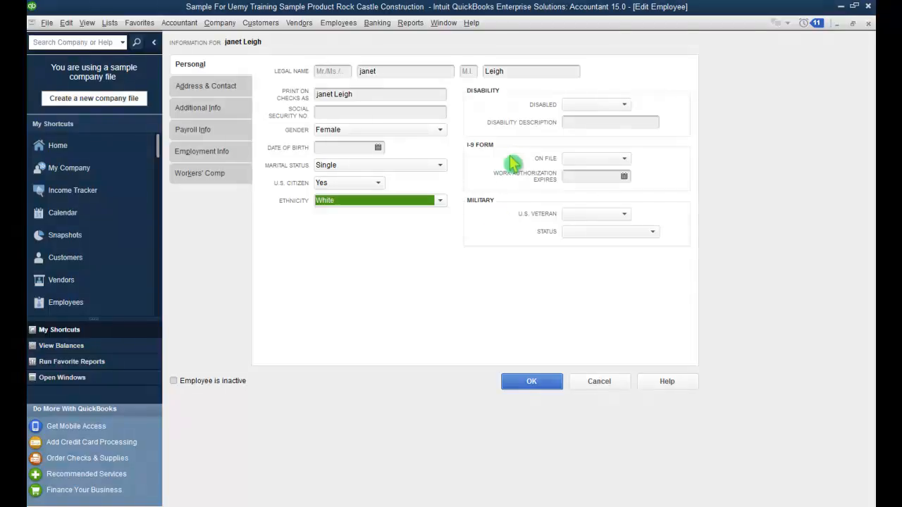
left_click(610, 105)
left_click(618, 148)
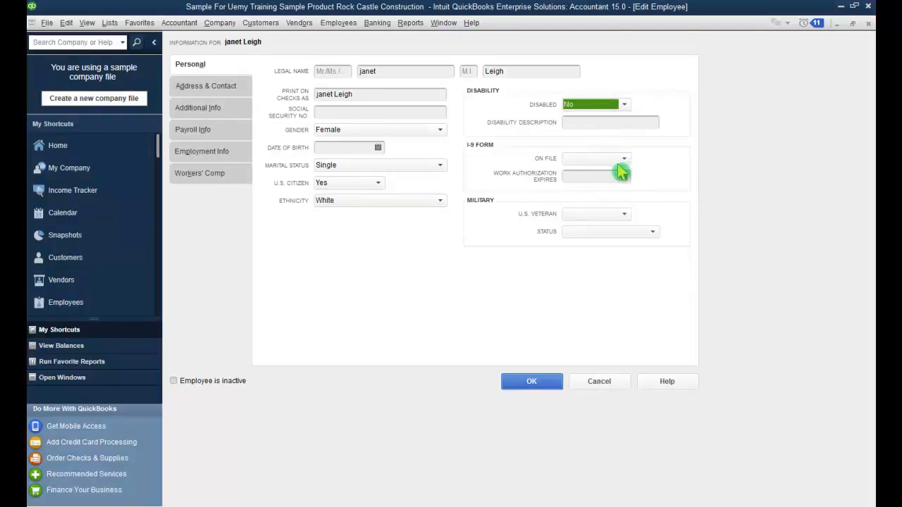
left_click(217, 88)
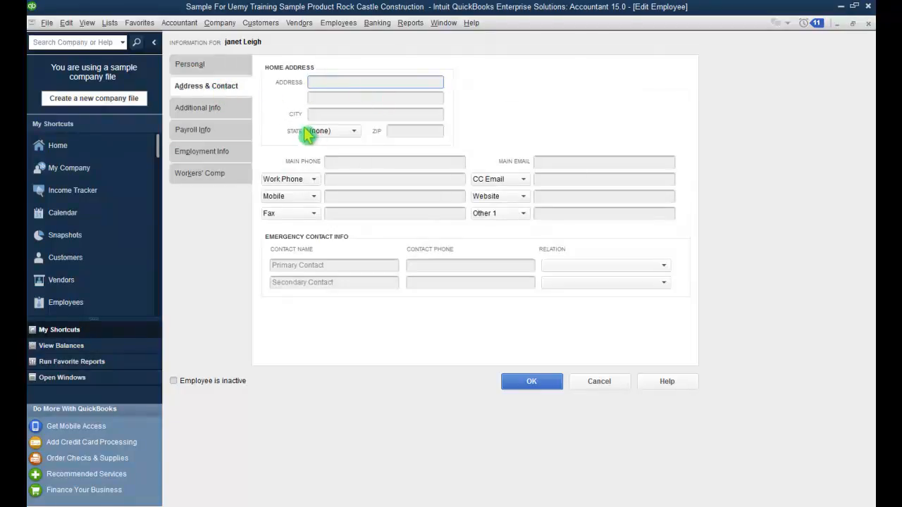
Step: Choose the Biweekly payroll schedule and keep Regular Pay as the earnings item
left_click(212, 109)
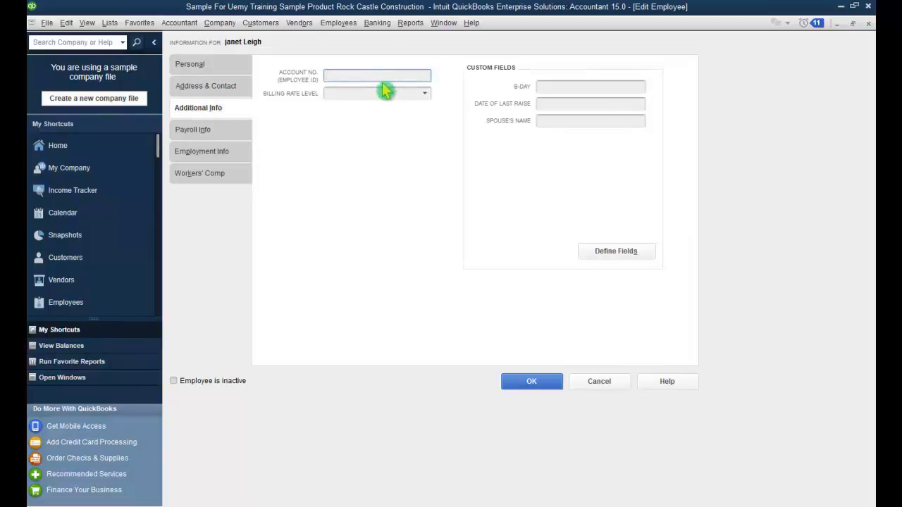
left_click(424, 94)
left_click(425, 94)
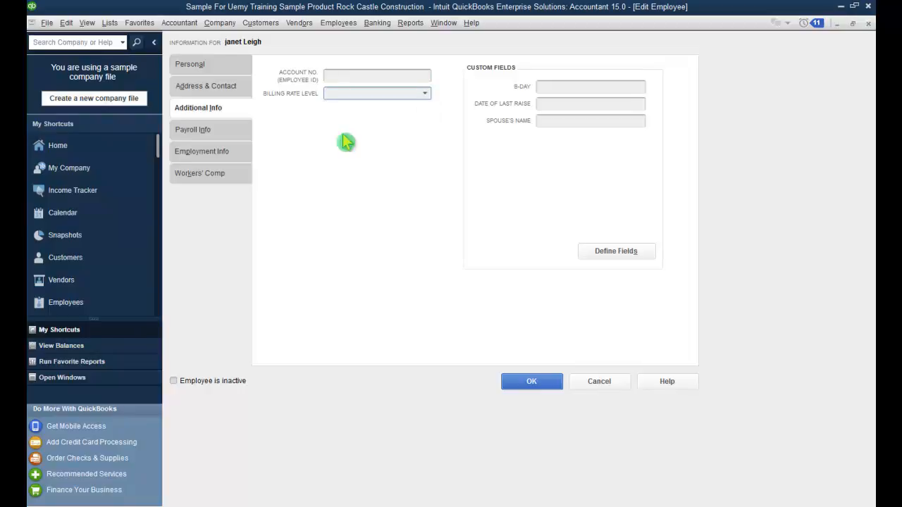
left_click(232, 135)
left_click(408, 72)
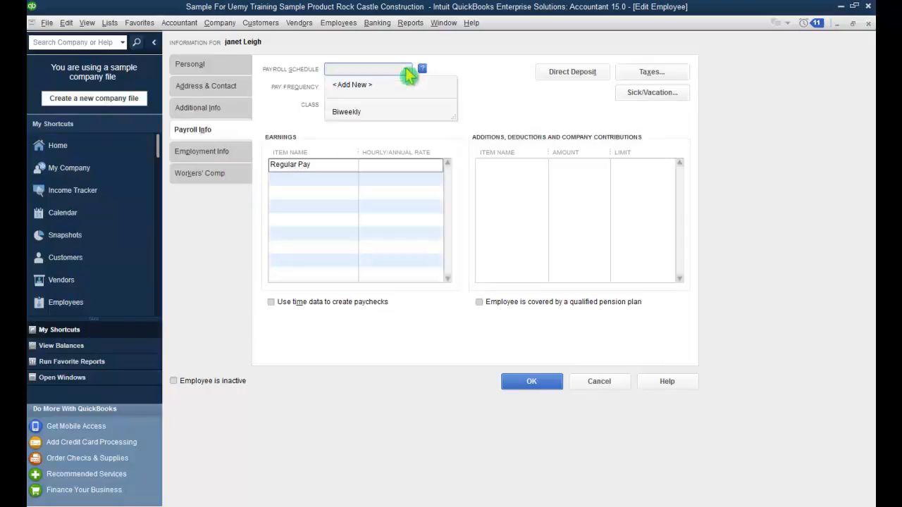
left_click(391, 113)
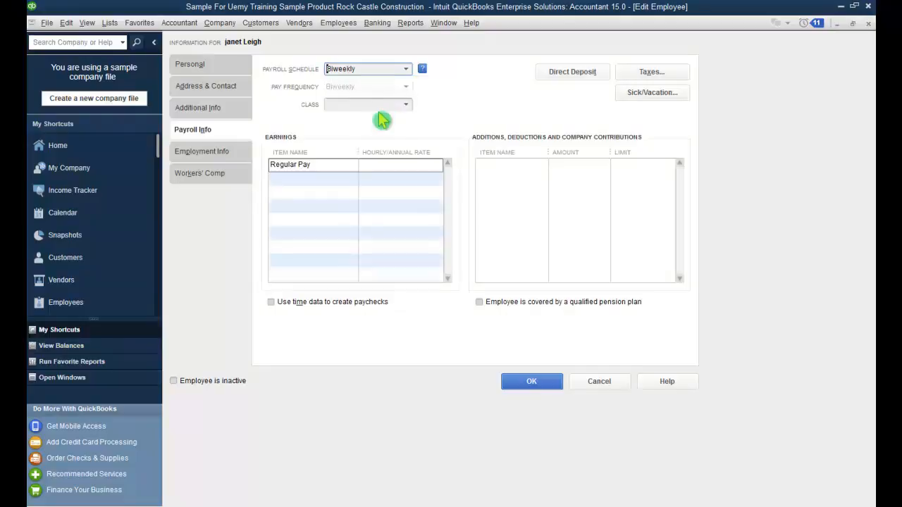
left_click(423, 169)
left_click(350, 169)
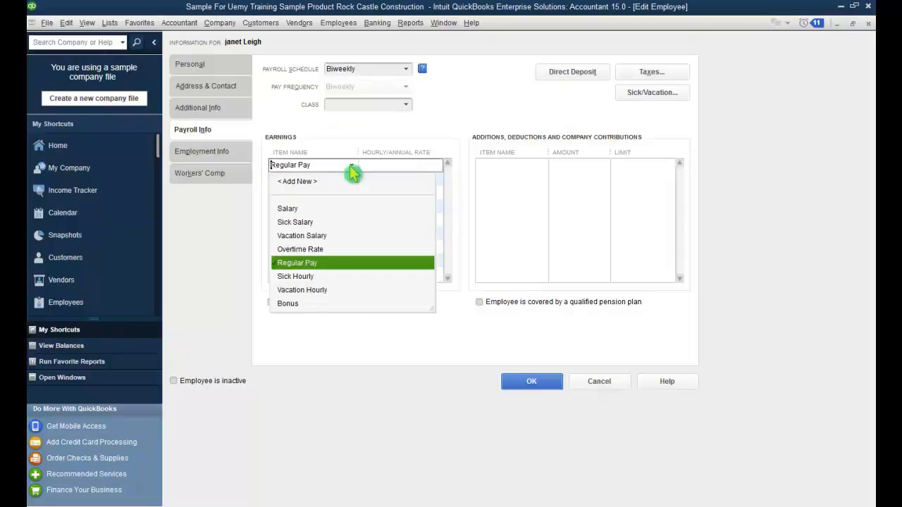
left_click(350, 169)
left_click(426, 168)
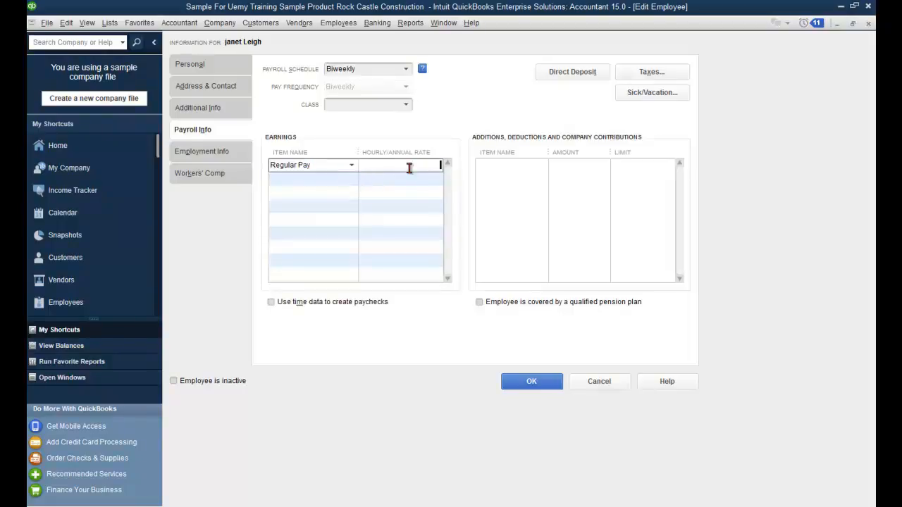
left_click(212, 149)
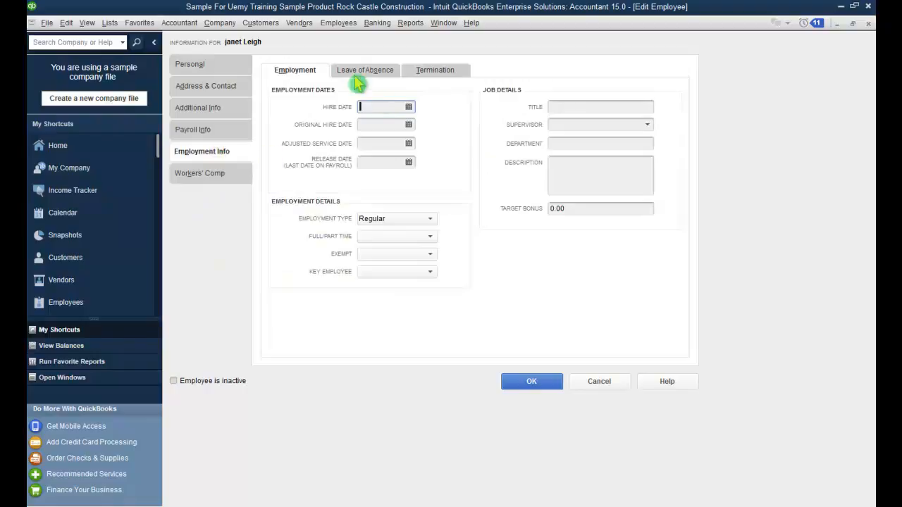
Step: Pick an existing employee as the supervisor in Employment Info
left_click(410, 107)
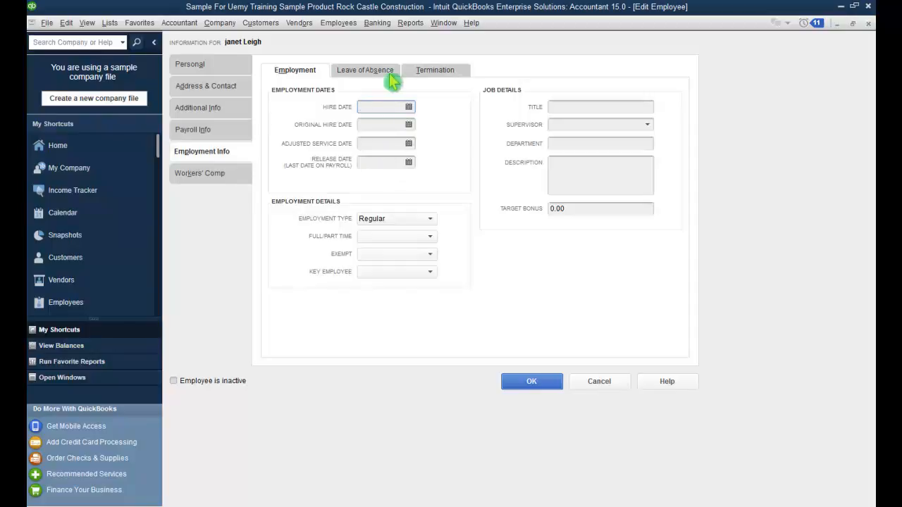
left_click(652, 124)
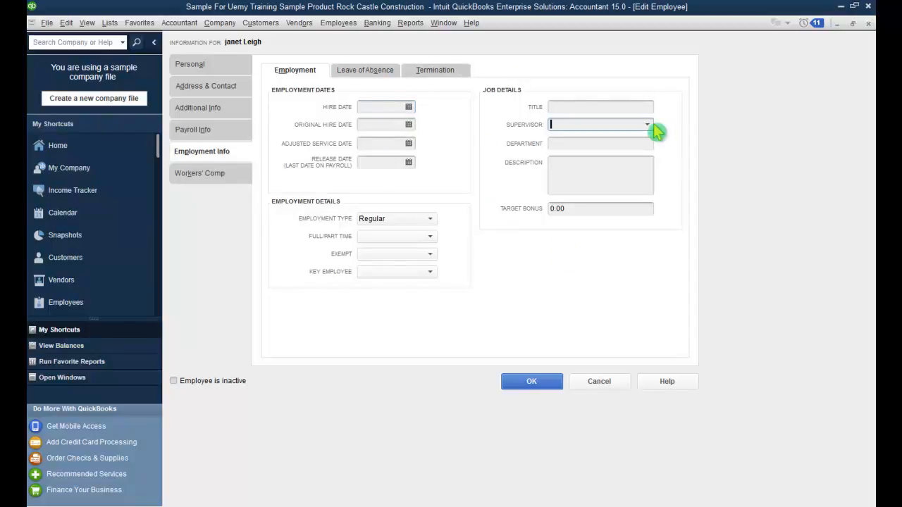
left_click(647, 126)
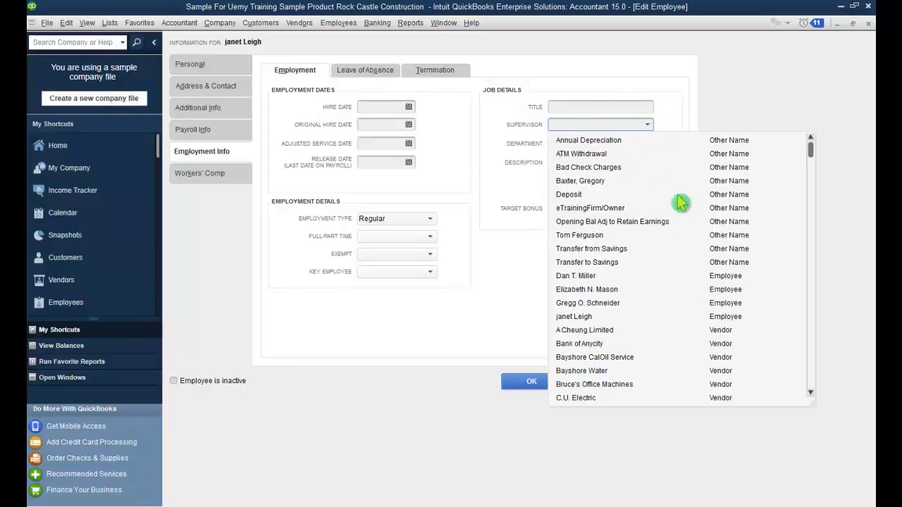
scroll(681, 203, "down", 20)
scroll(680, 203, "up", 12)
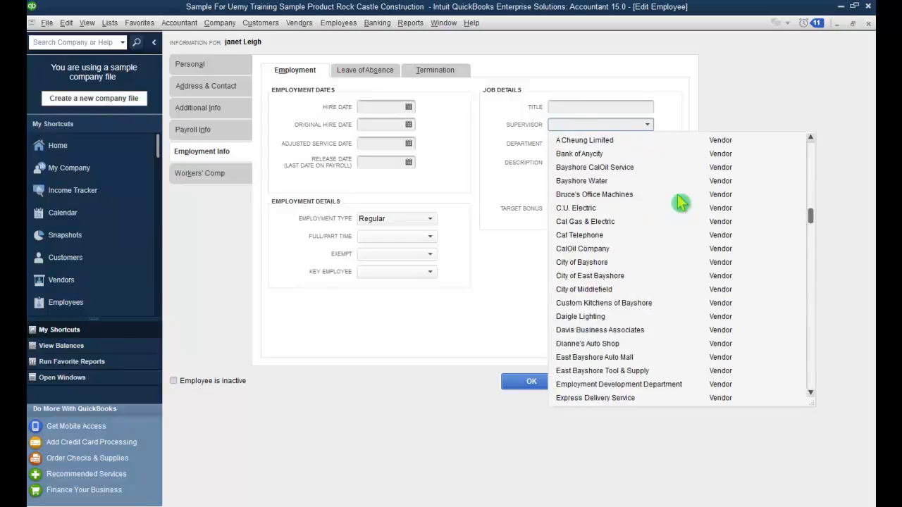
scroll(680, 202, "up", 3)
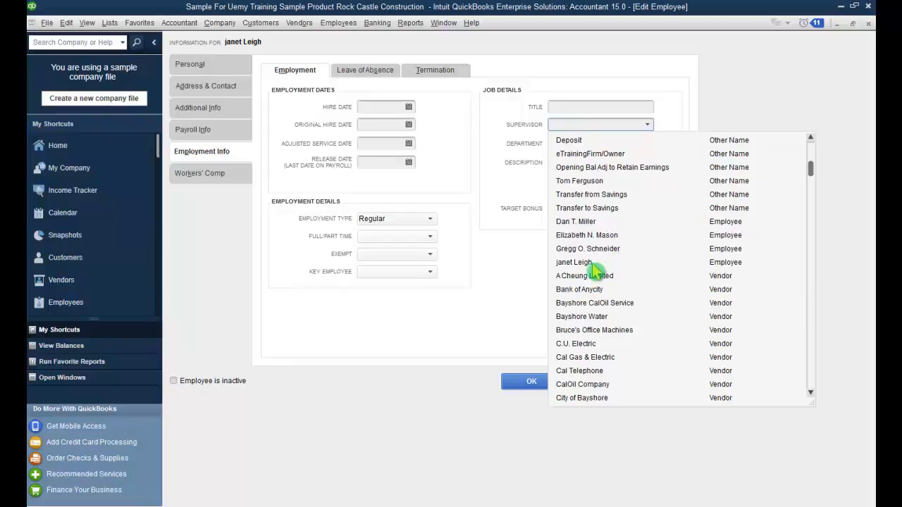
left_click(571, 251)
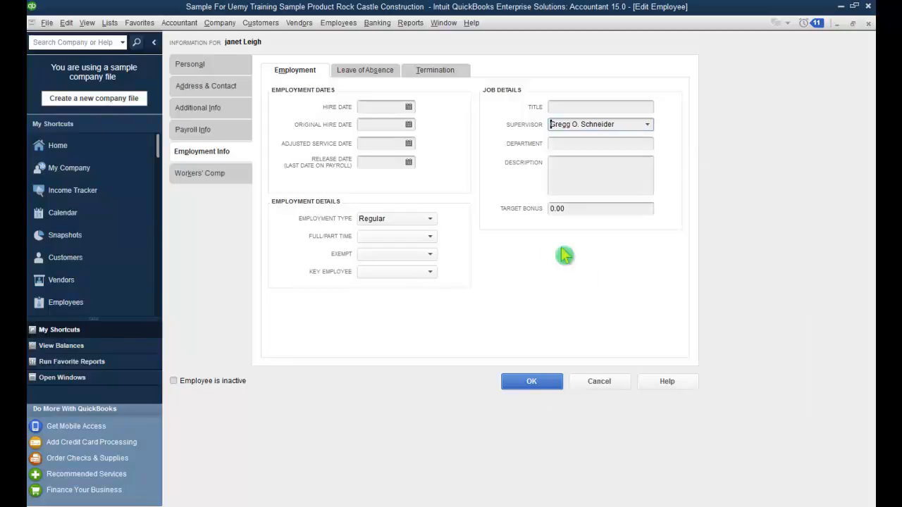
left_click(588, 144)
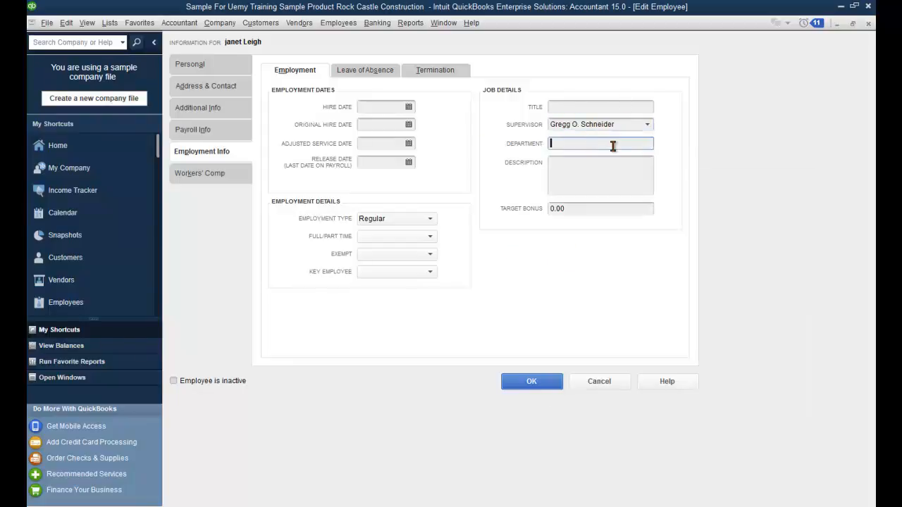
left_click(579, 176)
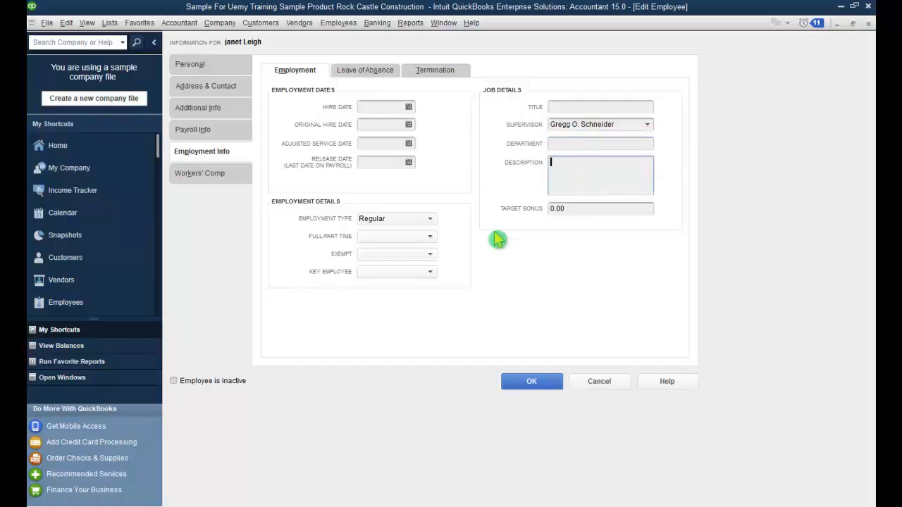
Step: Set Leave Paid to Yes on the Leave of Absence details
left_click(366, 74)
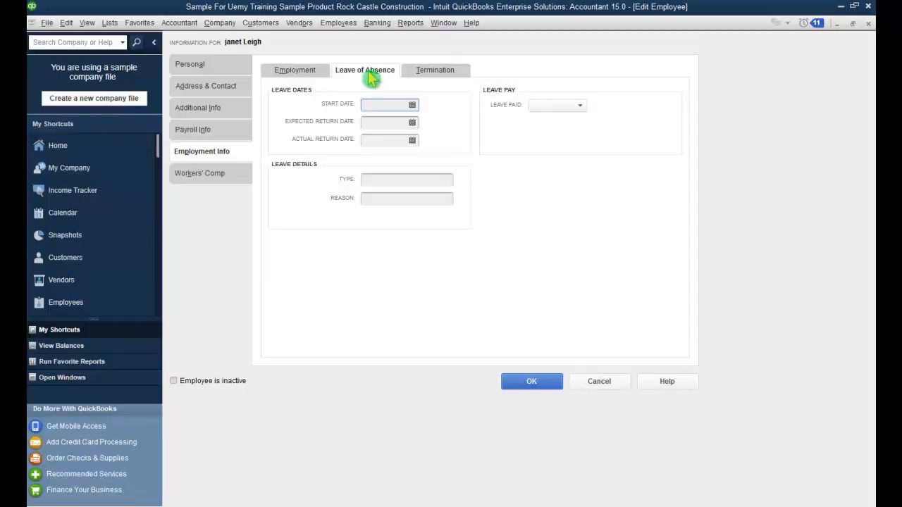
left_click(581, 106)
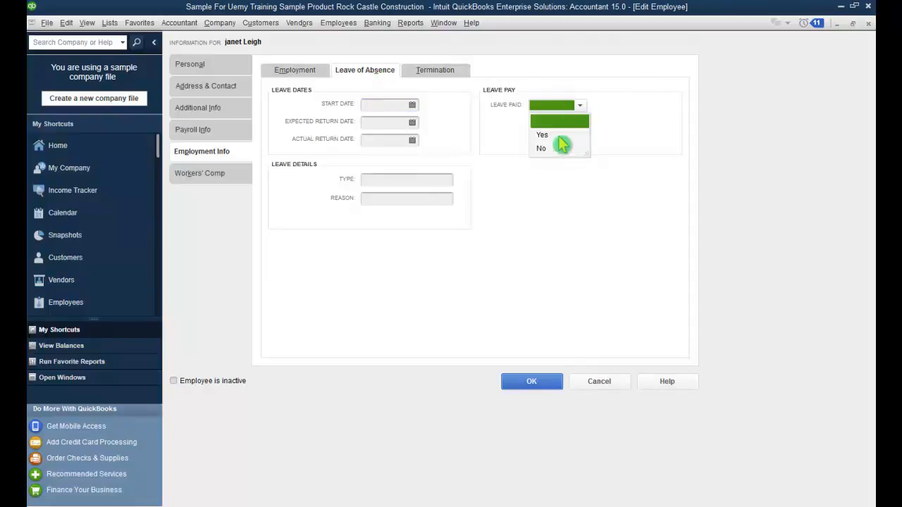
left_click(553, 134)
left_click(582, 107)
left_click(567, 147)
left_click(549, 107)
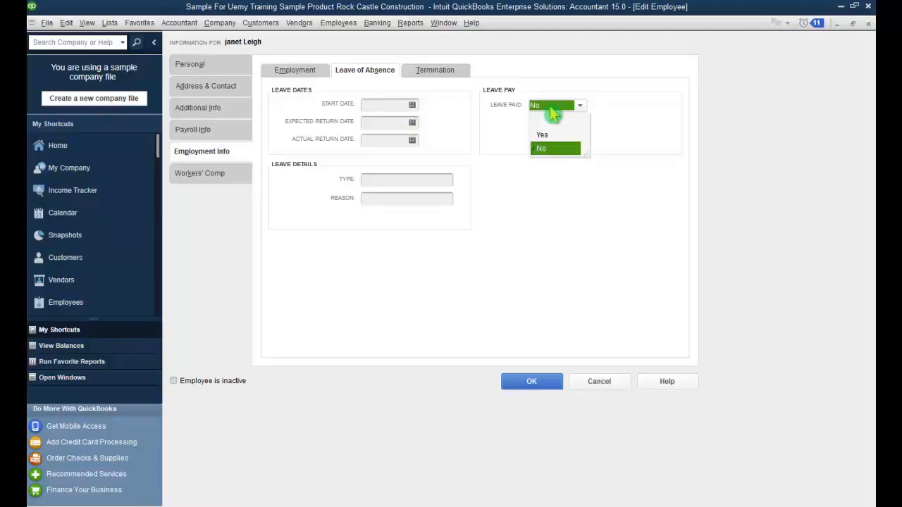
left_click(550, 136)
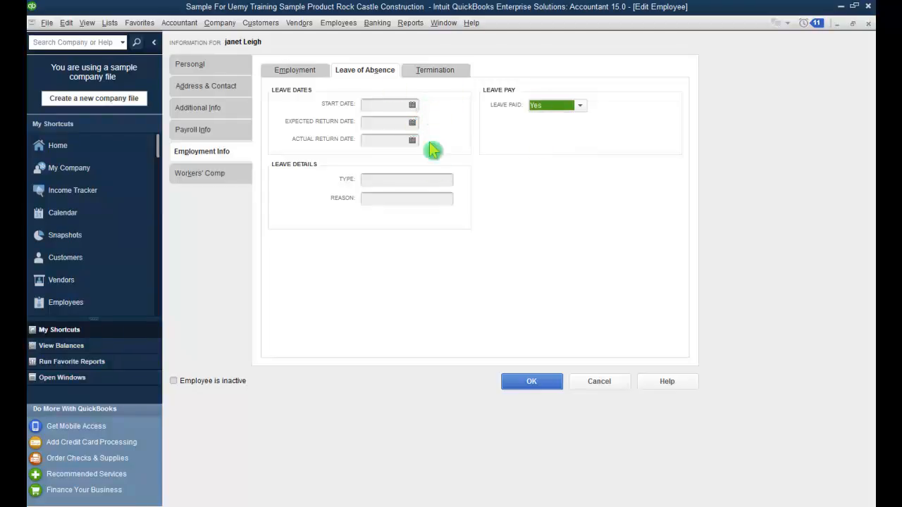
left_click(423, 69)
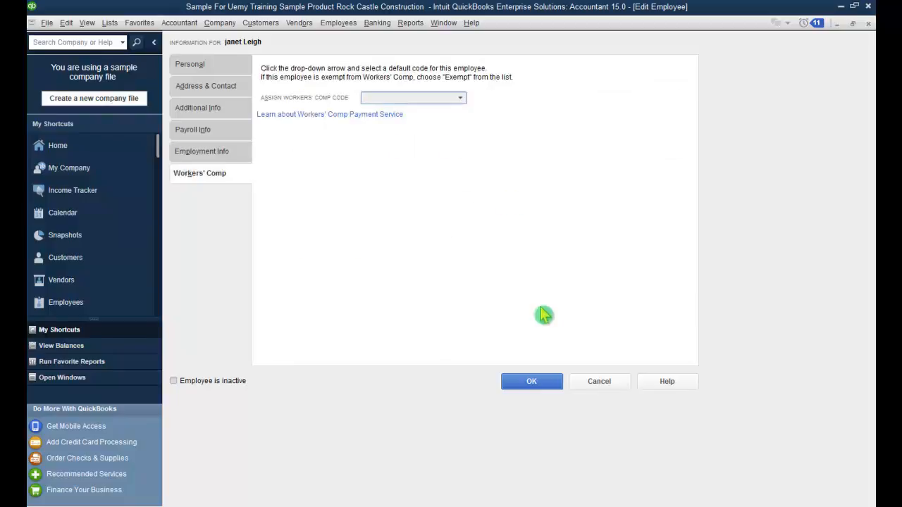
Step: Save the employee record, cancel the sales rep edit, and close the Sales Rep List
left_click(533, 380)
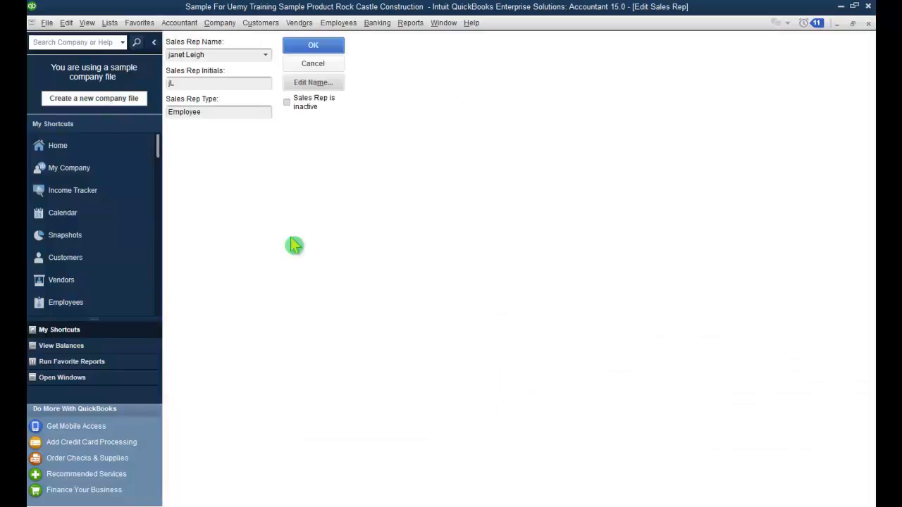
left_click(314, 47)
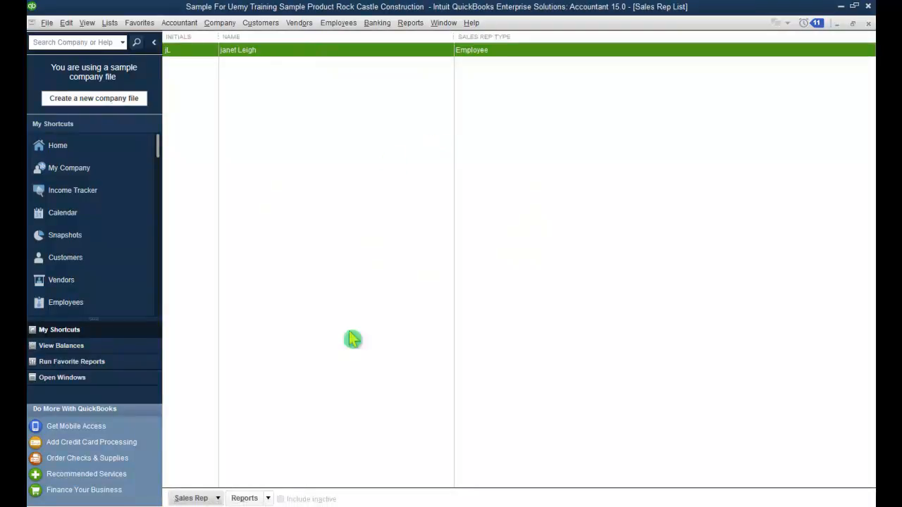
left_click(353, 240)
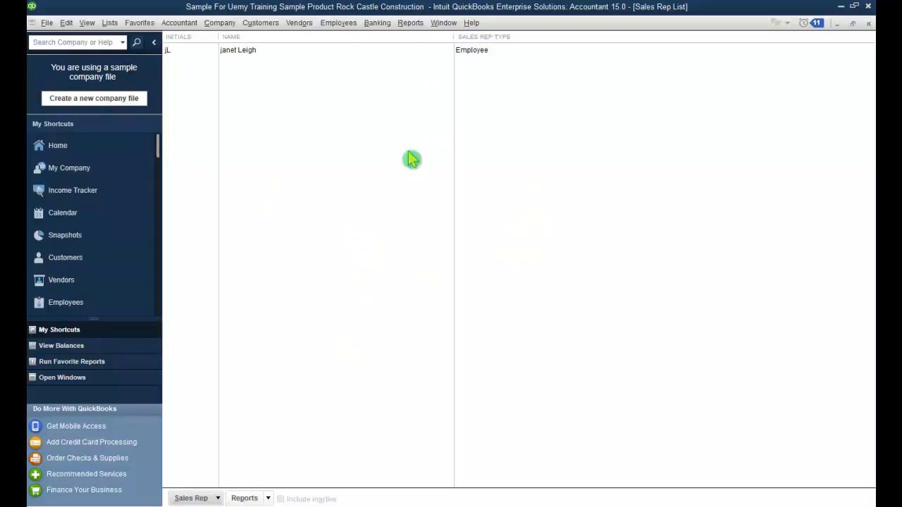
left_click(813, 51)
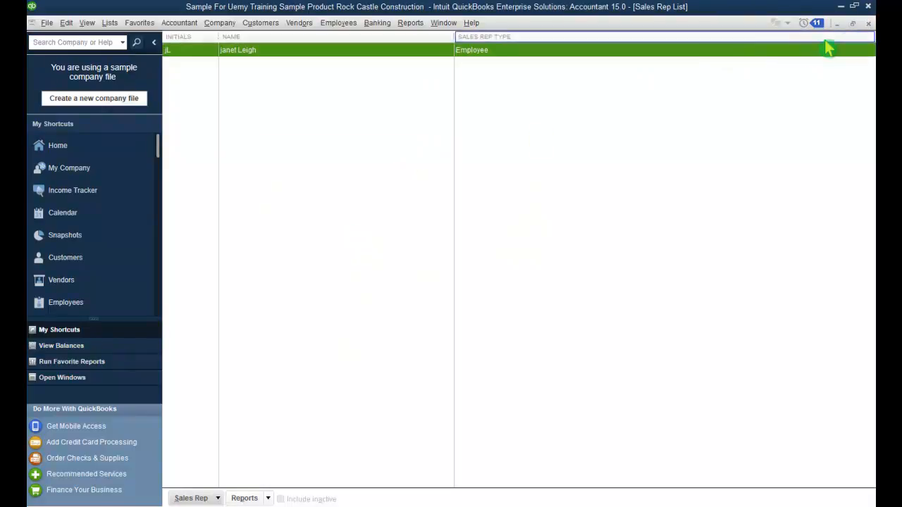
left_click(867, 23)
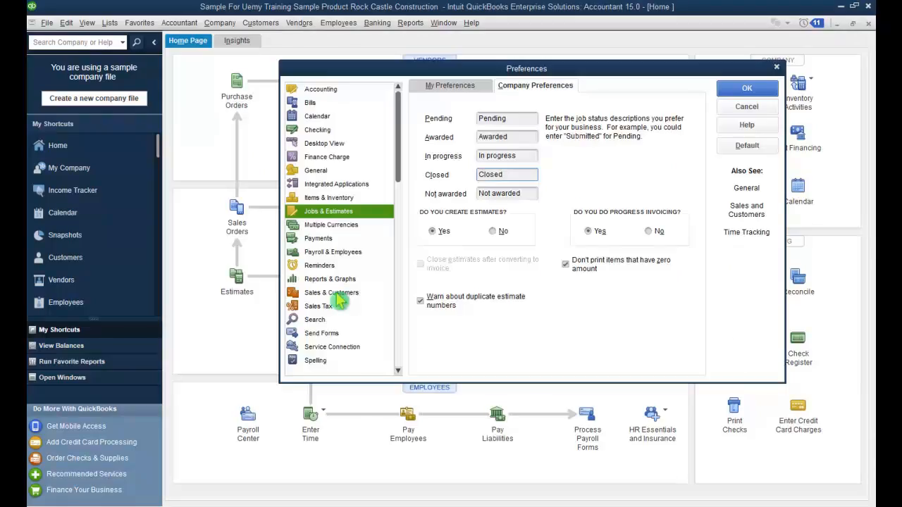
Step: Set DHL as the usual shipping method in Sales & Customers company preferences
left_click(331, 292)
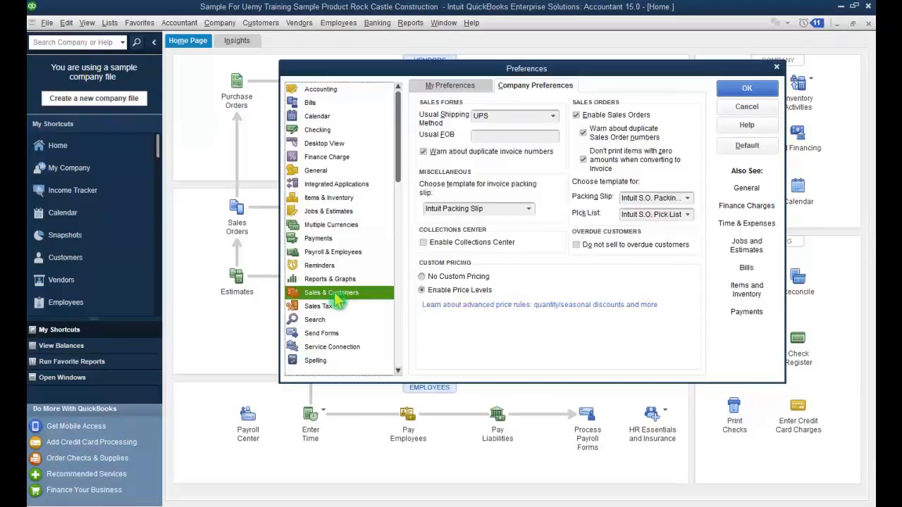
left_click(451, 85)
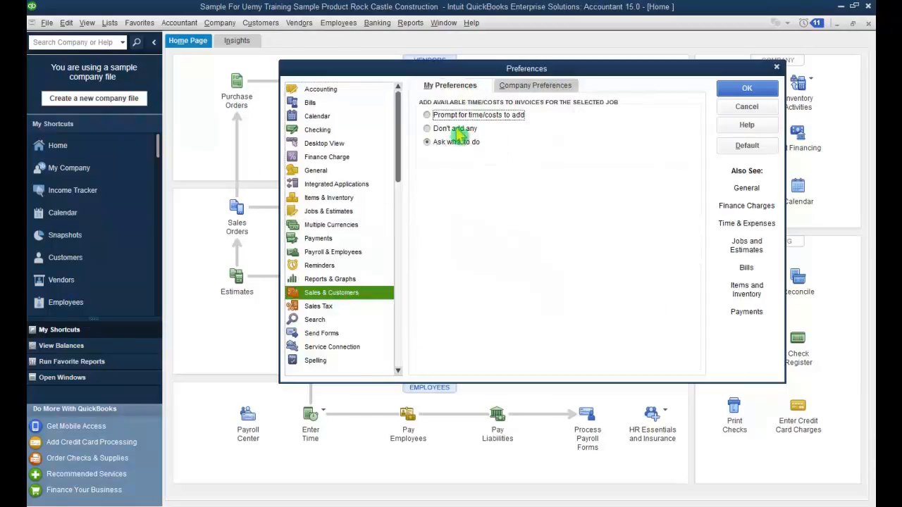
left_click(558, 88)
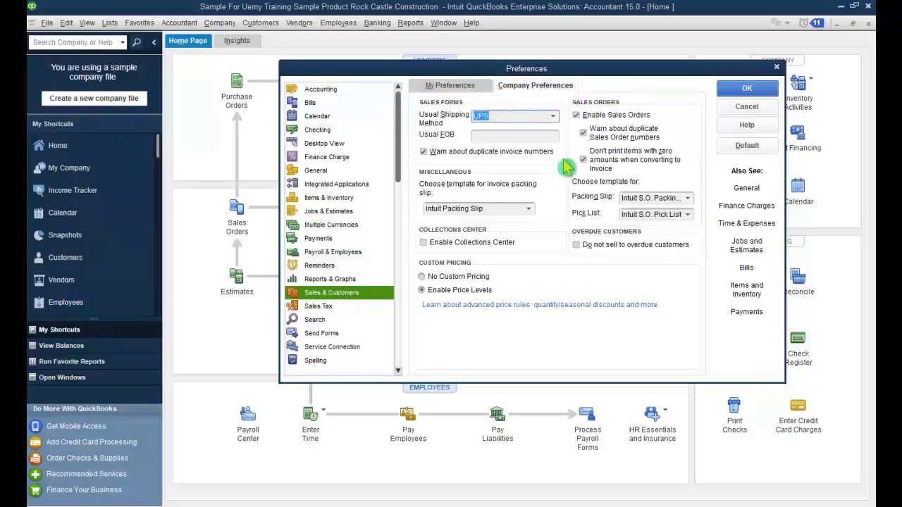
left_click(552, 116)
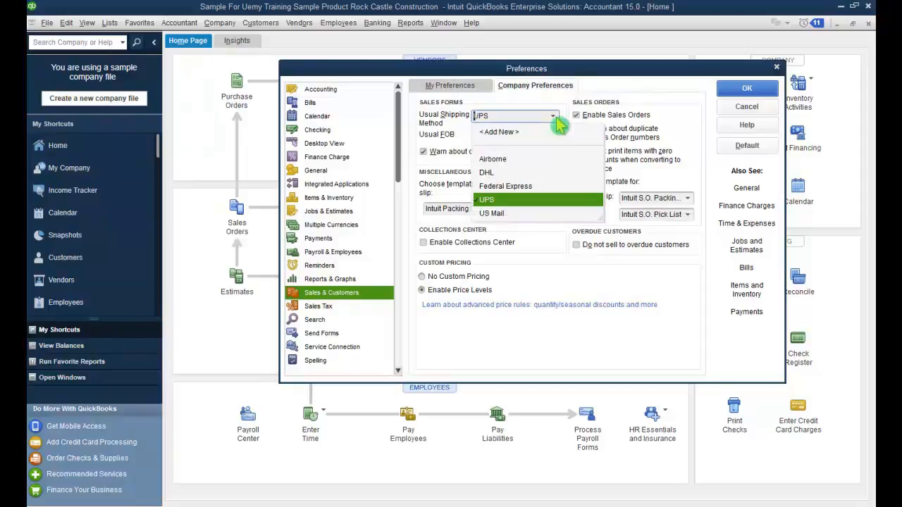
left_click(550, 173)
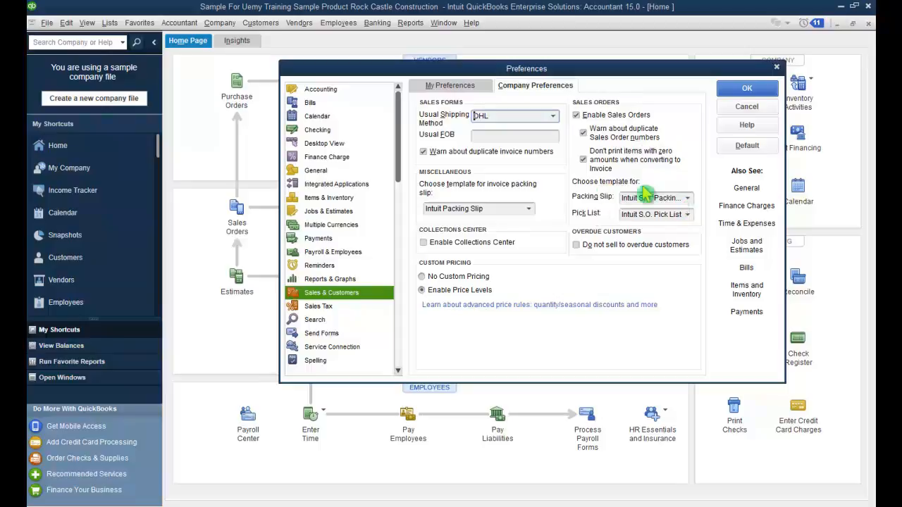
Step: Keep the current pick list and Intuit Packing Slip templates, enable the Collections Center, and save
left_click(687, 199)
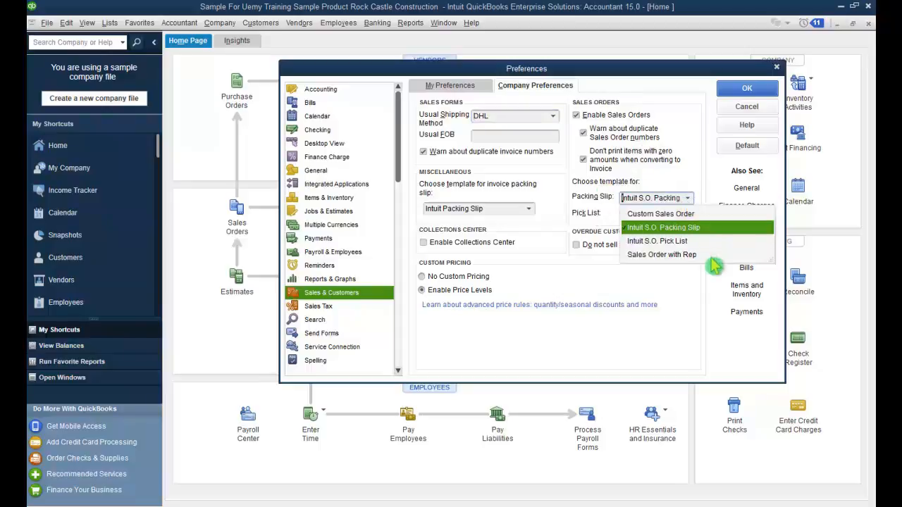
left_click(703, 276)
left_click(687, 215)
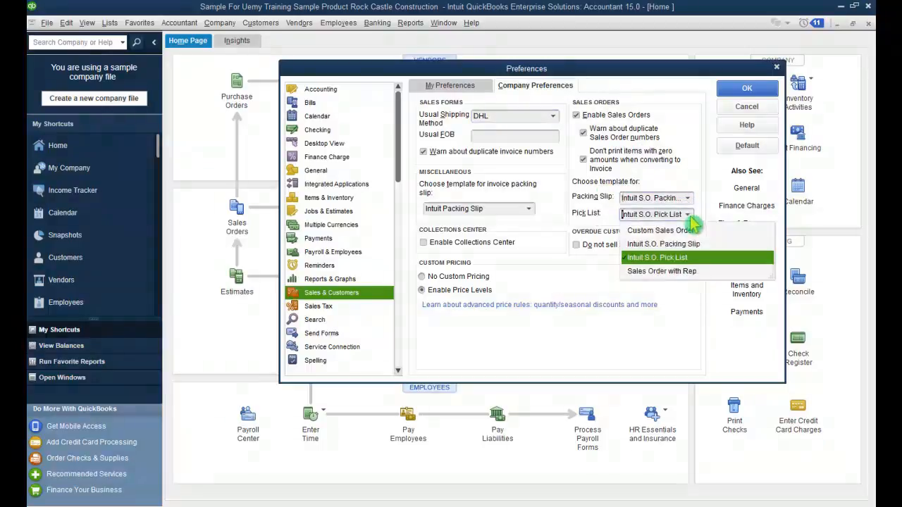
left_click(674, 294)
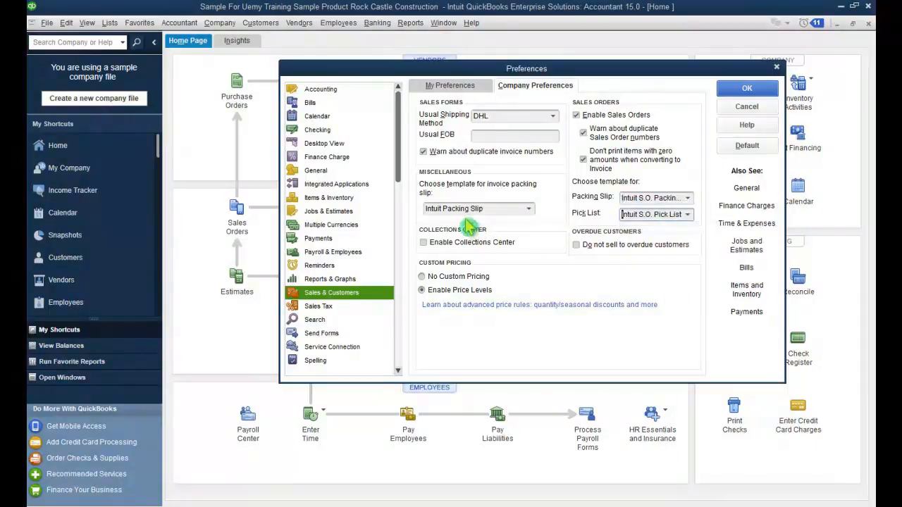
left_click(528, 209)
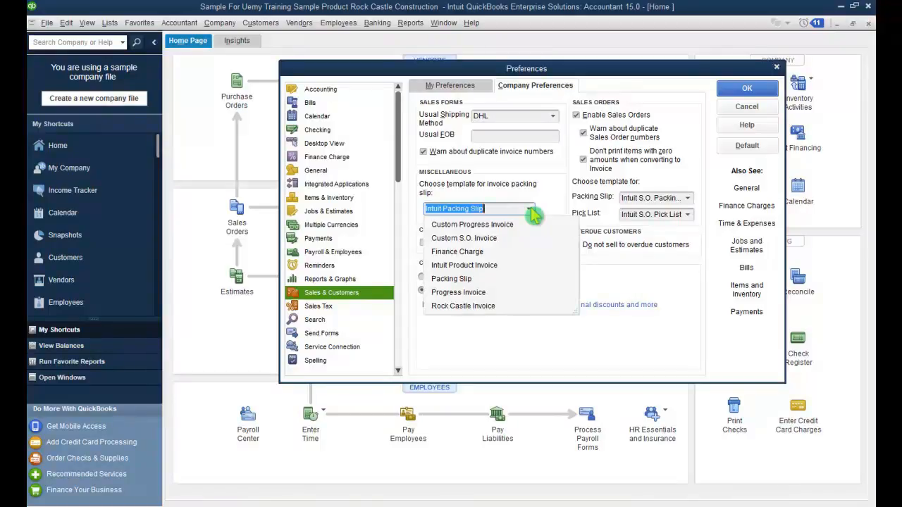
left_click(532, 212)
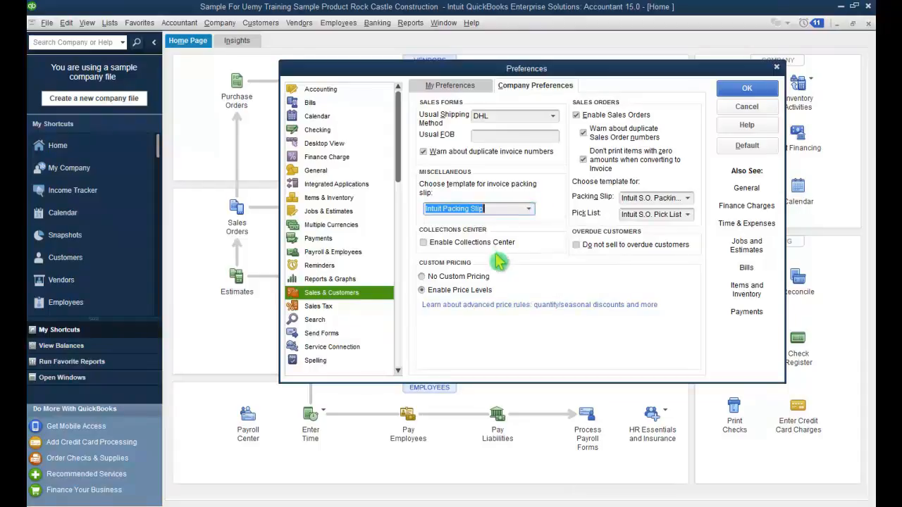
left_click(424, 242)
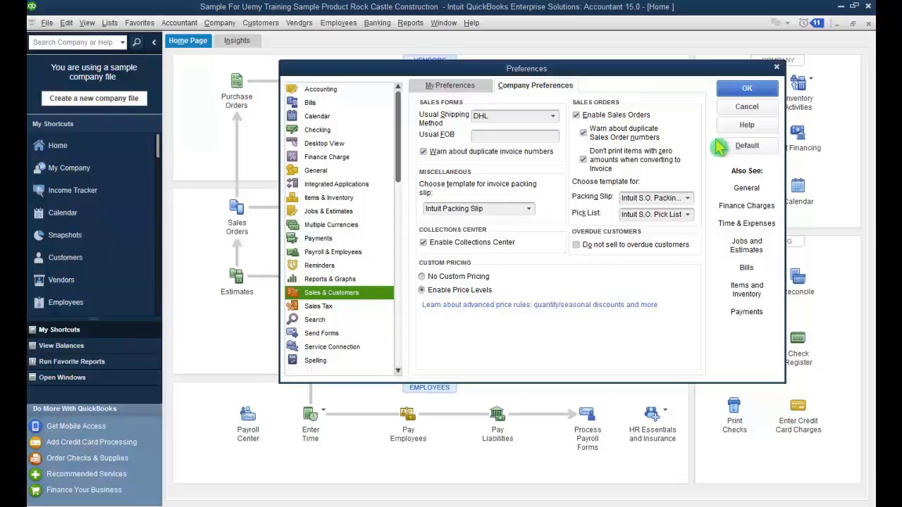
left_click(747, 89)
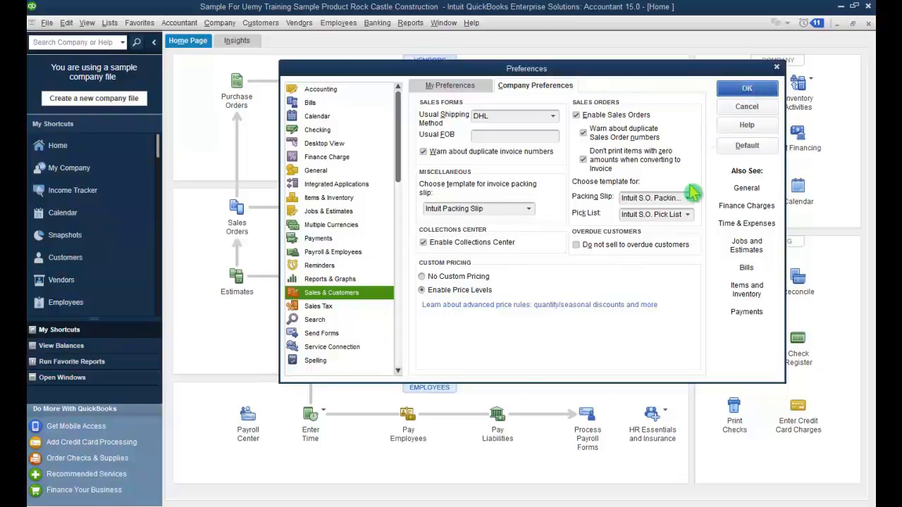
left_click(747, 89)
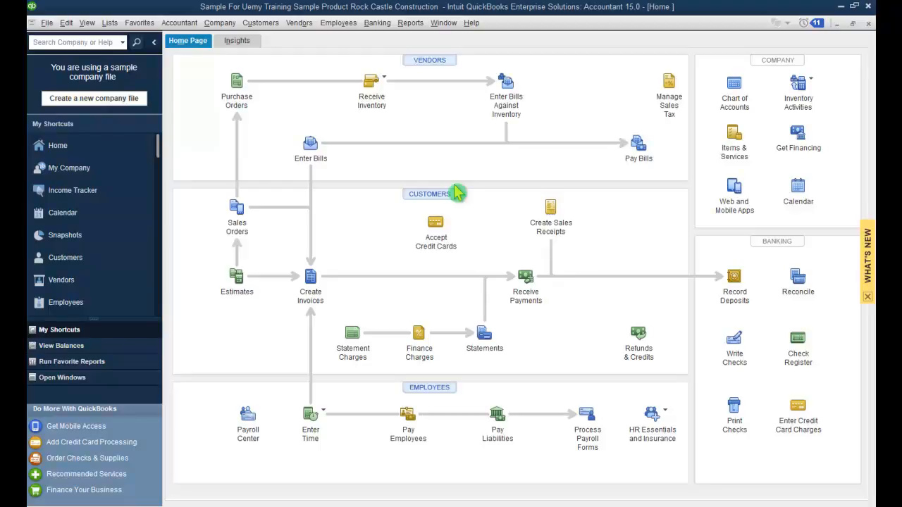
Step: In the Job Type List, add New Building as a subtype of New Construction
left_click(110, 25)
mouse_move(204, 187)
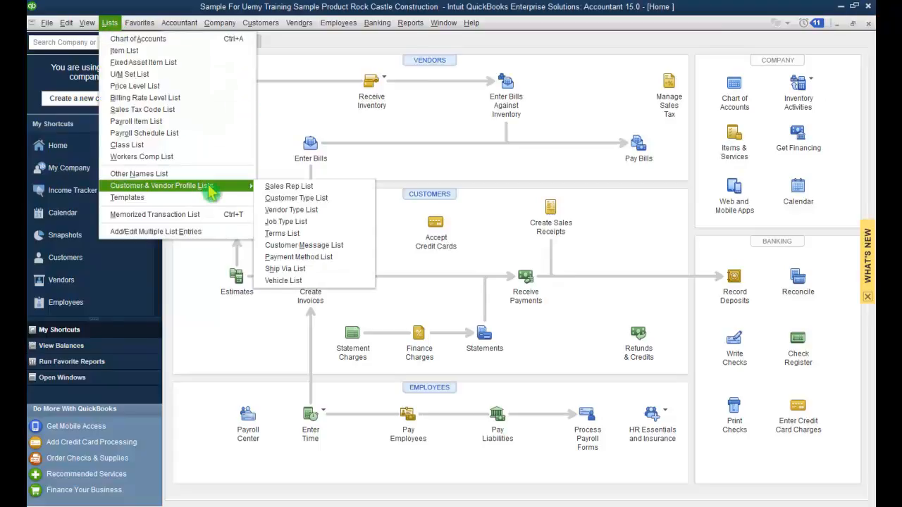
left_click(350, 230)
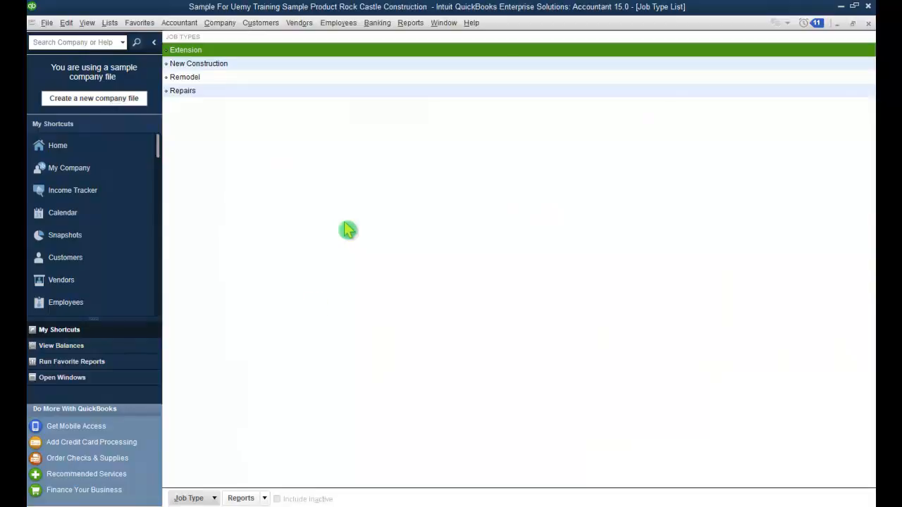
left_click(214, 498)
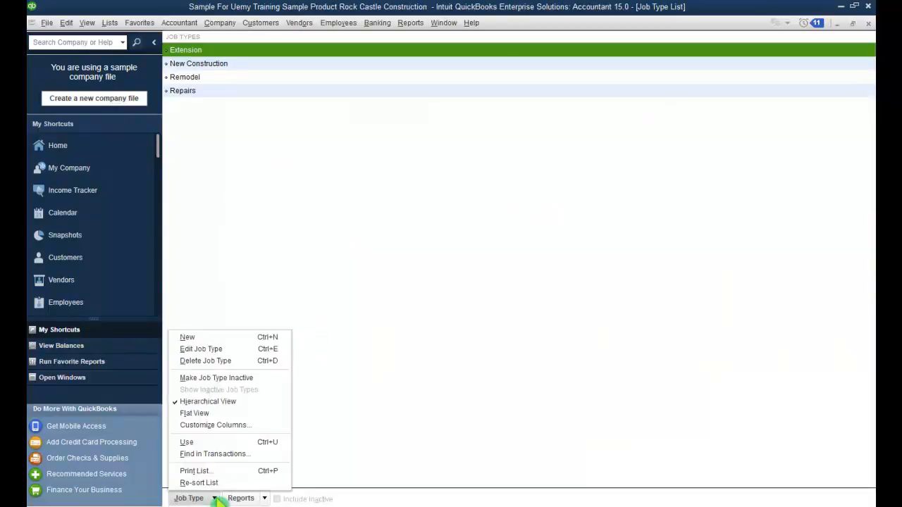
left_click(230, 340)
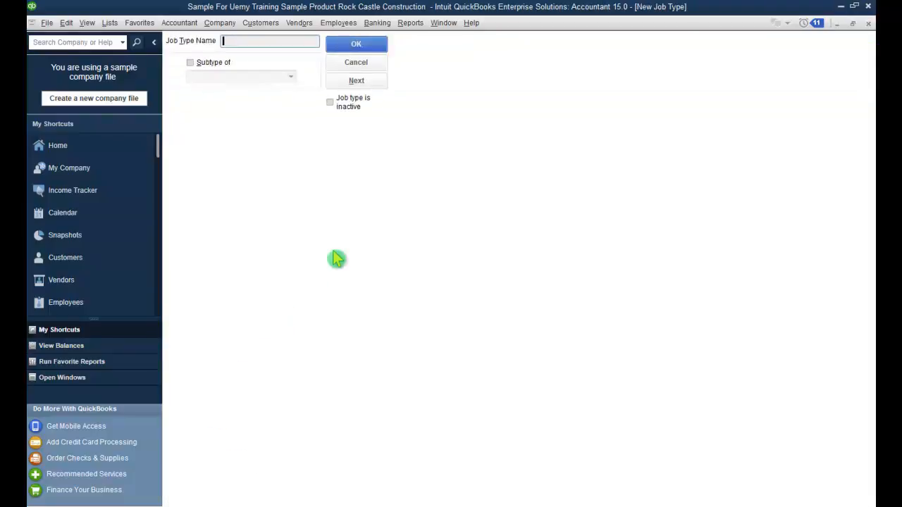
type("New B")
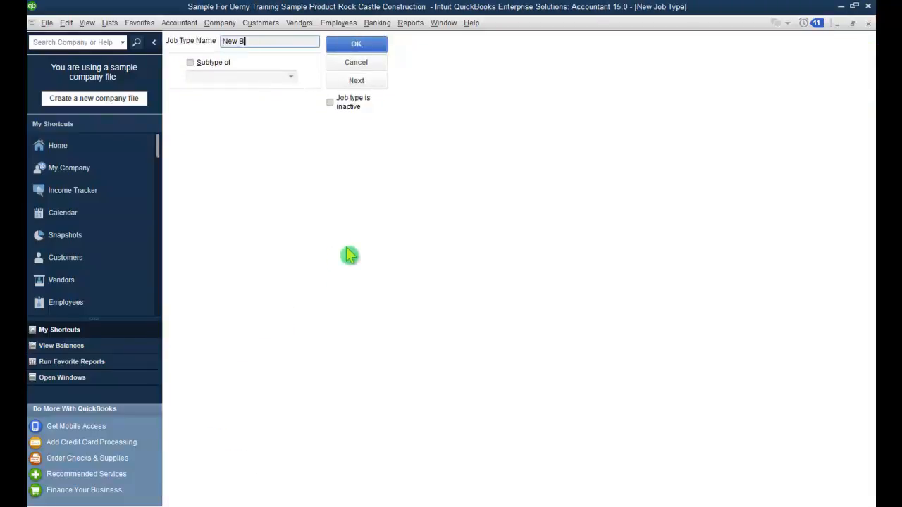
type("uilding")
left_click(190, 62)
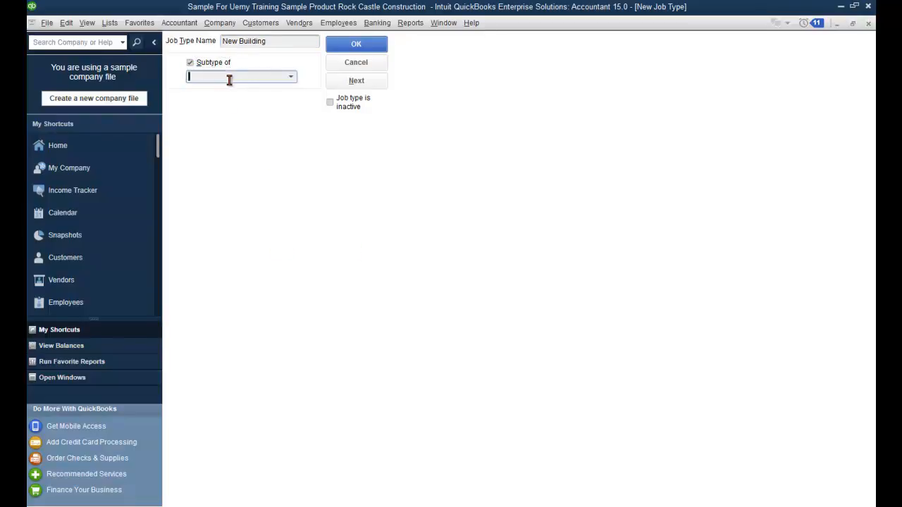
left_click(290, 79)
left_click(269, 135)
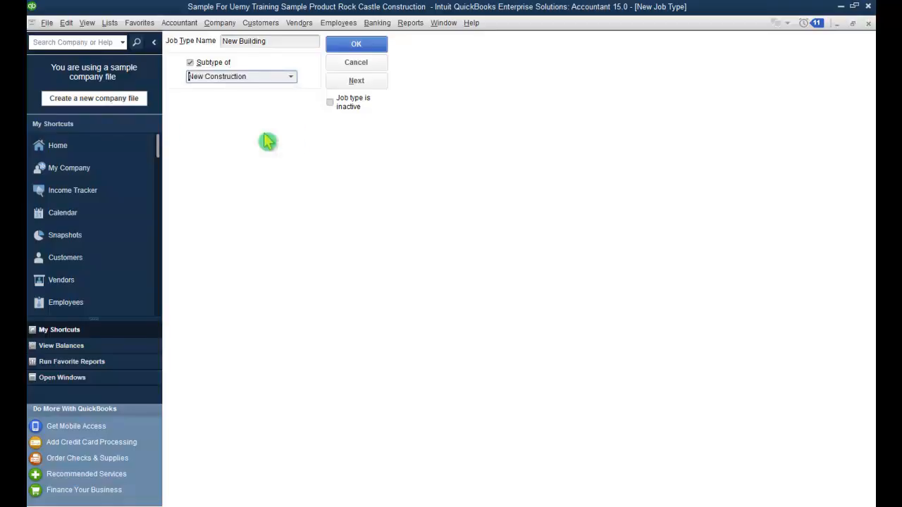
left_click(356, 44)
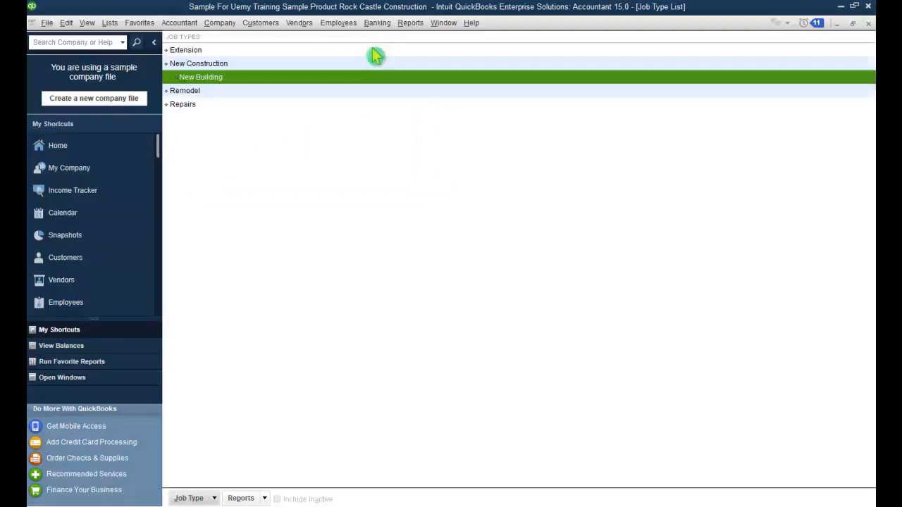
Step: Add New Residential as a subtype of New Construction and close the Job Type List
left_click(214, 499)
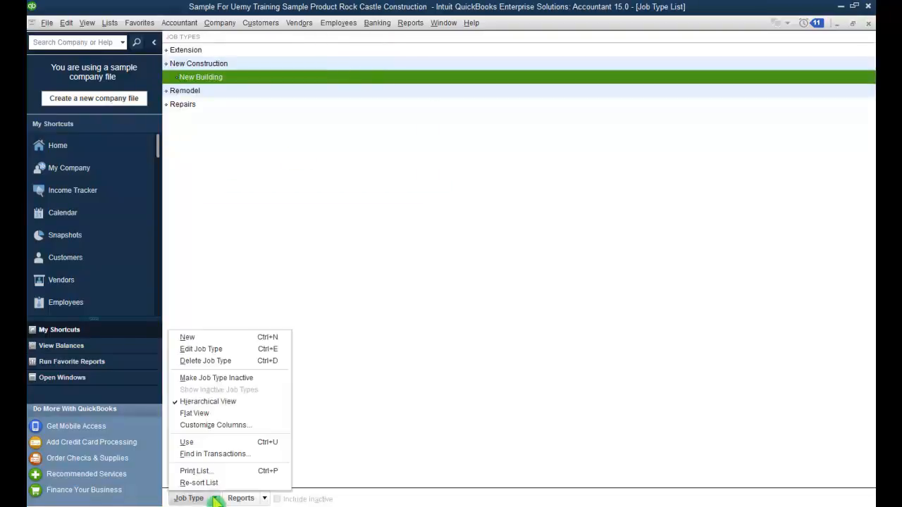
left_click(253, 337)
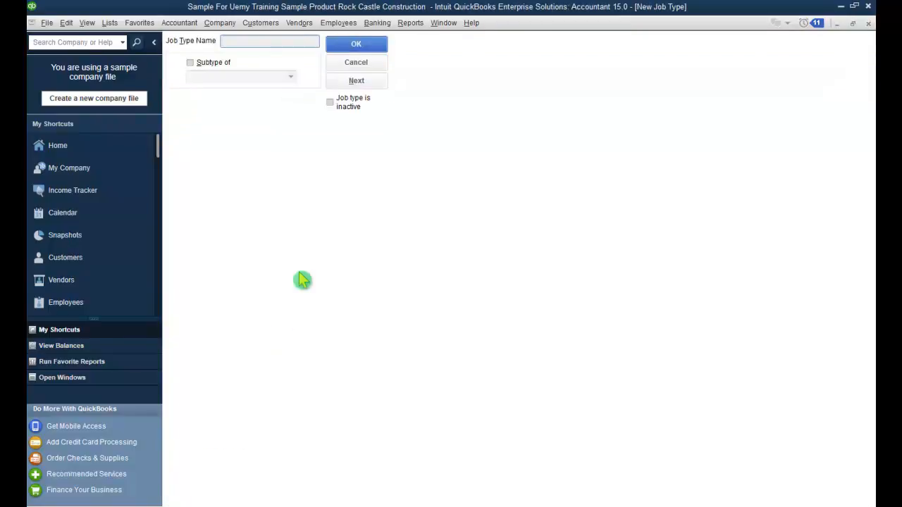
type("N")
type("ew")
type(" Co")
key("BackSpace")
key("BackSpace")
type("Residential")
left_click(190, 62)
left_click(290, 79)
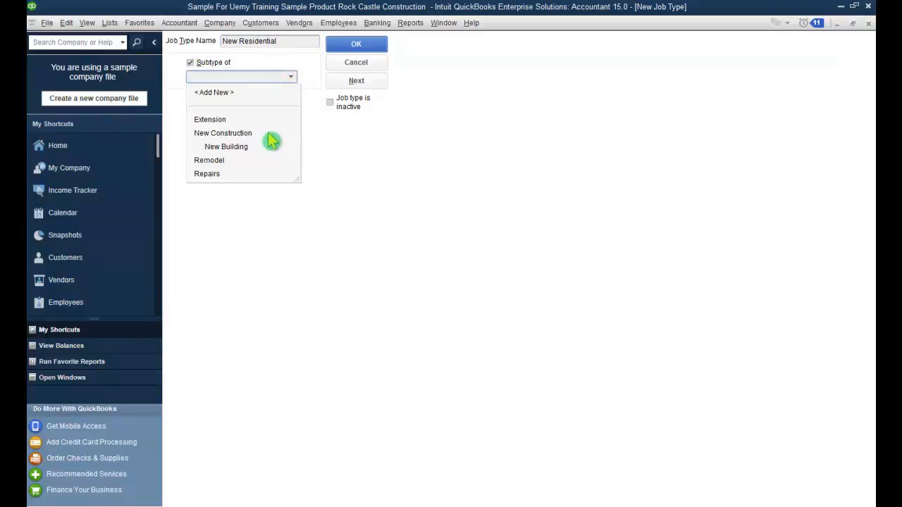
left_click(271, 134)
left_click(387, 50)
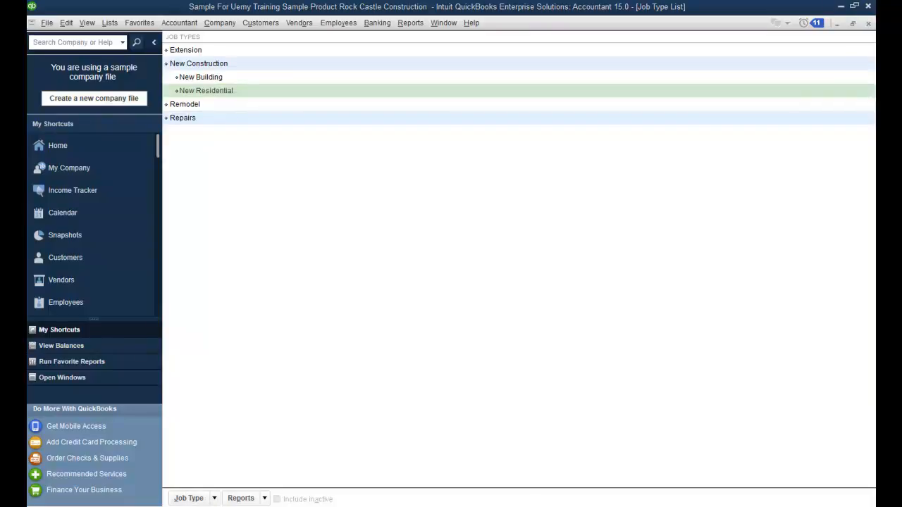
left_click(868, 23)
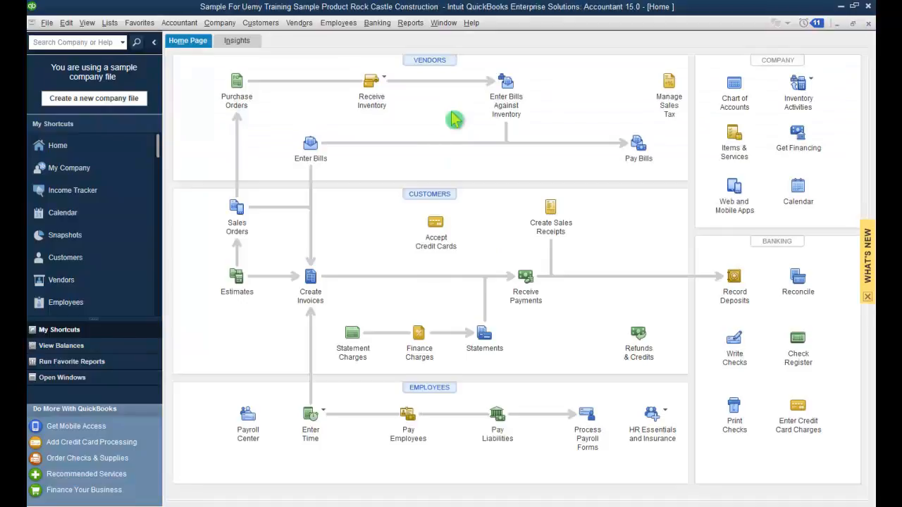
Step: Open the Customer Type List and start a new customer type
left_click(110, 23)
mouse_move(248, 190)
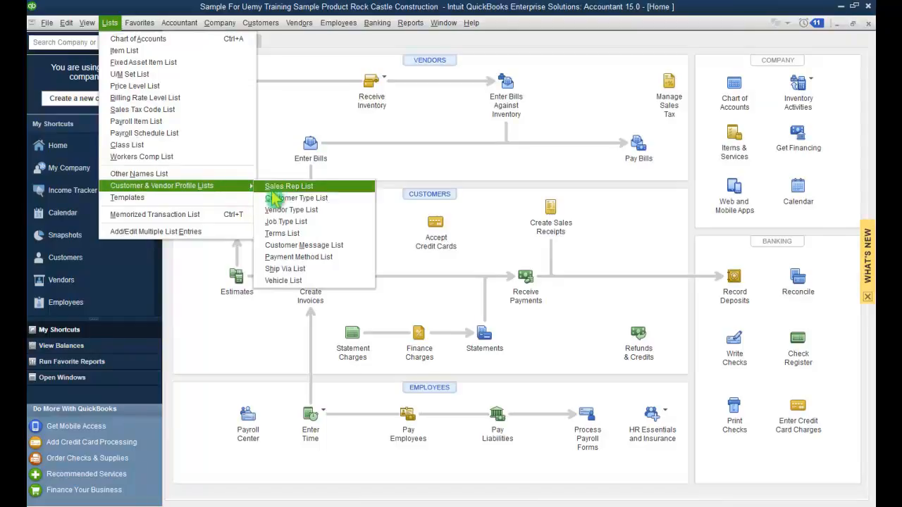
left_click(332, 205)
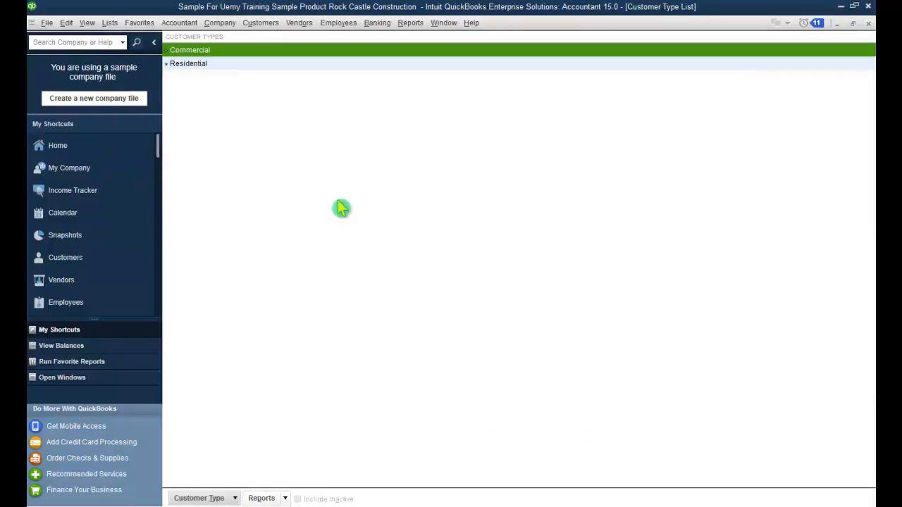
left_click(234, 499)
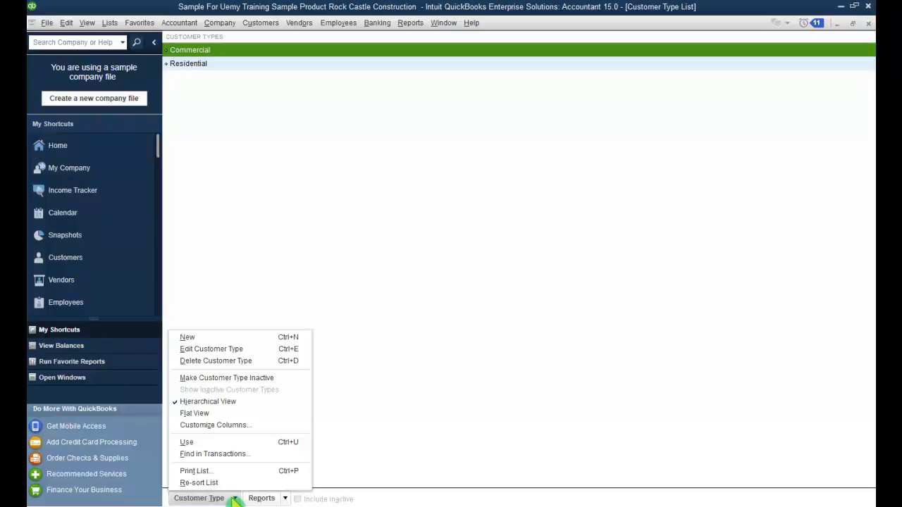
left_click(250, 337)
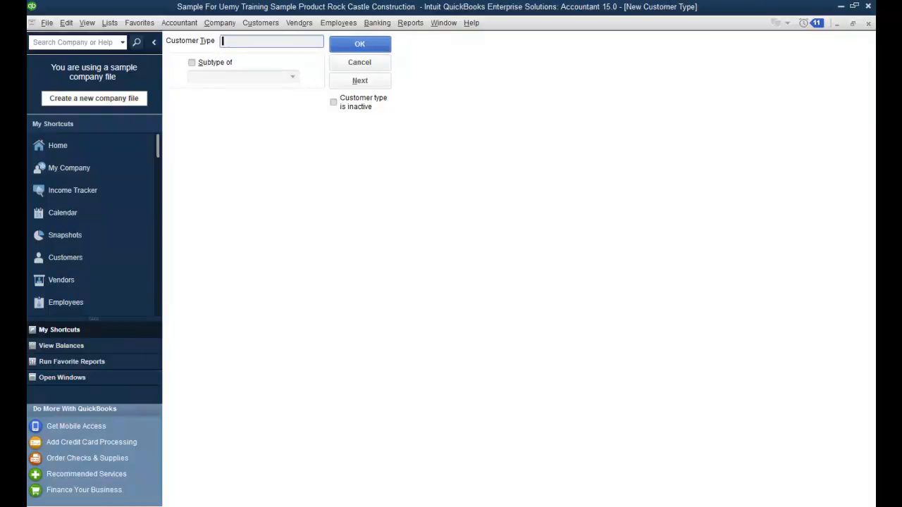
Step: Name it DownTown, set its parent type to Residential, and save
type("DownTown")
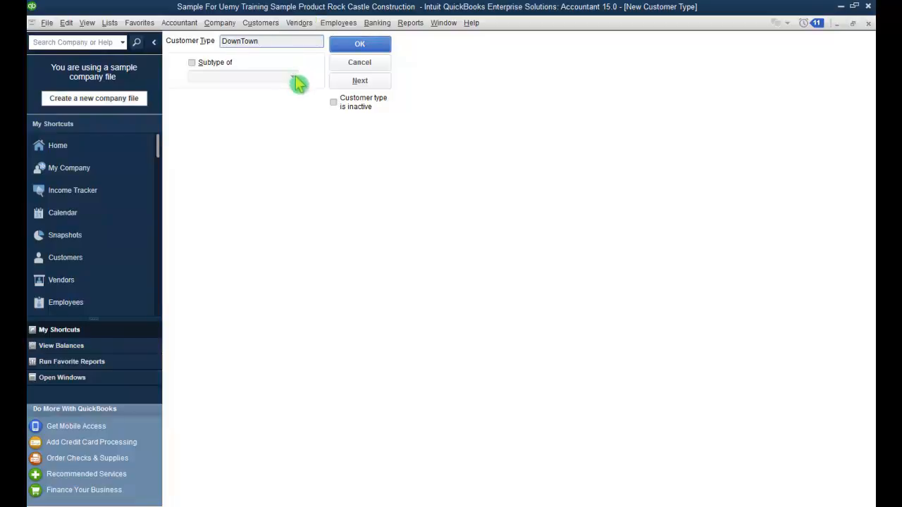
left_click(197, 64)
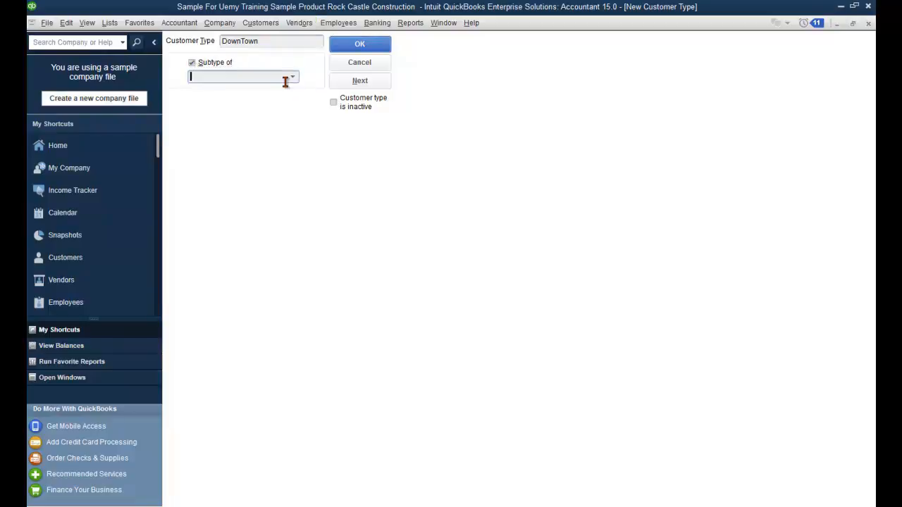
left_click(292, 76)
left_click(263, 121)
left_click(356, 44)
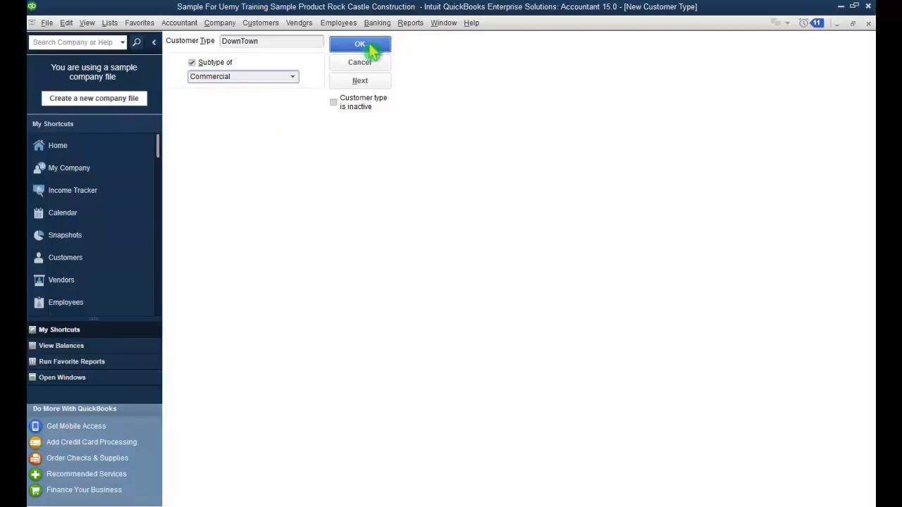
left_click(293, 78)
left_click(291, 133)
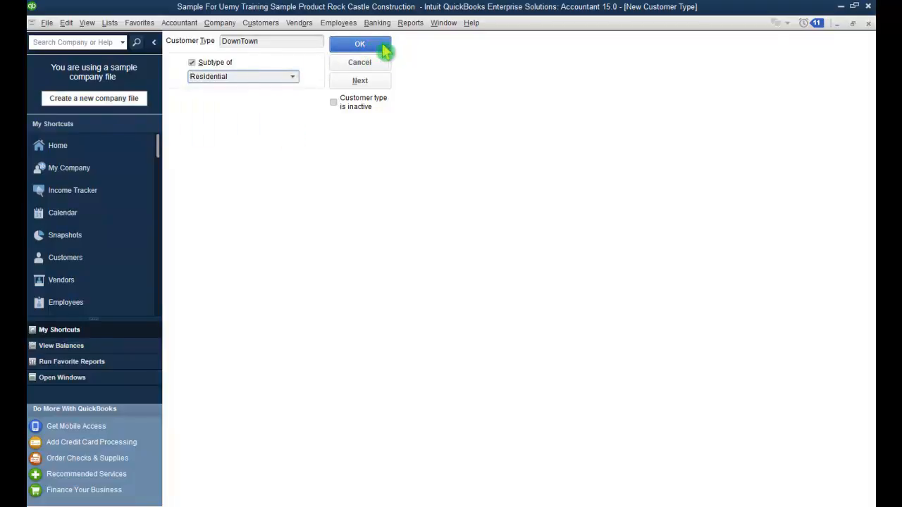
left_click(385, 49)
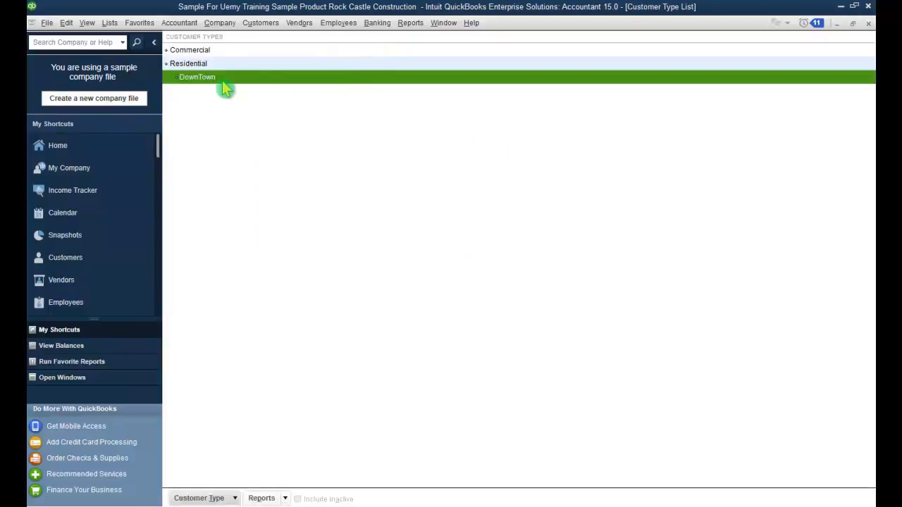
Step: Add an Up Town customer type as a subtype of Residential
left_click(235, 498)
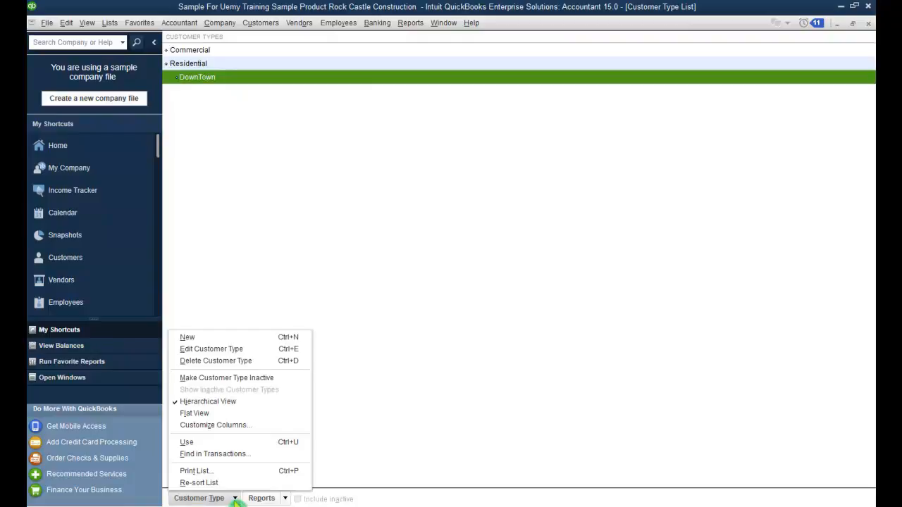
left_click(247, 337)
type("Up")
type("Town")
key("Tab")
left_click(192, 64)
left_click(215, 76)
left_click(292, 77)
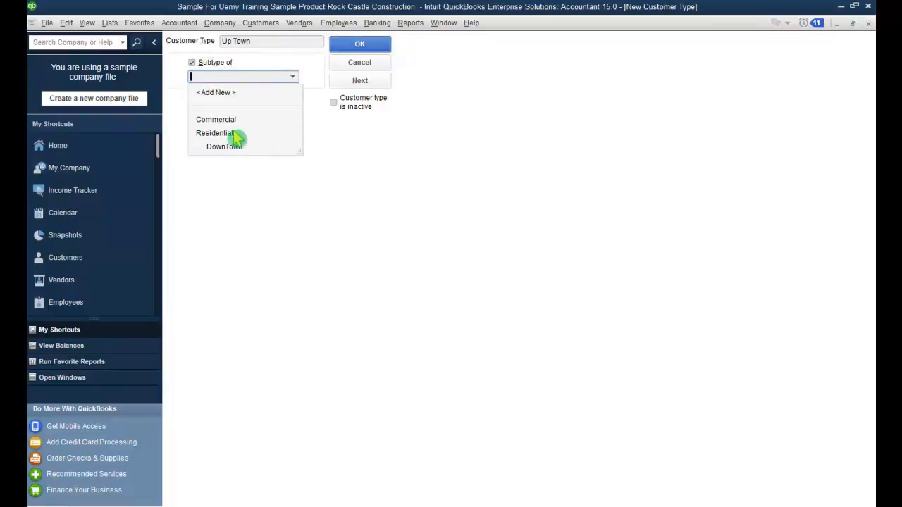
left_click(227, 134)
left_click(361, 45)
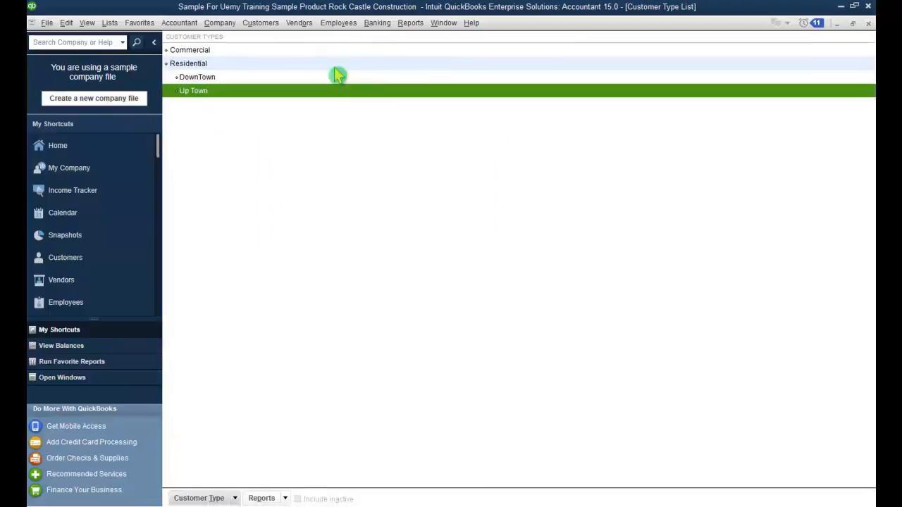
Step: Change DownTown's parent customer type to Commercial
left_click(245, 79)
left_click(242, 90)
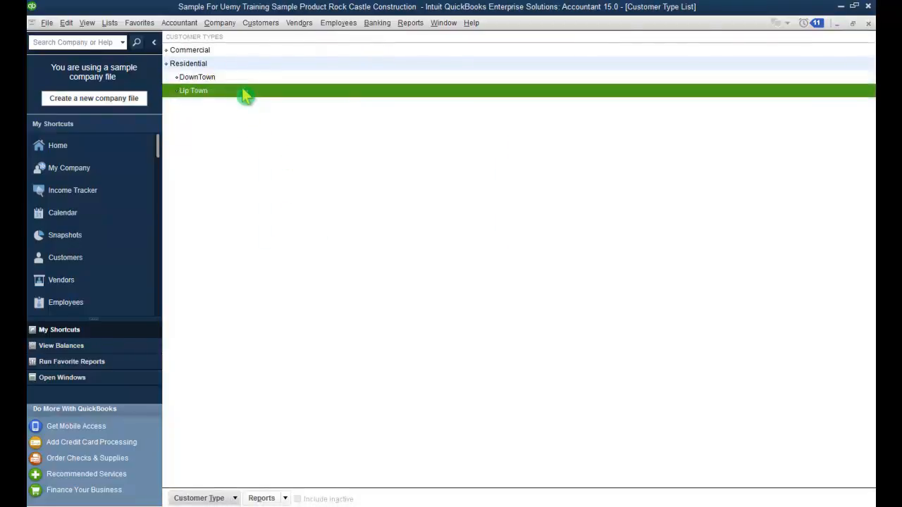
double_click(243, 80)
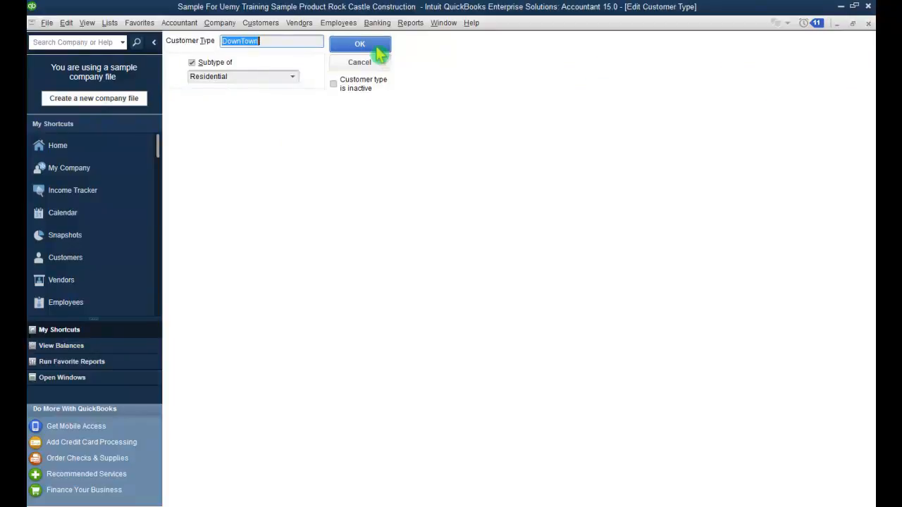
left_click(294, 79)
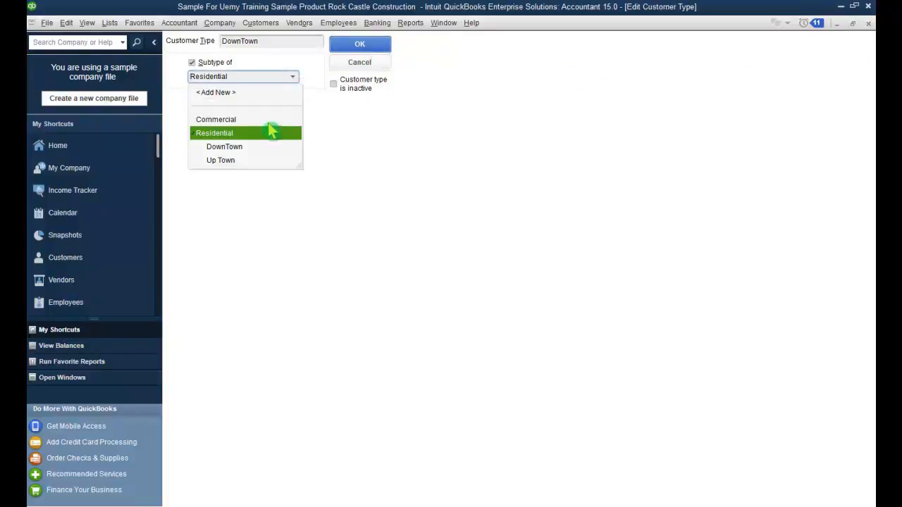
left_click(267, 120)
left_click(359, 44)
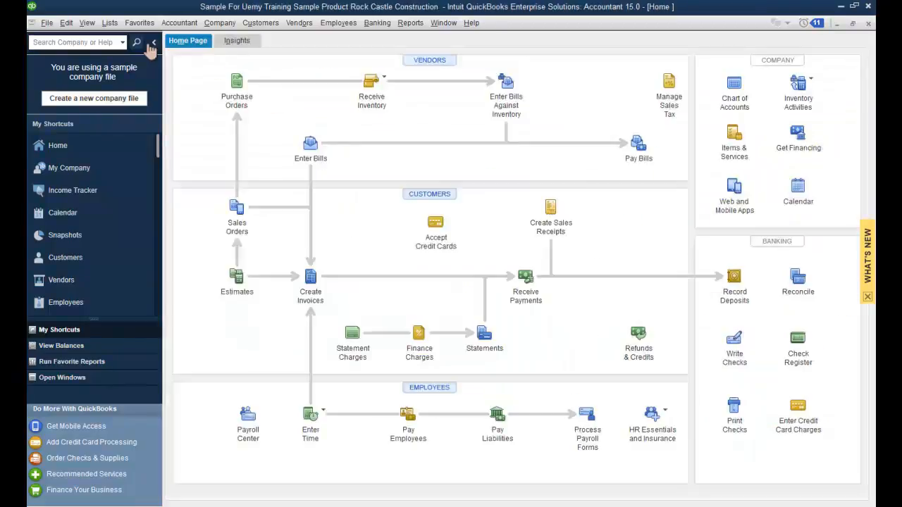
Step: Create a payment method named Gift Card with payment type Gift Card, then close the Payment Method List
left_click(109, 22)
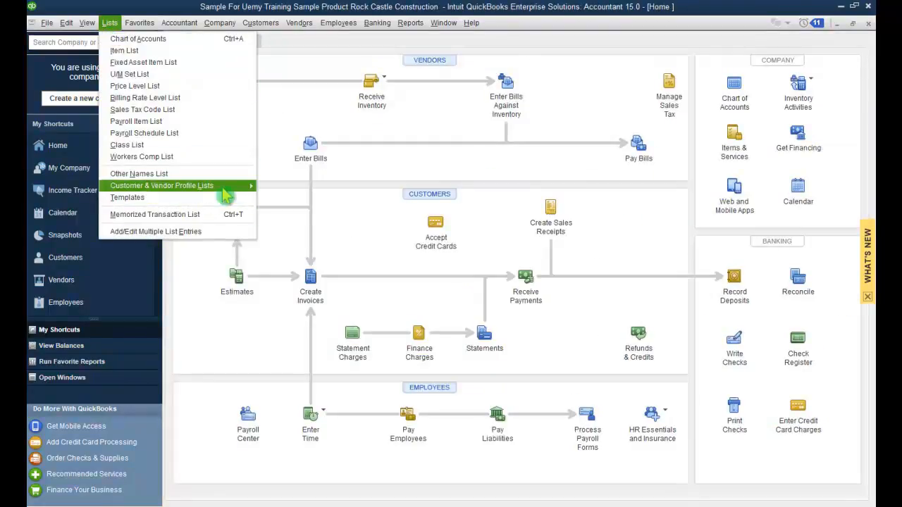
mouse_move(223, 189)
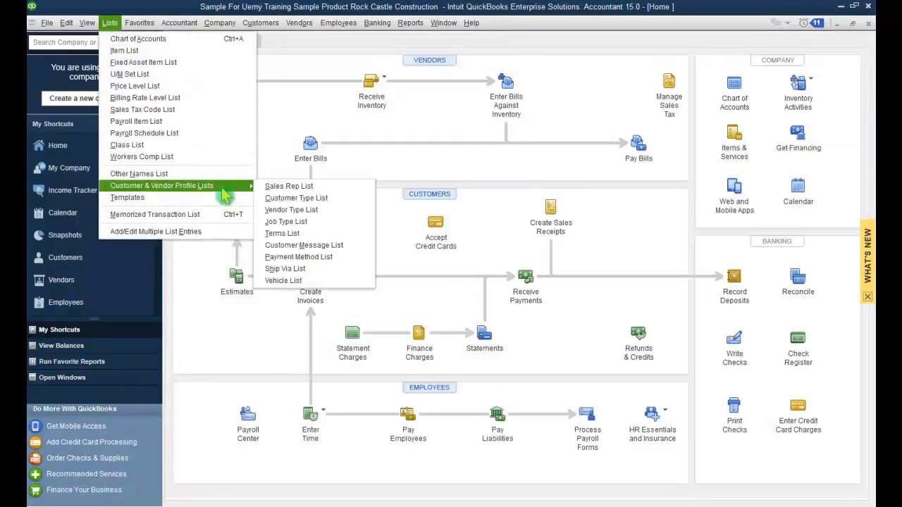
left_click(312, 258)
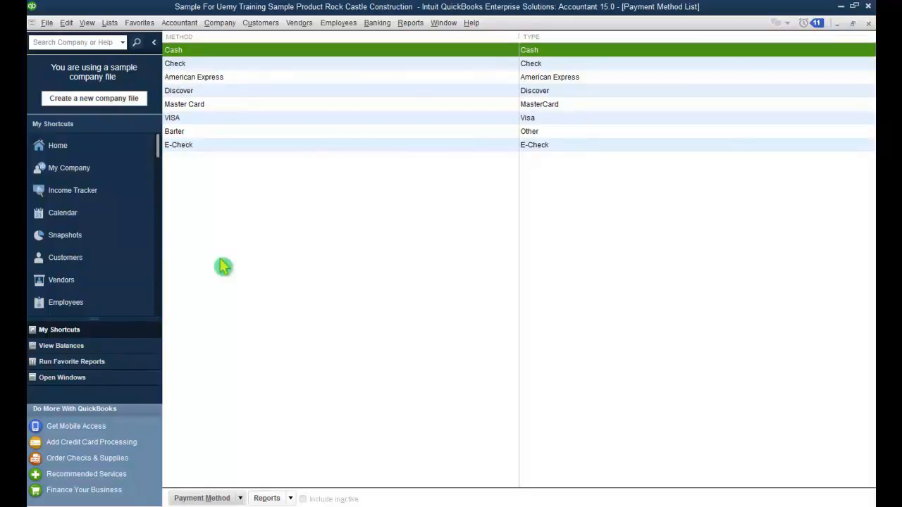
left_click(240, 498)
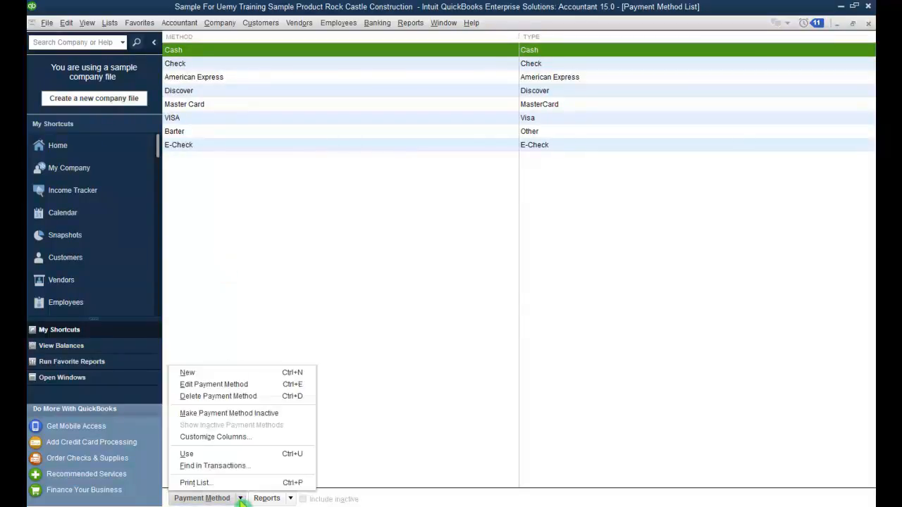
left_click(228, 374)
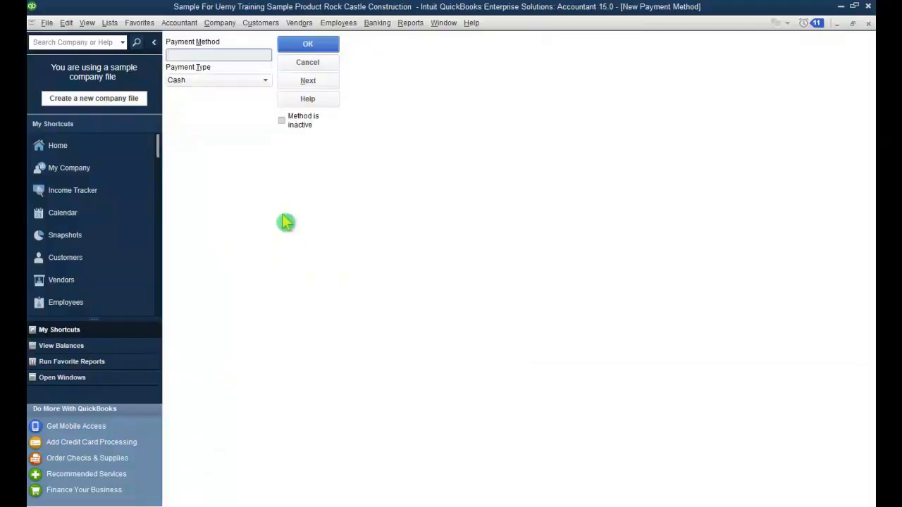
left_click(261, 82)
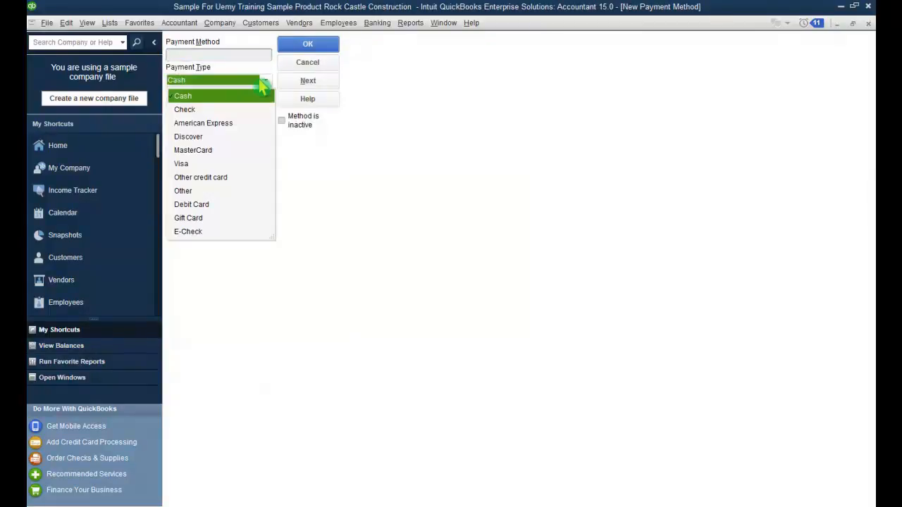
left_click(196, 219)
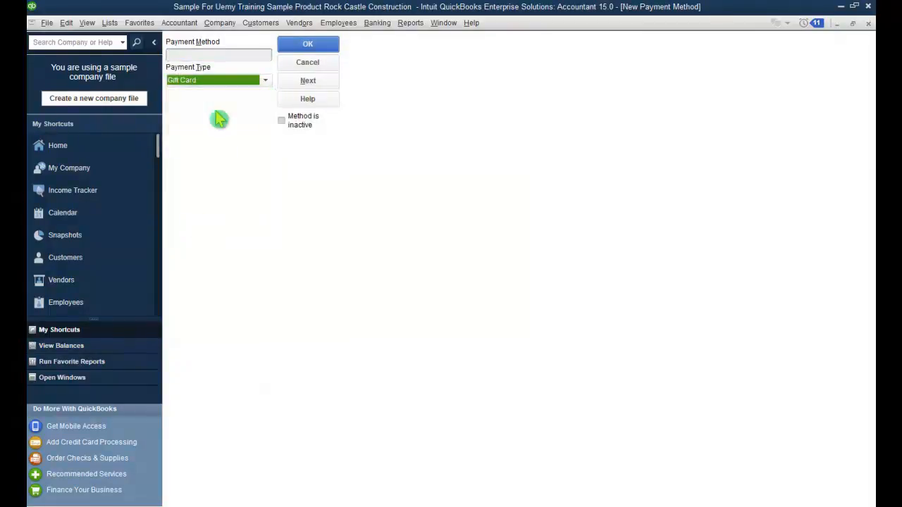
left_click(214, 54)
type("Gift Card")
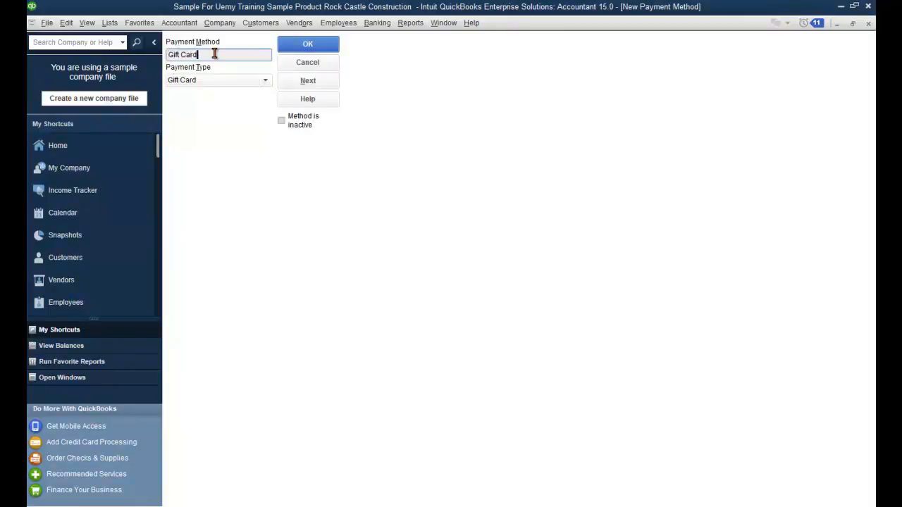
left_click(308, 46)
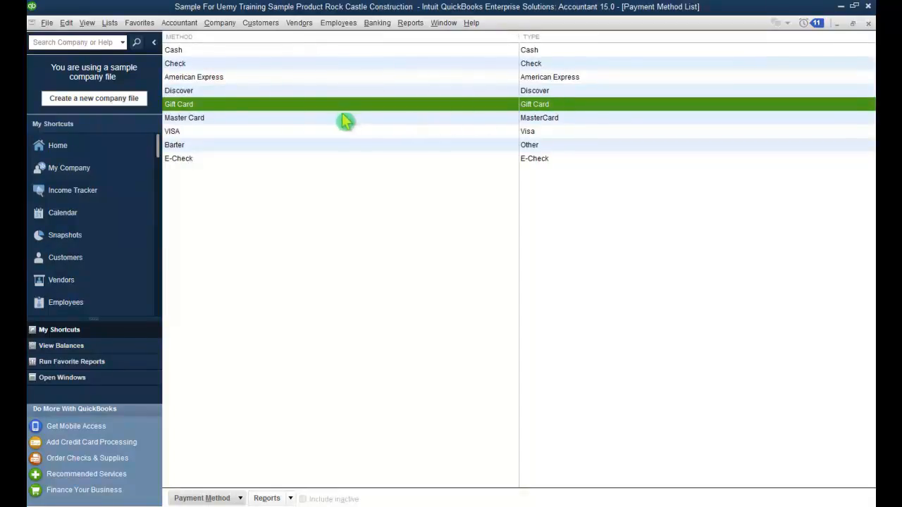
left_click(868, 24)
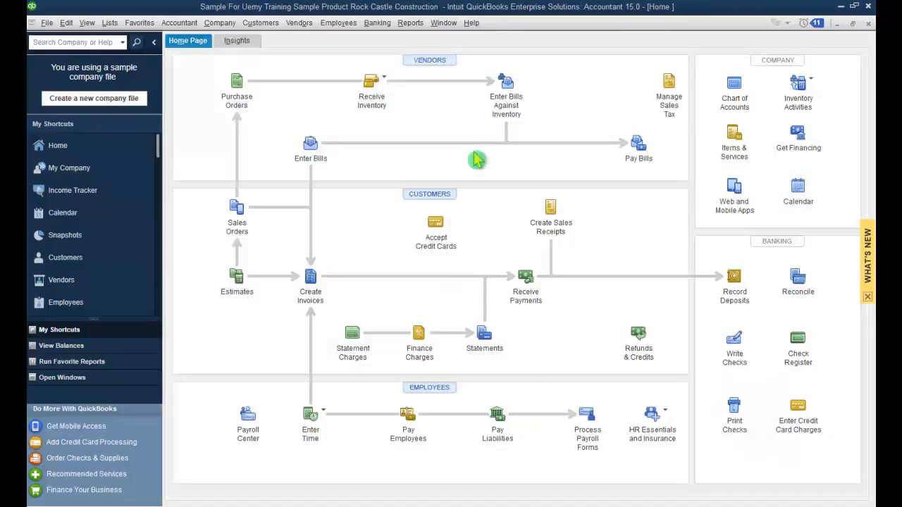
Step: Open the Terms List from Customer & Vendor Profile Lists and show its Terms menu
left_click(109, 24)
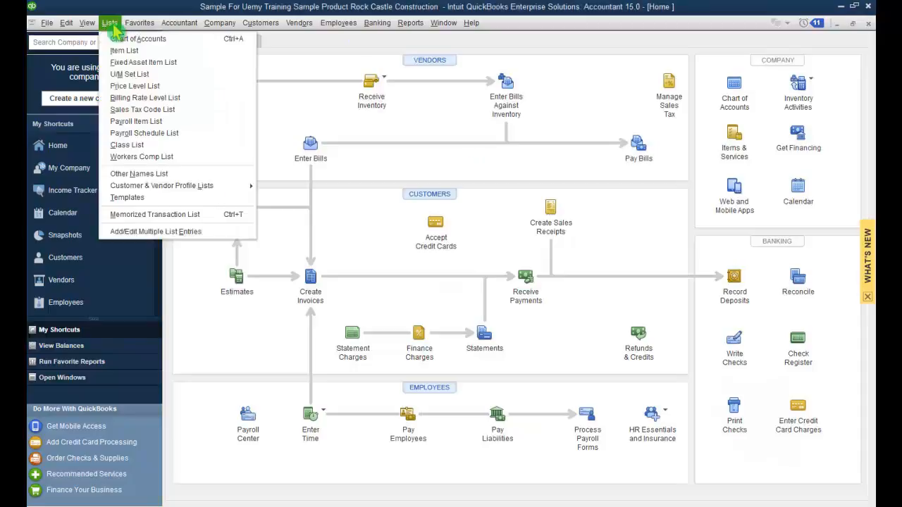
mouse_move(182, 186)
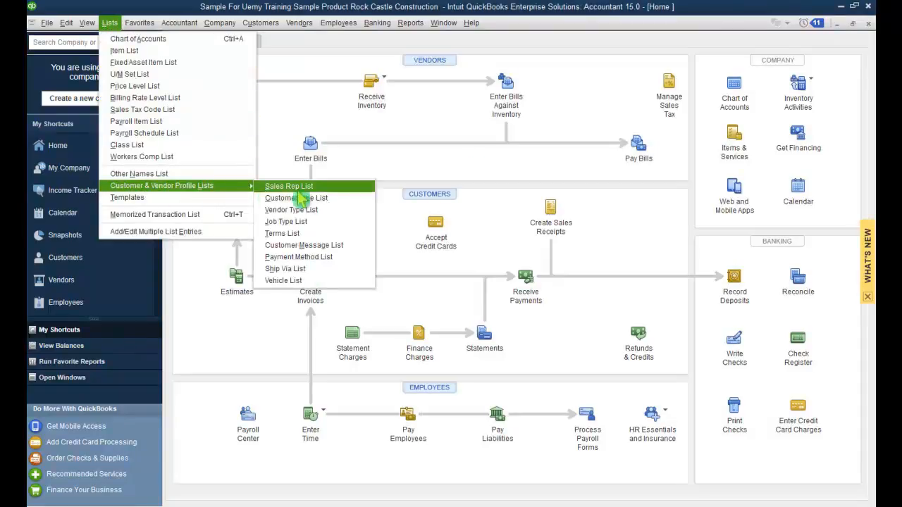
left_click(327, 234)
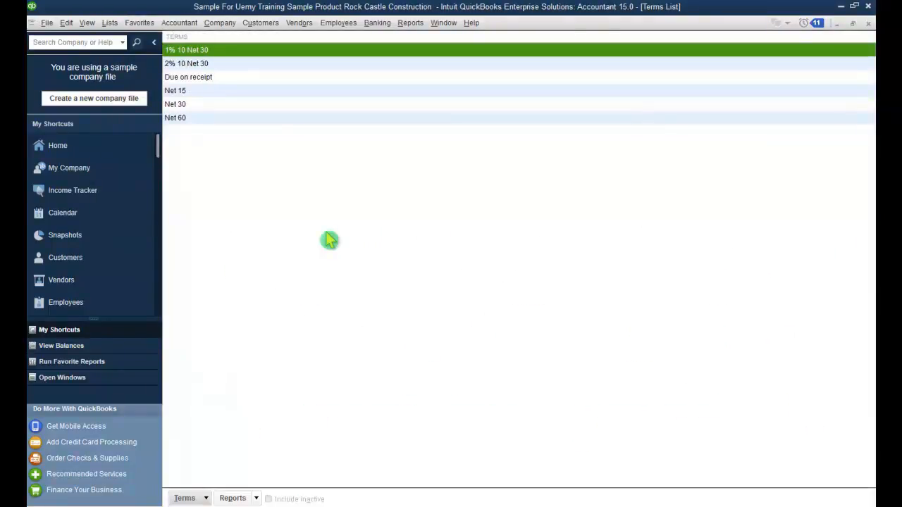
left_click(206, 498)
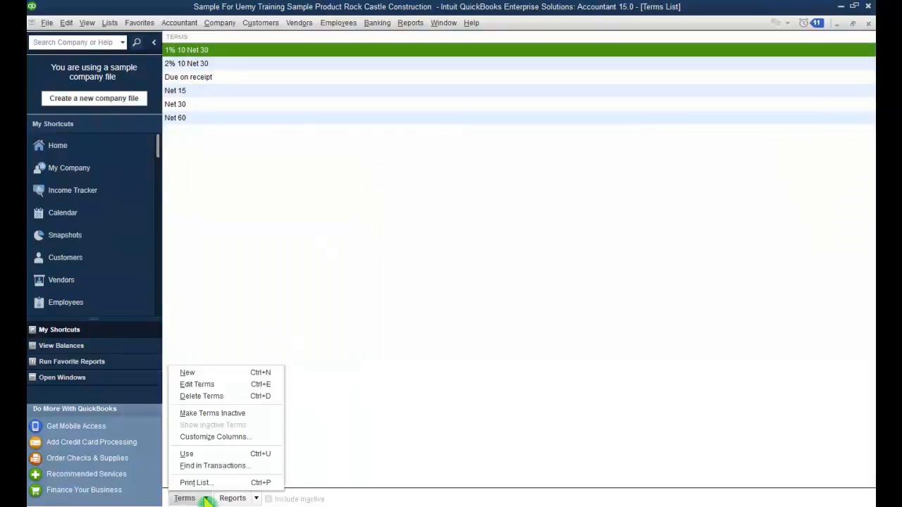
Step: Start a new payment term, keeping the Standard term type
left_click(242, 374)
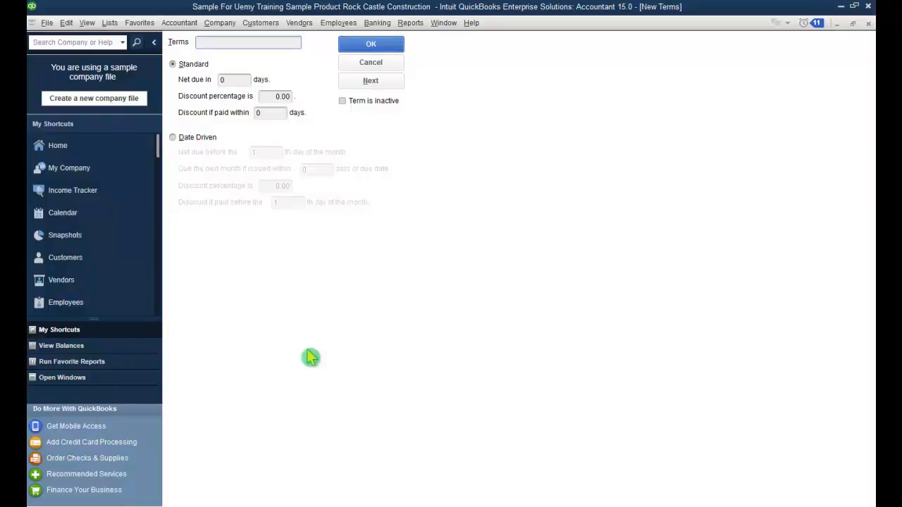
left_click(182, 141)
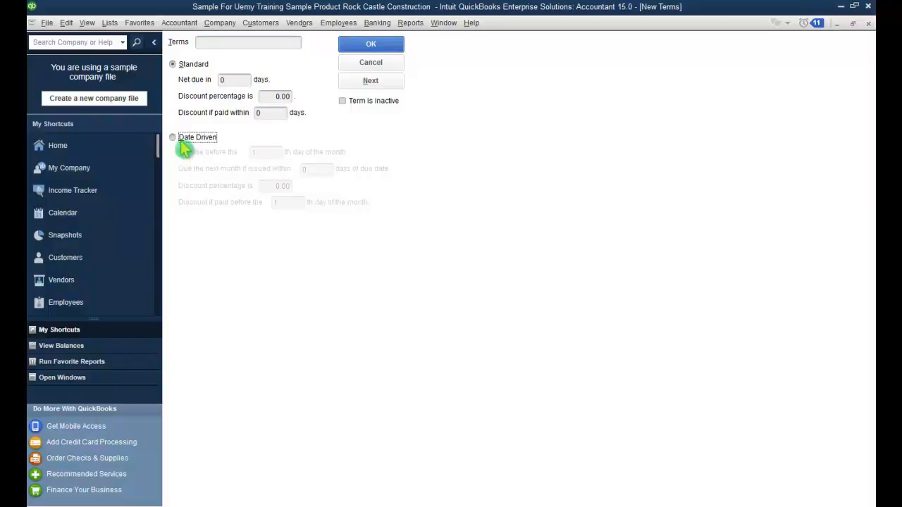
left_click(178, 69)
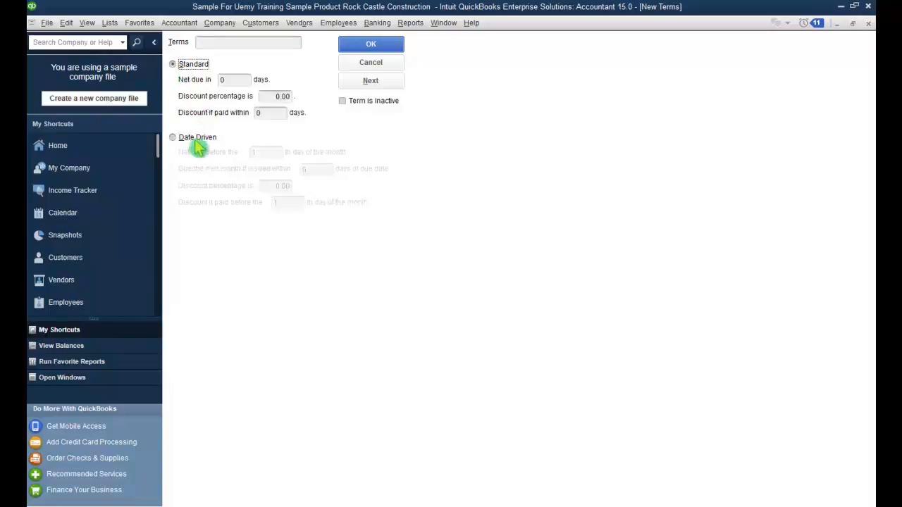
left_click(193, 141)
left_click(194, 66)
Step: Set net due 7 days and 2% discount within 2 days, name it 'Second Day Settelment', and save
left_click(224, 80)
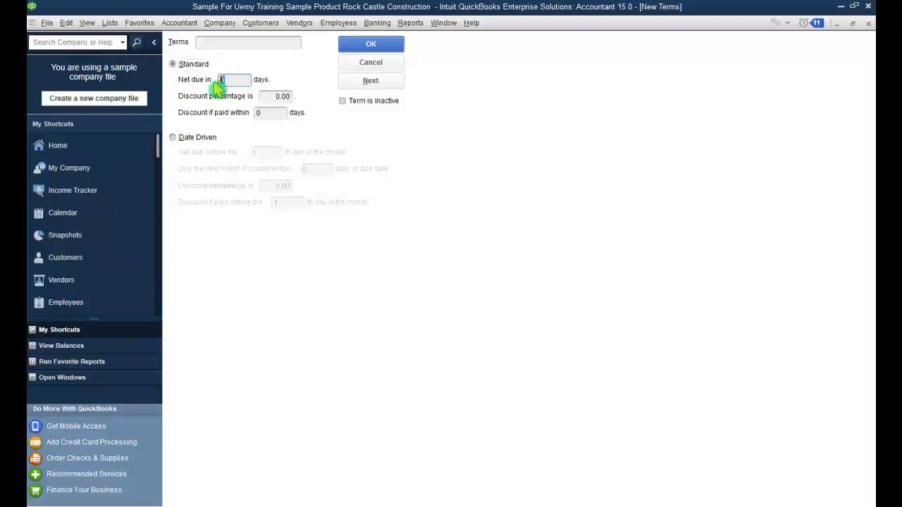
type("7")
left_click(276, 97)
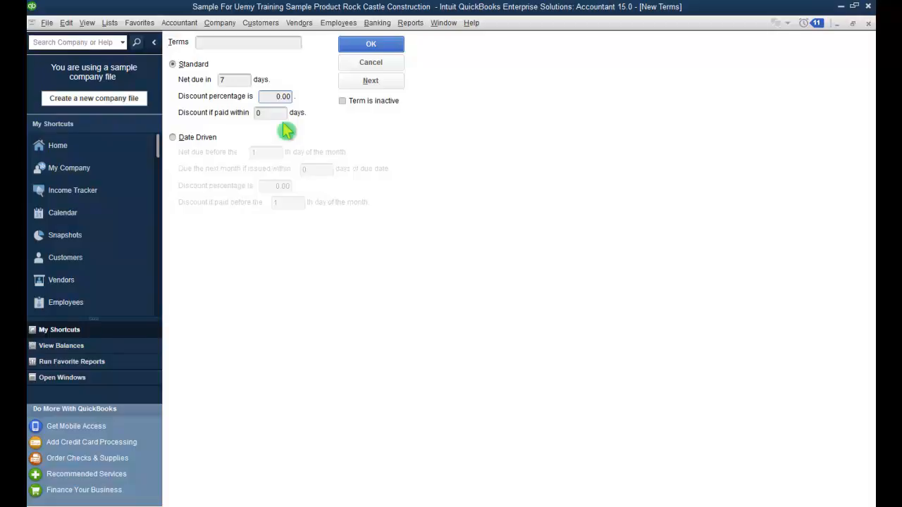
key("Delete")
key("Delete")
type("2")
left_click(269, 113)
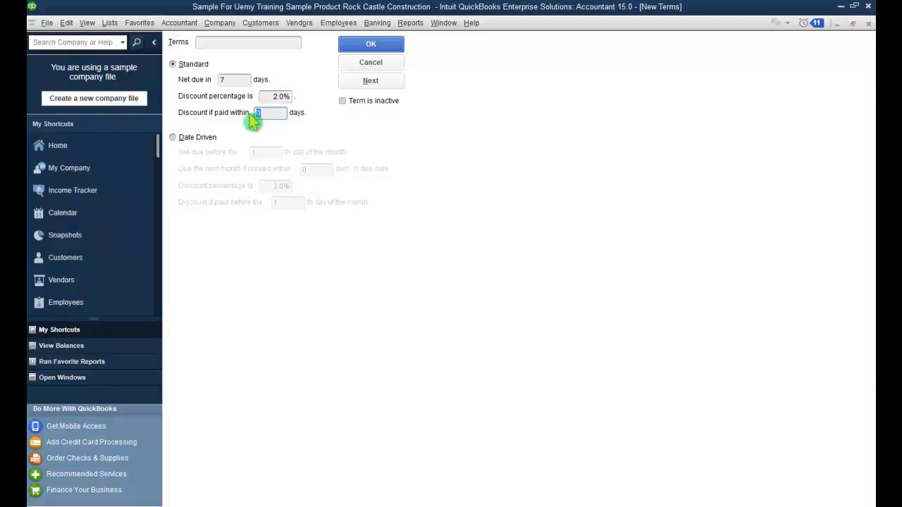
type("2")
left_click(283, 95)
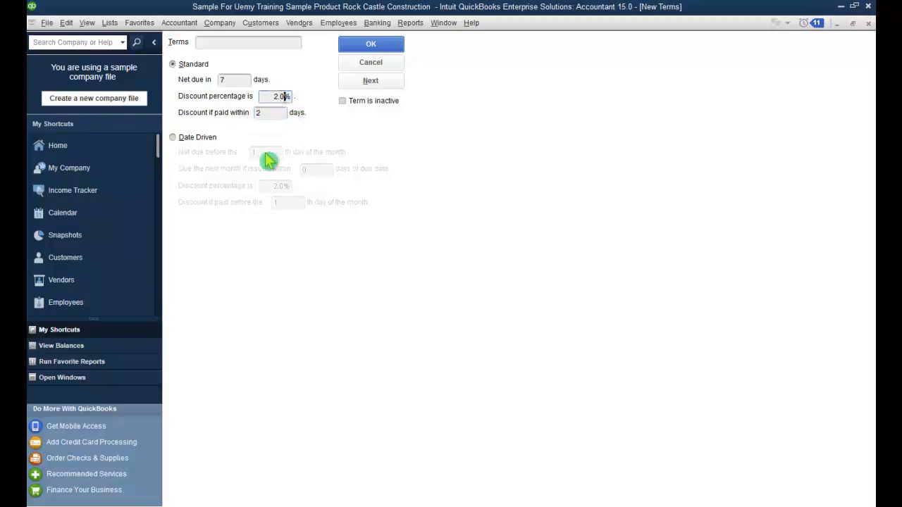
left_click(273, 116)
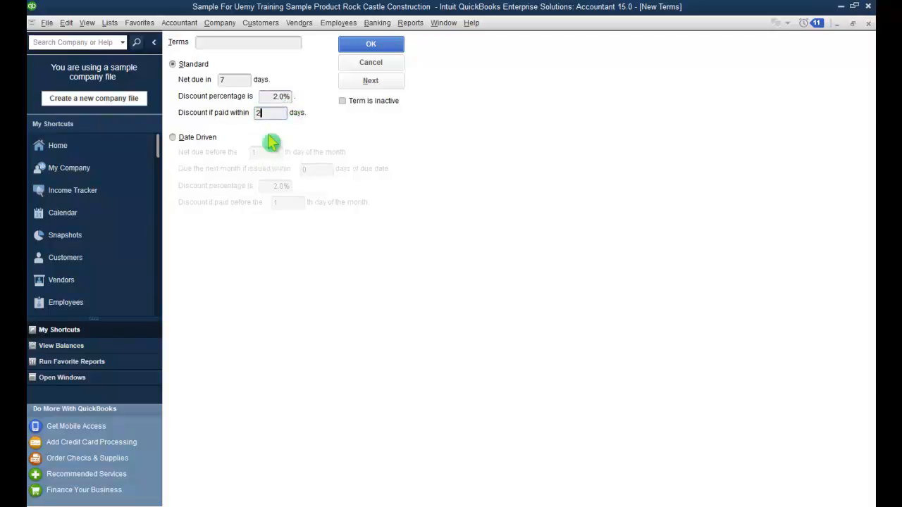
left_click(227, 43)
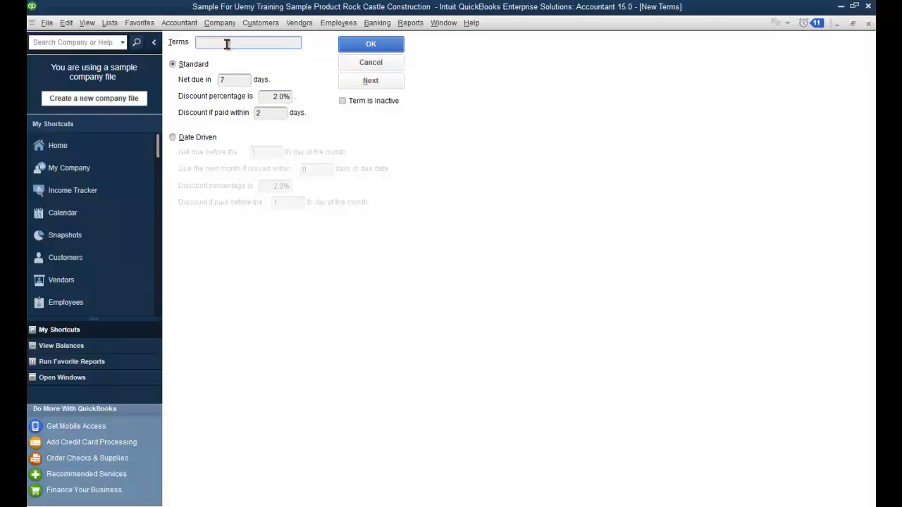
type("Second Day Settelment")
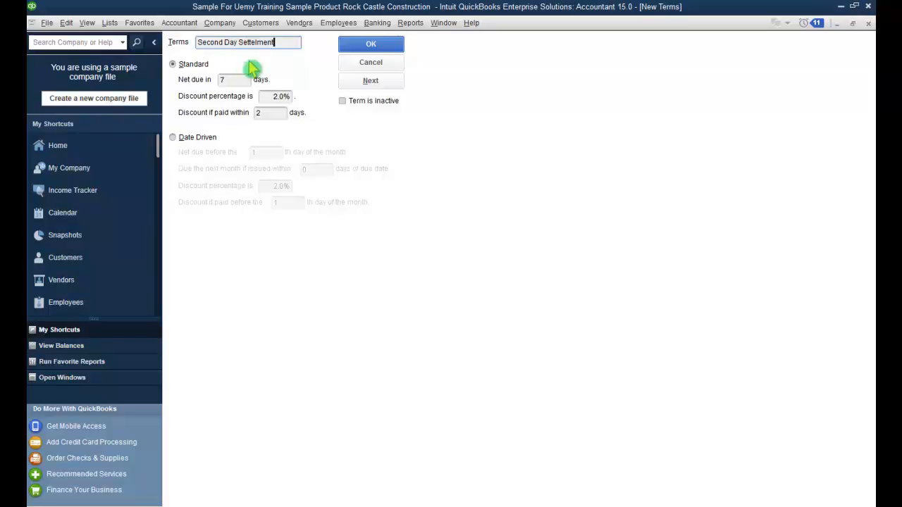
left_click(371, 46)
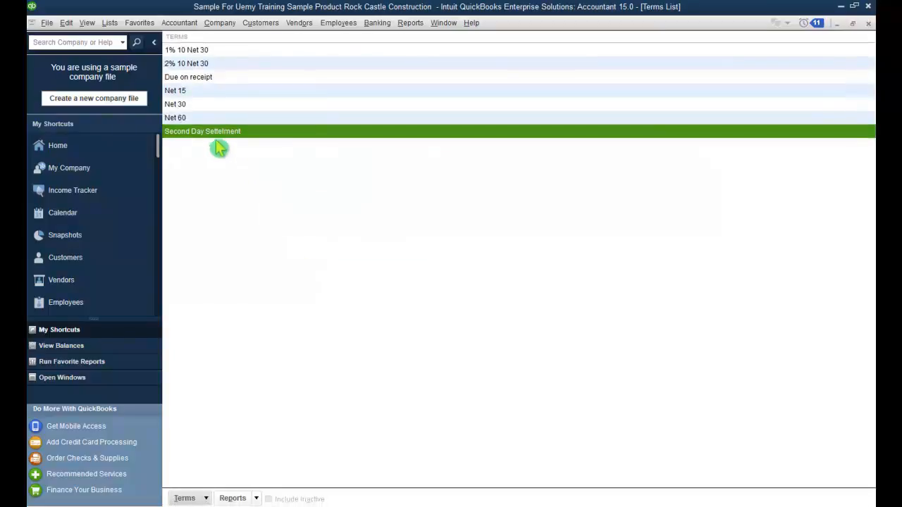
Step: Start a date-driven term due before the 15th, with 15 as the next-month days value
left_click(203, 498)
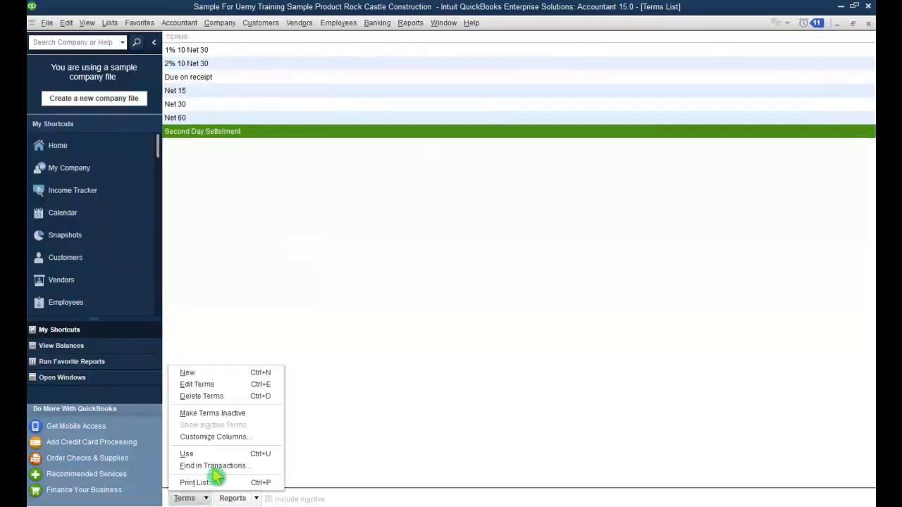
left_click(220, 377)
left_click(176, 140)
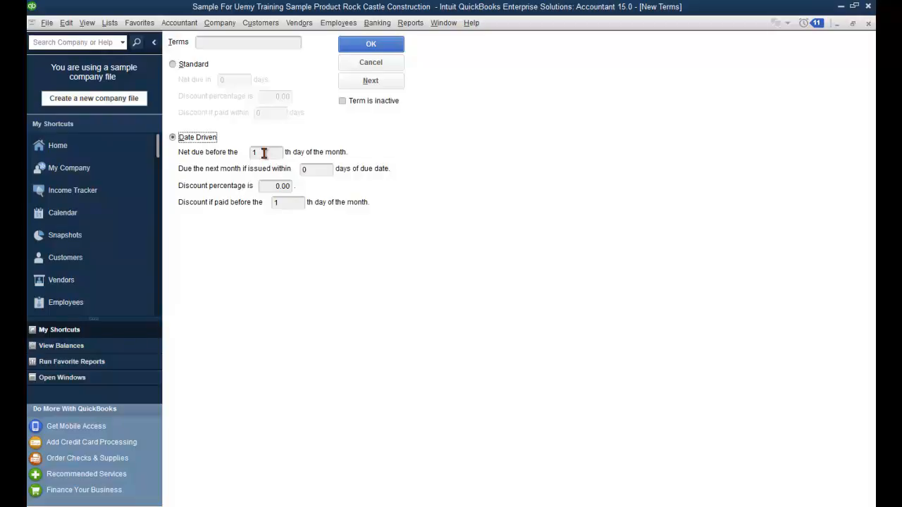
left_click(265, 153)
key("BackSpace")
type("15")
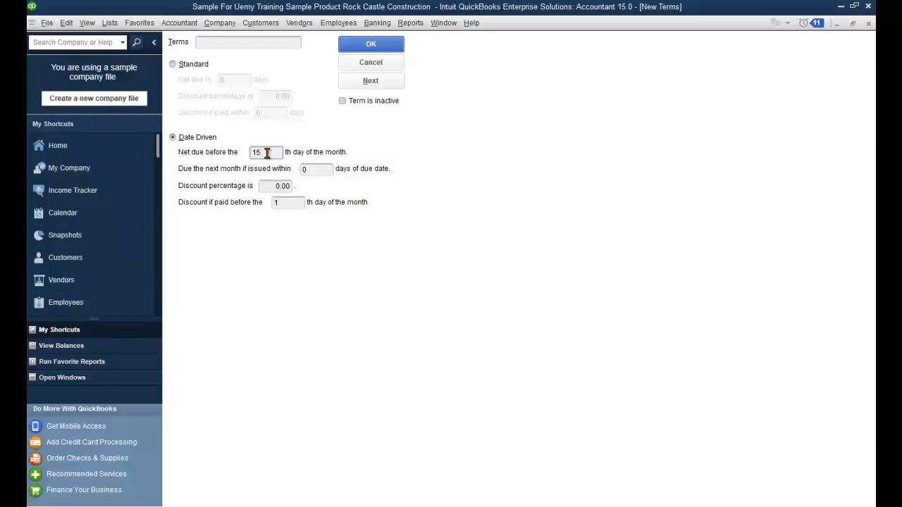
left_click(317, 169)
left_click_drag(317, 169, 302, 170)
type("15")
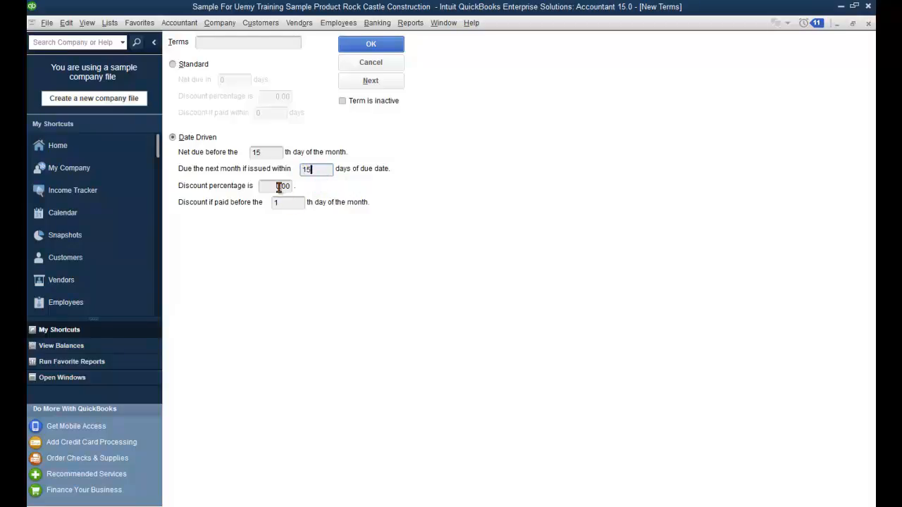
Step: Set a 3% discount if paid before the 7th and name it '3% 7Th Day Of Month'
left_click_drag(279, 187, 274, 187)
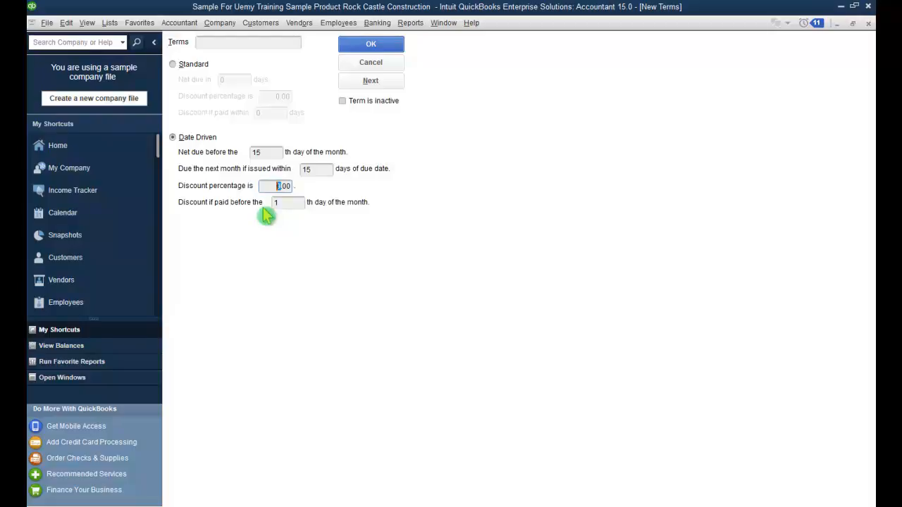
type("3")
key("Tab")
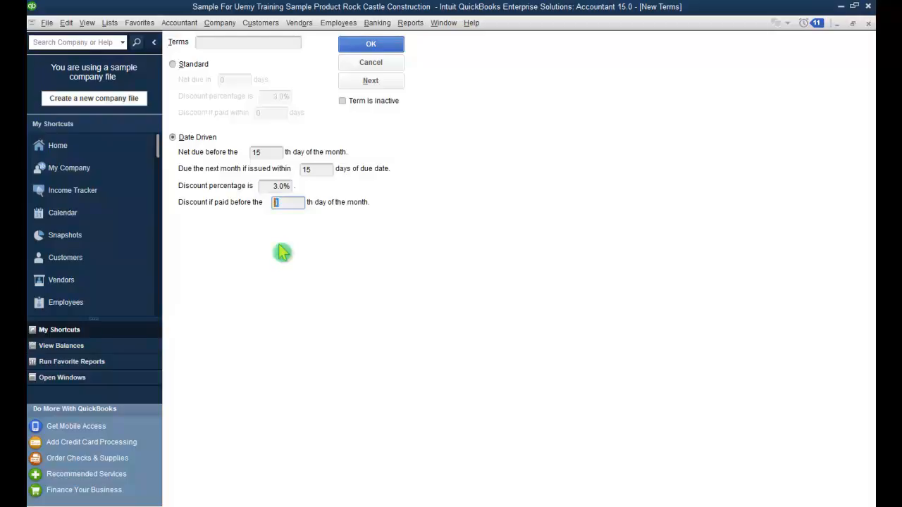
type("7")
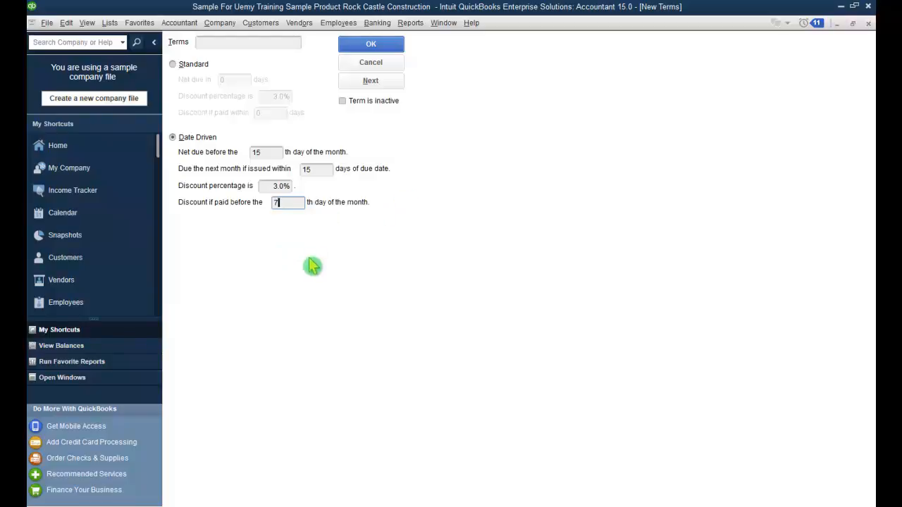
left_click(372, 45)
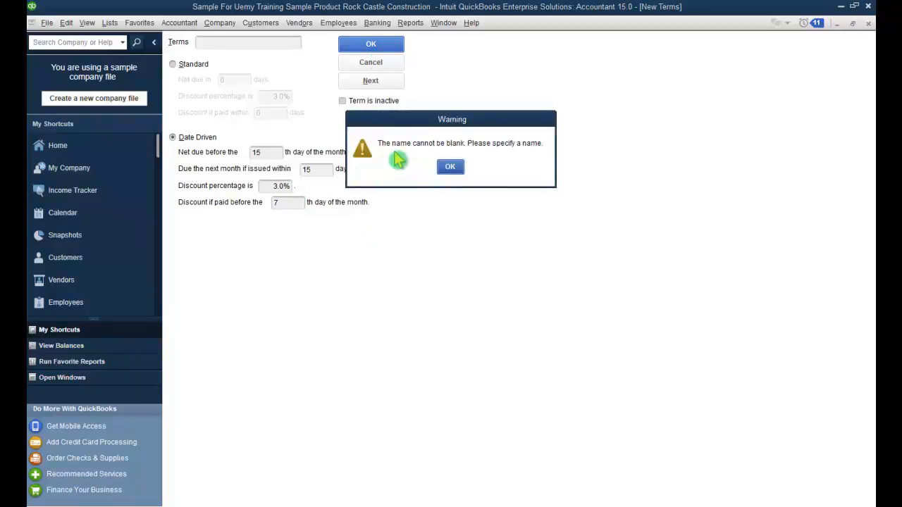
left_click(450, 169)
left_click(242, 44)
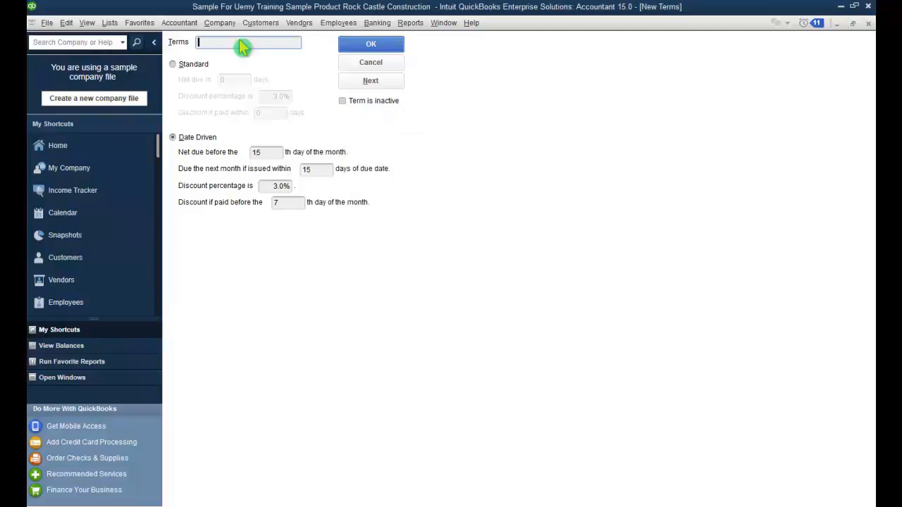
type("3% 7Th Day Of Month")
Step: Save the 3% 7Th Day Of Month term, review it and Second Day Settelment, then close the Terms List
left_click(368, 46)
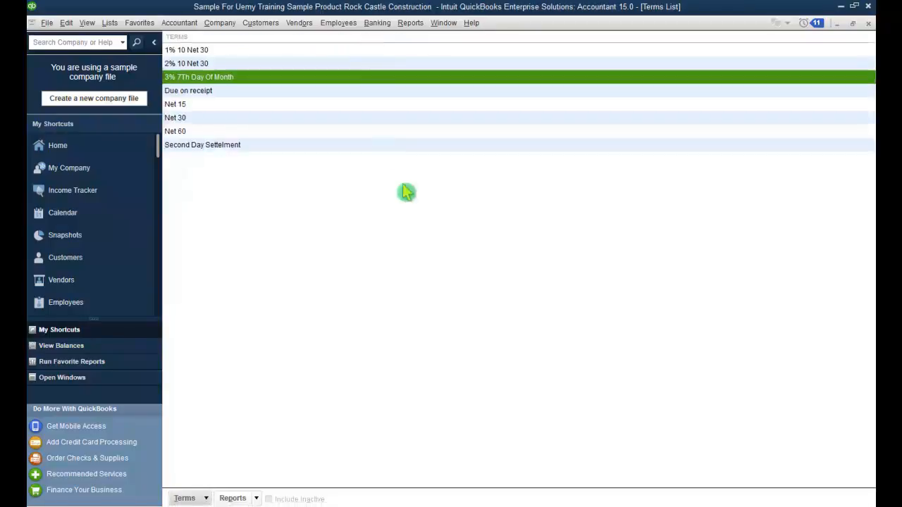
double_click(233, 78)
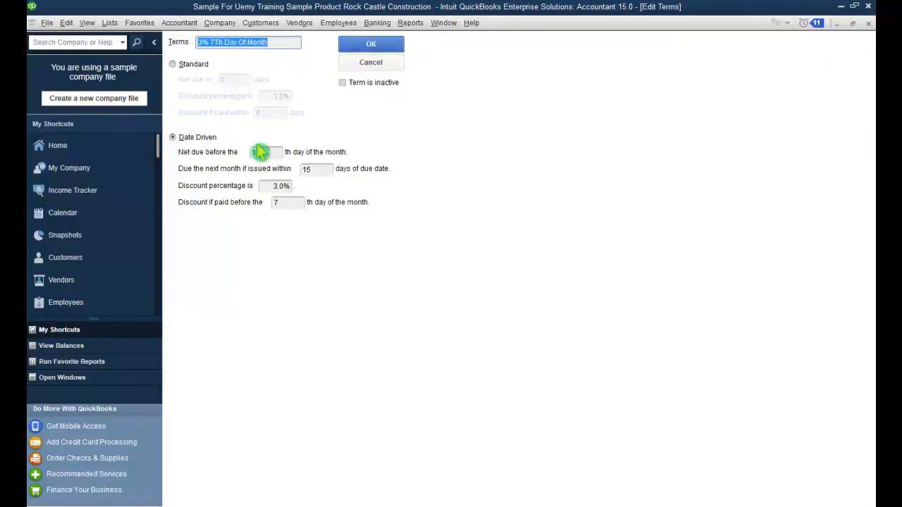
left_click(355, 65)
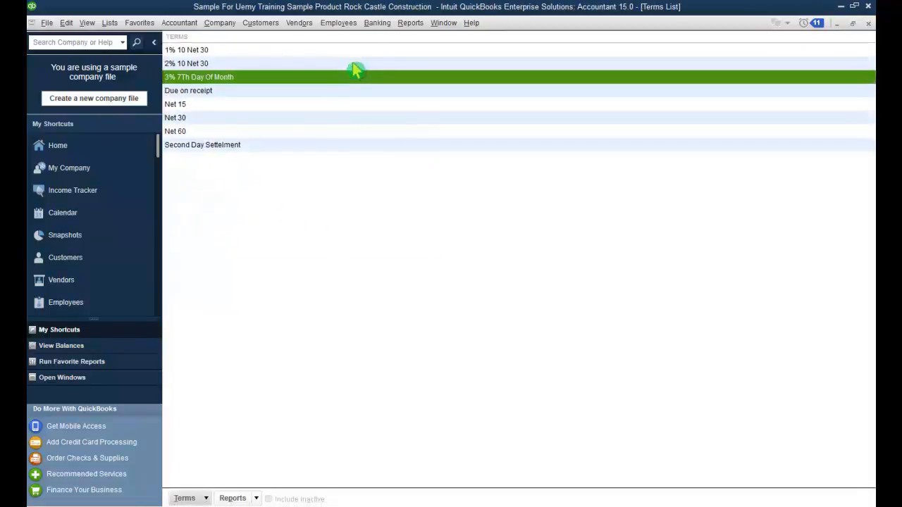
left_click(201, 145)
double_click(202, 146)
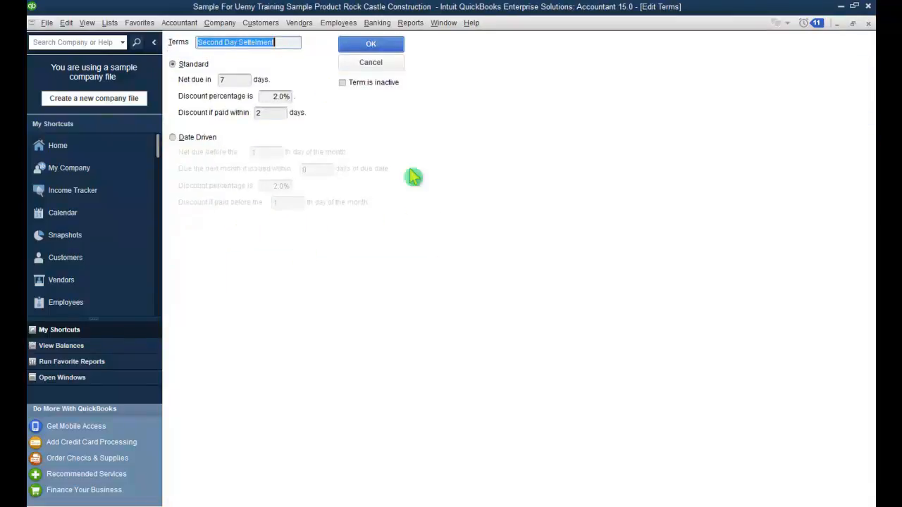
left_click(368, 65)
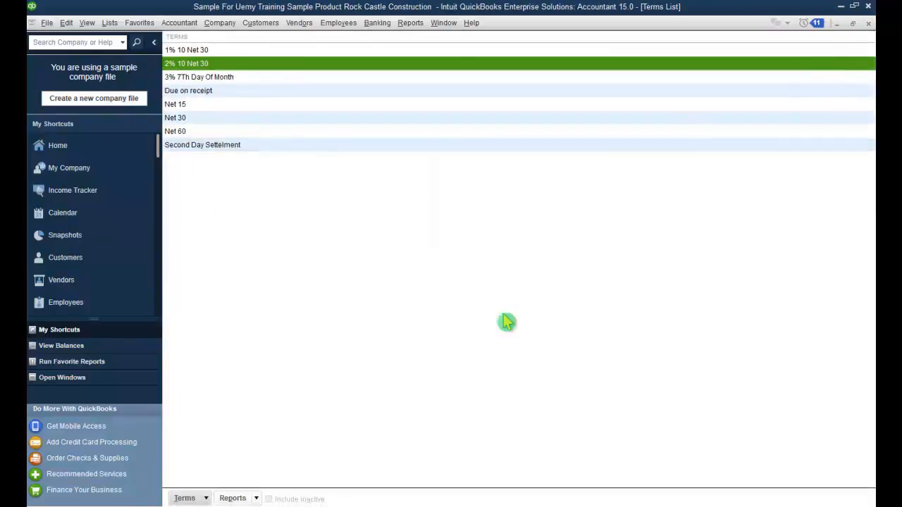
left_click(445, 258)
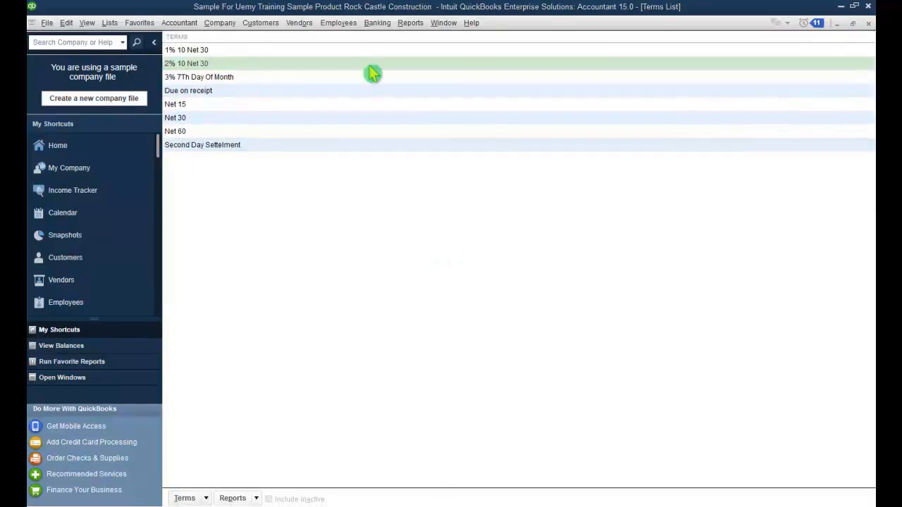
left_click(868, 24)
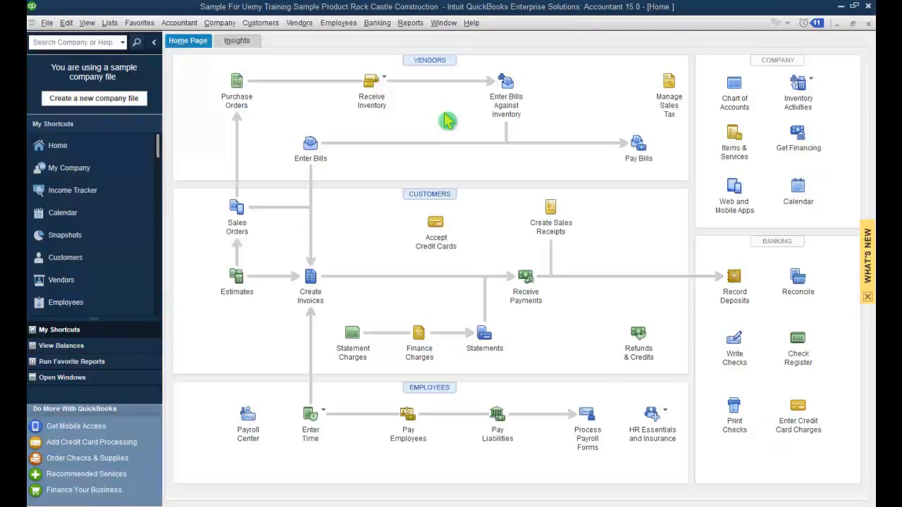
Step: Open the Customer Center from the Customers menu and choose New Customer under New Customer & Job
left_click(280, 31)
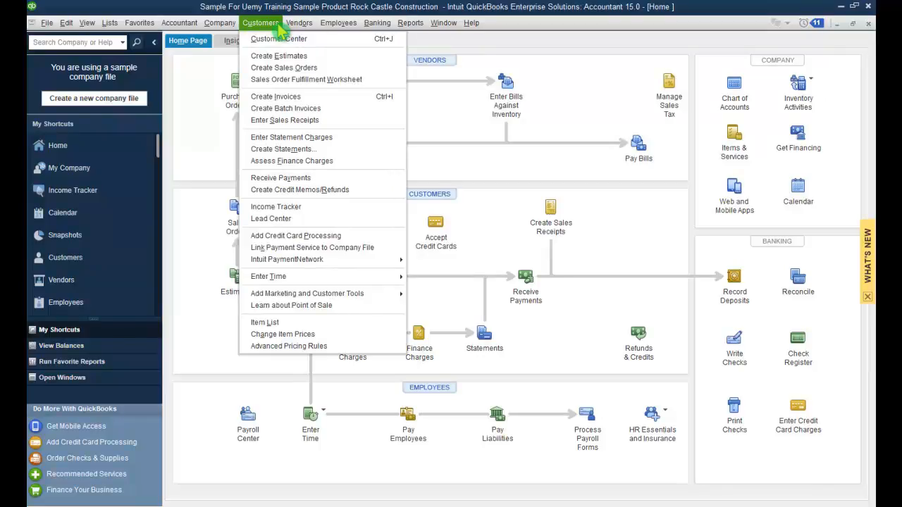
left_click(282, 41)
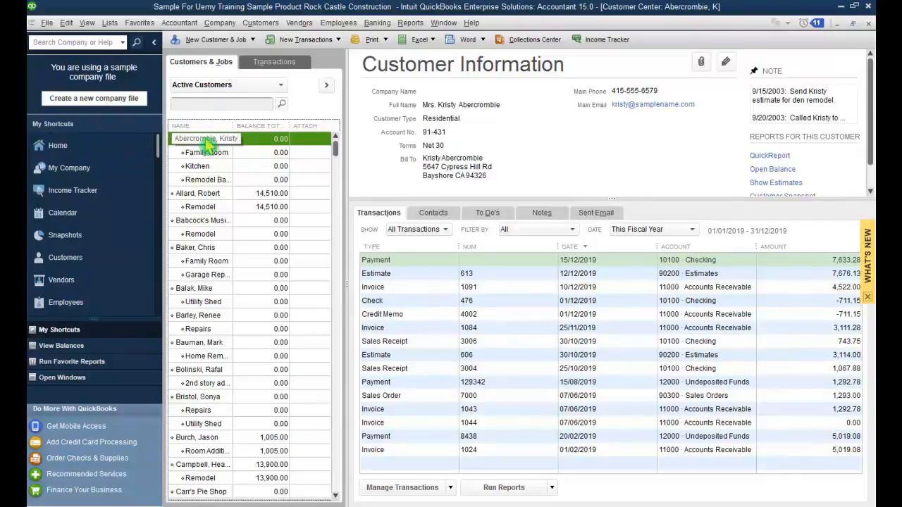
left_click(257, 44)
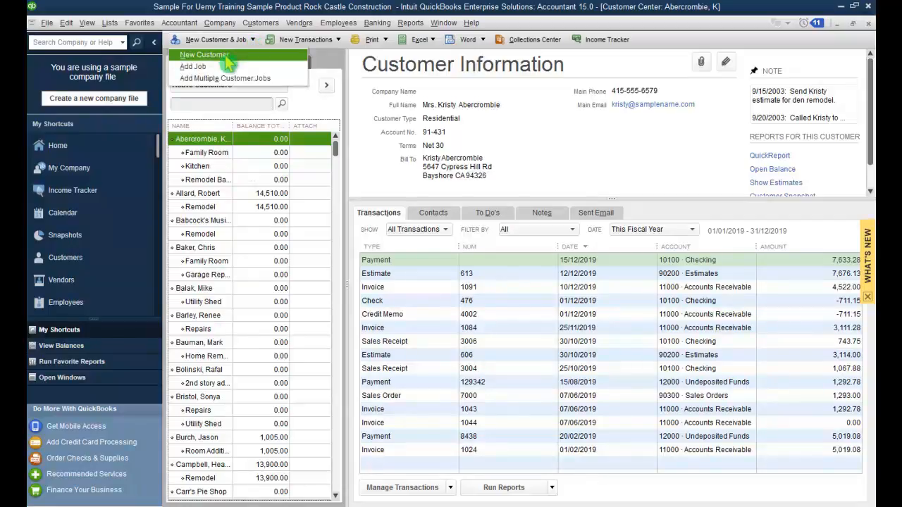
left_click(225, 55)
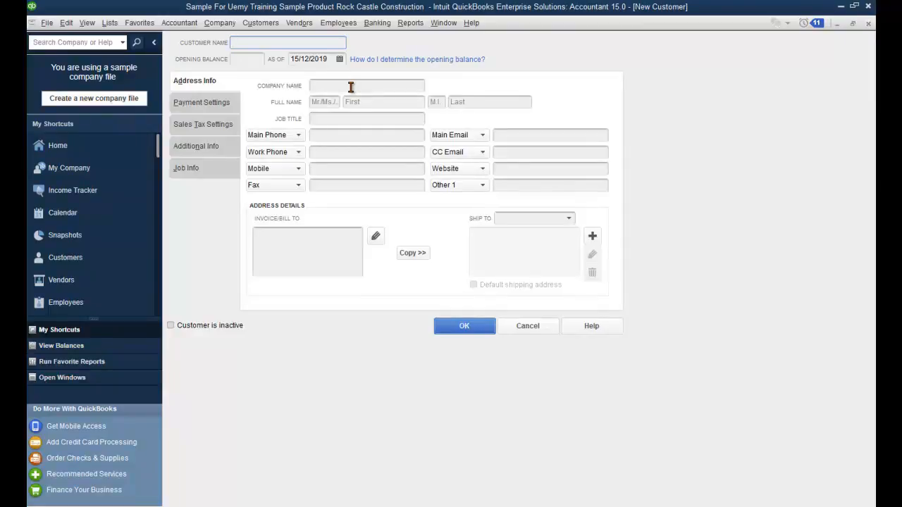
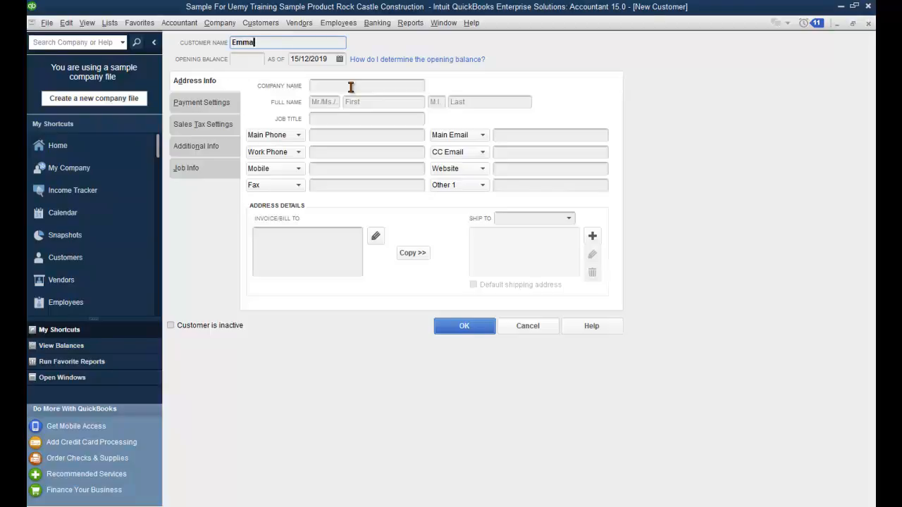
Step: Enter the customer's first and last name, her company name, and job title Director Procurement
left_click(351, 85)
type("Emma Services")
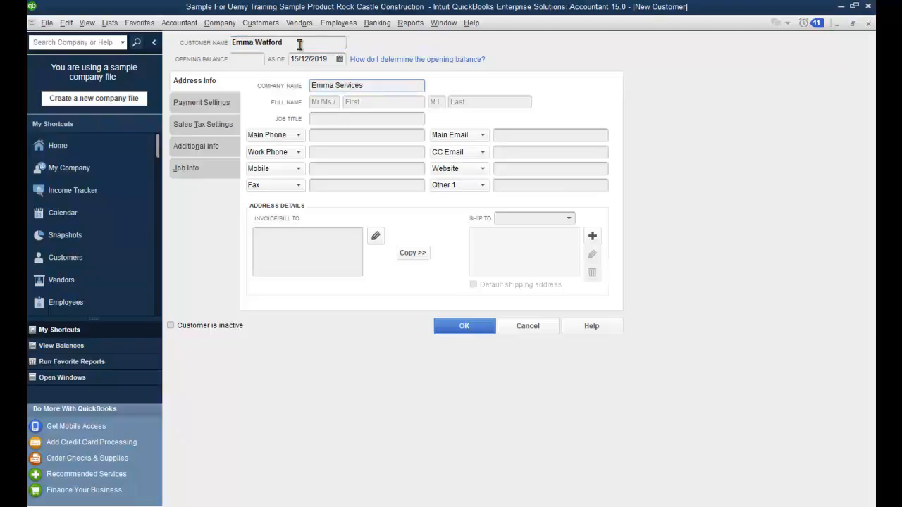
left_click_drag(300, 42, 224, 42)
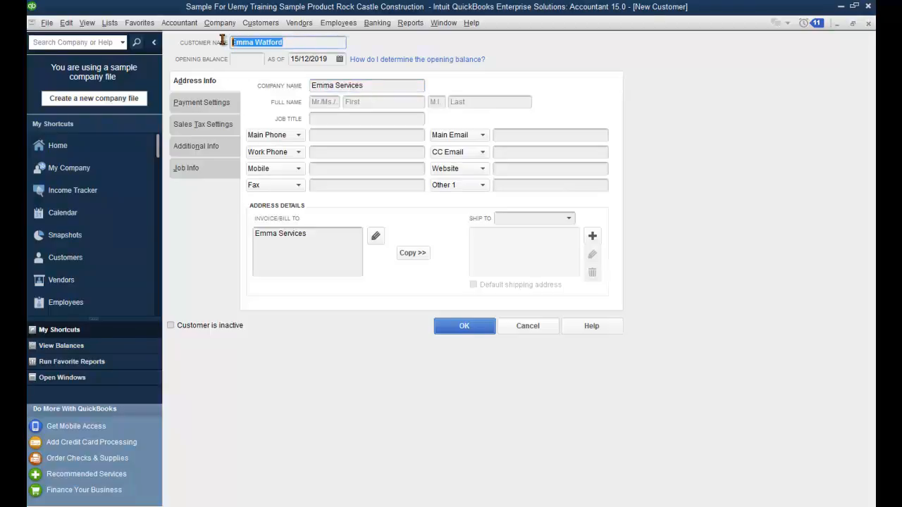
left_click_drag(370, 85, 300, 86)
left_click(383, 85)
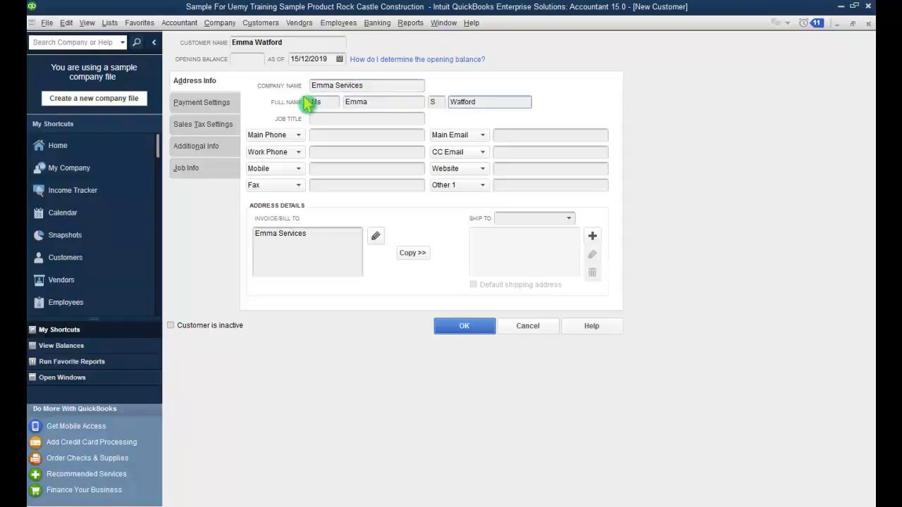
left_click(356, 121)
type("Director Procurement")
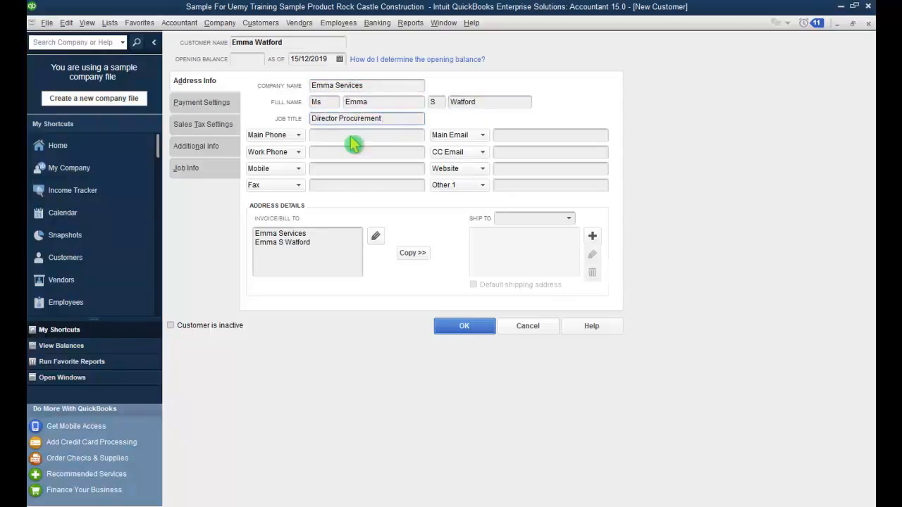
Step: Enter the customer's main phone number and main e-mail address
left_click(350, 139)
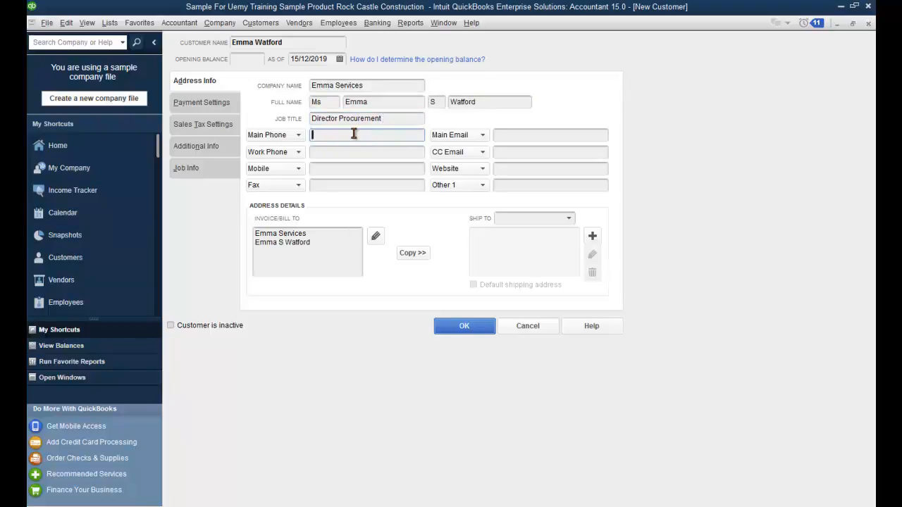
key("Tab")
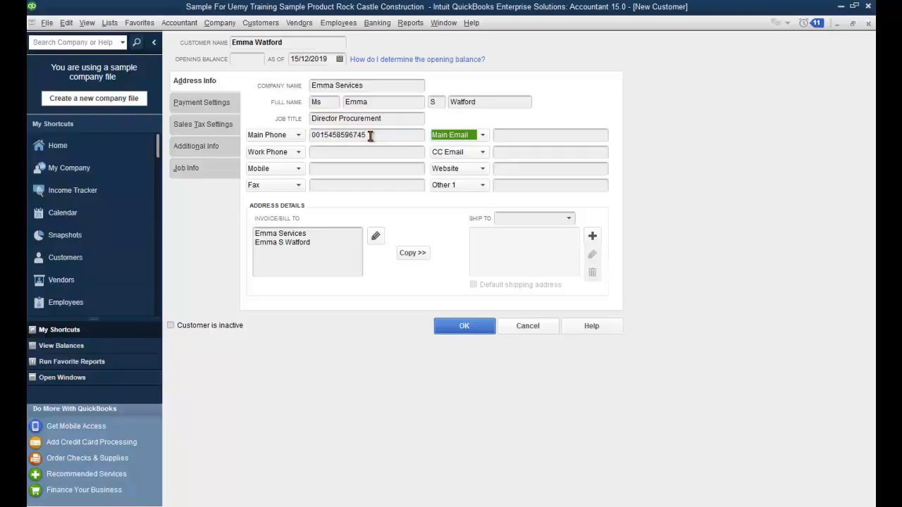
key("Tab")
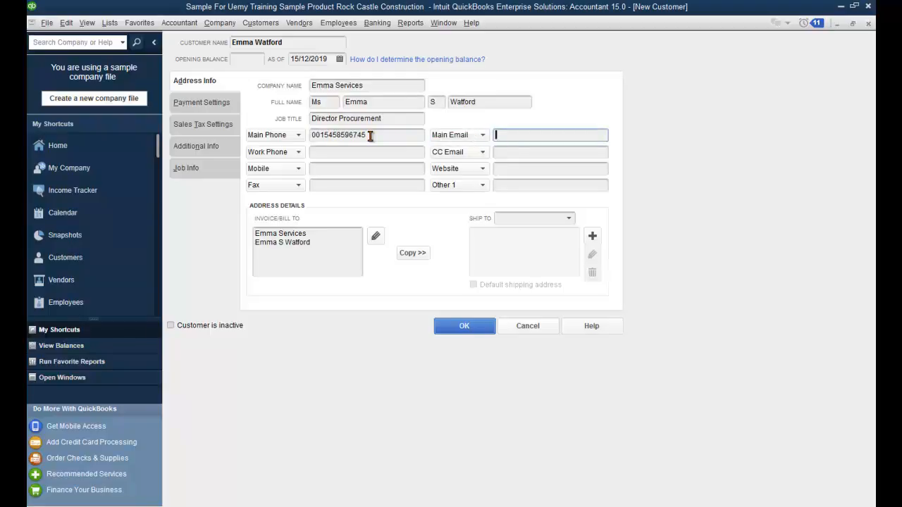
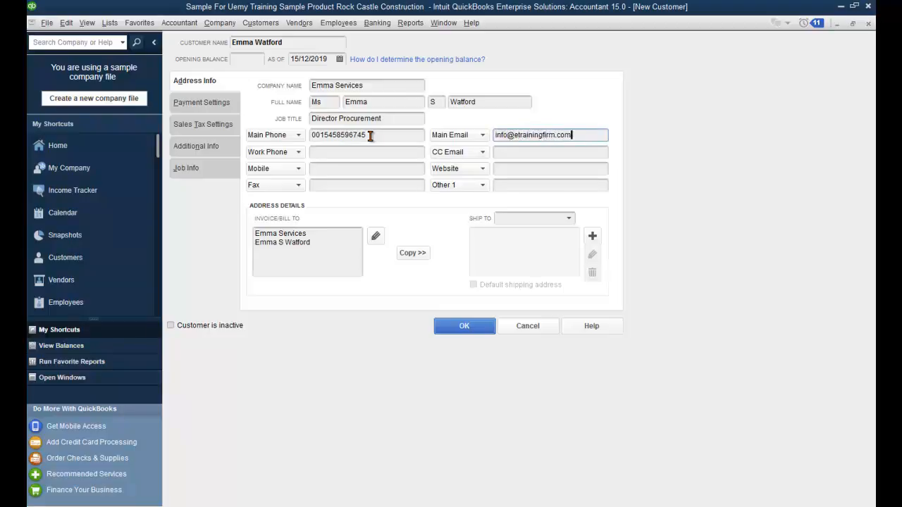
left_click_drag(396, 134, 311, 135)
key("BackSpace")
key("ctrl+z")
left_click_drag(371, 136, 305, 135)
key("ctrl+c")
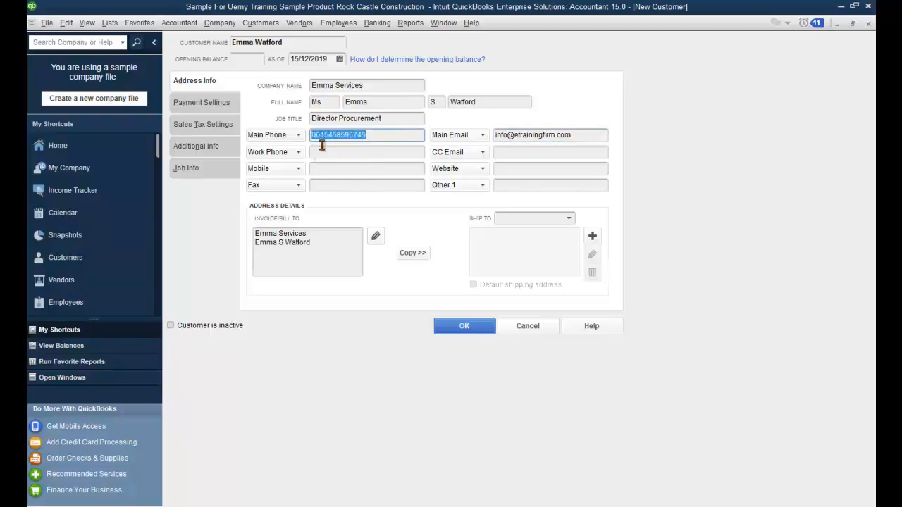
left_click(365, 186)
key("ctrl+v")
left_click(521, 185)
left_click(523, 169)
type("www.et")
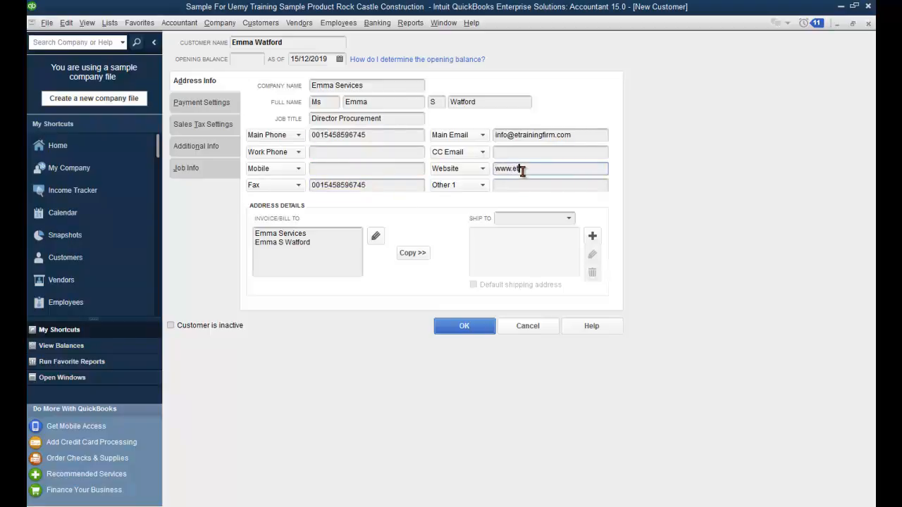
type("rainingfirm.com")
key("alt+p")
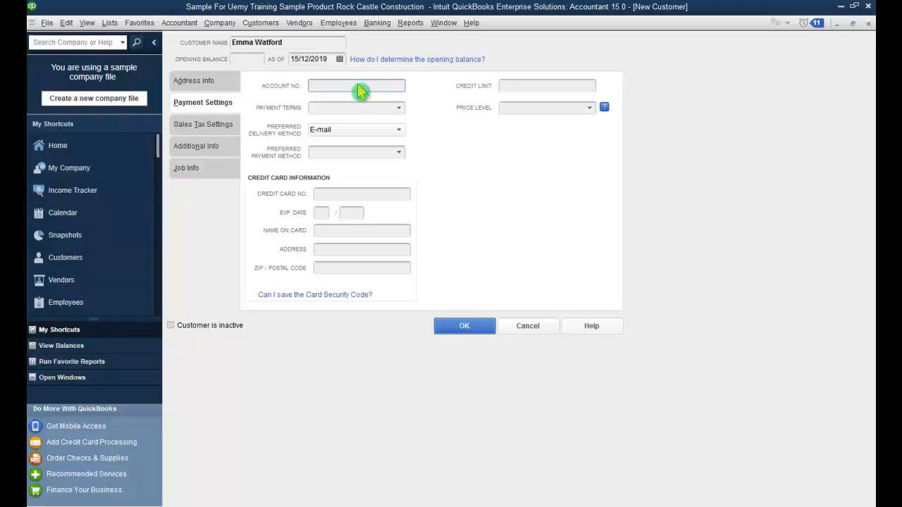
Step: Set price level Commercial, terms Due on receipt, delivery E-mail, and preferred payment Master Card
left_click(572, 82)
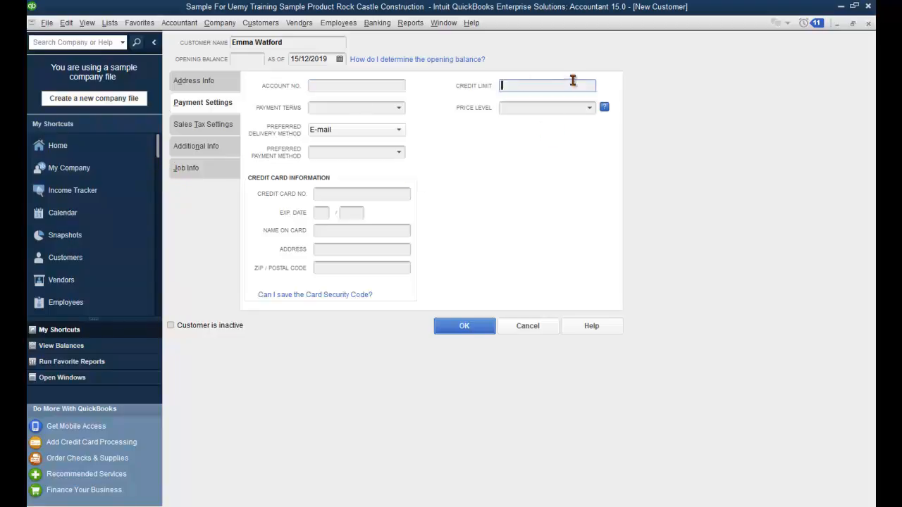
left_click(587, 109)
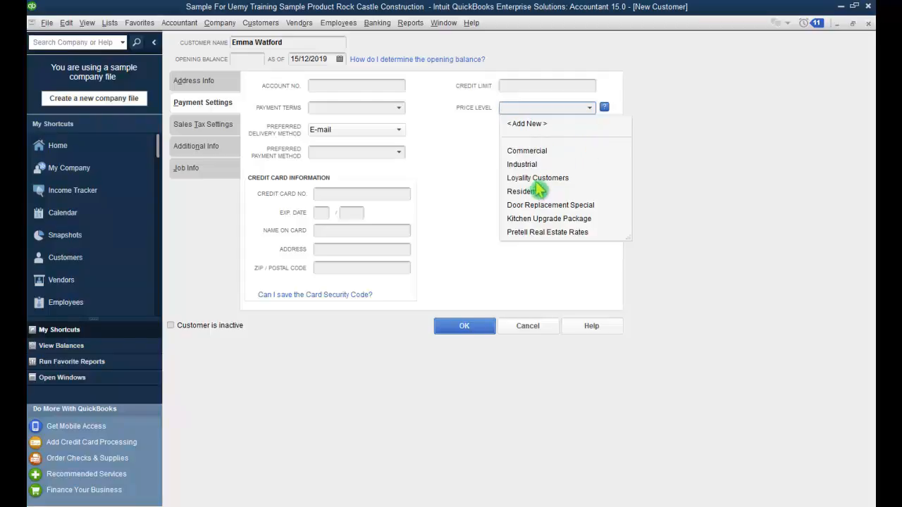
left_click(543, 152)
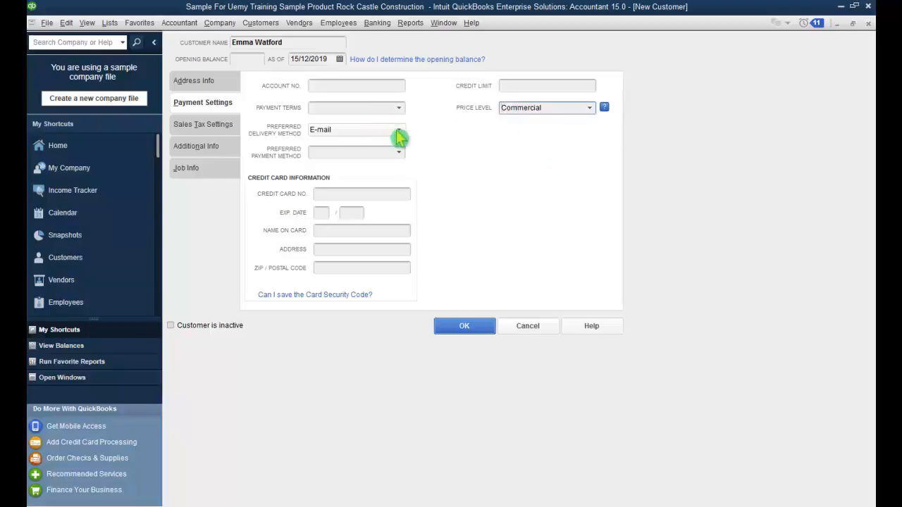
left_click(399, 109)
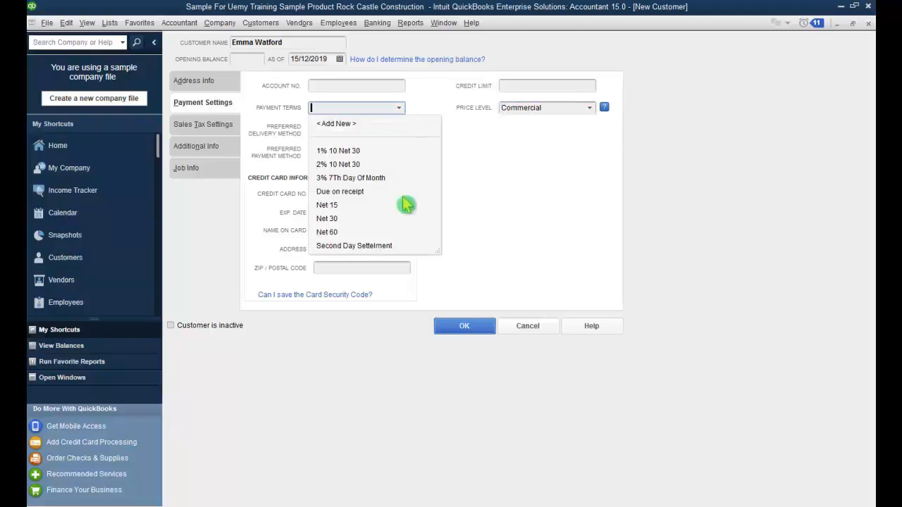
left_click(368, 191)
left_click(398, 131)
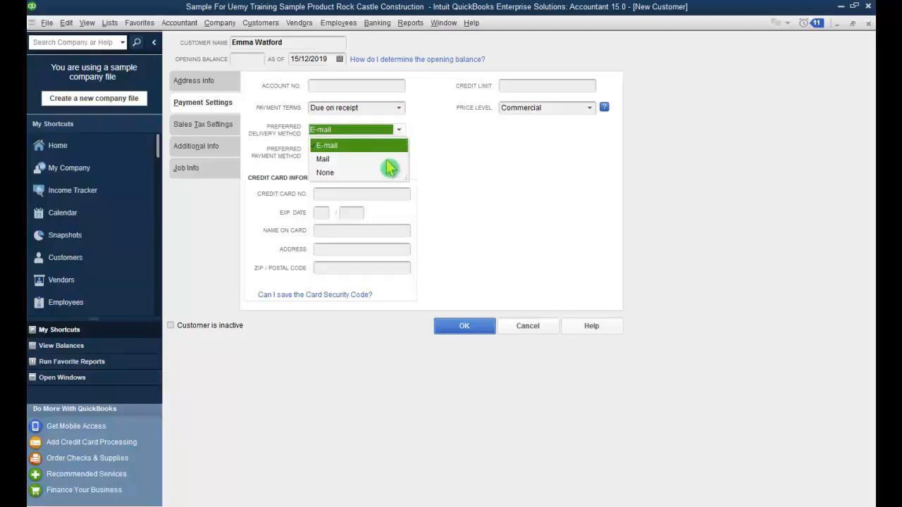
left_click(440, 181)
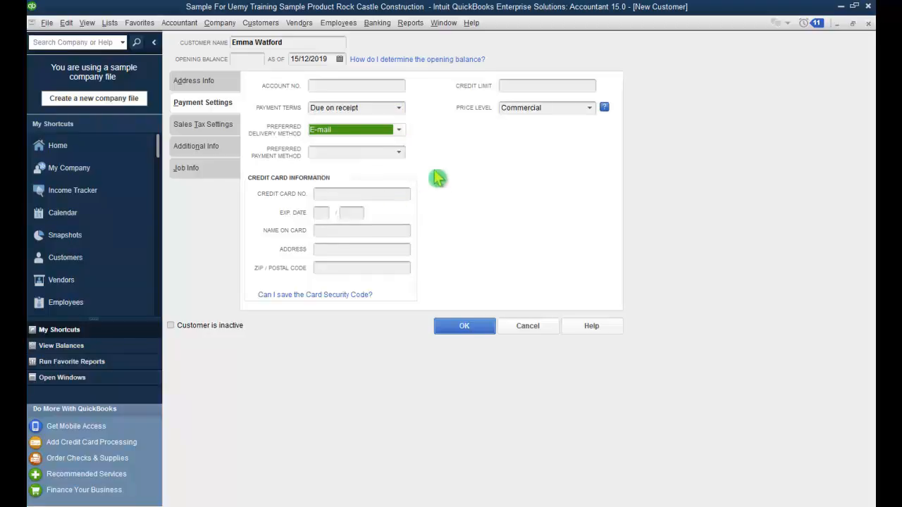
left_click(399, 153)
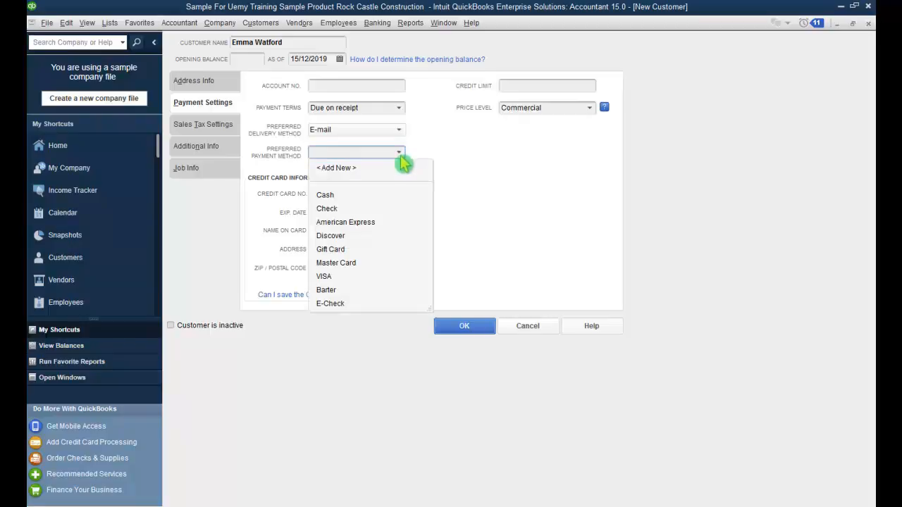
left_click(384, 210)
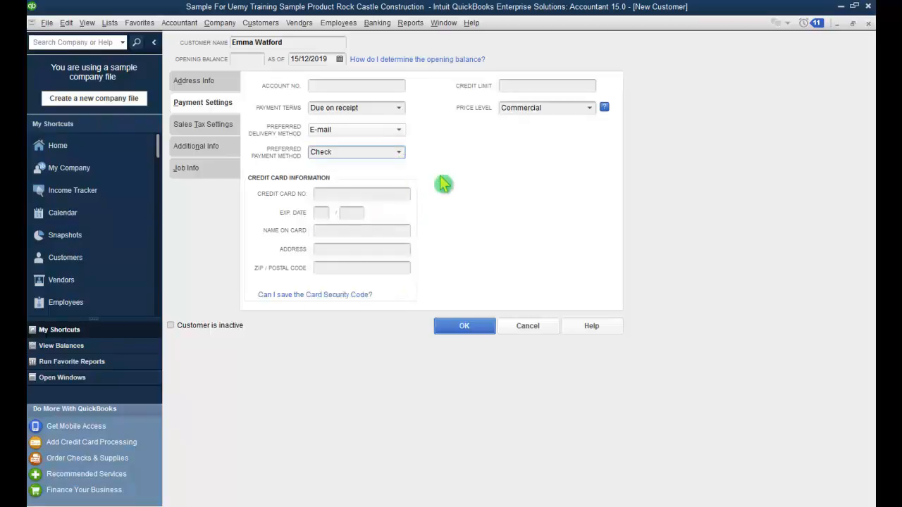
left_click(400, 154)
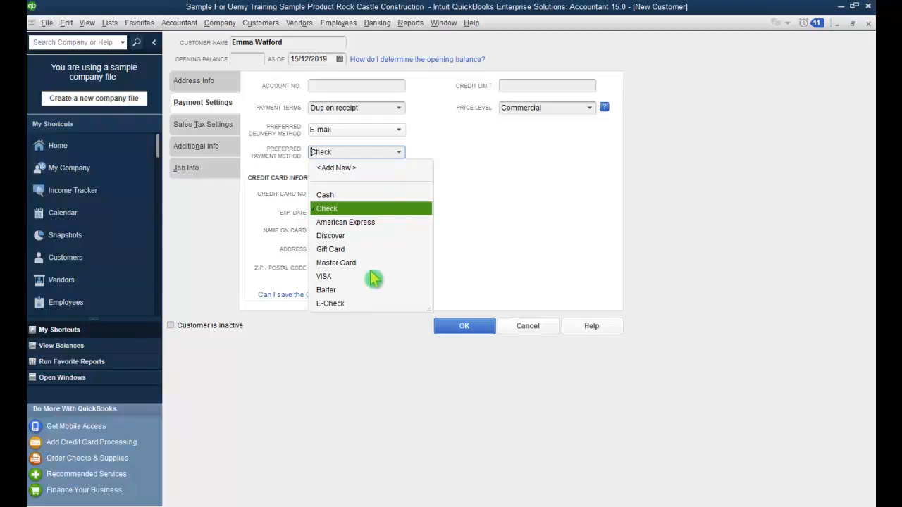
left_click(373, 264)
Step: Enter the card number, 12/2020 expiry, cardholder name, billing address and postal code
left_click(346, 196)
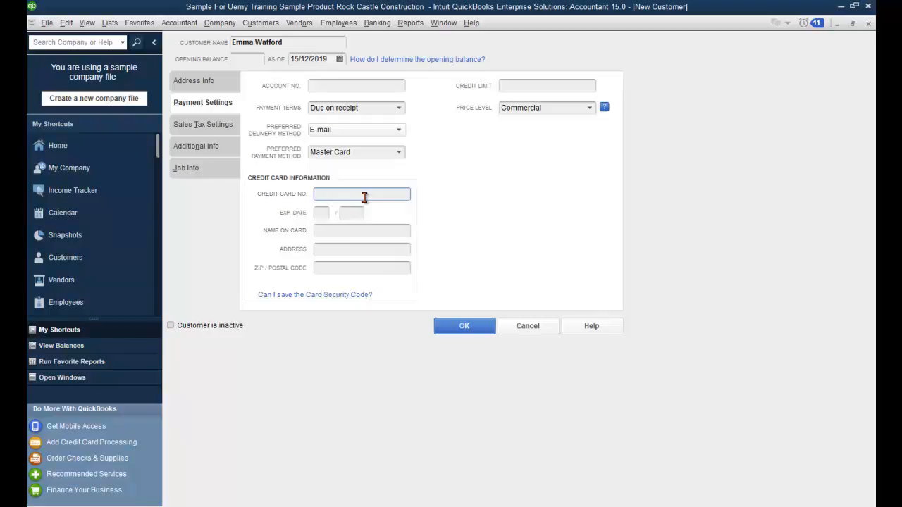
type("1234-1234-1234-1234")
key("Tab")
type("12")
key("Tab")
type("2020")
left_click(345, 234)
left_click(340, 252)
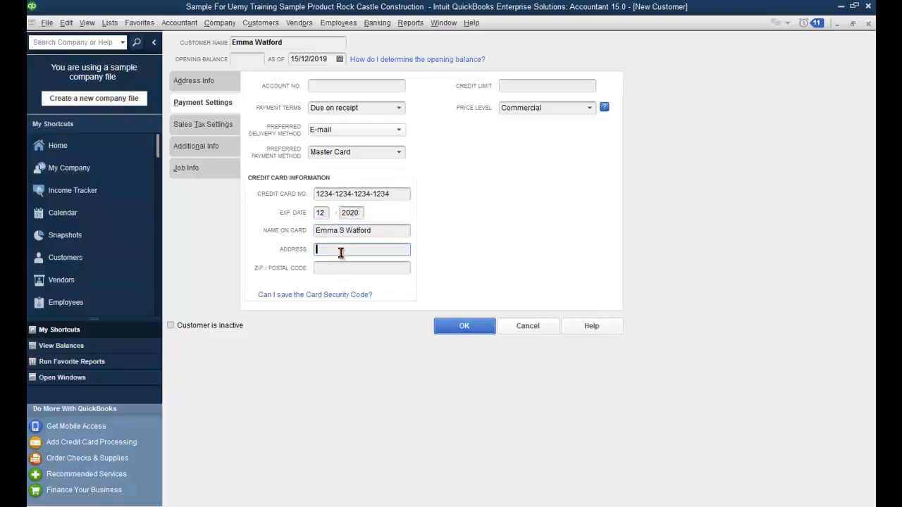
key("Tab")
type("64645")
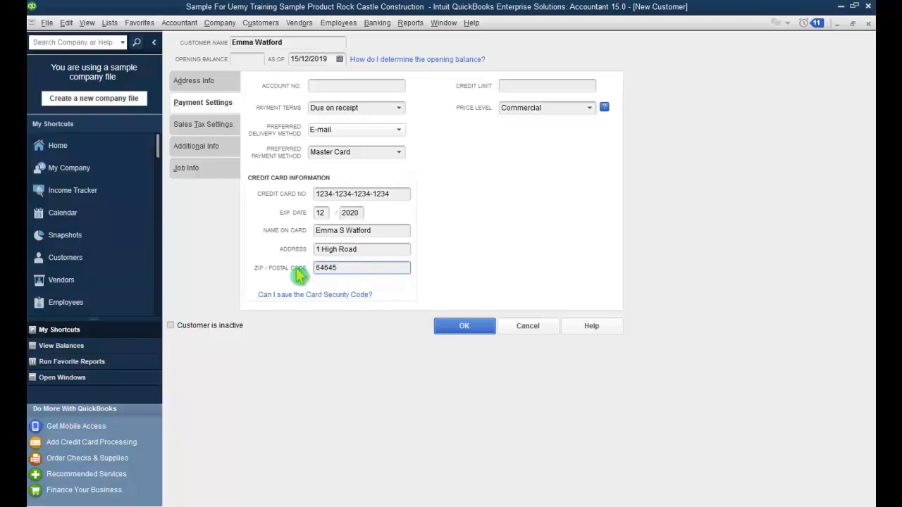
Step: Keep SUR as the customer's sales tax code
left_click(219, 131)
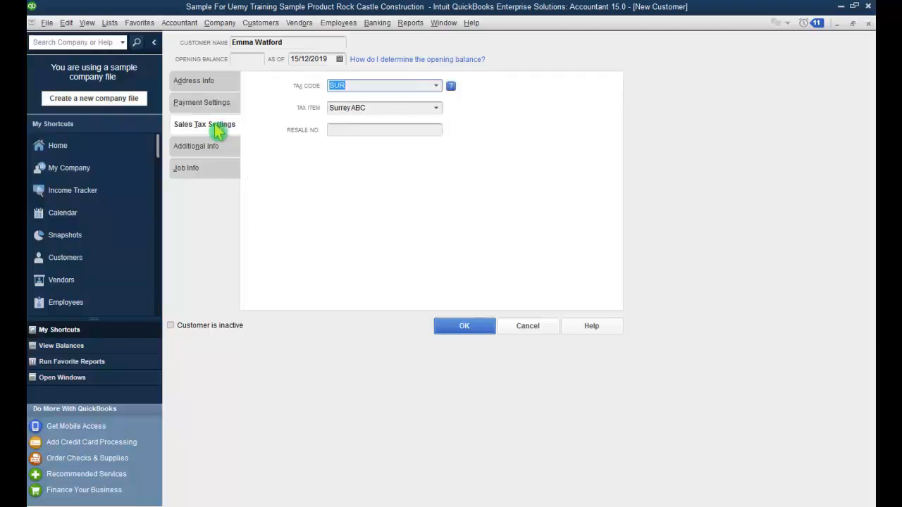
left_click(436, 86)
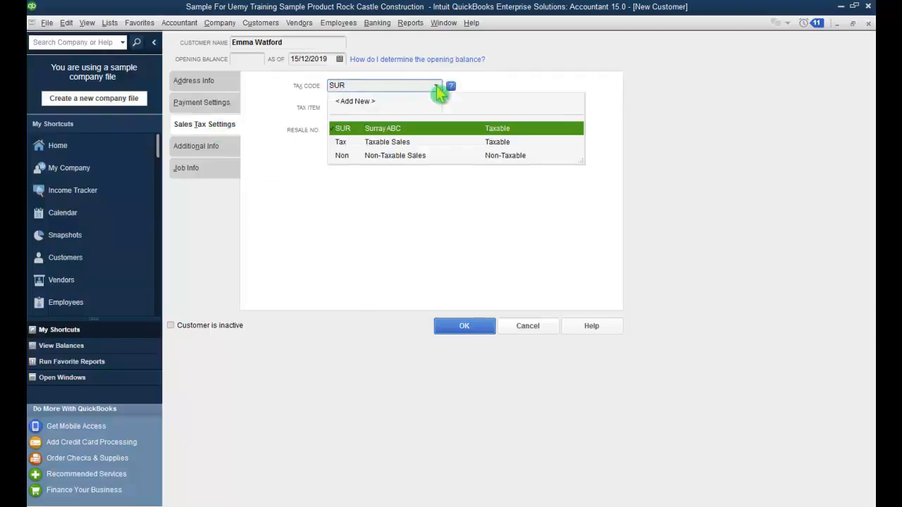
left_click(436, 88)
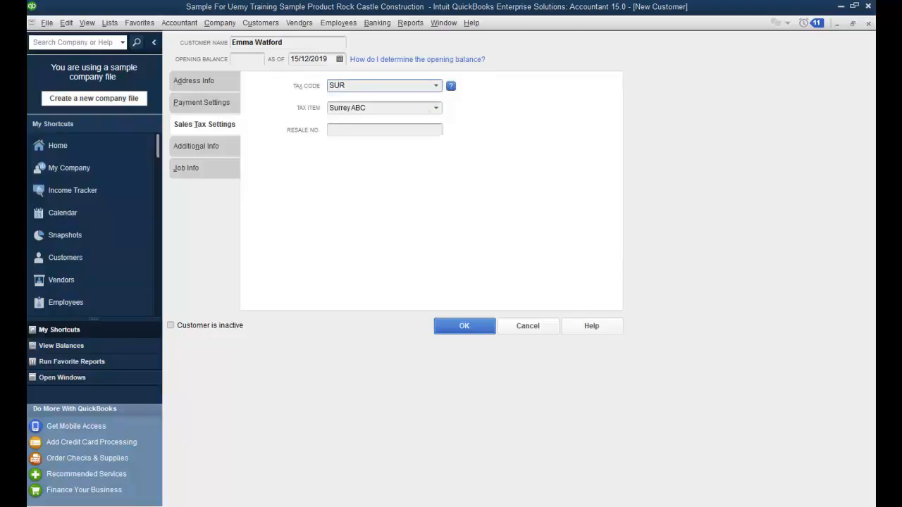
Step: Set customer type to Commercial and assign the only listed sales rep
left_click(221, 153)
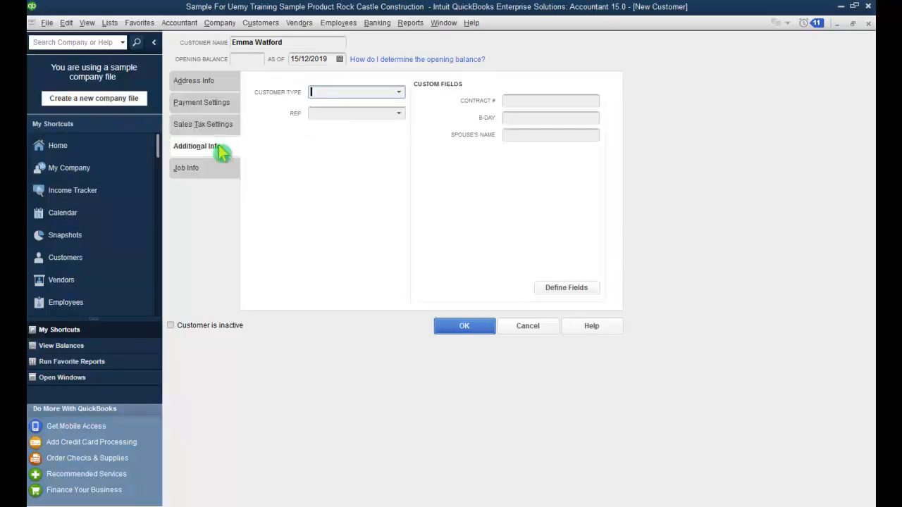
left_click(400, 93)
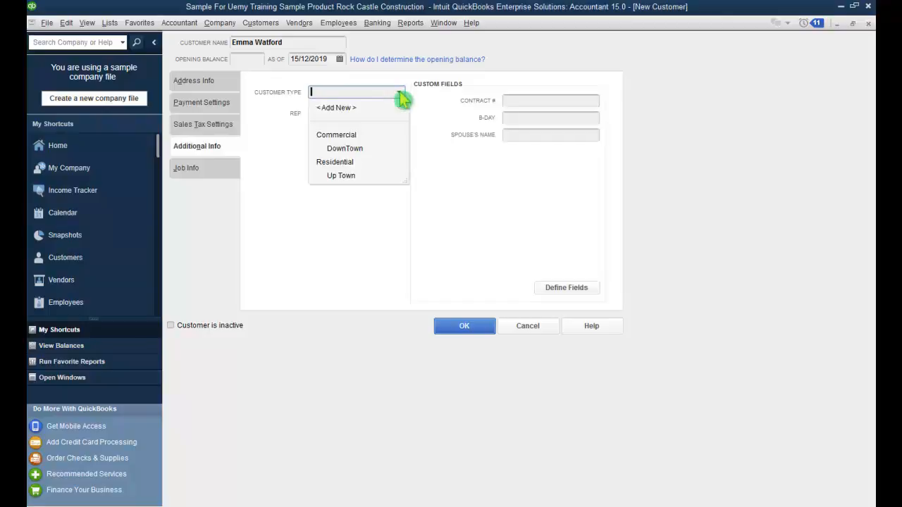
left_click(354, 136)
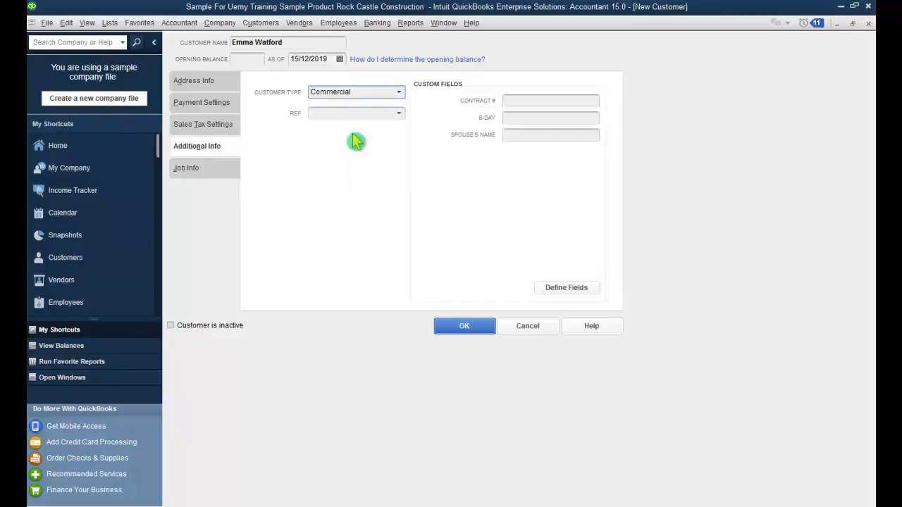
left_click(389, 115)
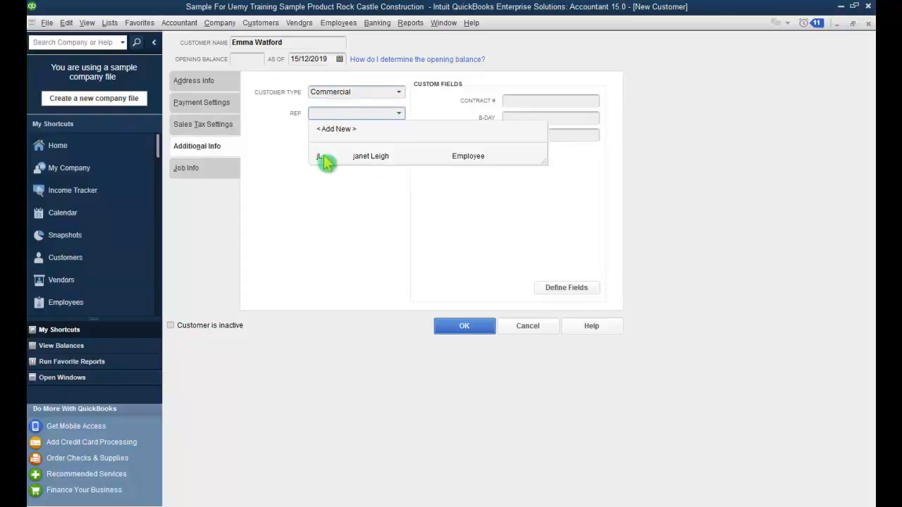
left_click(475, 157)
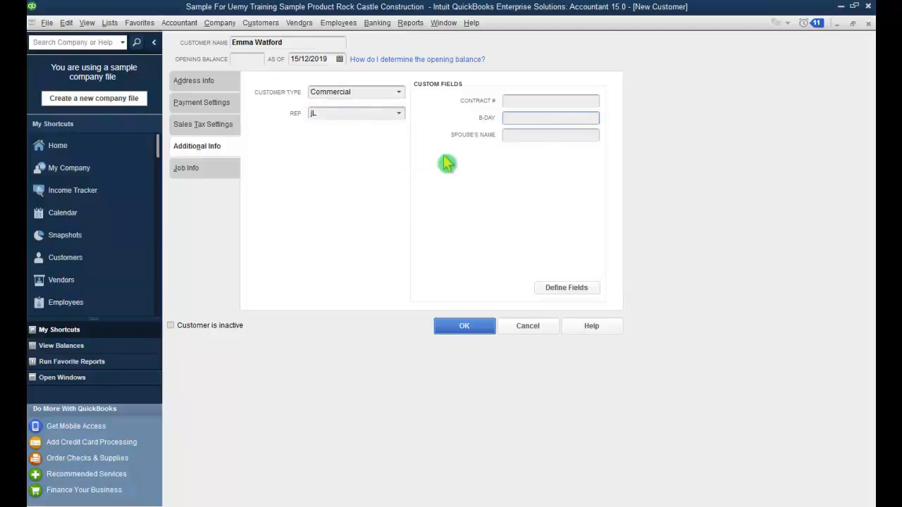
left_click(518, 102)
left_click(525, 118)
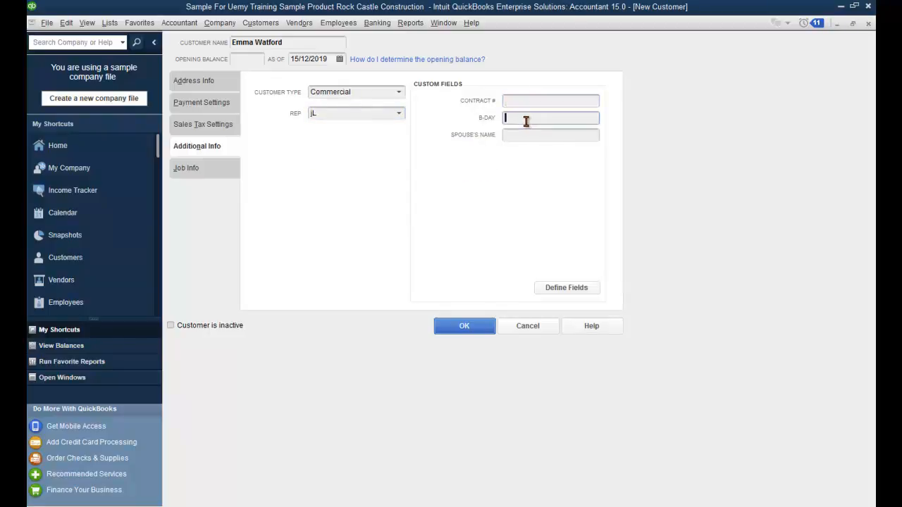
left_click(529, 135)
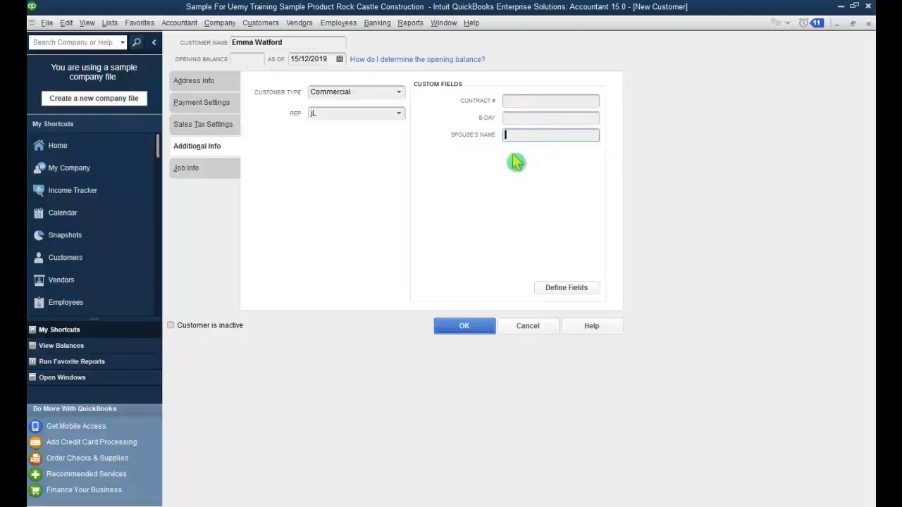
left_click(226, 171)
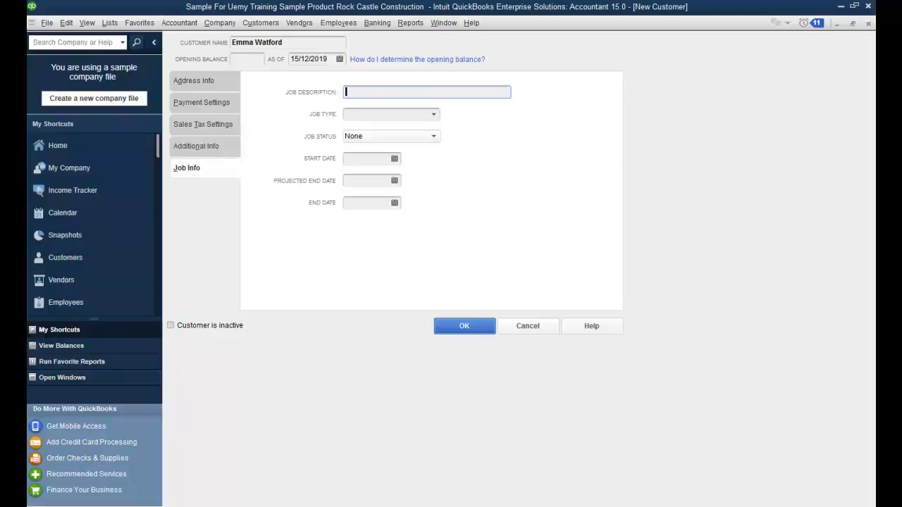
Step: Enter job description Patio and set the job type to Extension
left_click(434, 115)
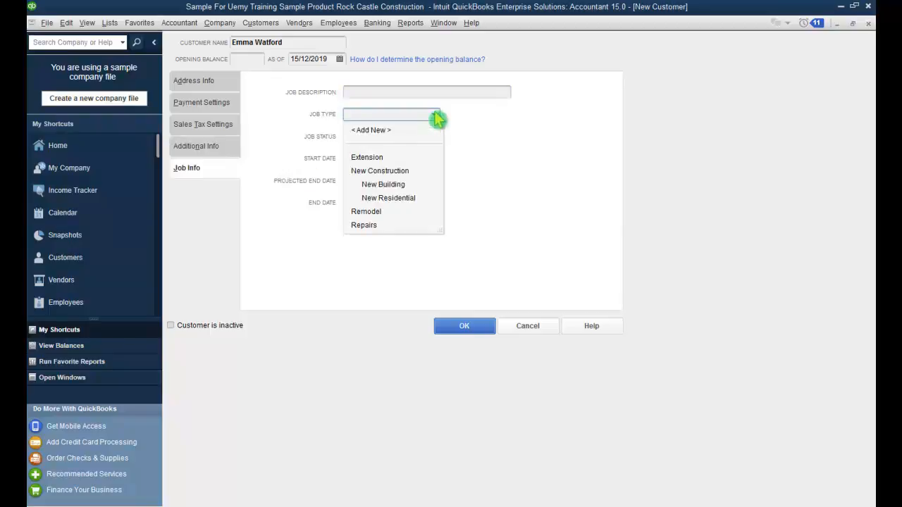
left_click(436, 116)
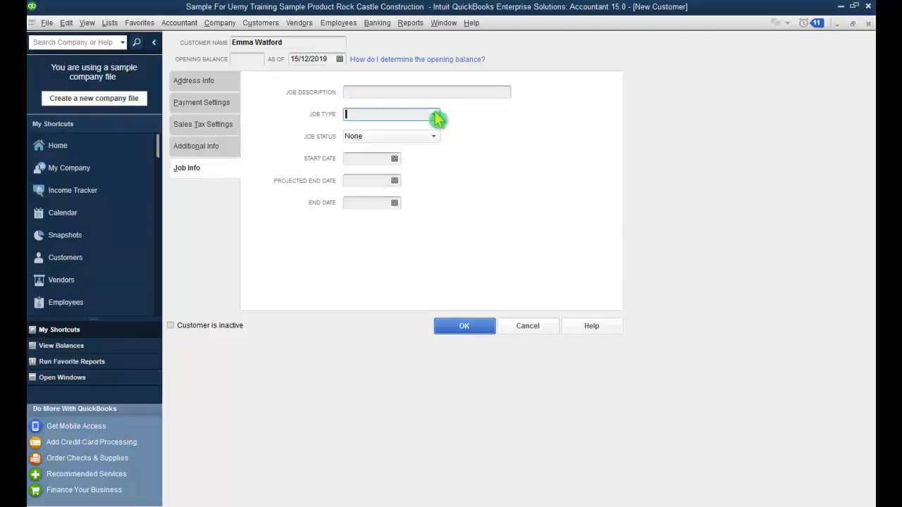
left_click(425, 90)
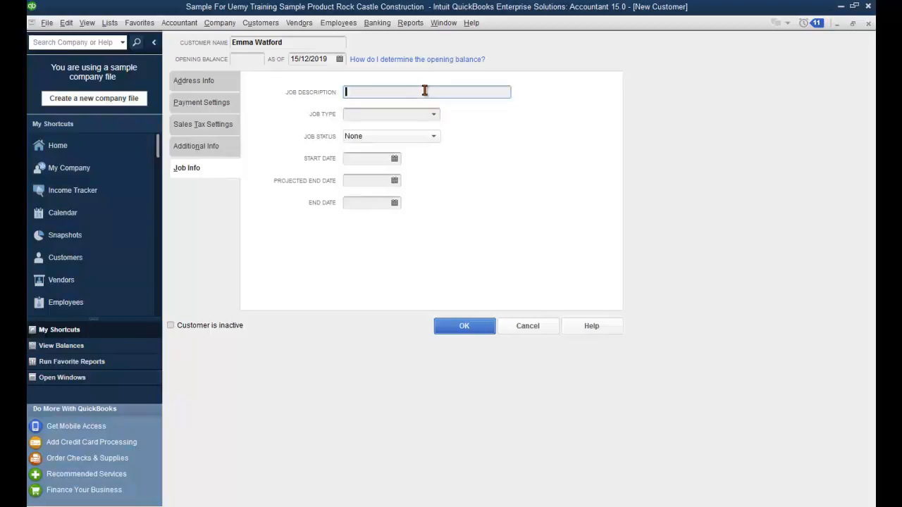
type("Paa")
left_click(353, 92)
key("BackSpace")
left_click(365, 118)
left_click(436, 121)
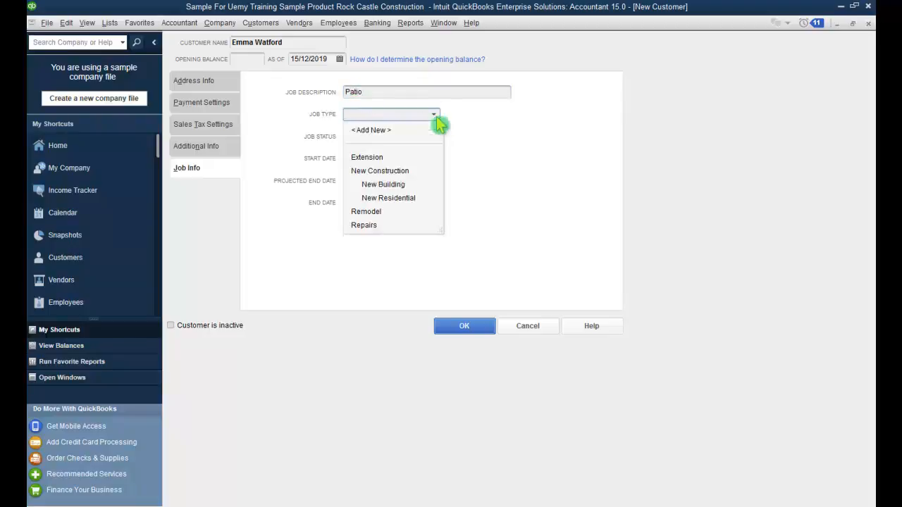
left_click(431, 158)
Step: Set job status Awarded, start date 16/12/2019 and projected end date 31/12/2019
left_click(426, 139)
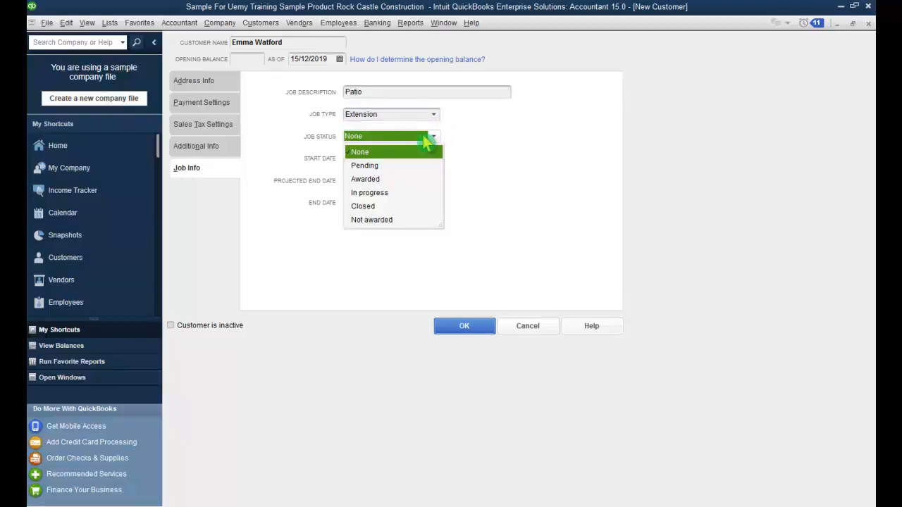
left_click(376, 179)
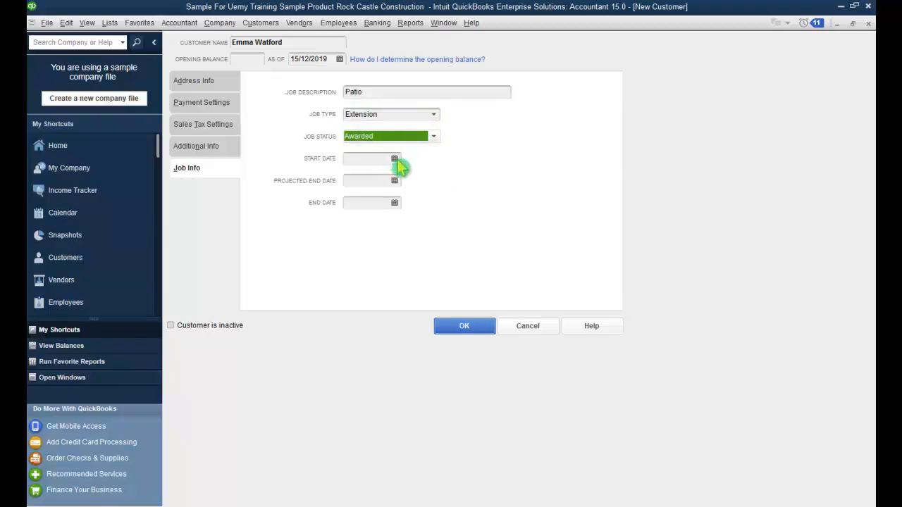
left_click(431, 139)
left_click(479, 185)
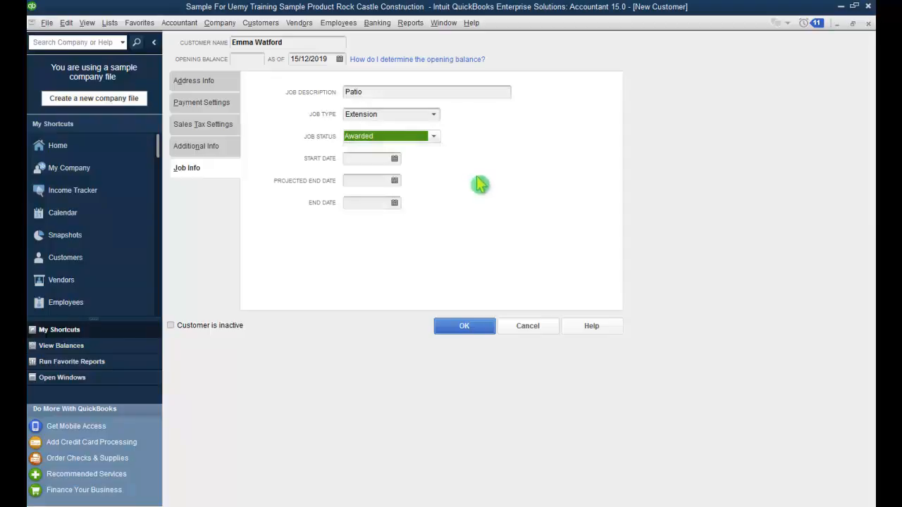
left_click(374, 159)
left_click(395, 159)
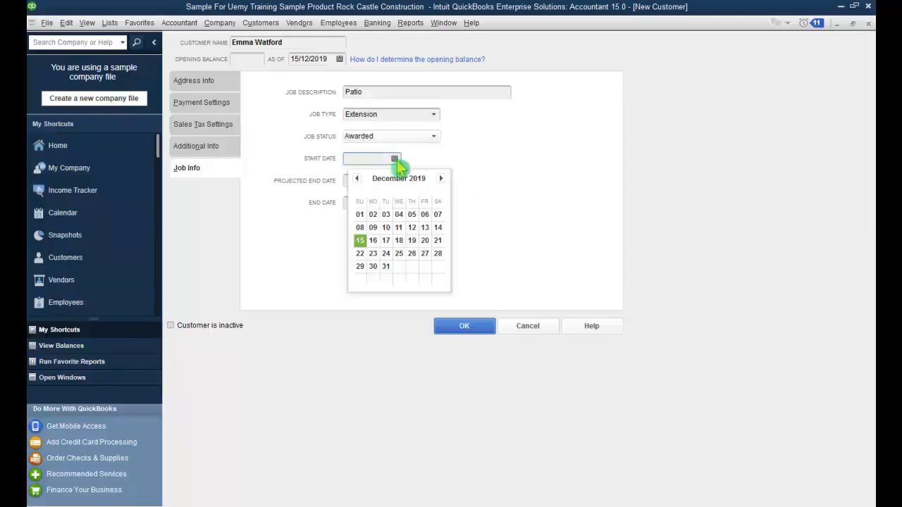
left_click(376, 241)
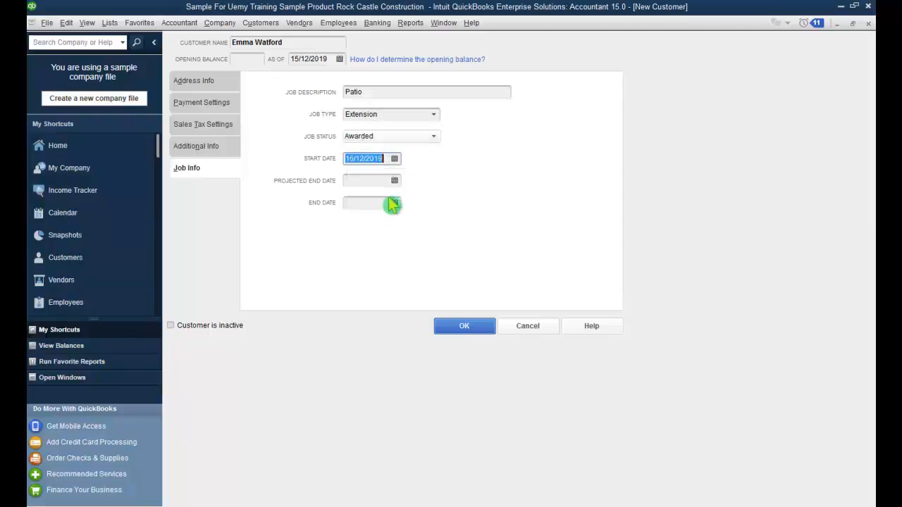
left_click(395, 181)
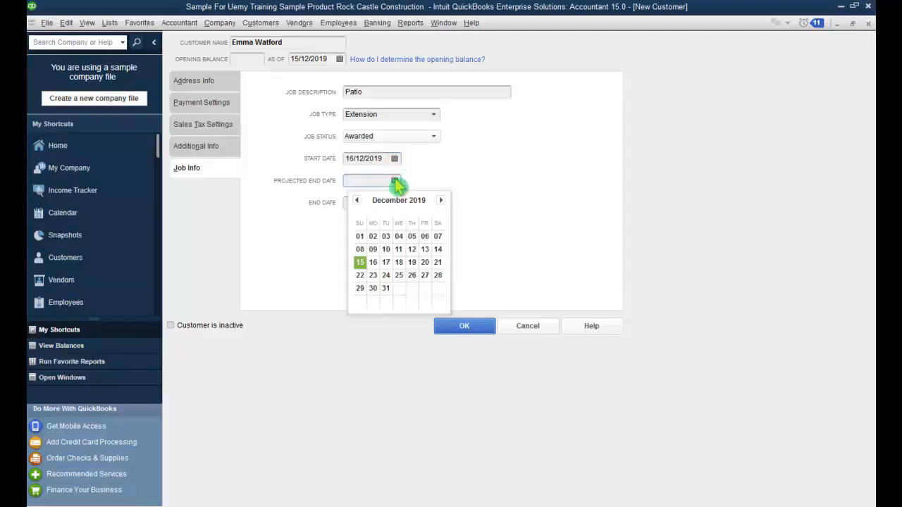
left_click(387, 290)
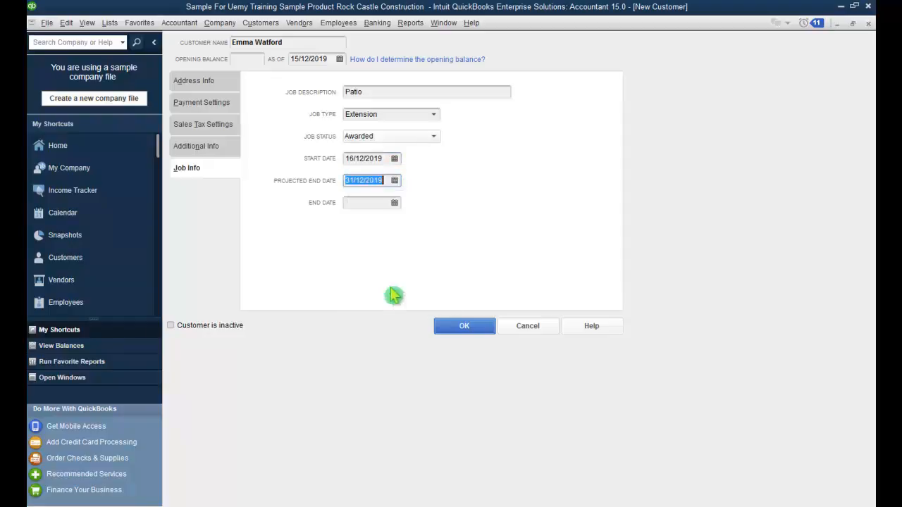
Step: Save the customer, review her Contacts, To Do's, Notes, Sent Email and Transactions, then close Customer Center
left_click(460, 331)
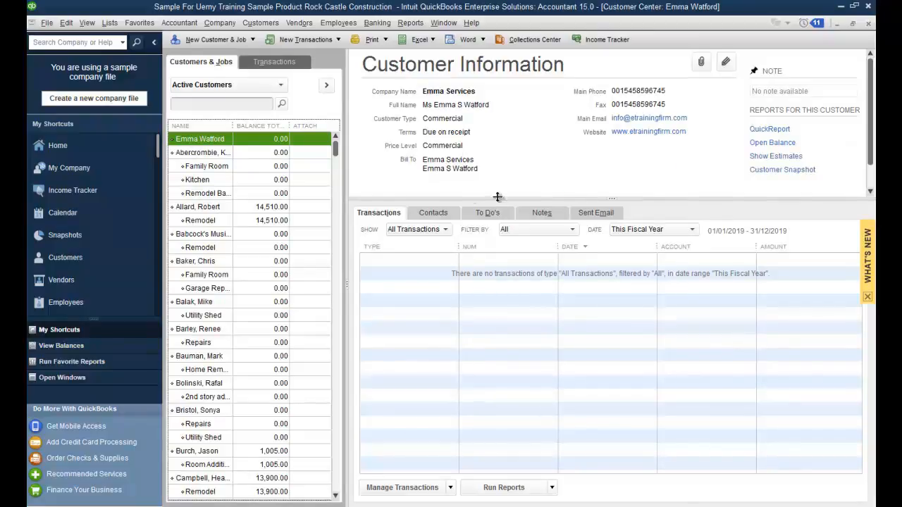
left_click(437, 215)
left_click(496, 218)
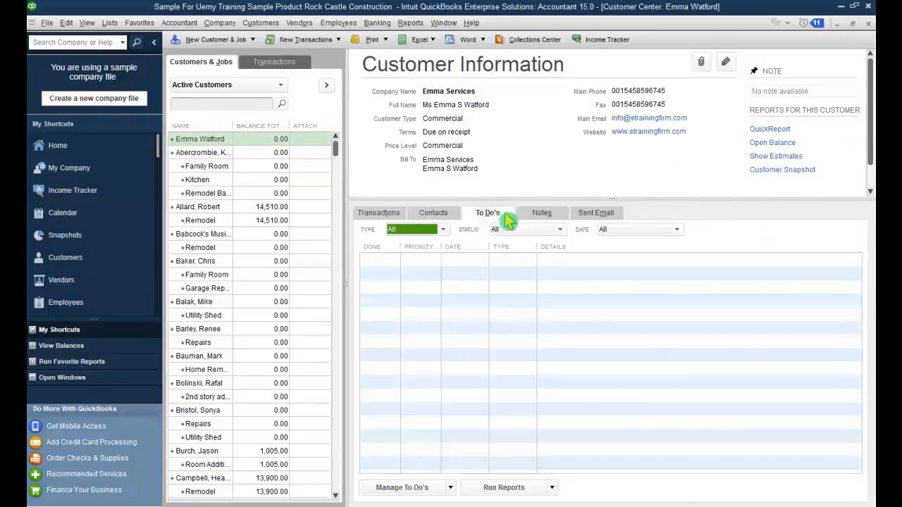
left_click(543, 216)
left_click(607, 217)
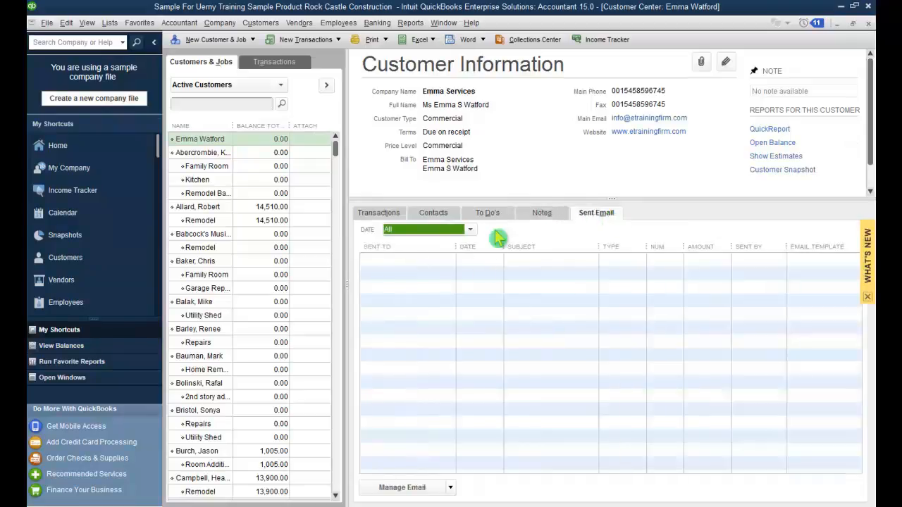
left_click(394, 215)
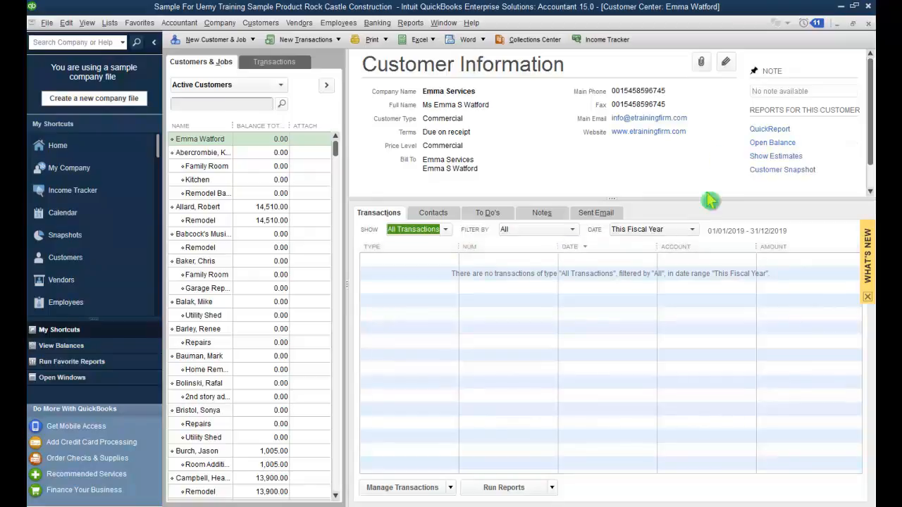
left_click(868, 23)
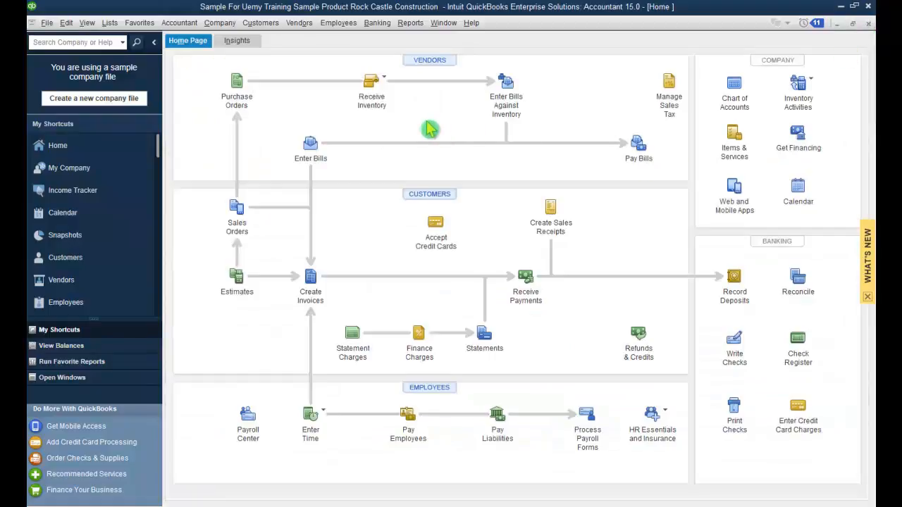
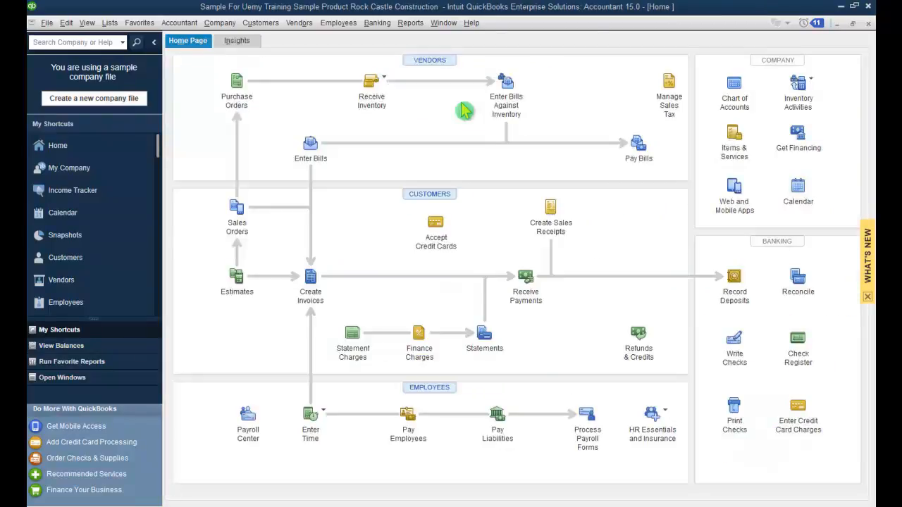
Step: From the Price Level List, start a new price level named 'Loyality Customers'
left_click(111, 23)
mouse_move(128, 25)
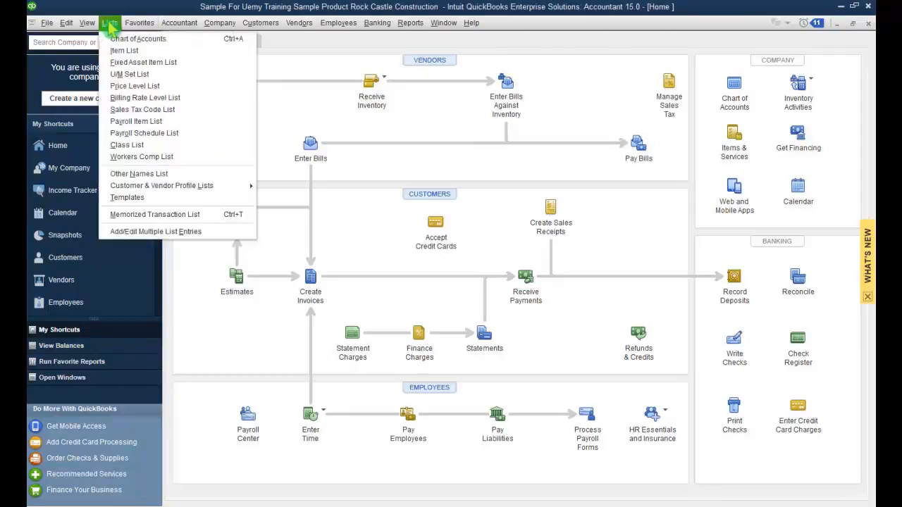
left_click(115, 86)
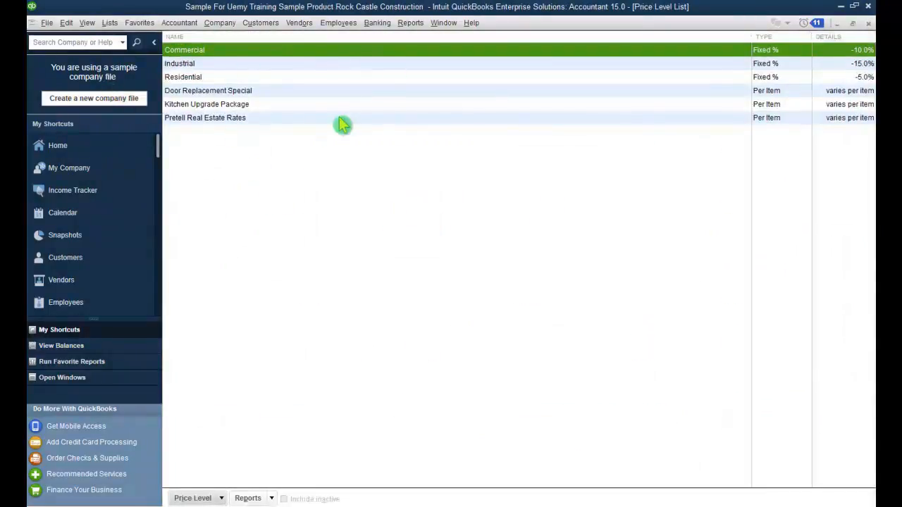
left_click(224, 498)
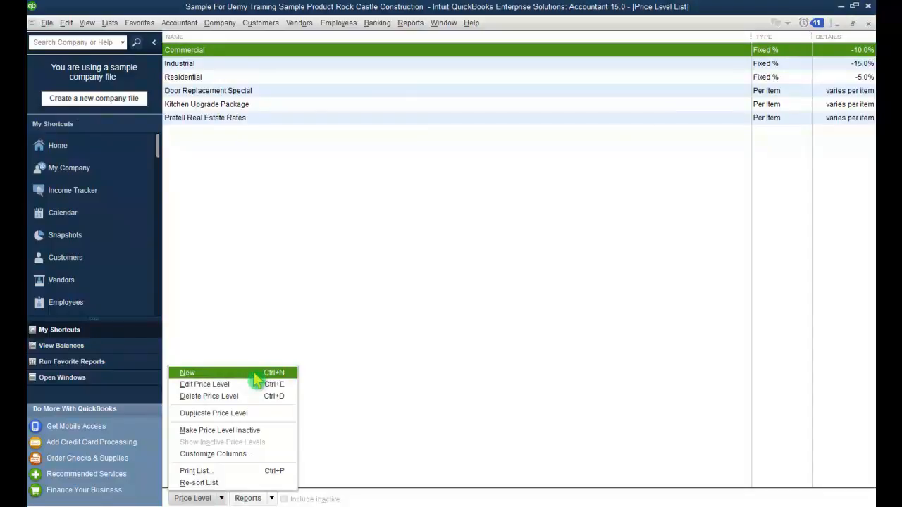
left_click(188, 373)
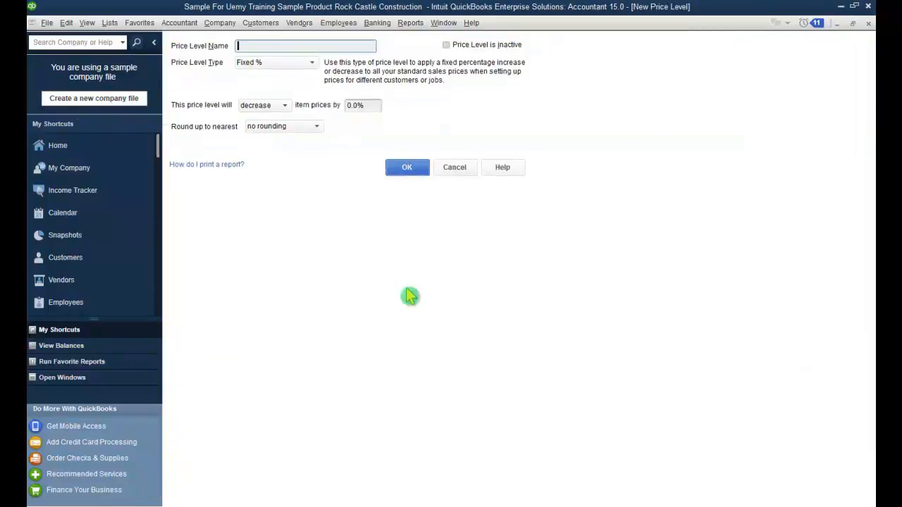
type("Loyality")
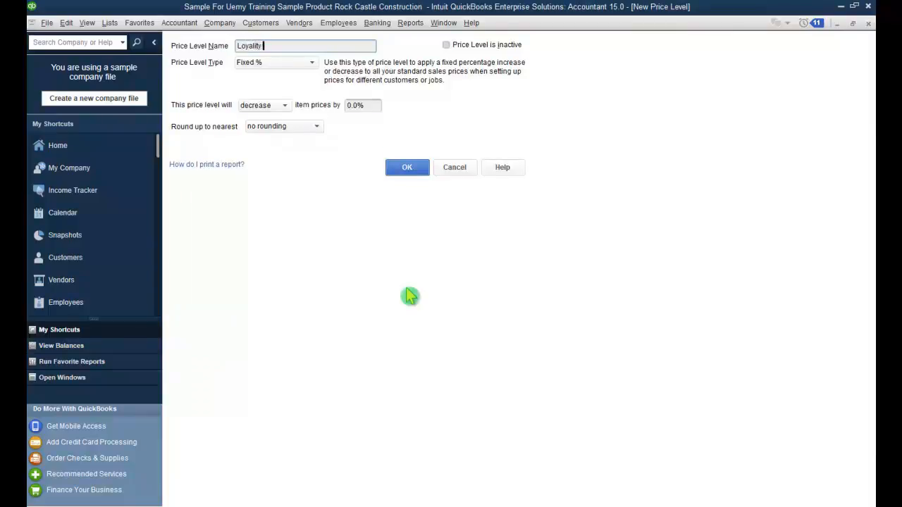
type(" Customers")
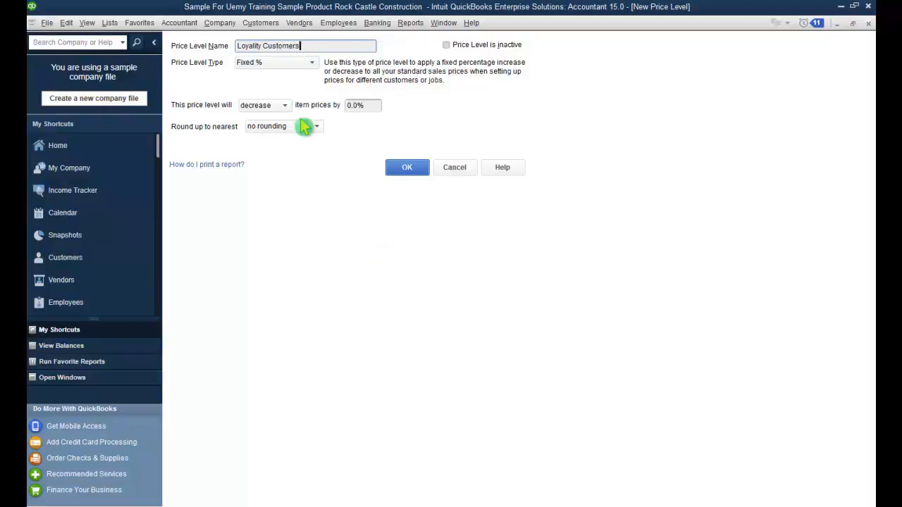
Step: Make it Fixed %, decreasing item prices by 7.5% with no rounding, and save
left_click(312, 63)
left_click(310, 70)
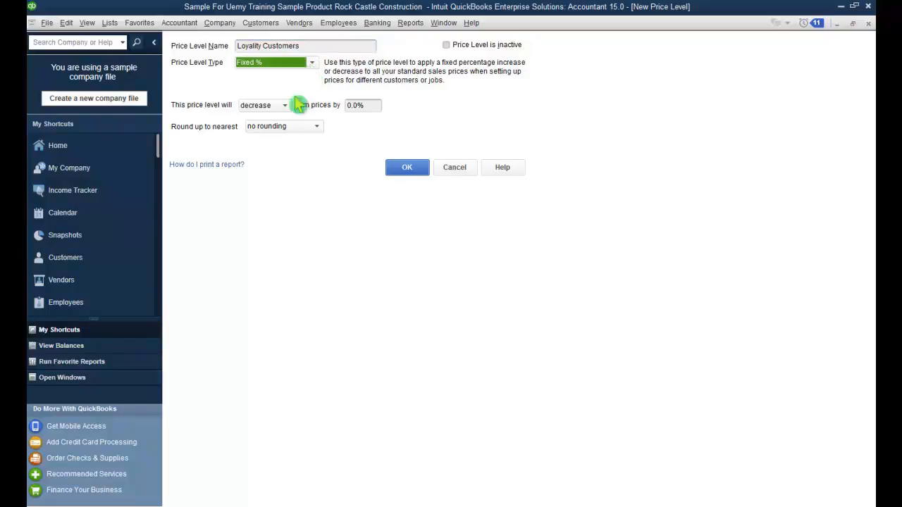
left_click_drag(359, 107, 342, 111)
type("7.5")
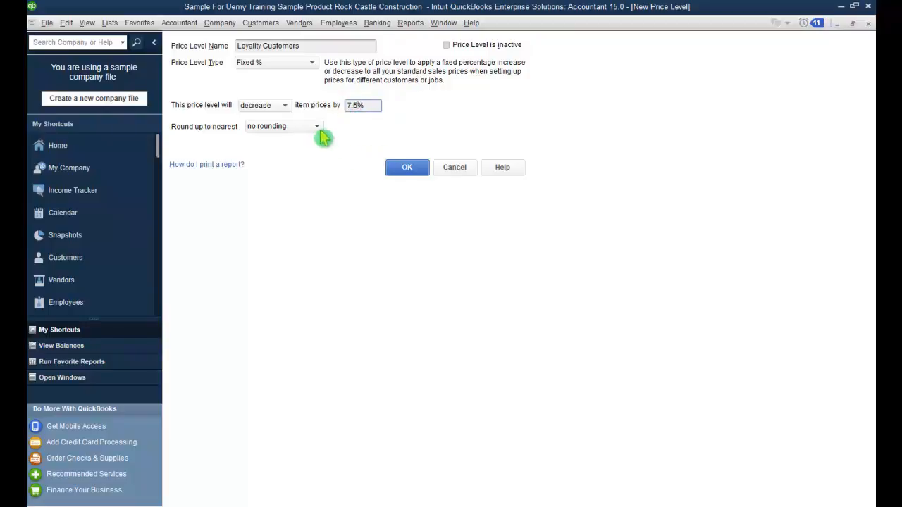
left_click(317, 127)
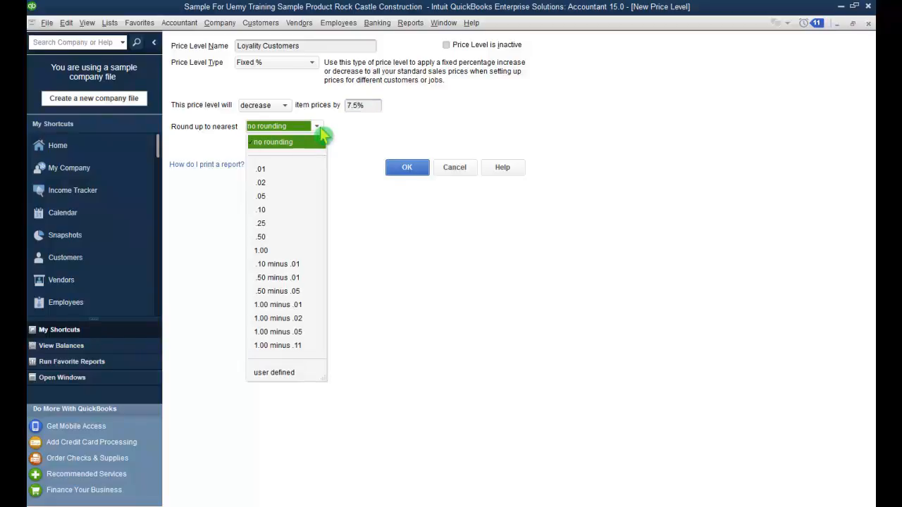
left_click(321, 141)
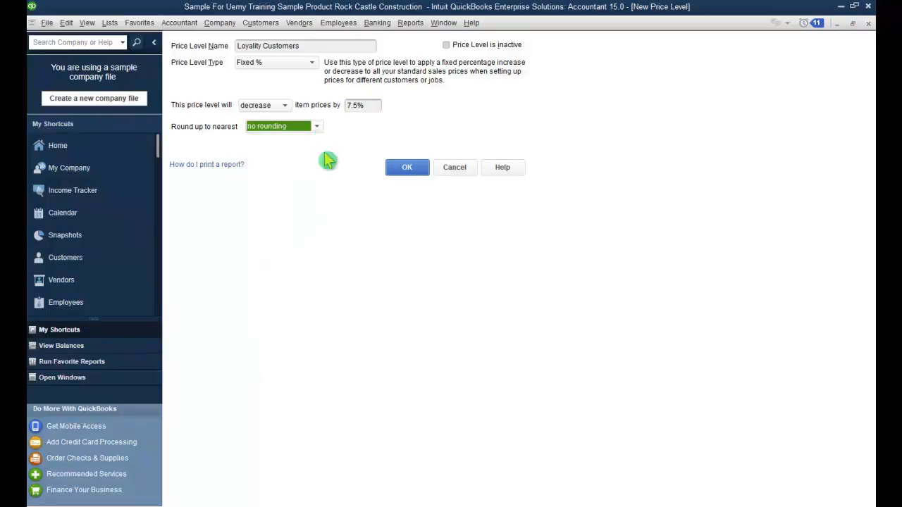
left_click(407, 173)
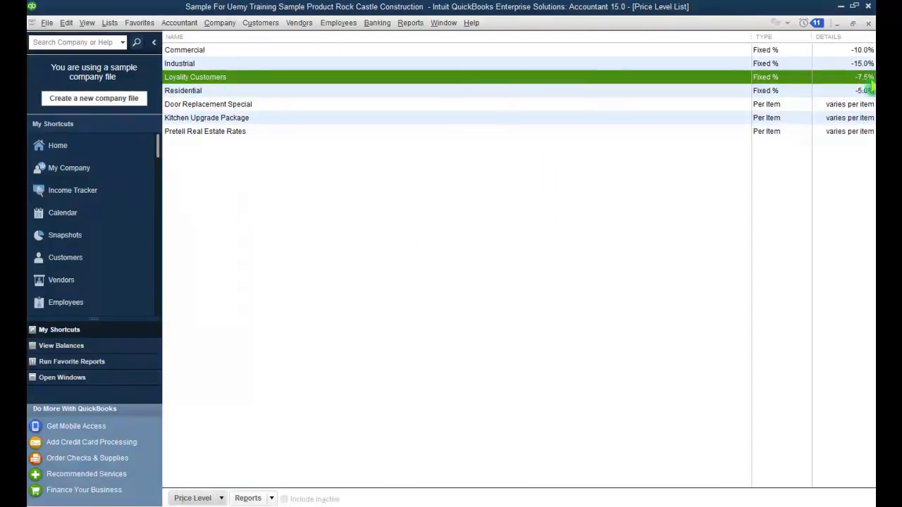
Step: Close the Price Level List window to get back to the Home page
double_click(416, 81)
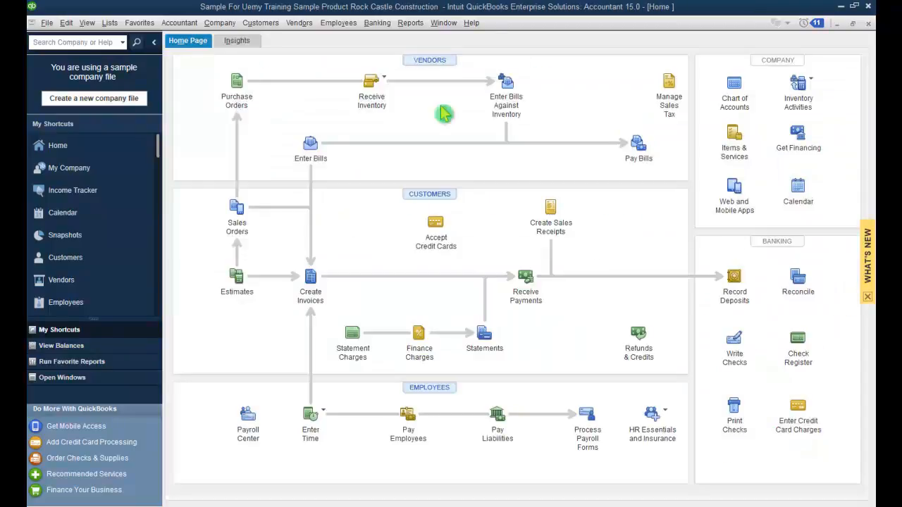
Step: In the Vendor Type List, add a new vendor type 'Middle East Consultants'
left_click(109, 23)
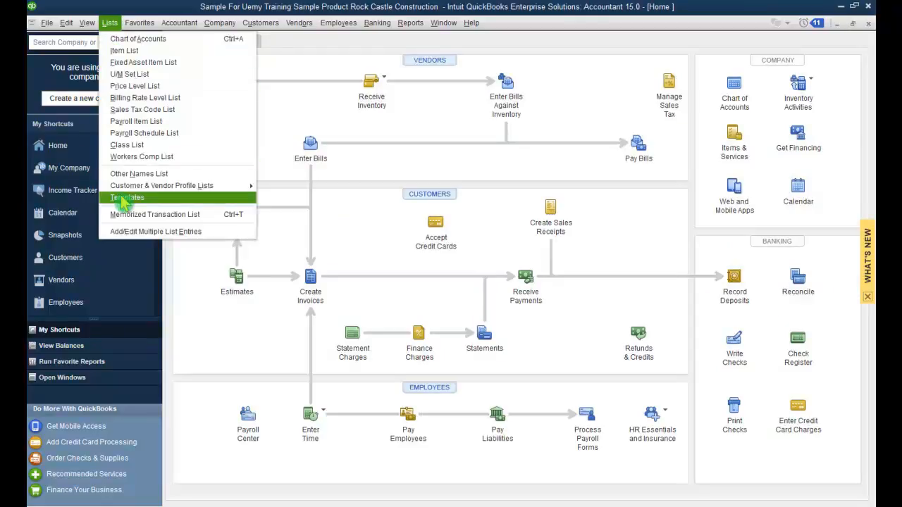
mouse_move(215, 186)
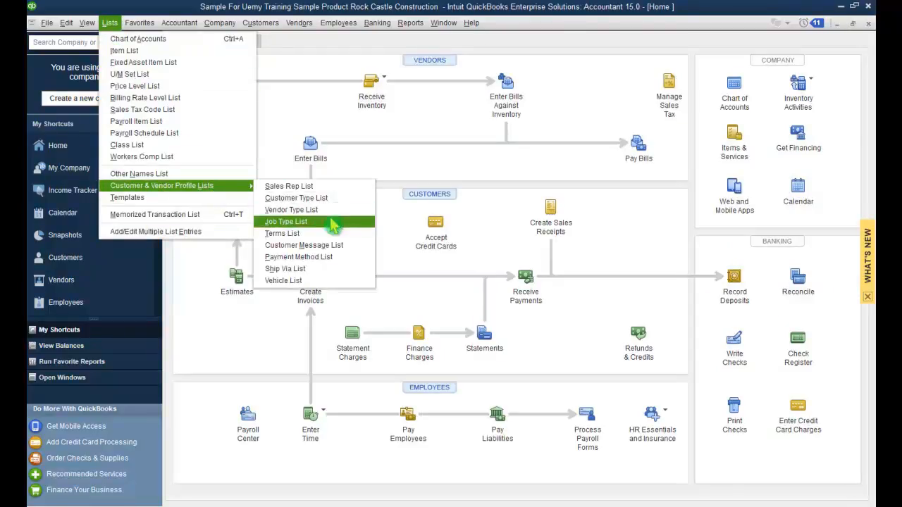
left_click(329, 214)
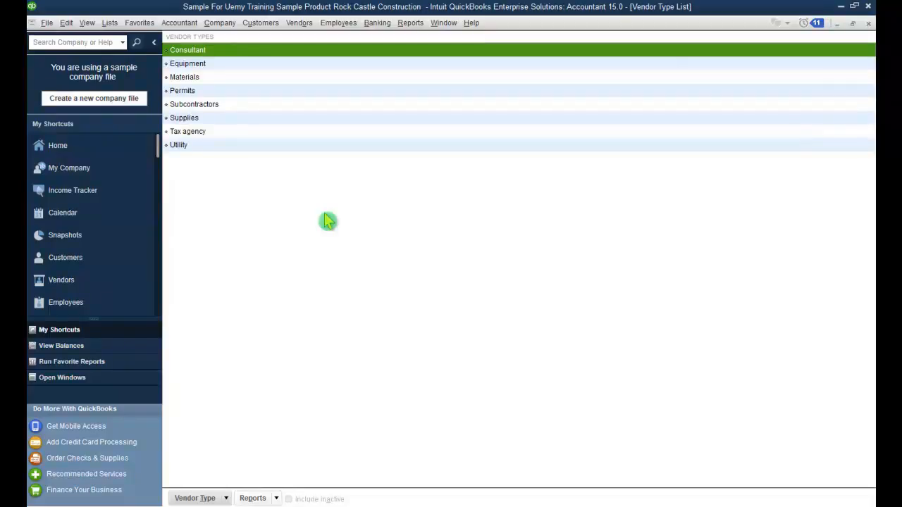
left_click(225, 499)
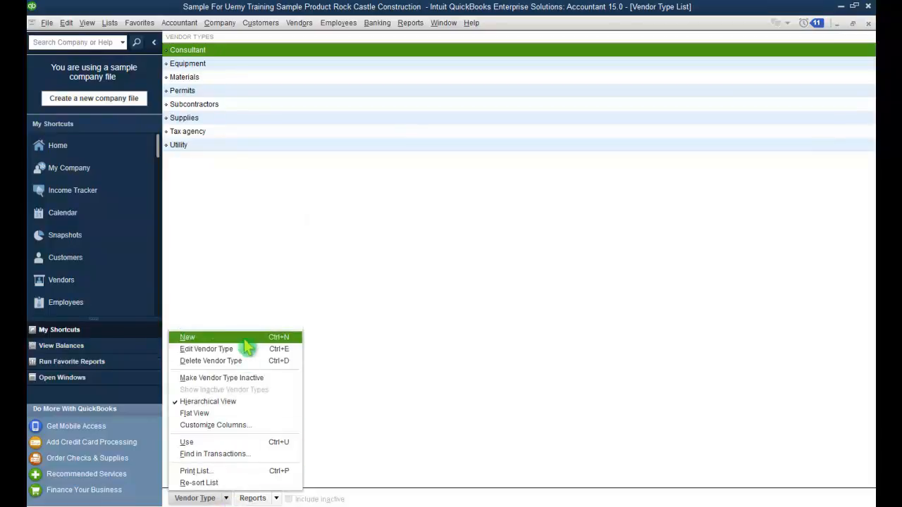
left_click(282, 338)
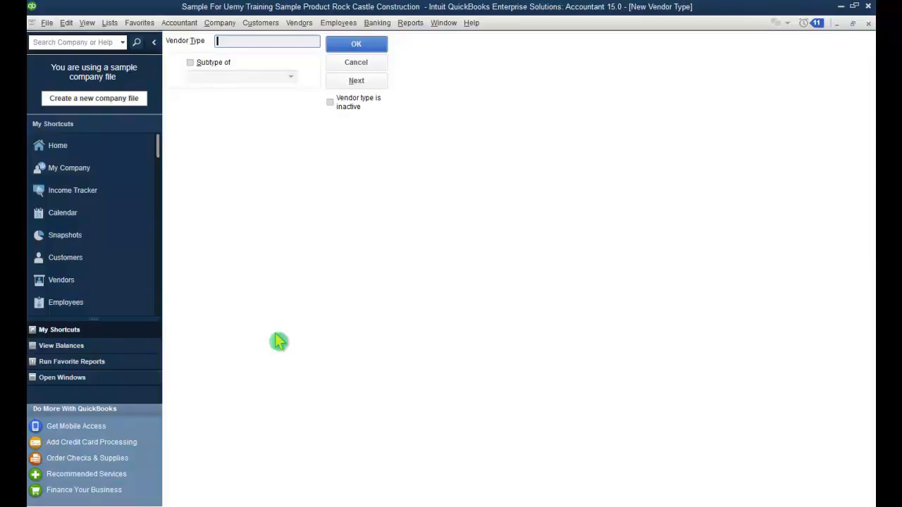
type("Middle East Consultants")
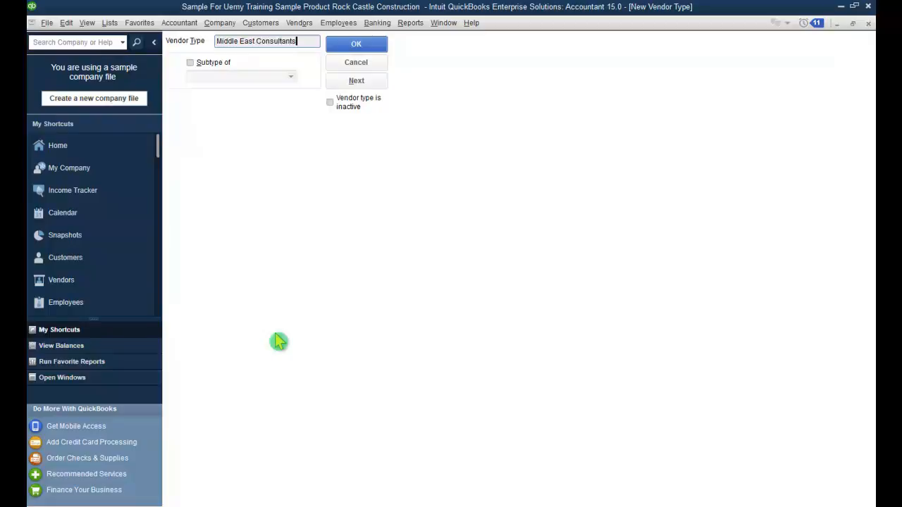
left_click(376, 44)
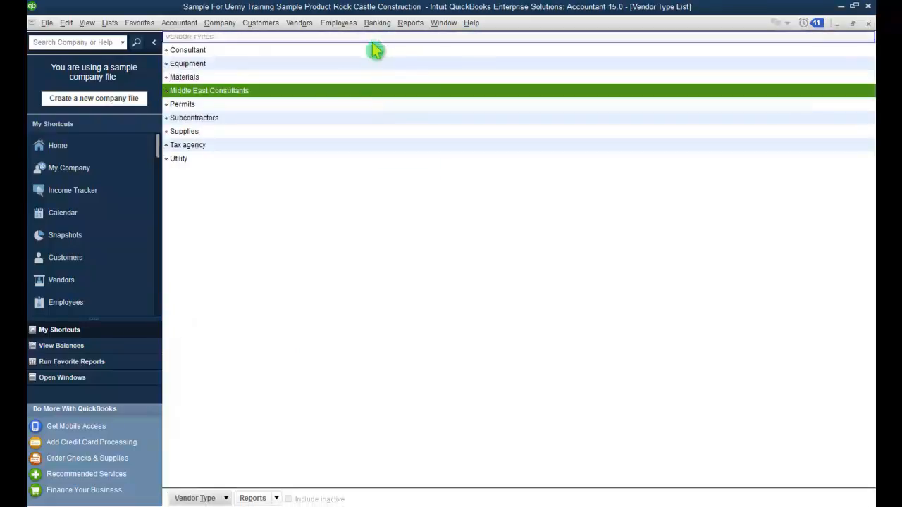
Step: Add a second vendor type 'European Consultants' and close the list
left_click(218, 497)
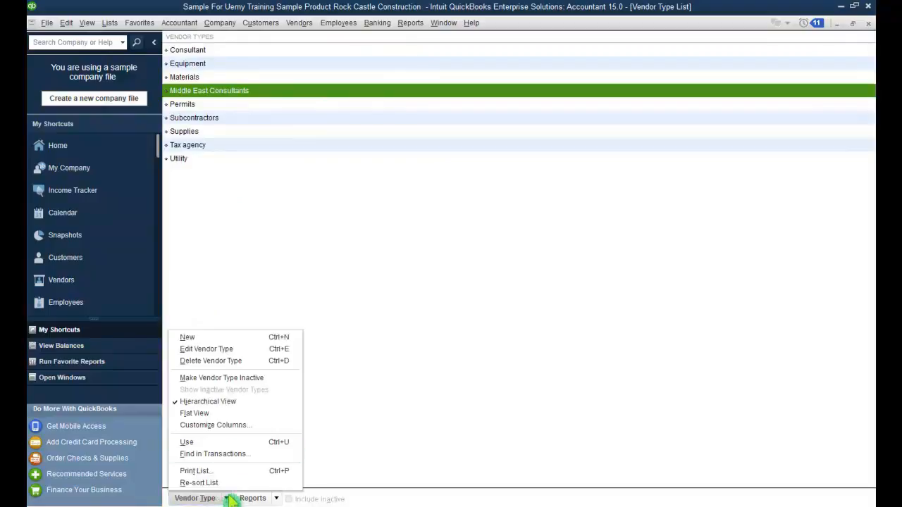
left_click(257, 338)
type("Europea")
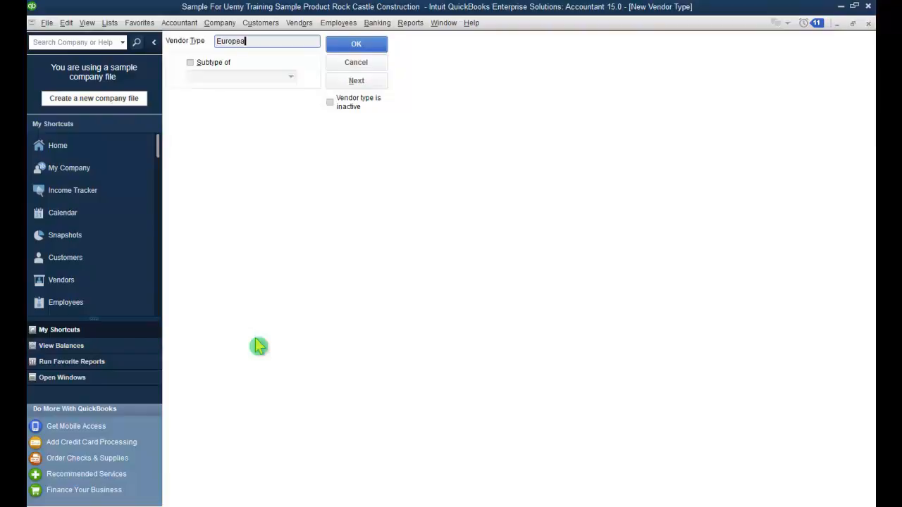
type("n Consultants")
left_click(364, 48)
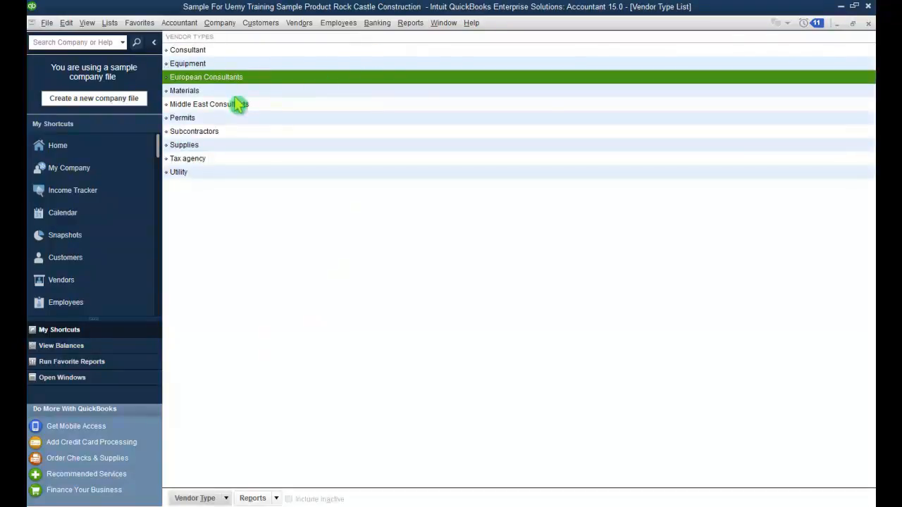
left_click(867, 24)
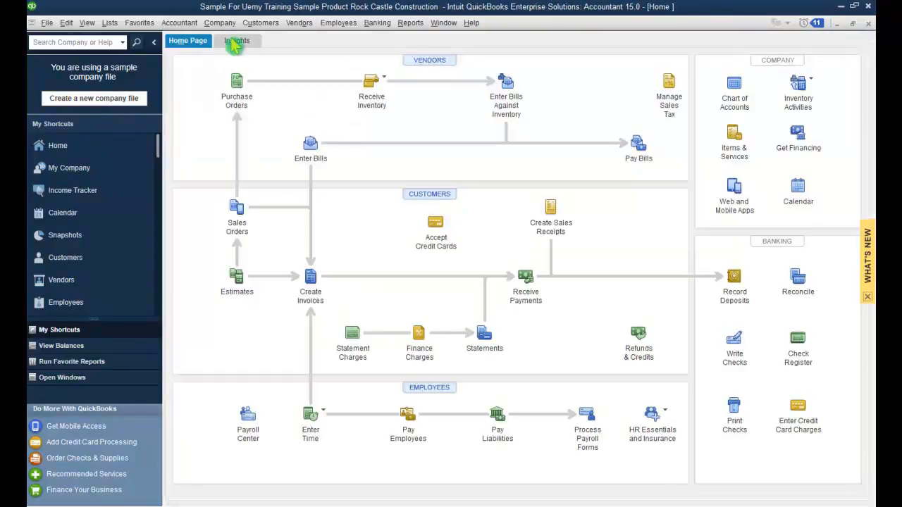
Step: In the Vendor Center, start a new vendor 'Staples' with company name 'W Staples Itd'
left_click(297, 31)
left_click(305, 40)
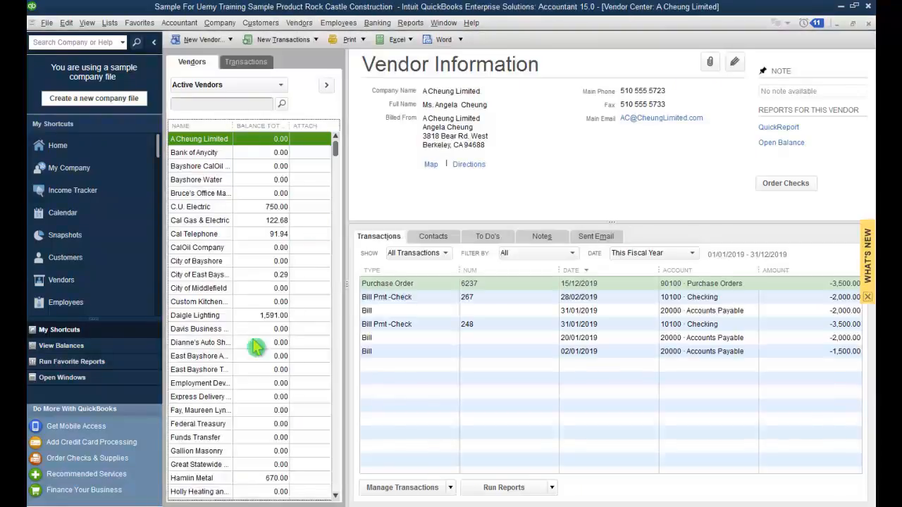
left_click(209, 152)
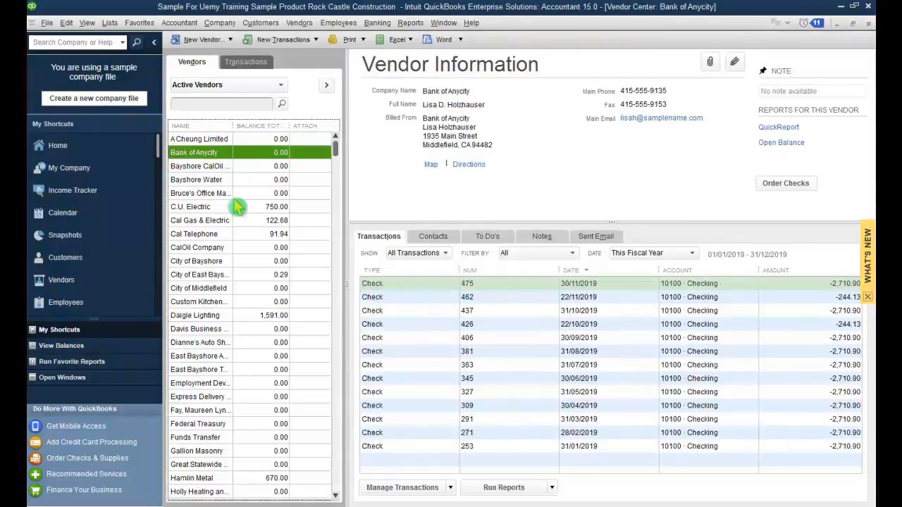
left_click(197, 140)
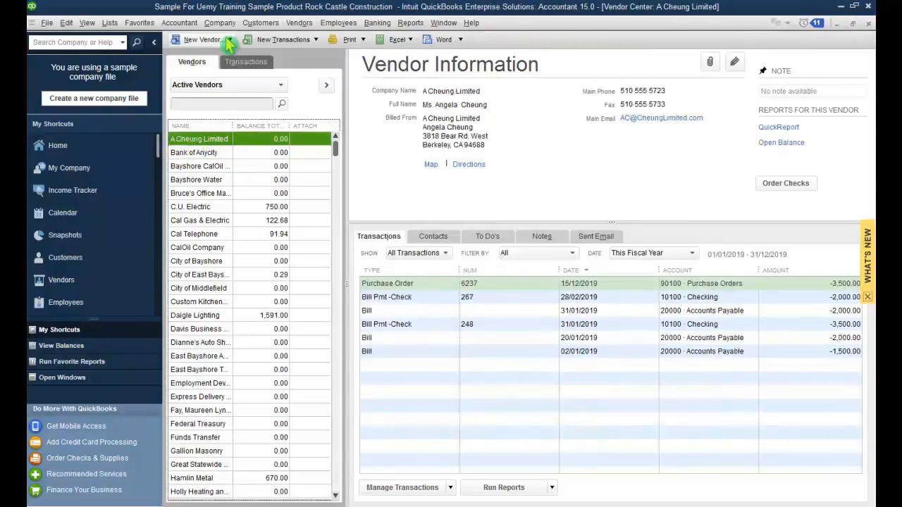
left_click(231, 40)
left_click(208, 61)
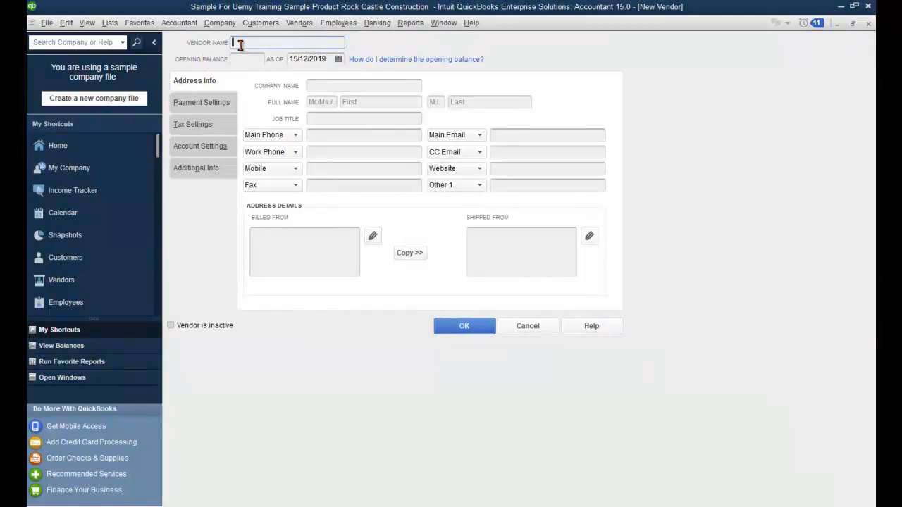
type("Staples")
key("Tab")
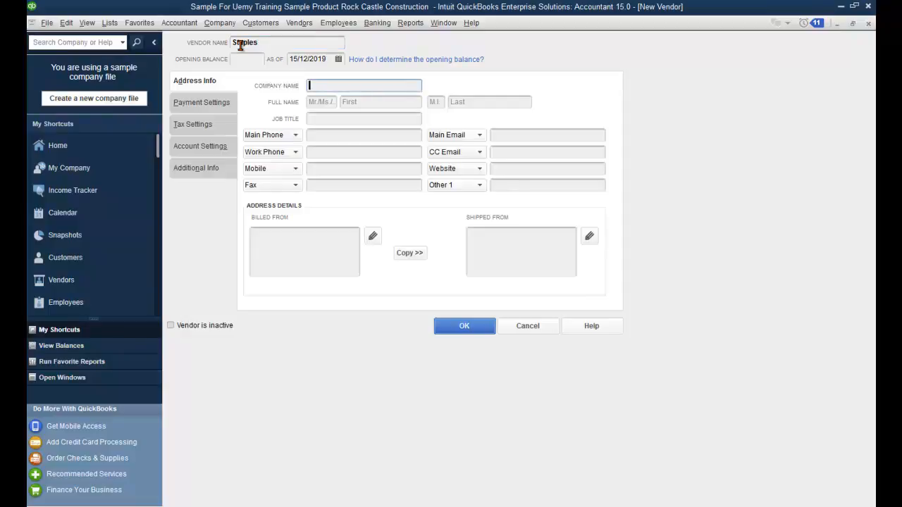
type("W")
type(" Stapl")
type("es")
type(" I")
type("td")
Step: Enter the contact's salutation, first and last name, and job title Director
left_click_drag(375, 85, 302, 86)
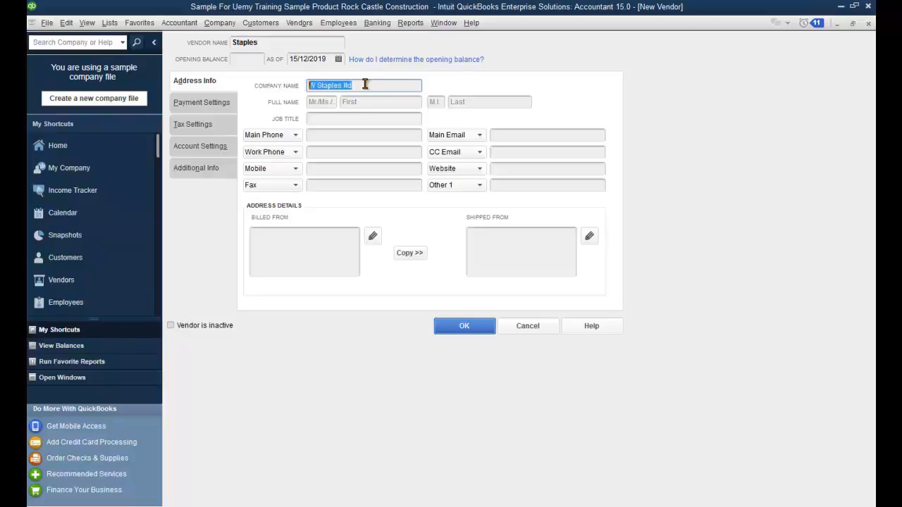
left_click(365, 85)
key("Tab")
type("Mr")
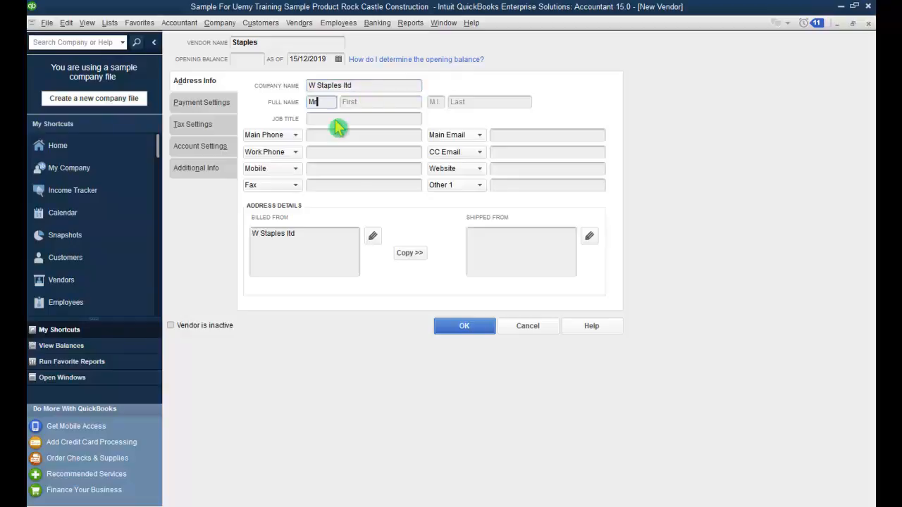
key("Tab")
key("Tab")
key("Tab")
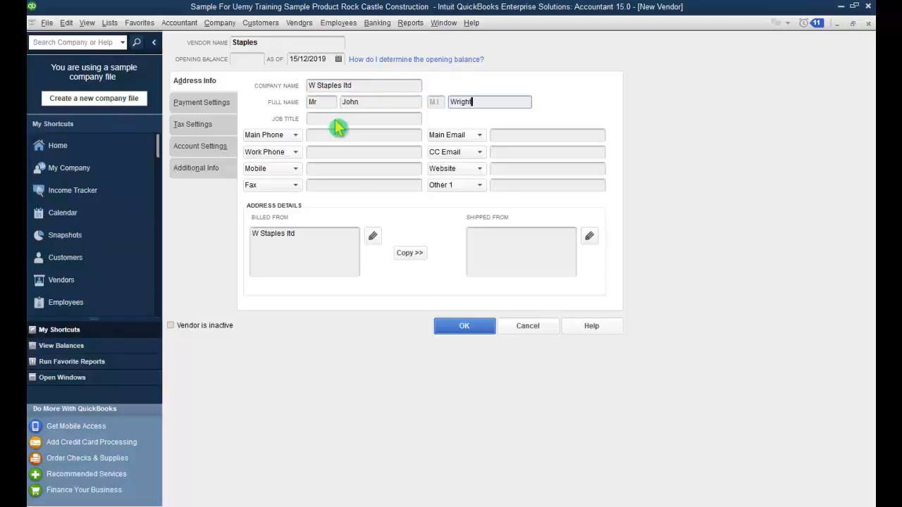
left_click(397, 118)
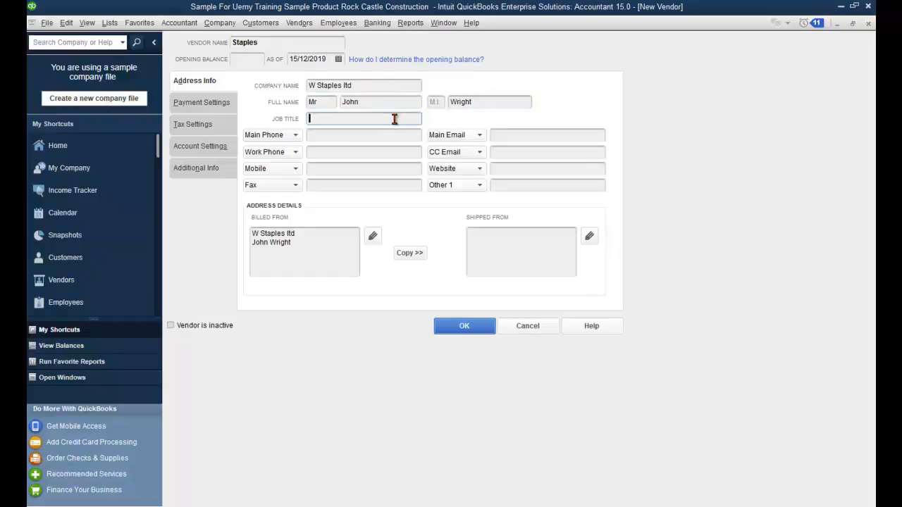
type("Director")
Step: Enter the vendor's main phone number and reuse the same number as the fax
left_click(403, 134)
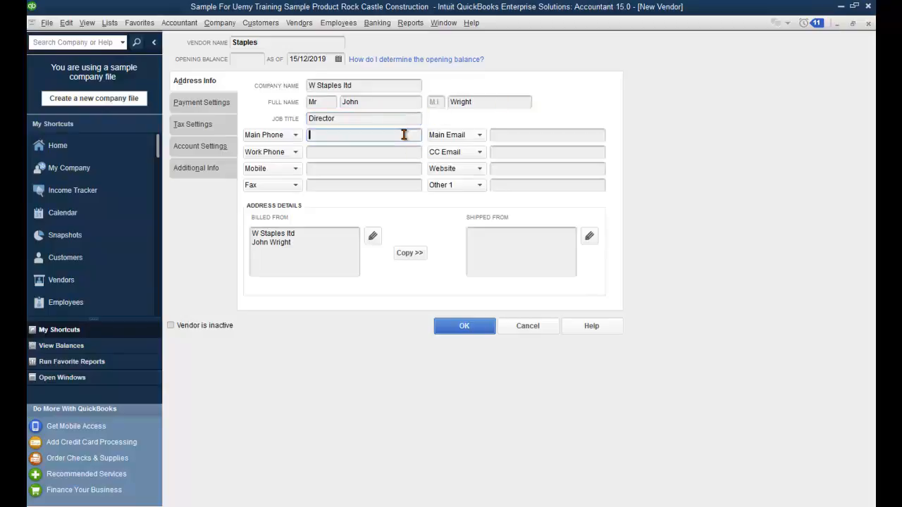
left_click_drag(390, 135, 308, 134)
key("ctrl+c")
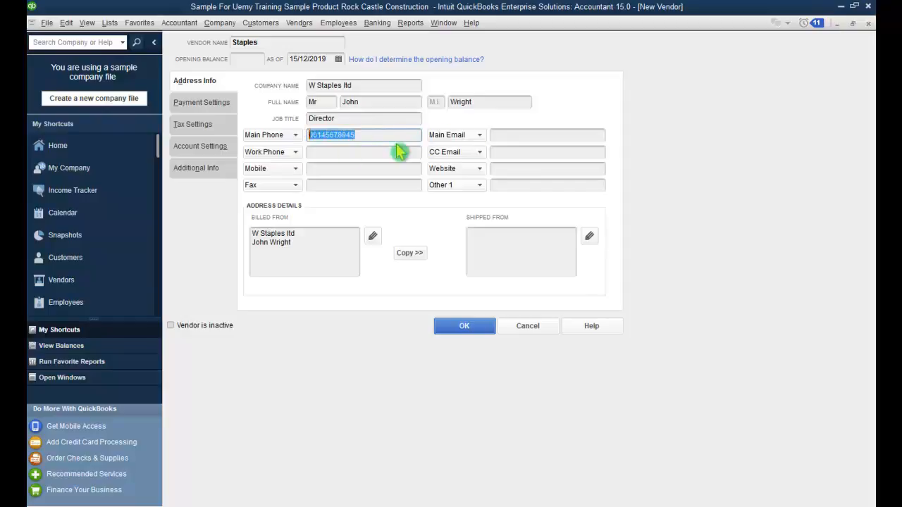
left_click(389, 185)
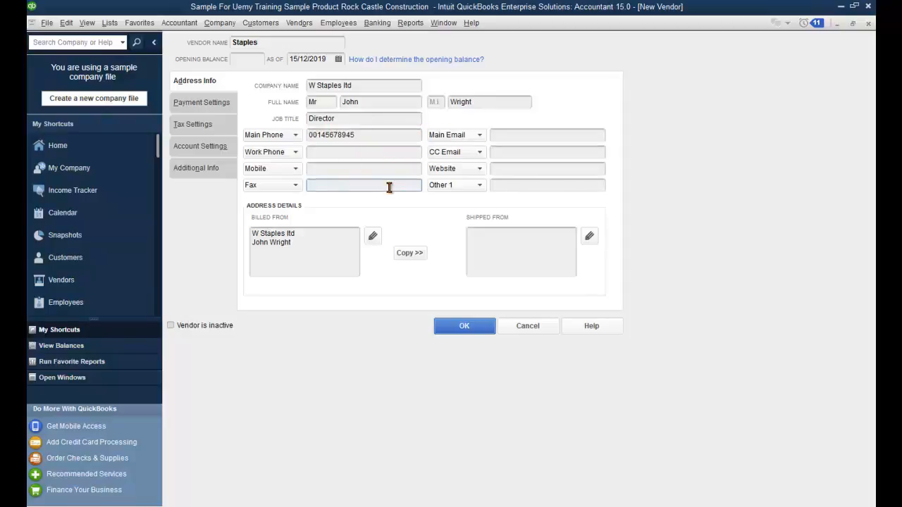
key("ctrl+v")
left_click(520, 136)
key("Tab")
key("Tab")
key("Tab")
key("Tab")
key("Tab")
key("Tab")
key("Tab")
key("Tab")
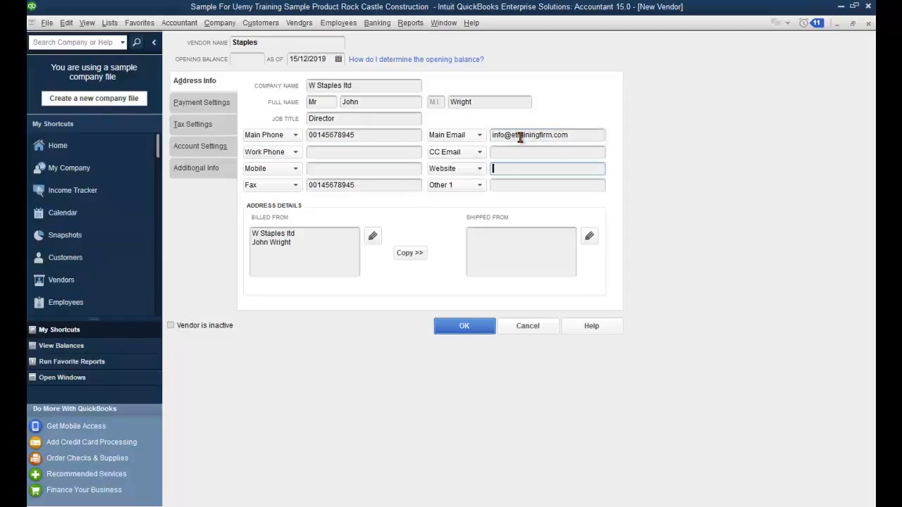
key("Tab")
key("shift+Tab")
type("www.eTrainingFirm.com")
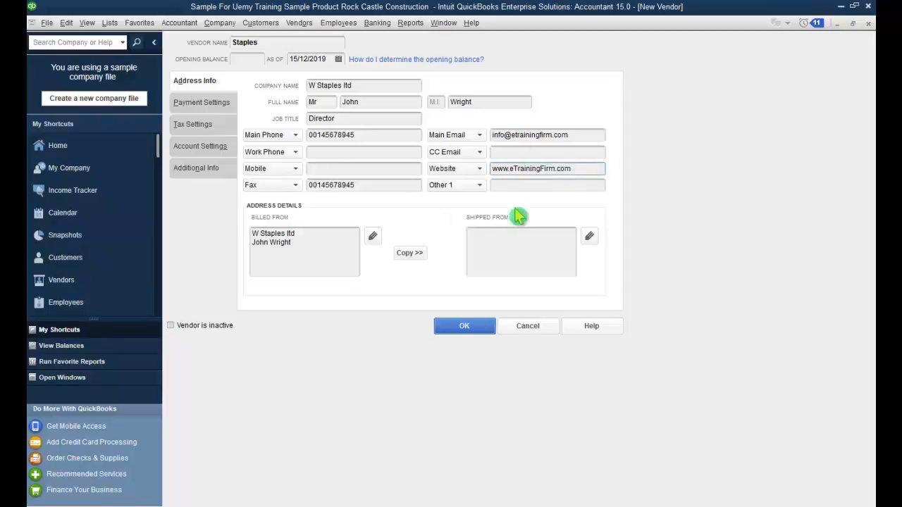
key("Tab")
Step: Copy the billed-from address to the shipped-from address
left_click(348, 251)
left_click(411, 254)
left_click(615, 127)
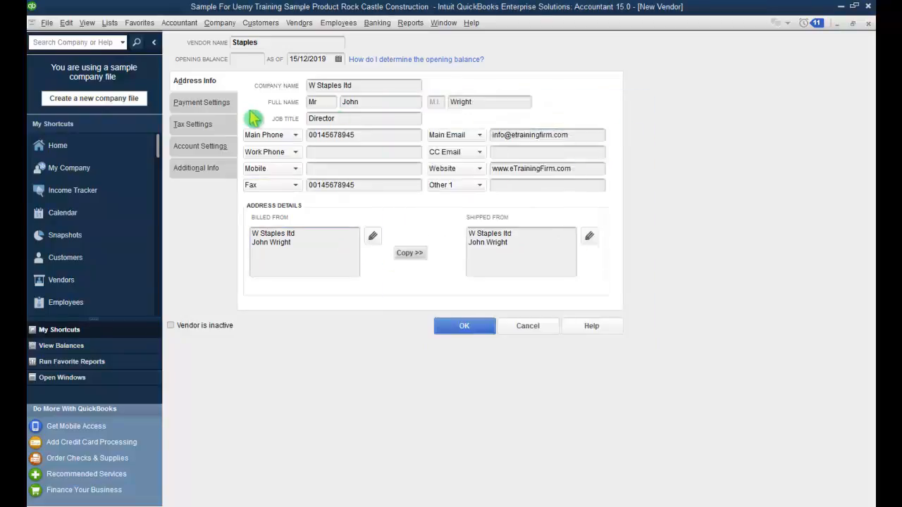
left_click(211, 105)
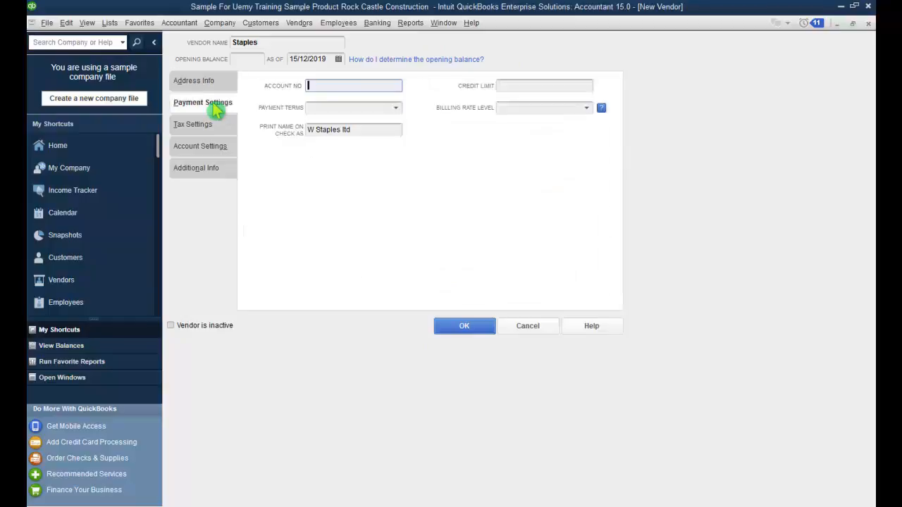
Step: Set the Staples vendor's payment terms to Due on receipt
left_click(396, 110)
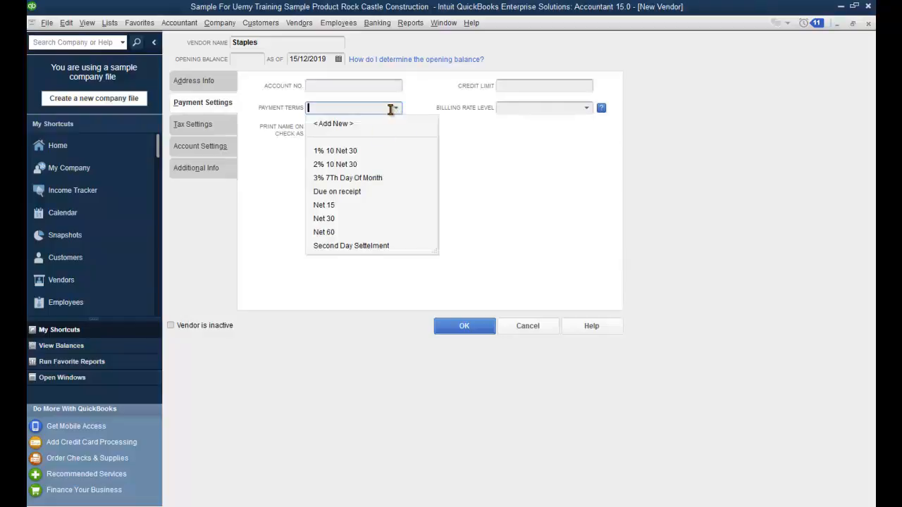
left_click(353, 192)
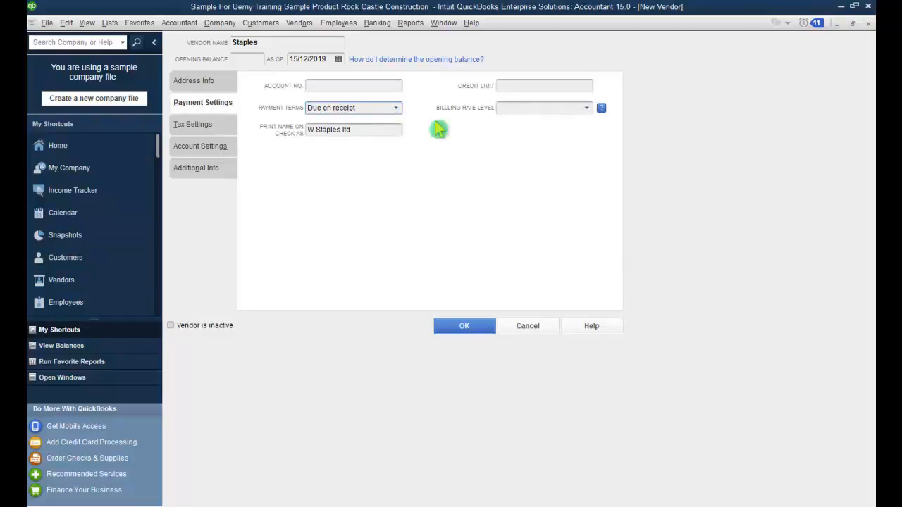
left_click(587, 109)
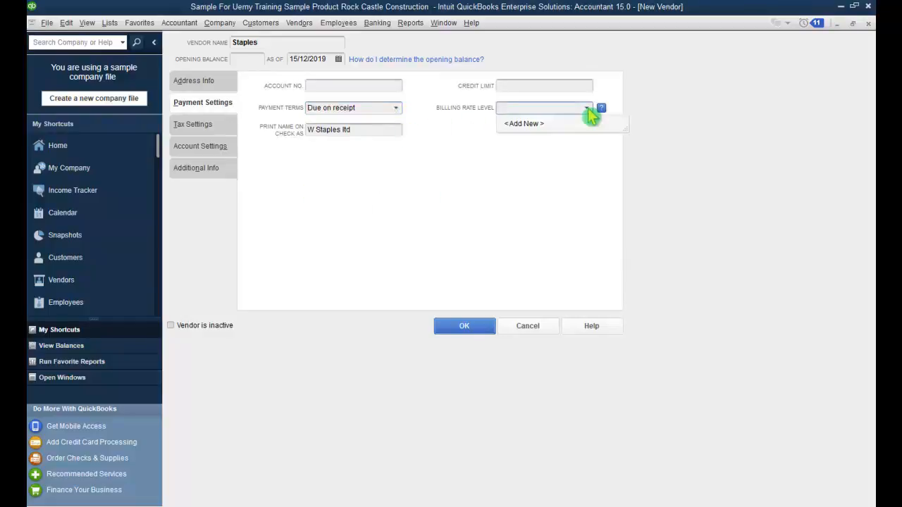
left_click(588, 109)
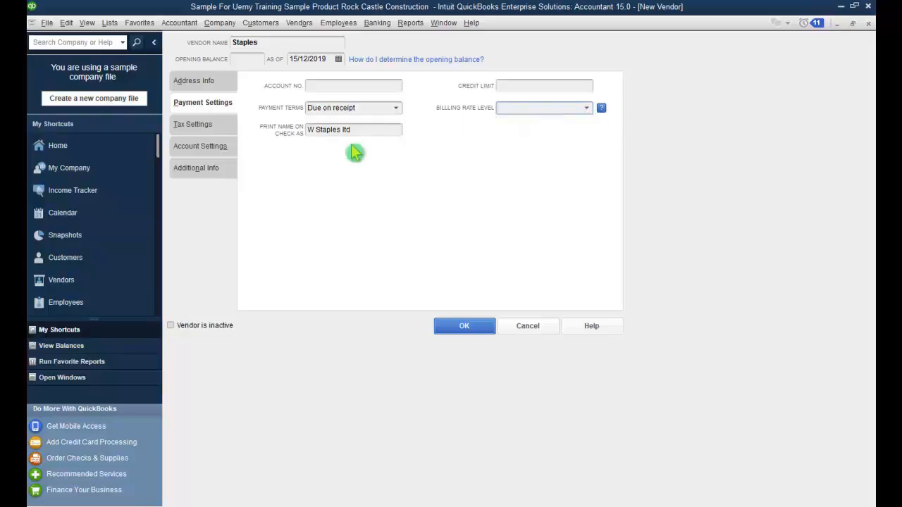
Step: Prefill the vendor's first expense account with 54000 · Job Expenses
left_click(217, 131)
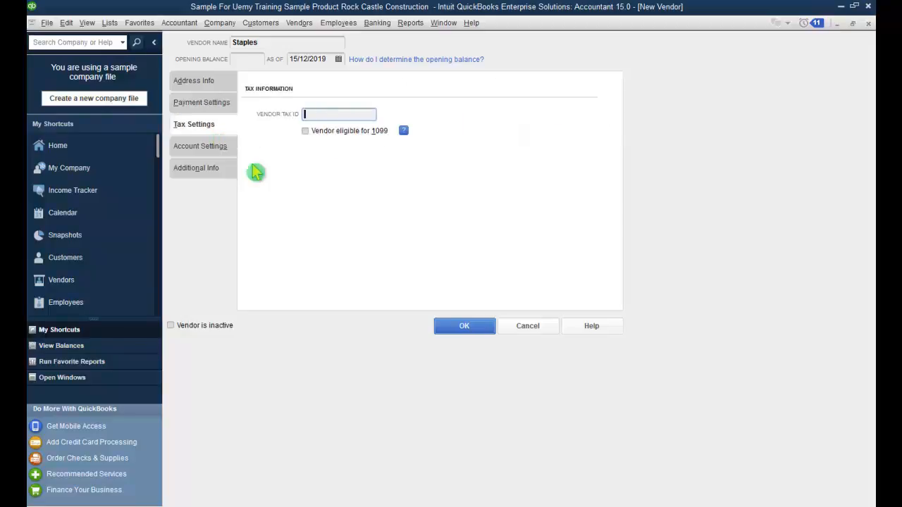
left_click(214, 154)
key("Tab")
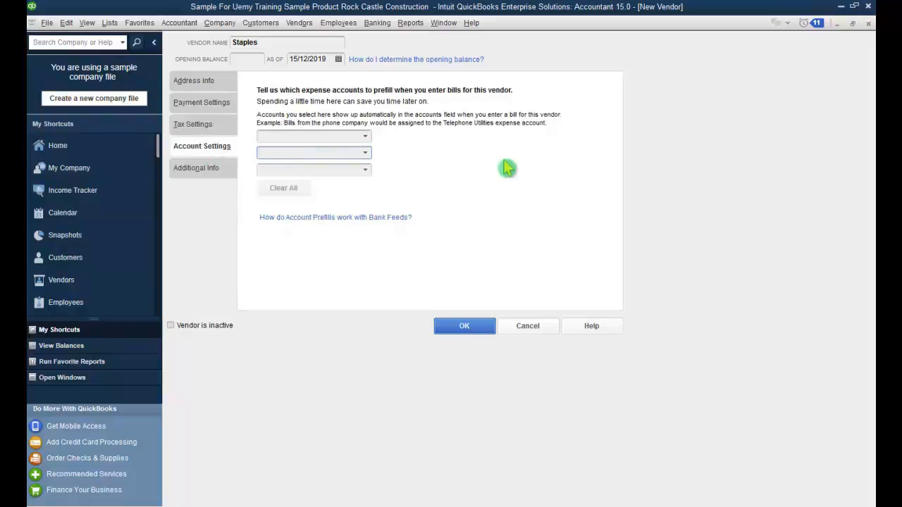
key("shift+Tab")
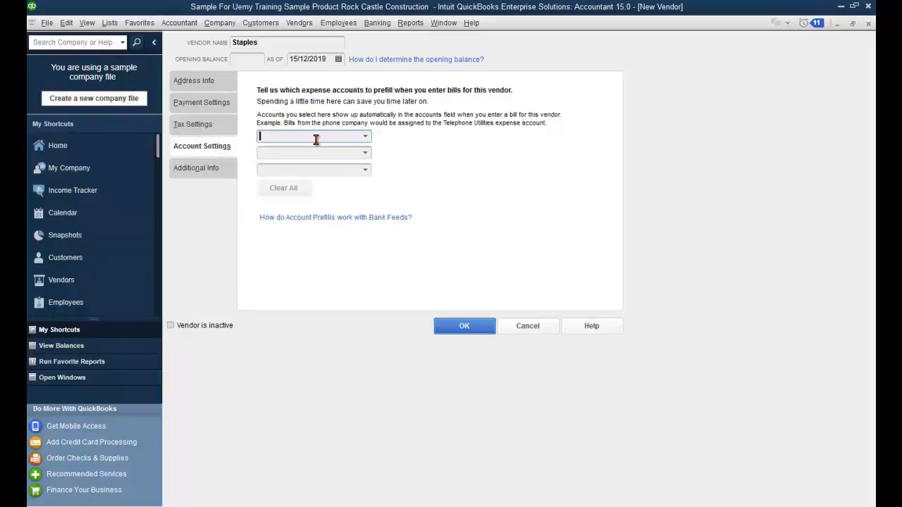
type("Job")
key("Tab")
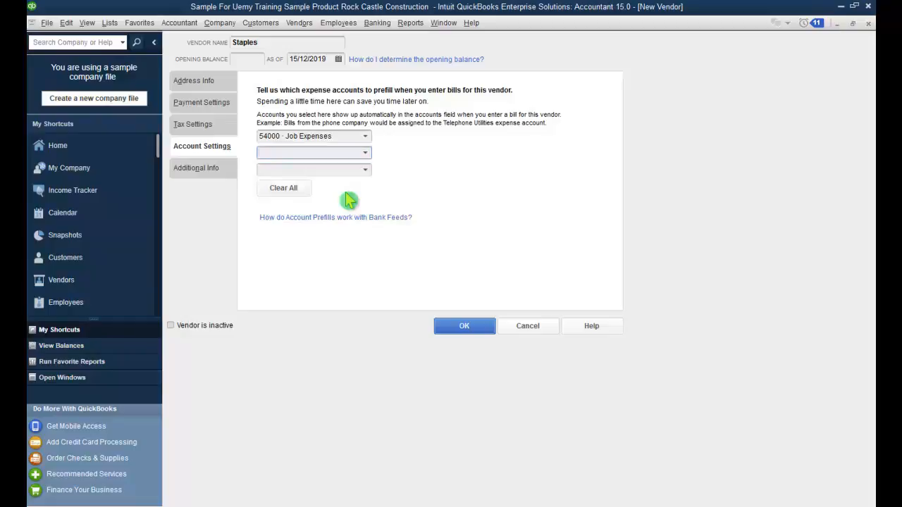
Step: Set Staples' vendor type to European Consultants and save the new vendor
left_click(211, 172)
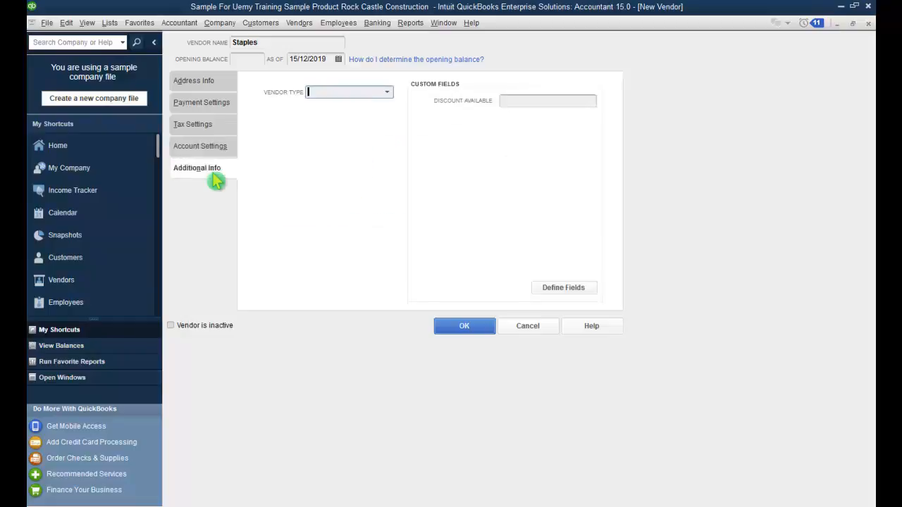
left_click(392, 94)
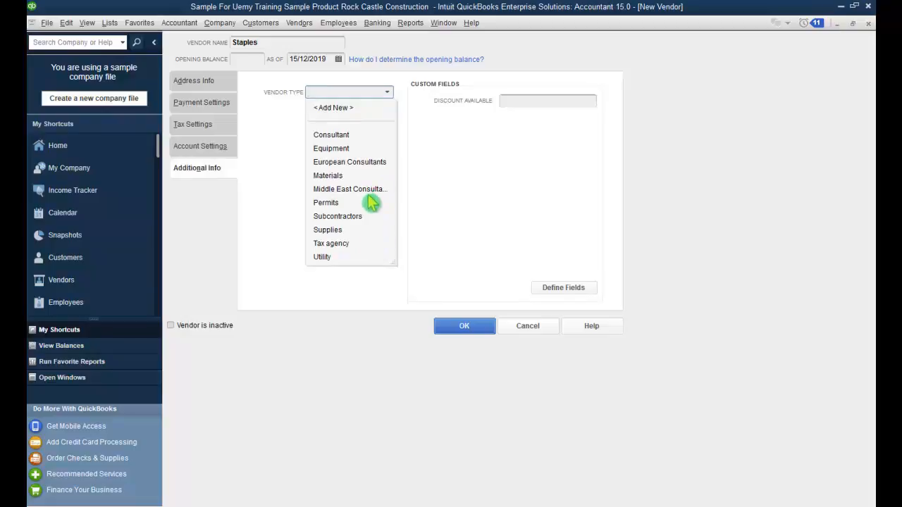
left_click(365, 164)
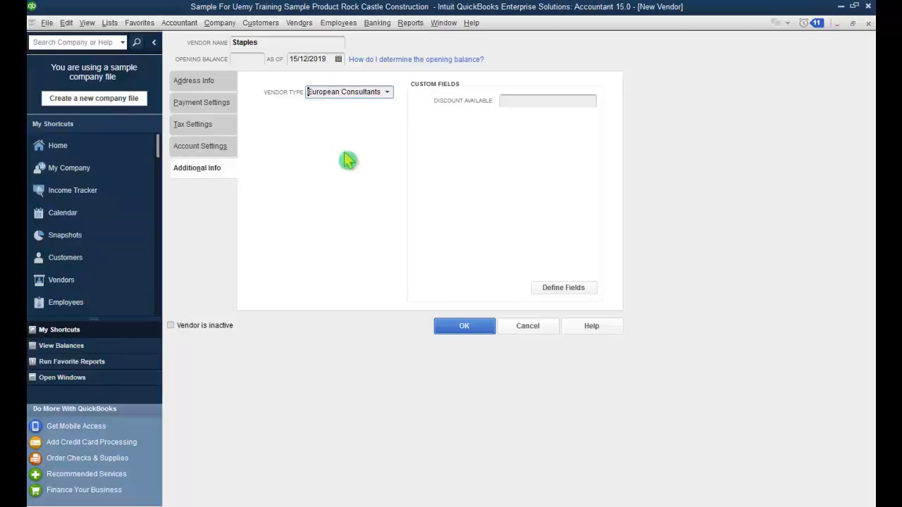
left_click(546, 103)
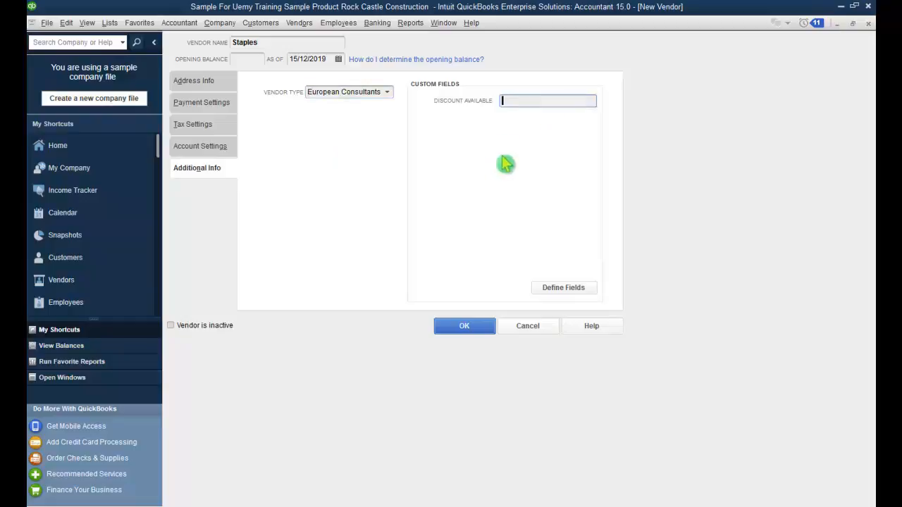
left_click(466, 339)
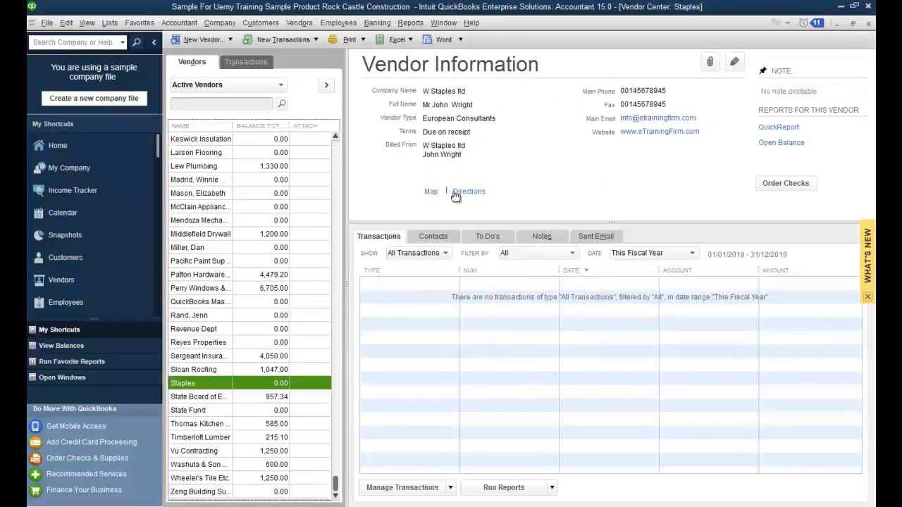
Step: Close the Vendor Center window
left_click(523, 162)
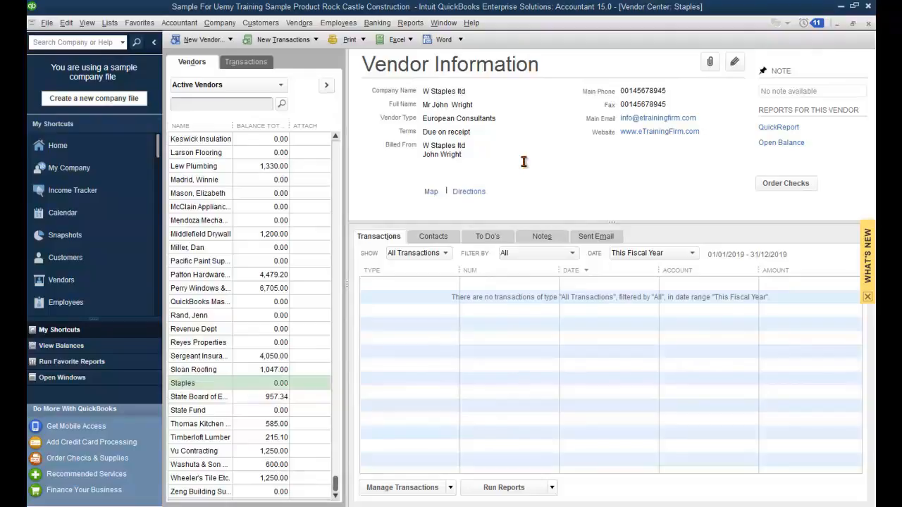
left_click(868, 24)
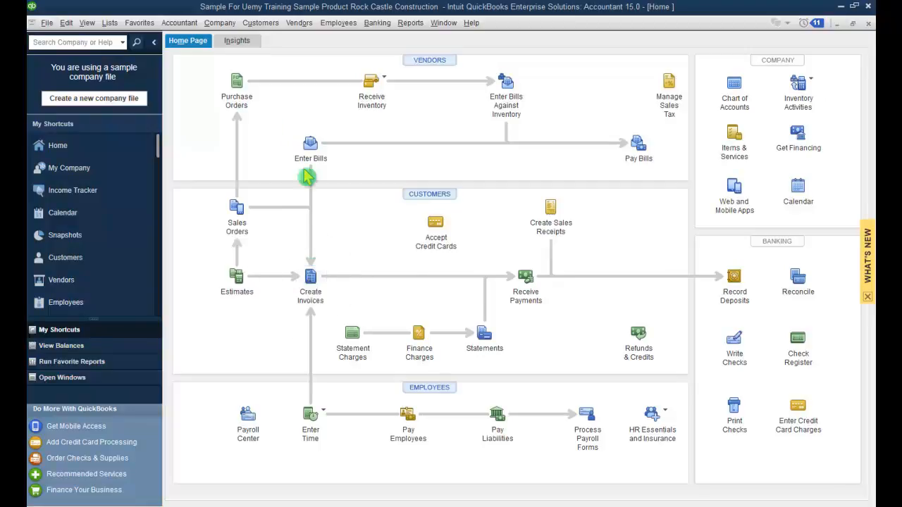
Step: From the Customer Center, create a new invoice (#1100, dated 15/12/2019)
left_click(260, 22)
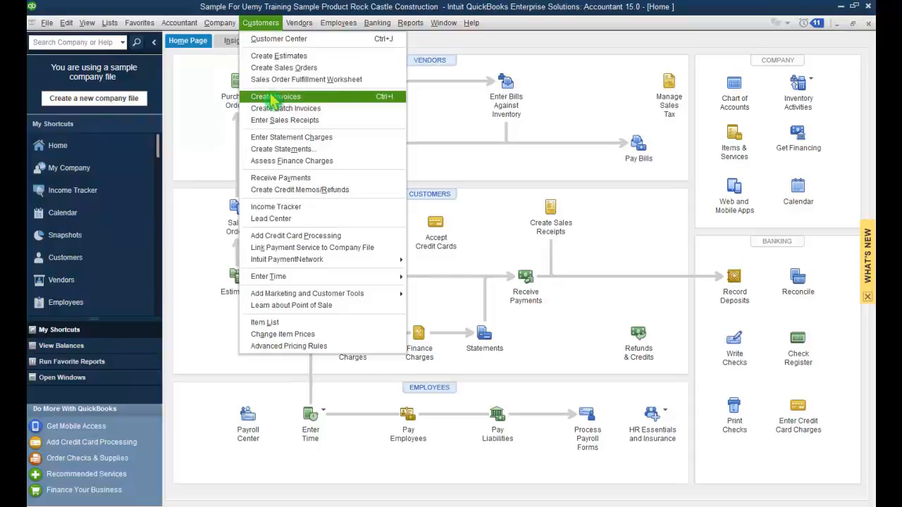
left_click(261, 22)
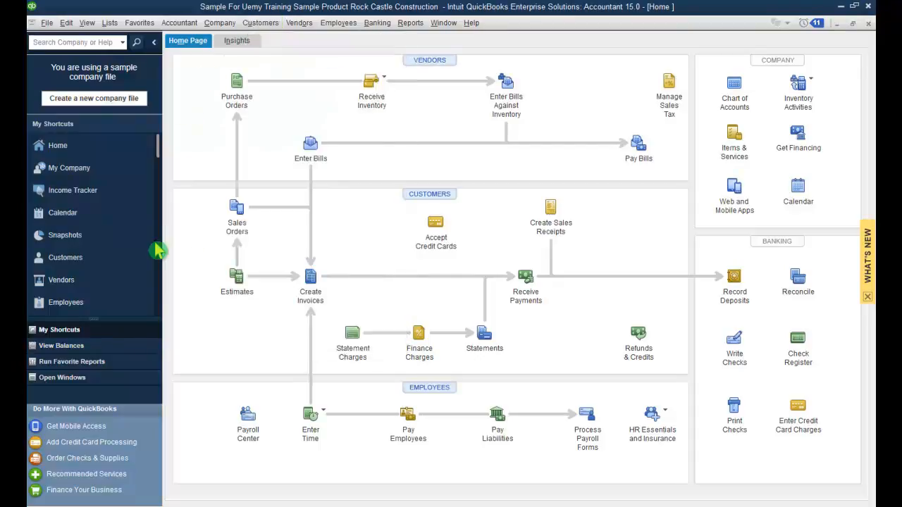
left_click(78, 260)
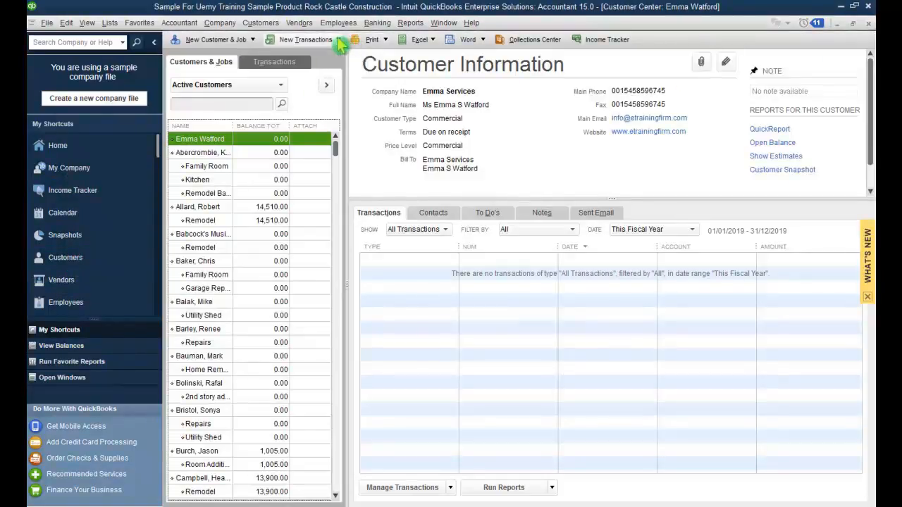
left_click(338, 40)
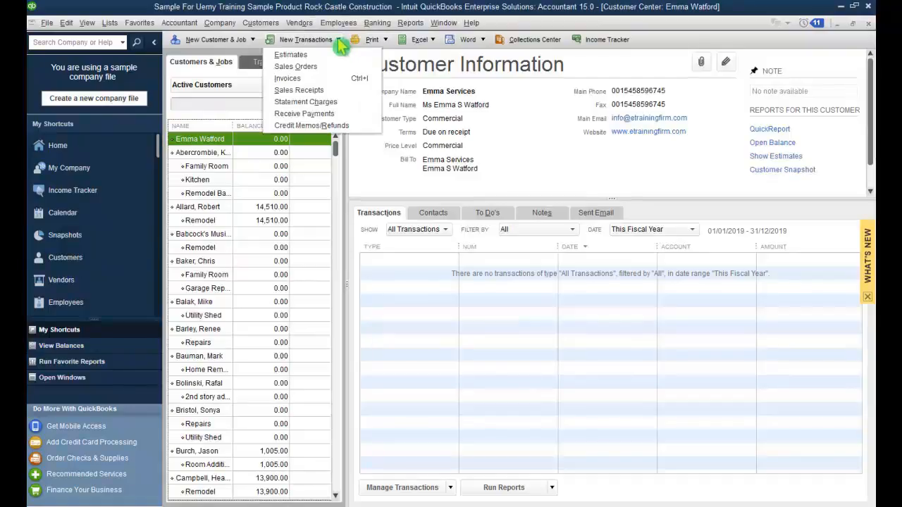
left_click(319, 81)
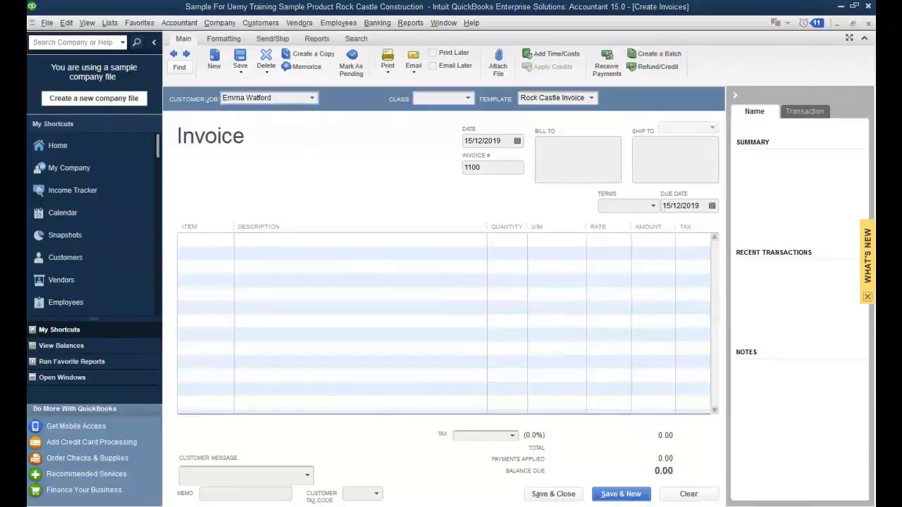
Step: Pick the invoice customer, bringing in Due on receipt terms and Surrey ABC 10.0% tax
left_click(312, 98)
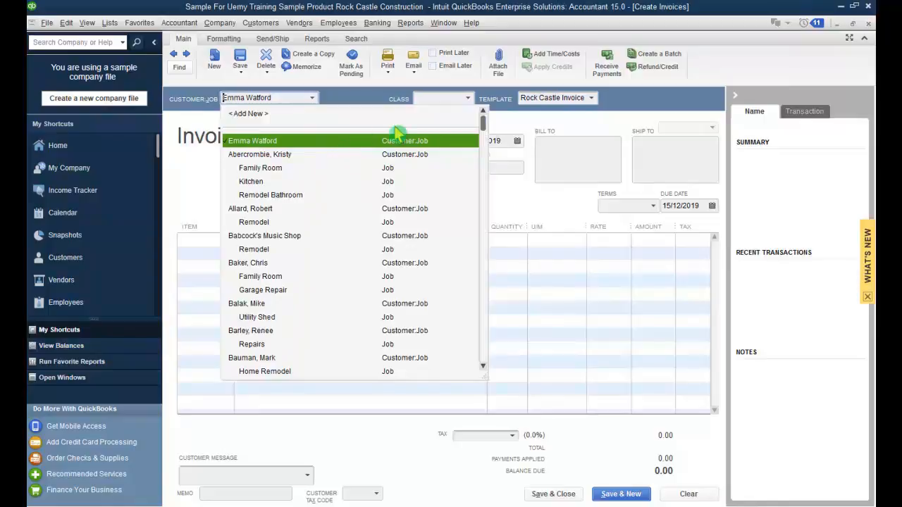
left_click(512, 130)
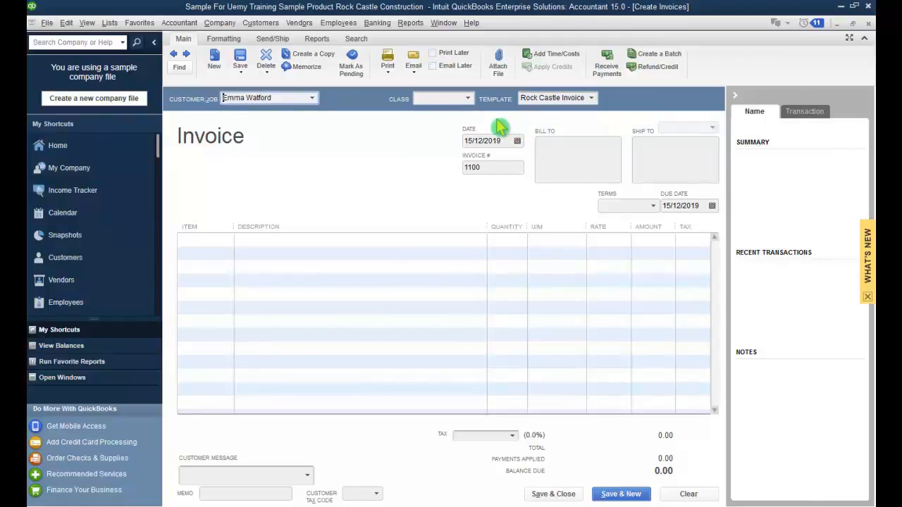
left_click(591, 98)
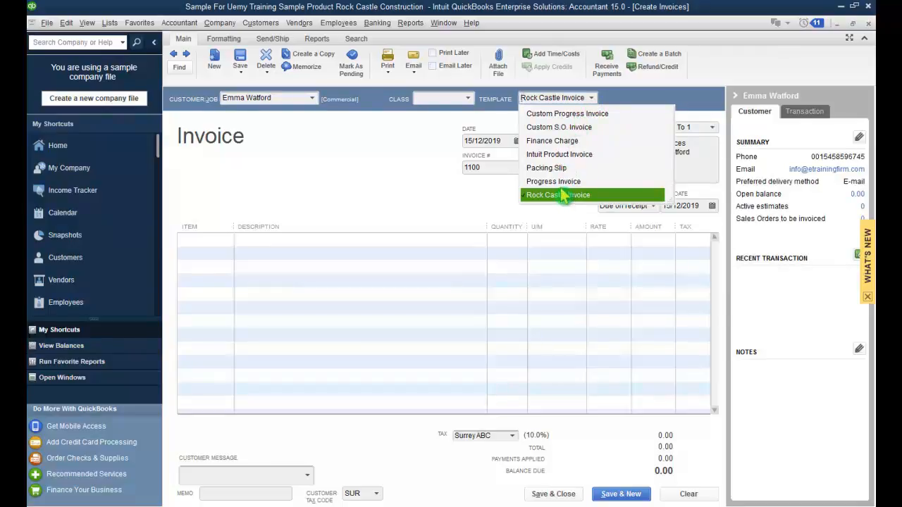
Step: Apply the Intuit Product Invoice template and assign the New Construction class
left_click(557, 154)
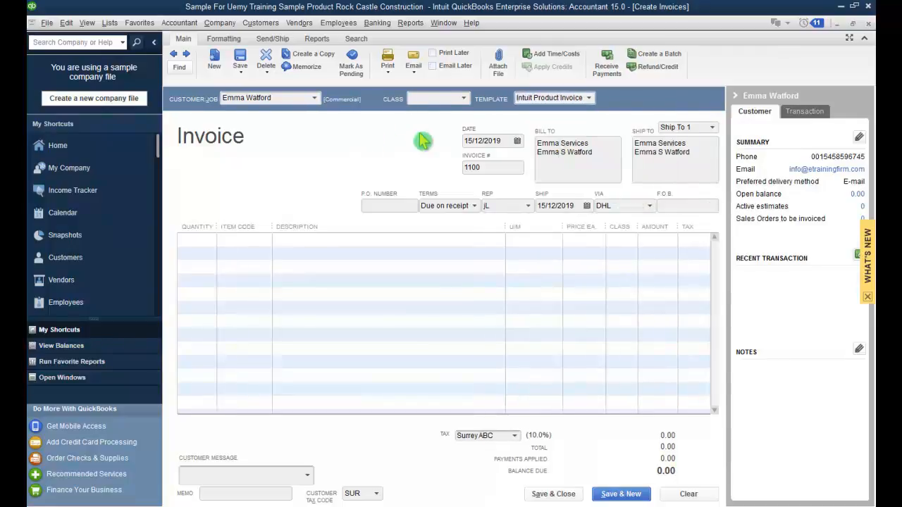
key("shift+Tab")
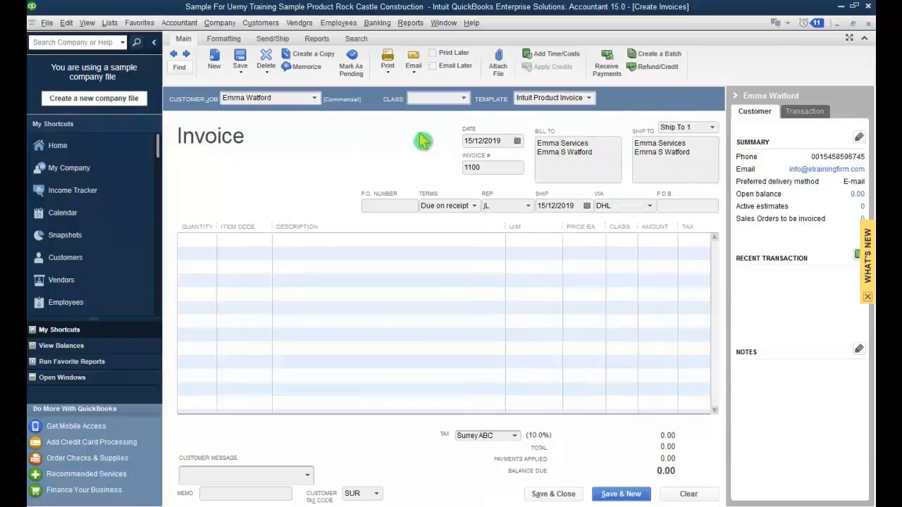
left_click(463, 98)
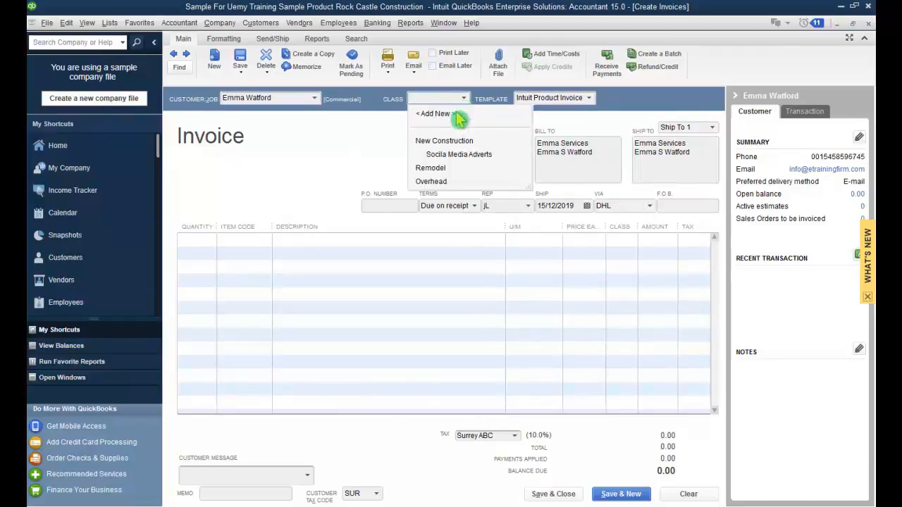
left_click(454, 143)
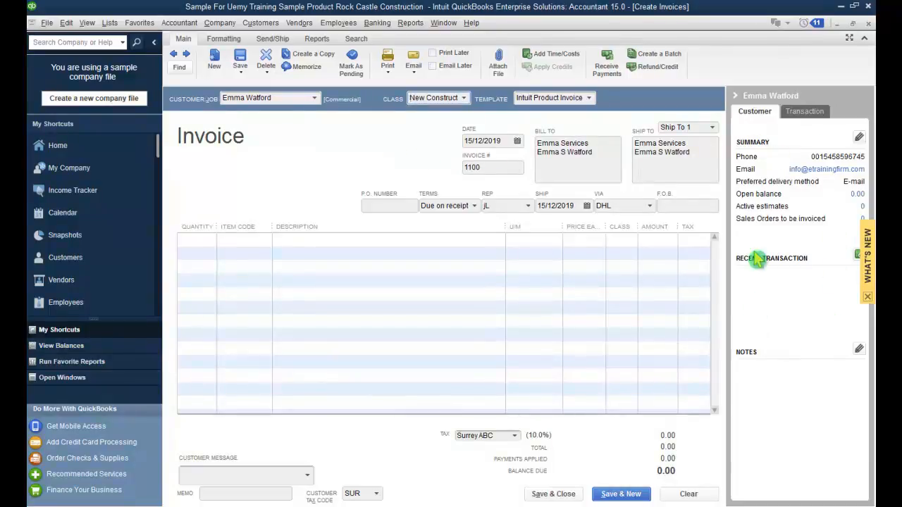
left_click(810, 116)
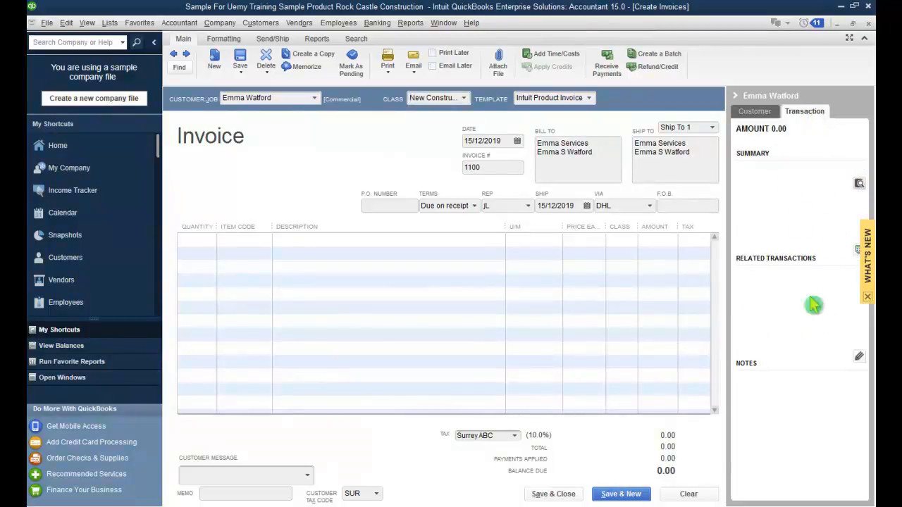
left_click(758, 114)
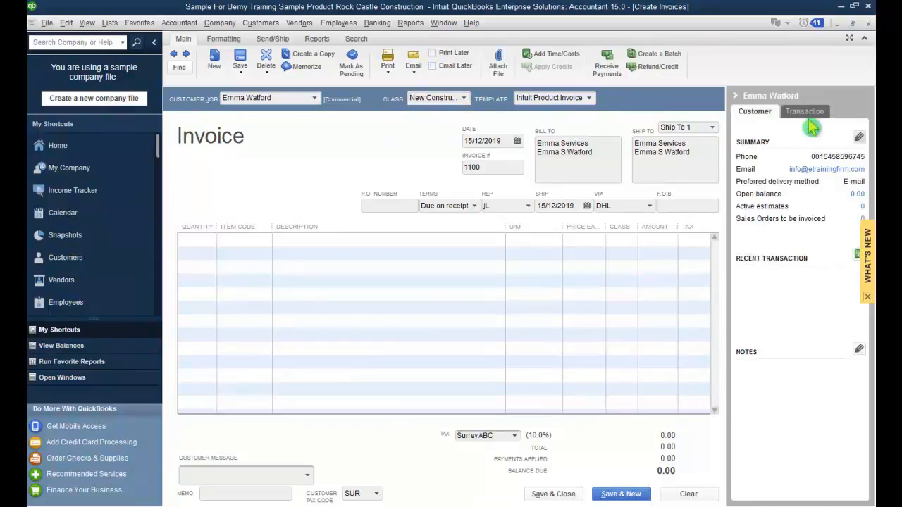
Step: Switch the invoice template back to Rock Castle Invoice
left_click(593, 101)
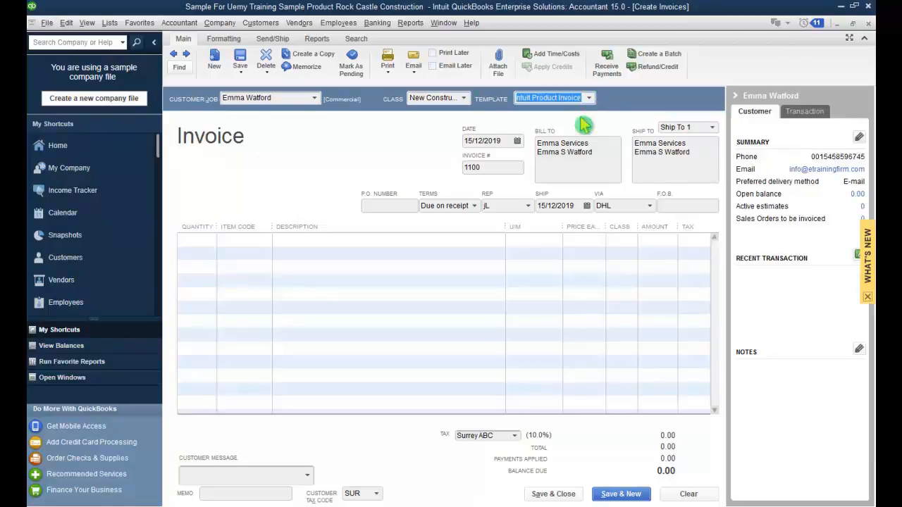
left_click(591, 100)
left_click(557, 195)
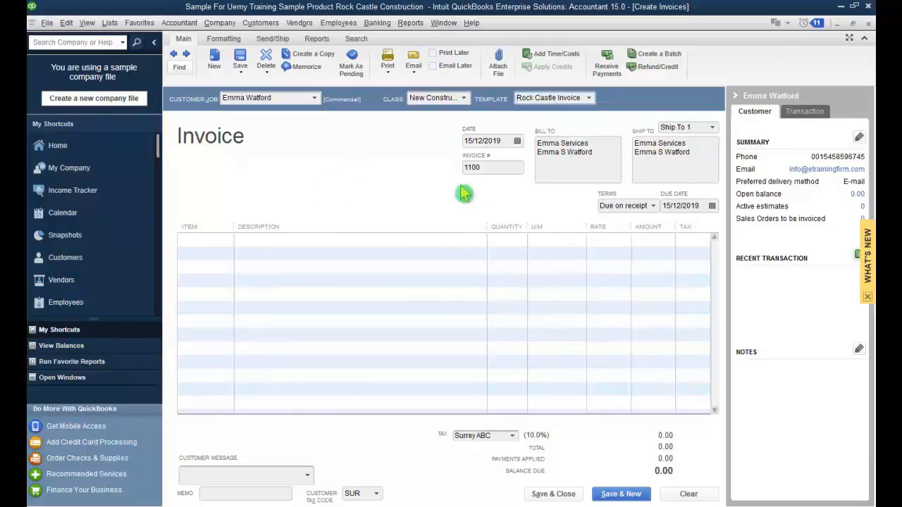
left_click_drag(485, 167, 463, 168)
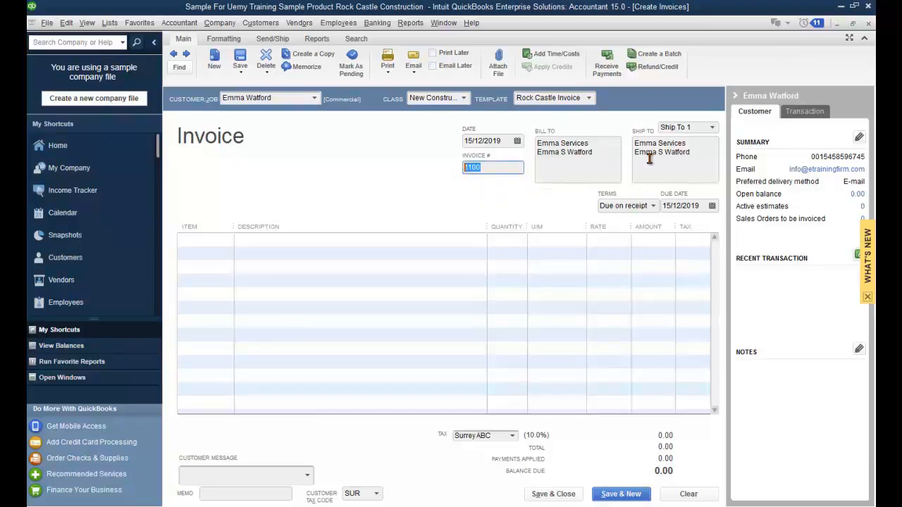
Step: Add a Floor Plans line at a 120.00 rate to invoice #1100, making the balance due 120.00
left_click(227, 240)
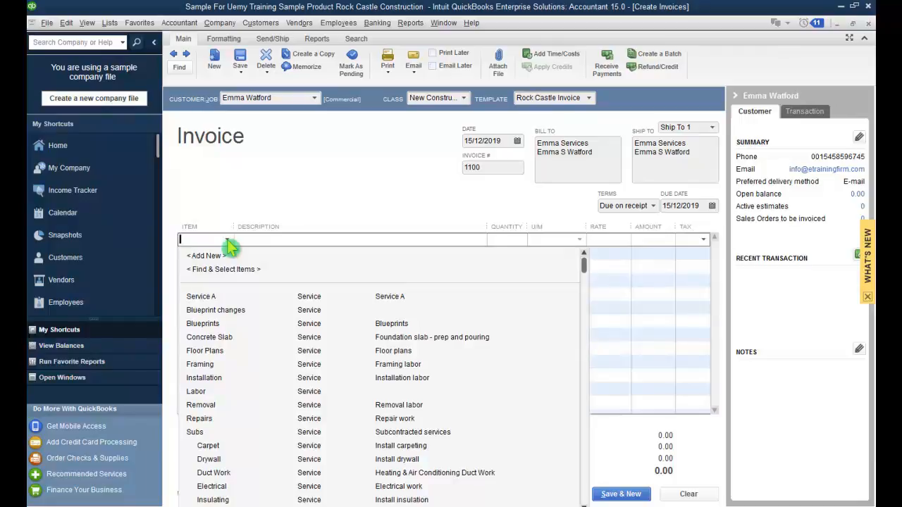
left_click(208, 350)
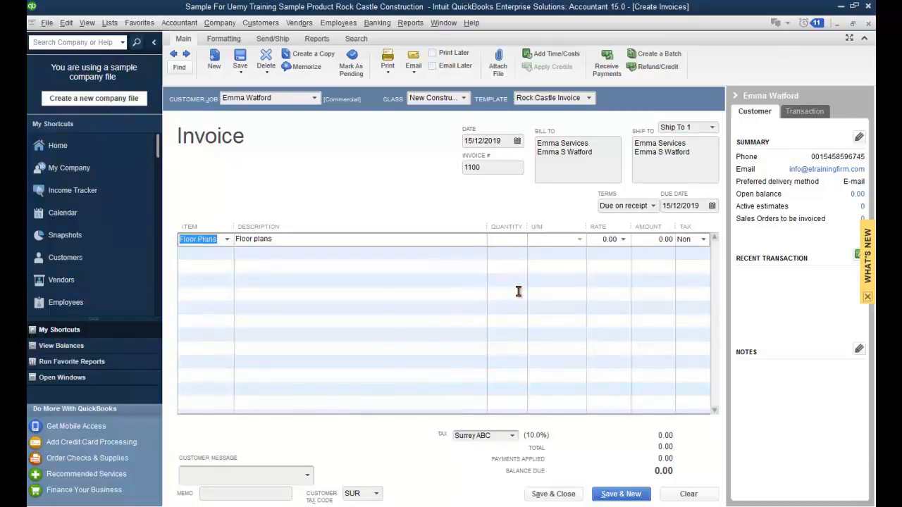
left_click(623, 239)
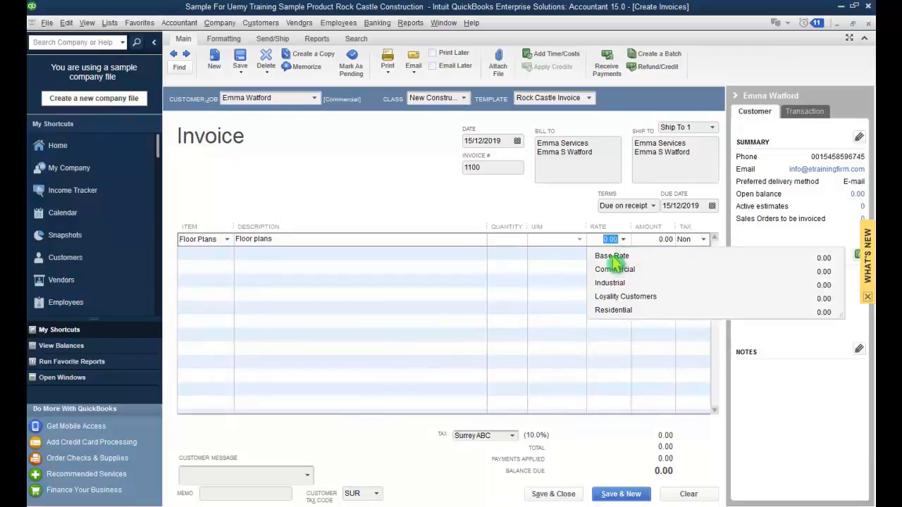
left_click(612, 256)
left_click(623, 240)
left_click(624, 240)
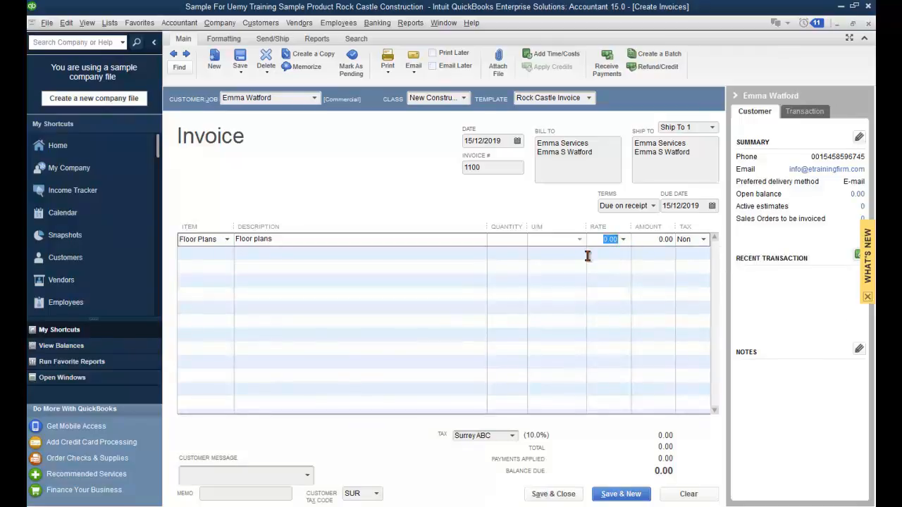
type("120")
key("Tab")
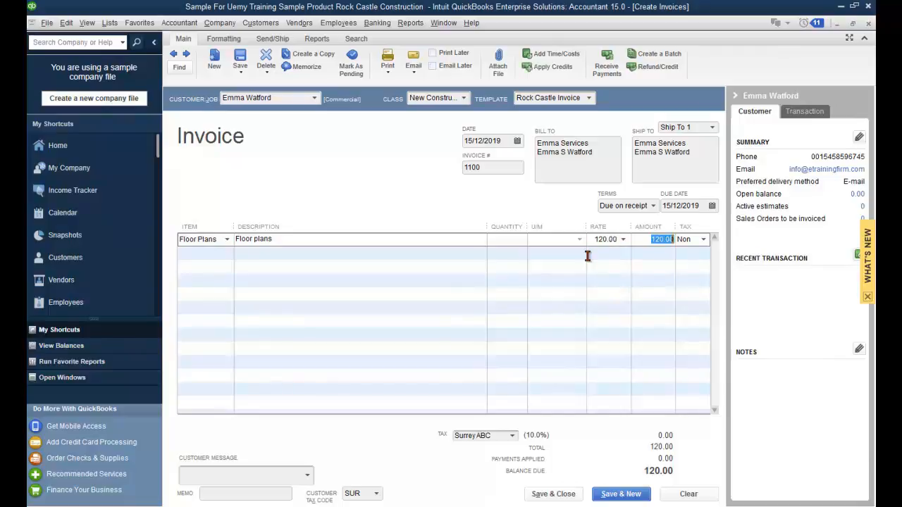
left_click(288, 304)
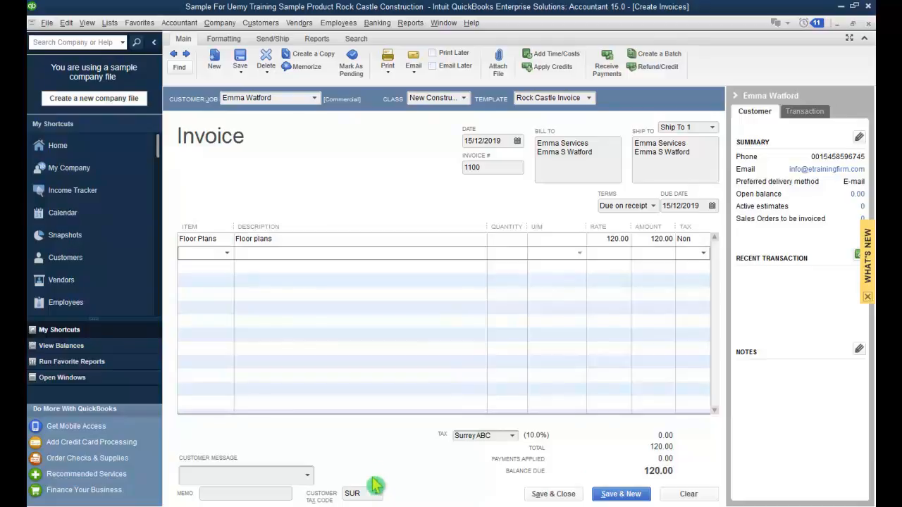
Step: Give invoice #1100 the 'Thank you for your business.' message and Surrey ABC 10.0% sales tax
left_click(308, 482)
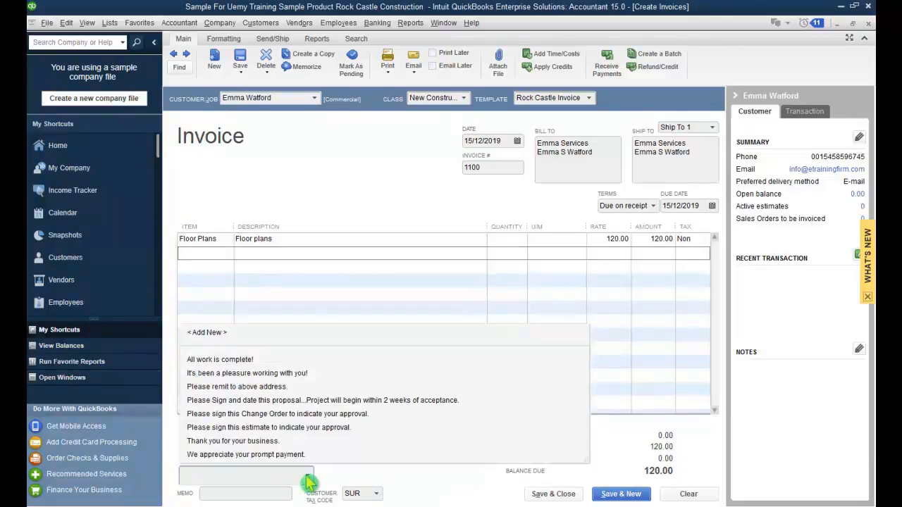
left_click(280, 442)
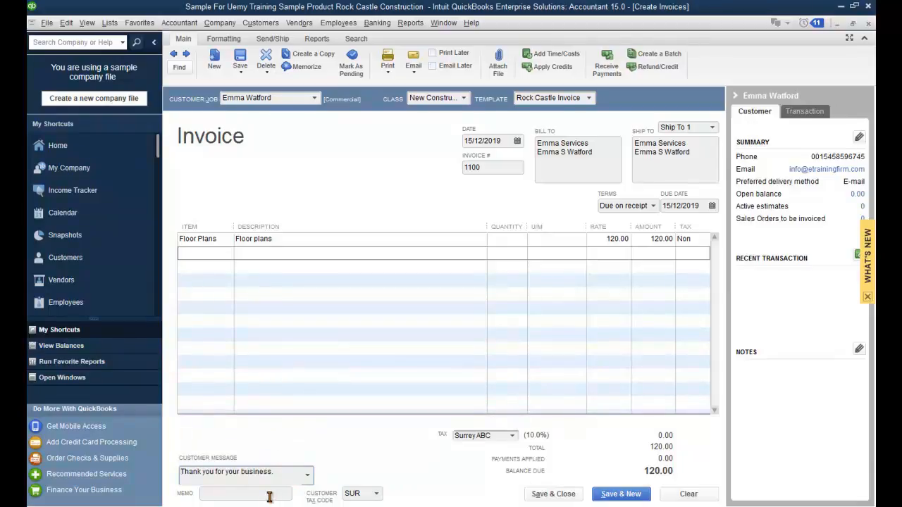
left_click(512, 436)
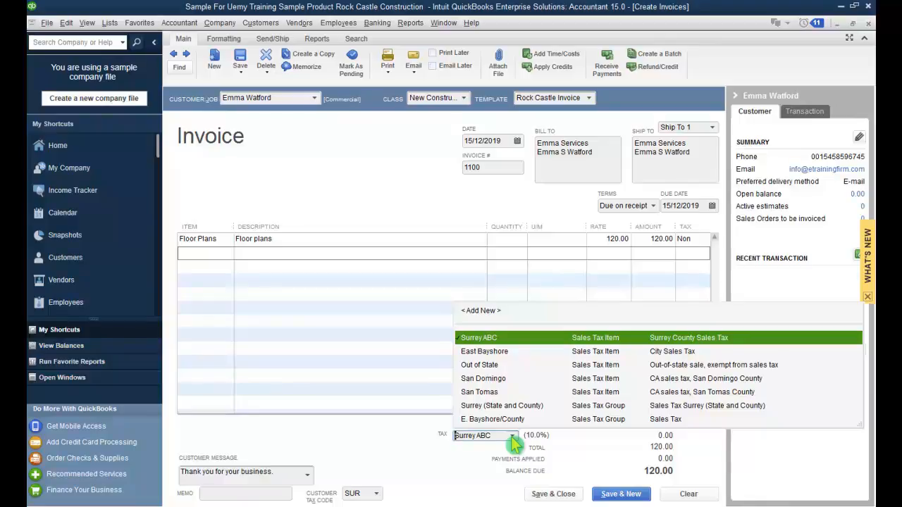
left_click(512, 436)
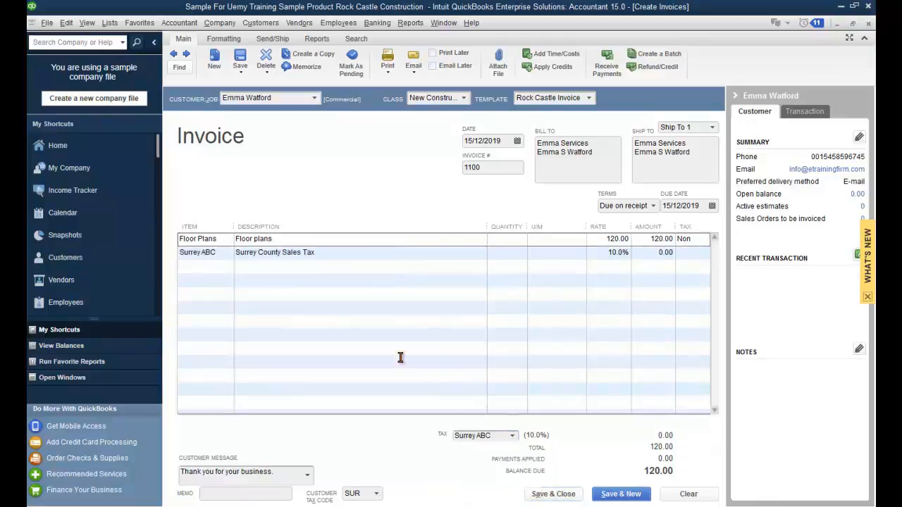
left_click(389, 73)
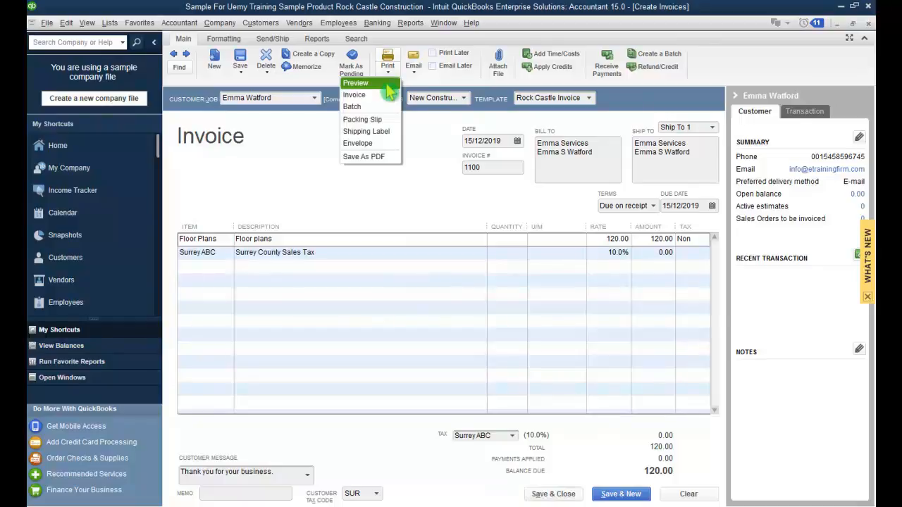
left_click(386, 83)
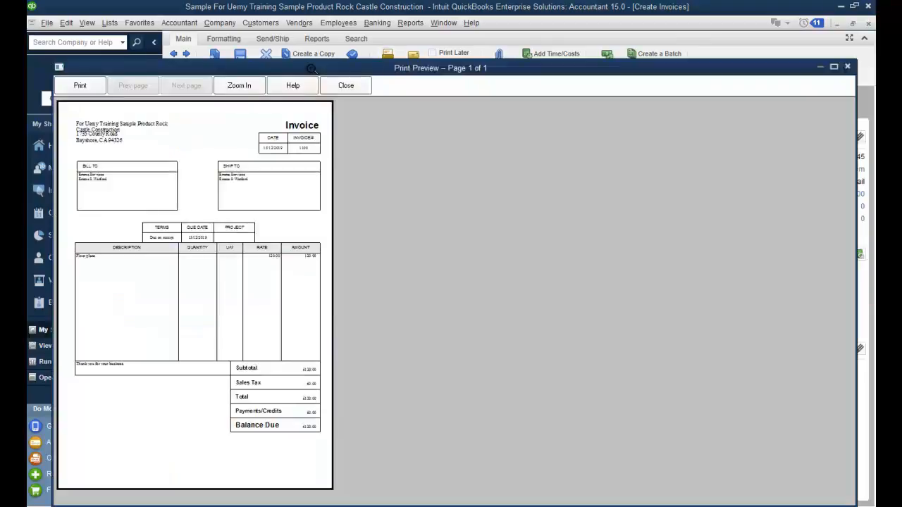
left_click(292, 281)
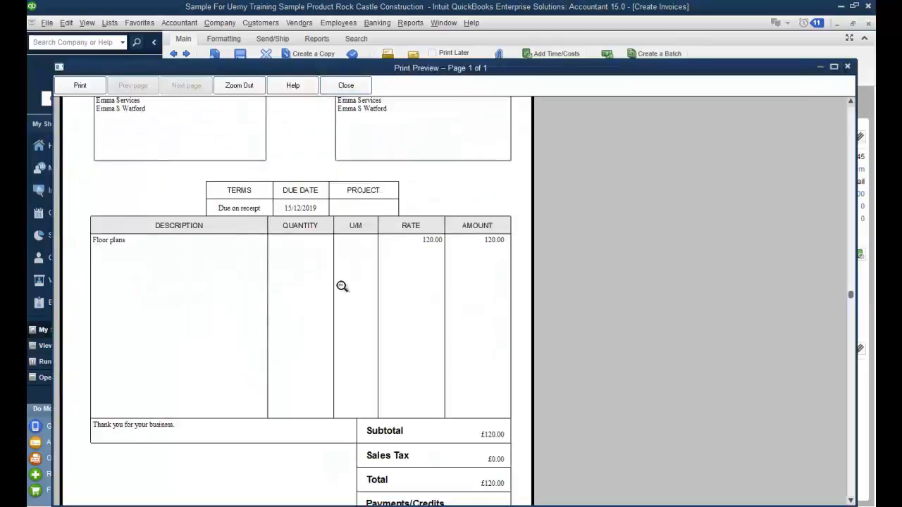
left_click(850, 103)
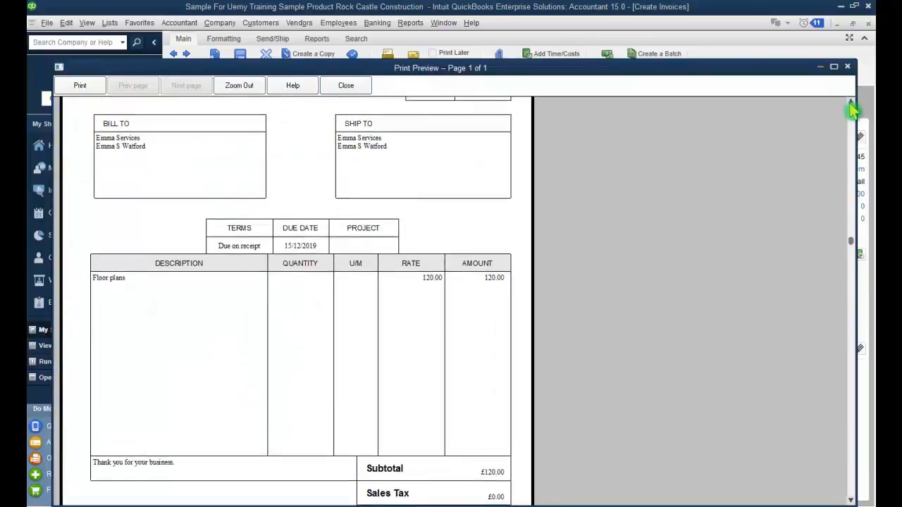
left_click(851, 103)
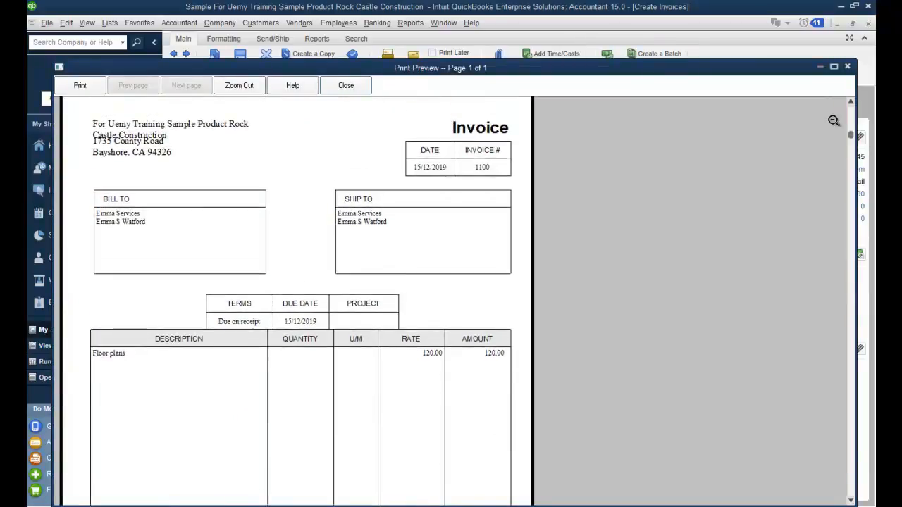
left_click(740, 360)
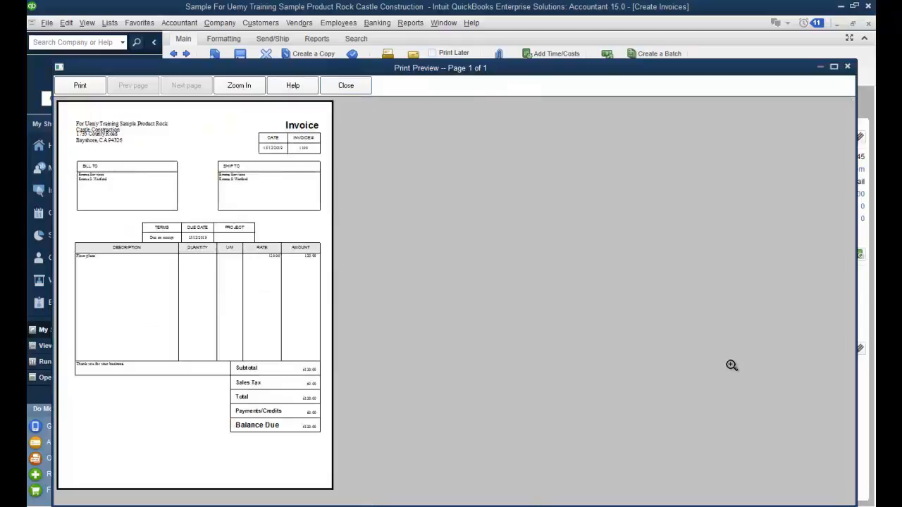
left_click(294, 445)
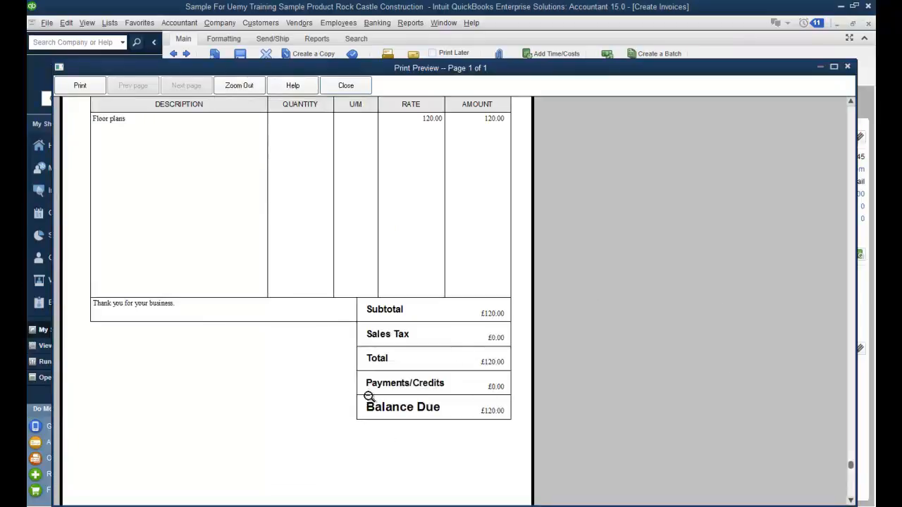
left_click(124, 310)
left_click(124, 365)
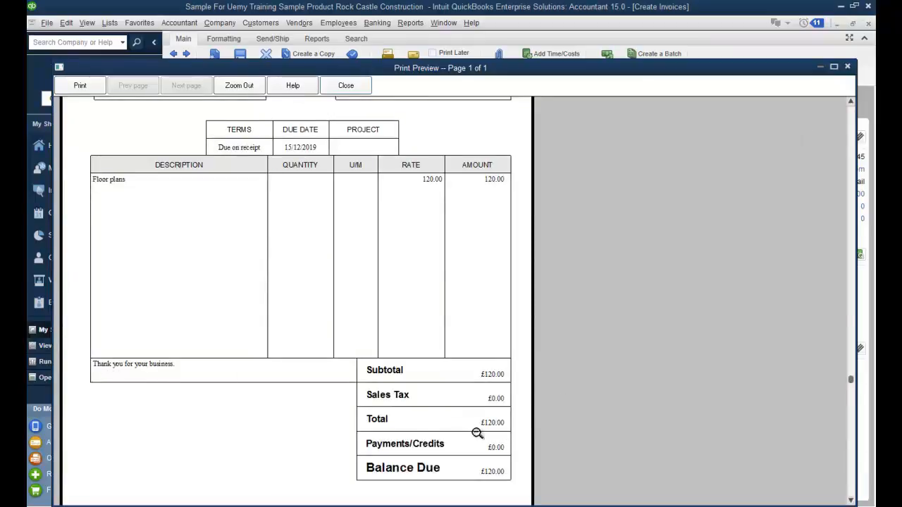
left_click(847, 67)
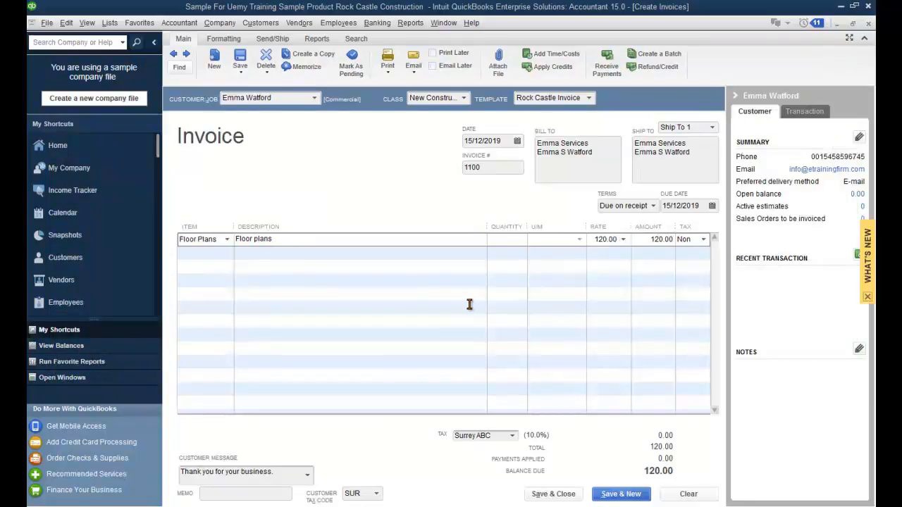
Step: Save invoice #1100, then reopen it from the Customer Center's Invoices list (120.00 open balance)
left_click(574, 496)
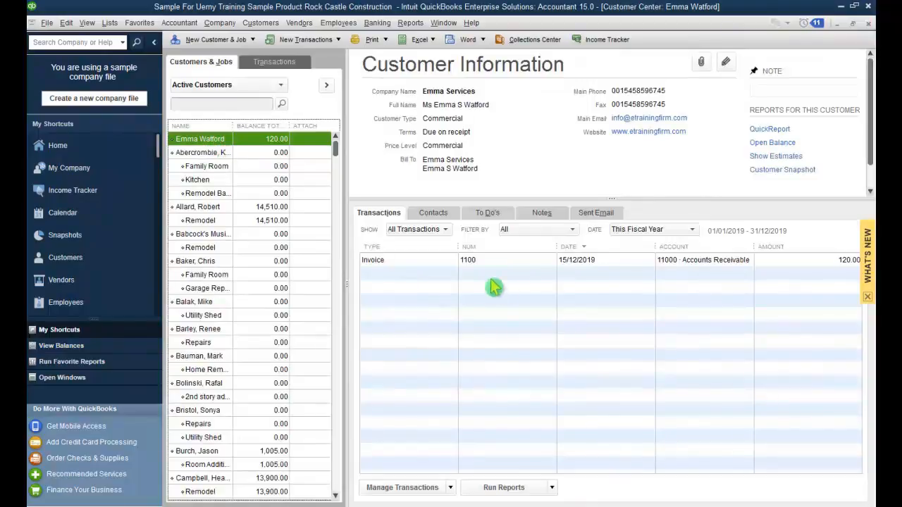
left_click(445, 266)
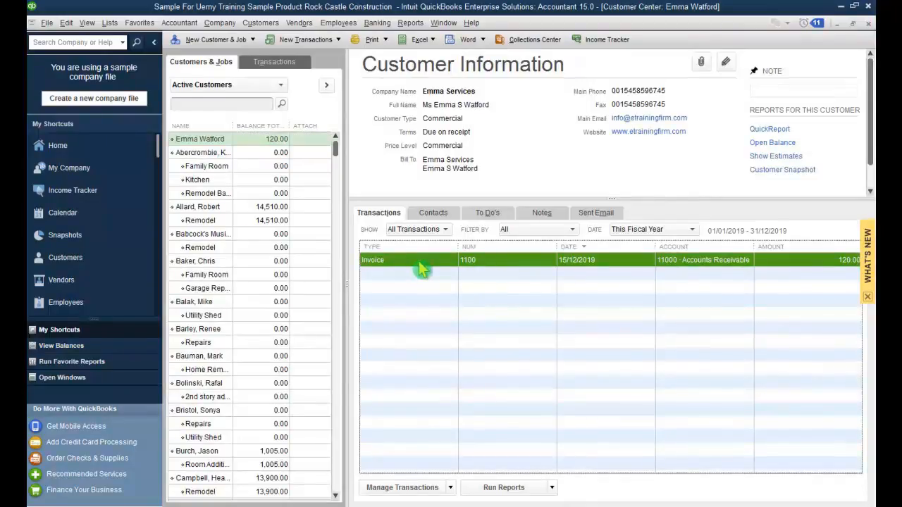
left_click(263, 61)
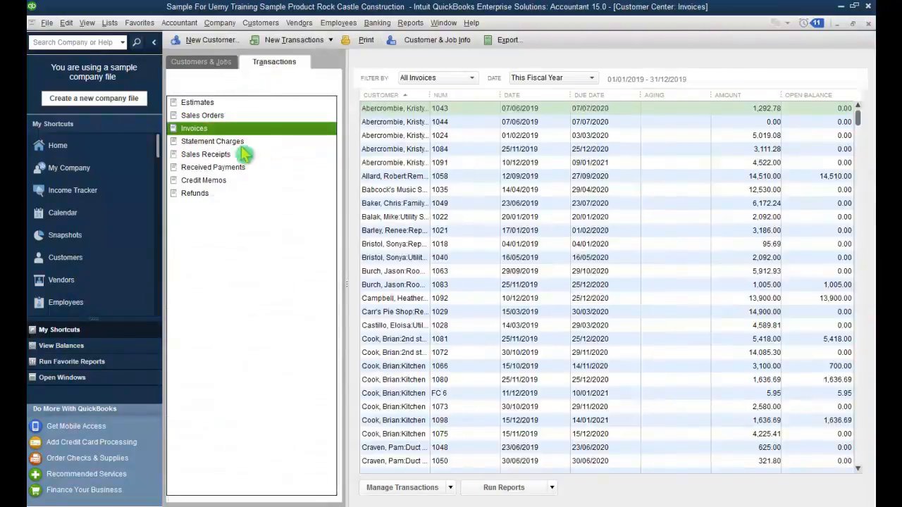
left_click_drag(861, 125, 861, 198)
left_click(451, 352)
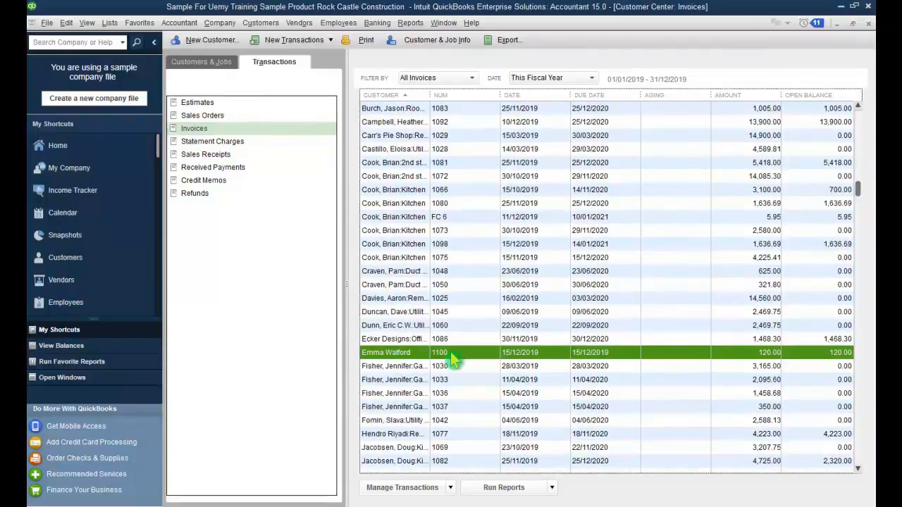
double_click(413, 355)
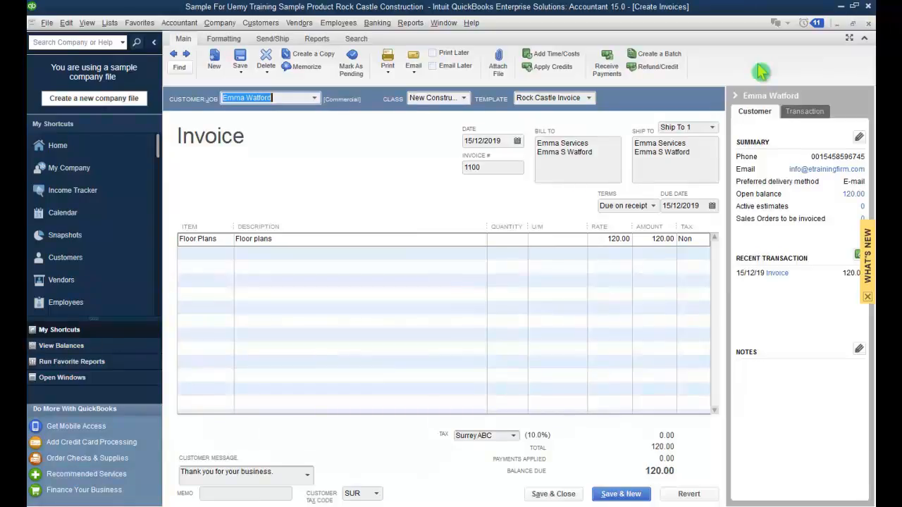
Step: Close the reopened invoice #1100 window
left_click(868, 22)
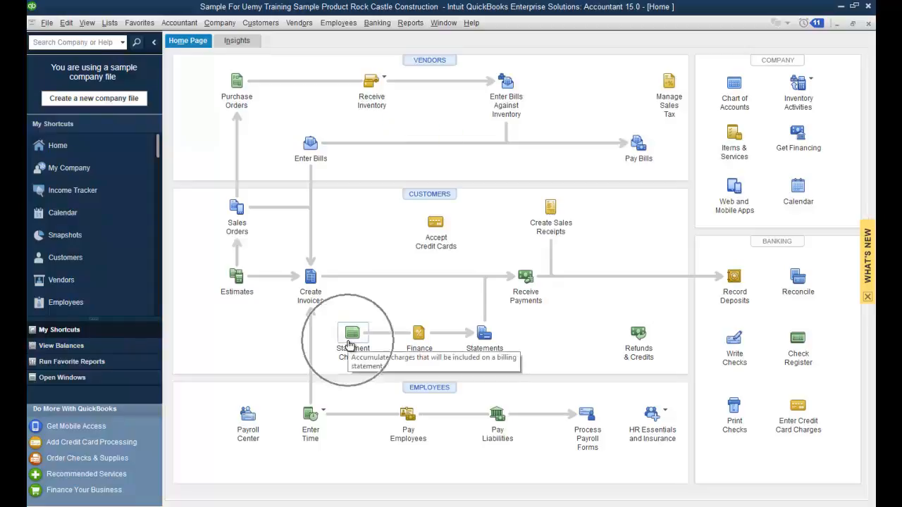
Step: Record a statement charge of 2 Blueprint changes at 10.00, described 'Change', raising the balance to 140.00
left_click(262, 25)
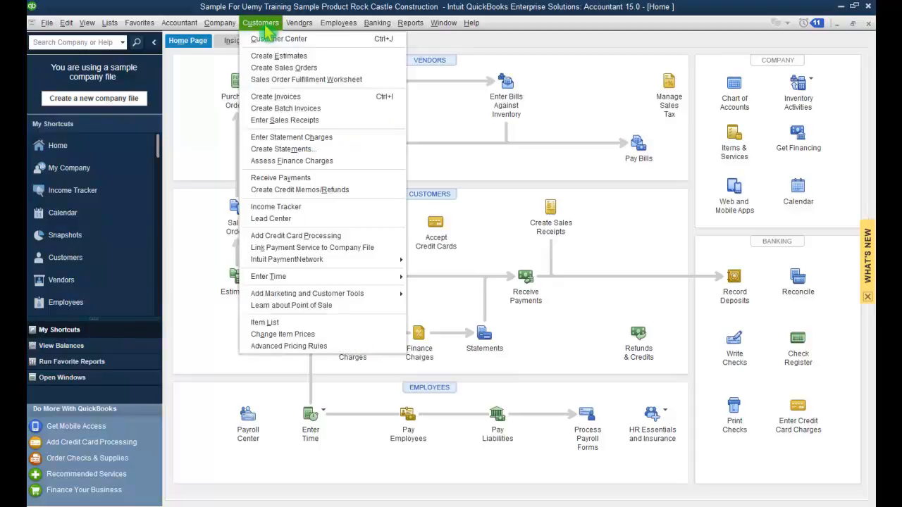
left_click(267, 140)
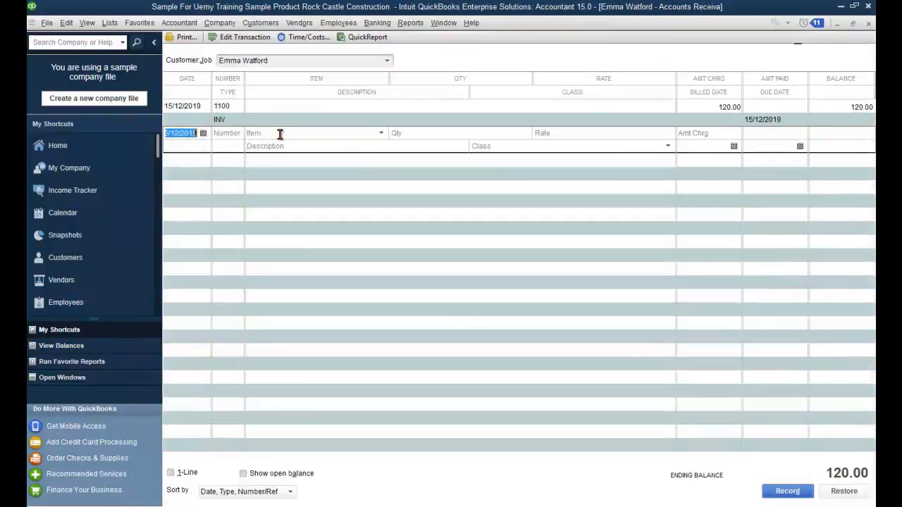
left_click(344, 133)
left_click(381, 133)
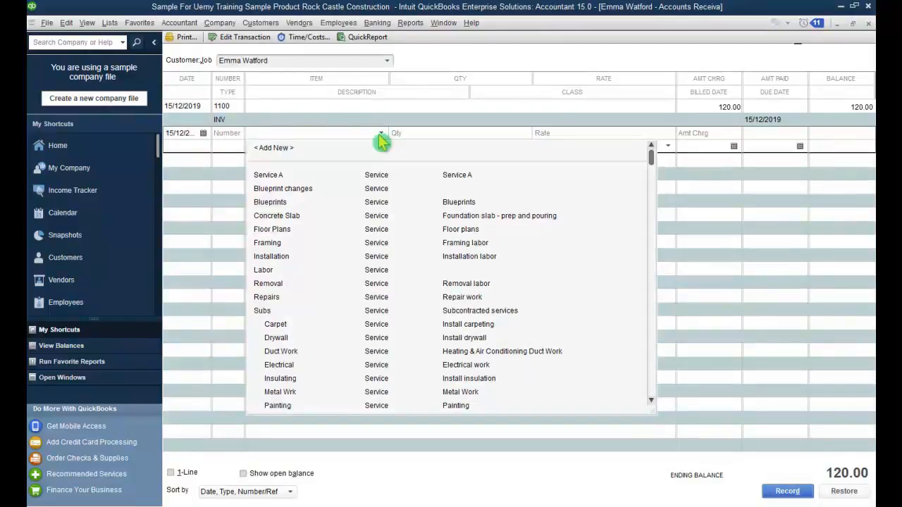
left_click(318, 192)
left_click(452, 135)
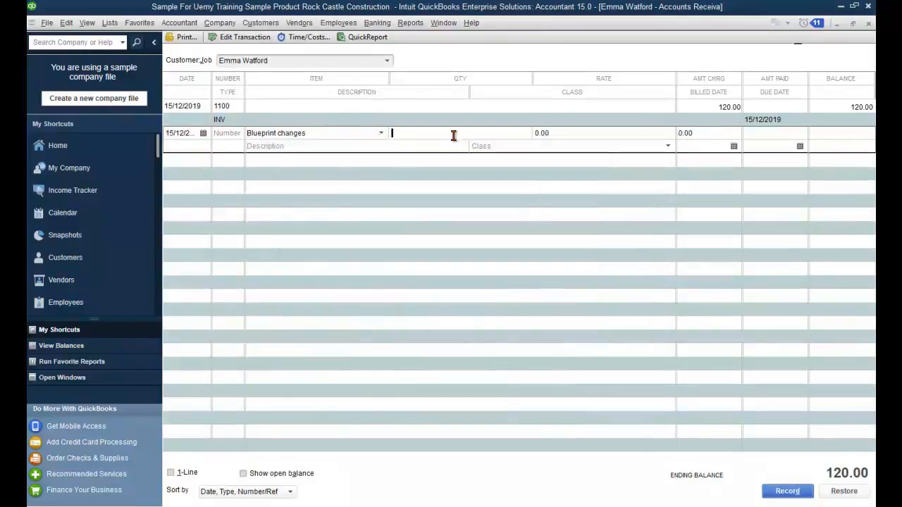
type("2")
left_click(533, 133)
type("10")
left_click(453, 146)
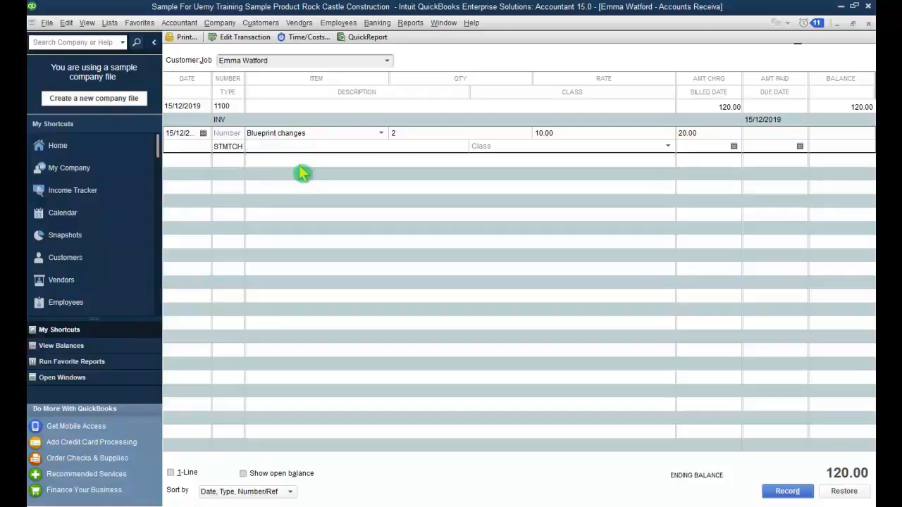
type("Change")
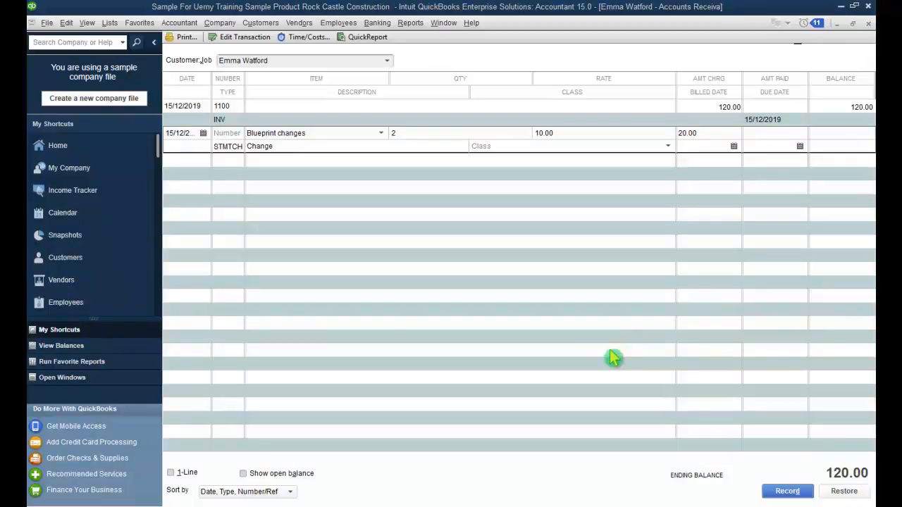
left_click(785, 490)
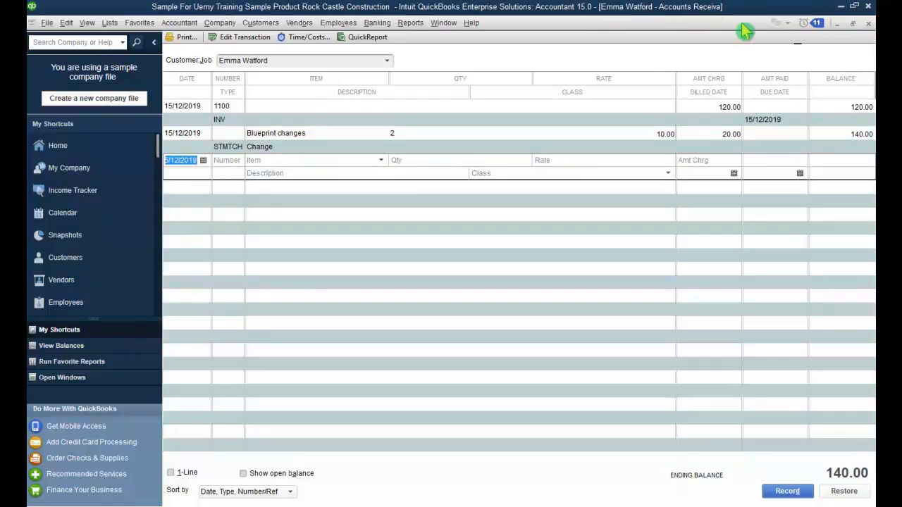
Step: Close the Accounts Receivable register window
left_click(868, 26)
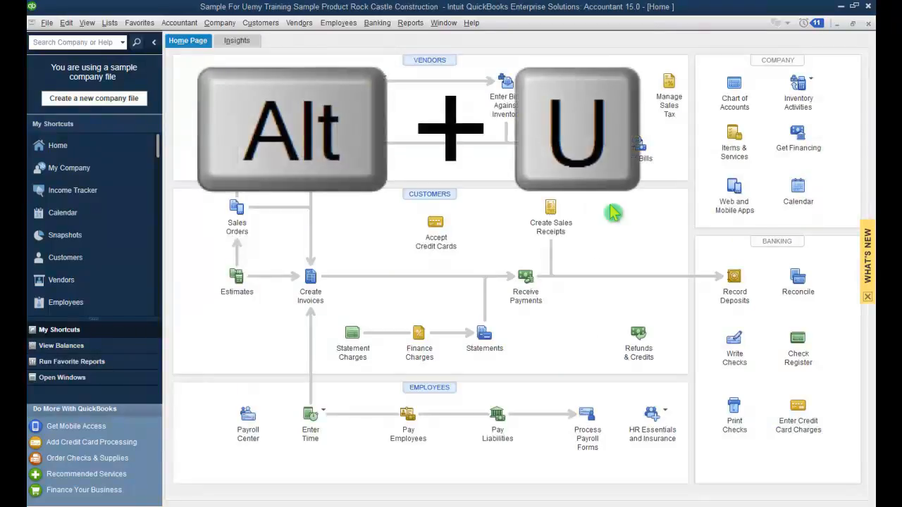
Step: Start sales order 7004 with Alt+U and choose the customer in Customer:Job
key("alt+u")
key("Down")
key("Down")
key("Down")
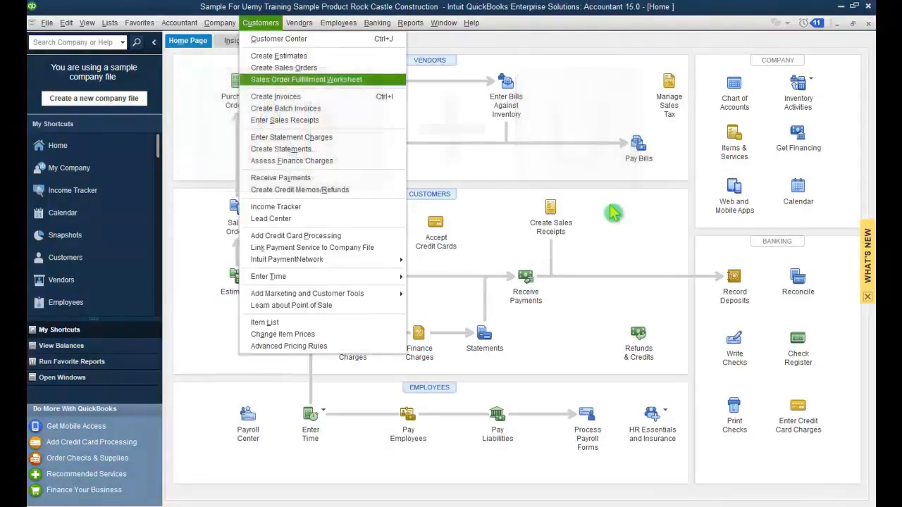
key("Up")
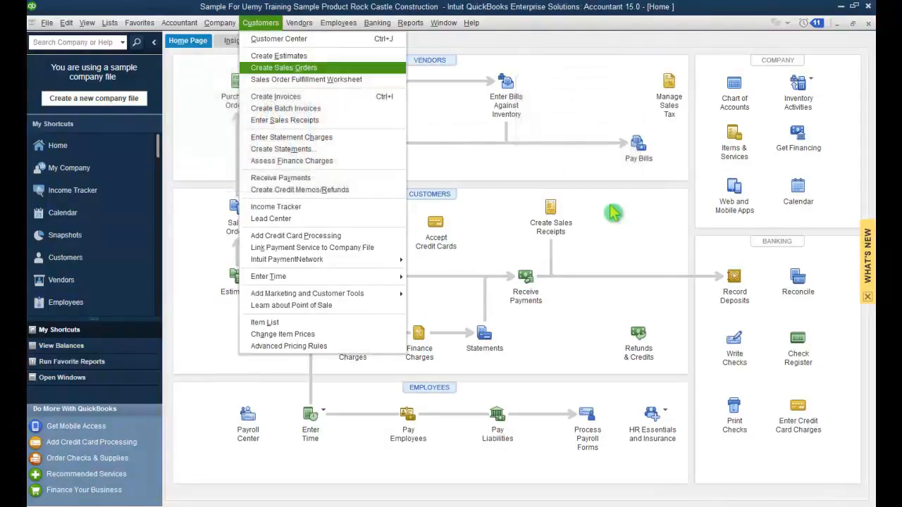
key("Return")
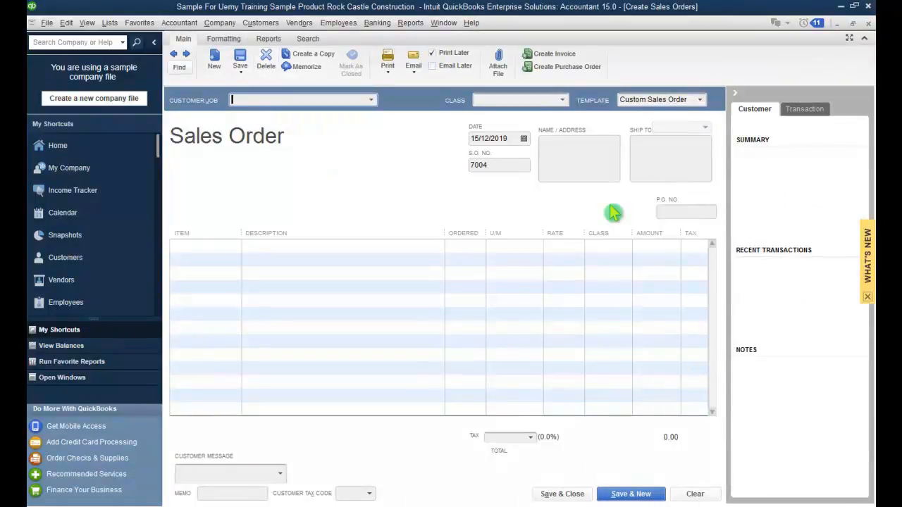
key("Tab")
key("Down")
key("Down")
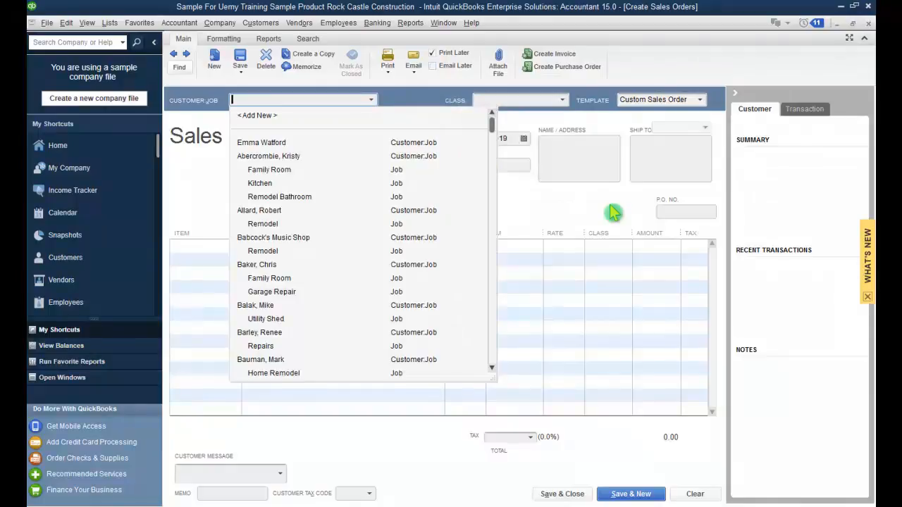
key("Return")
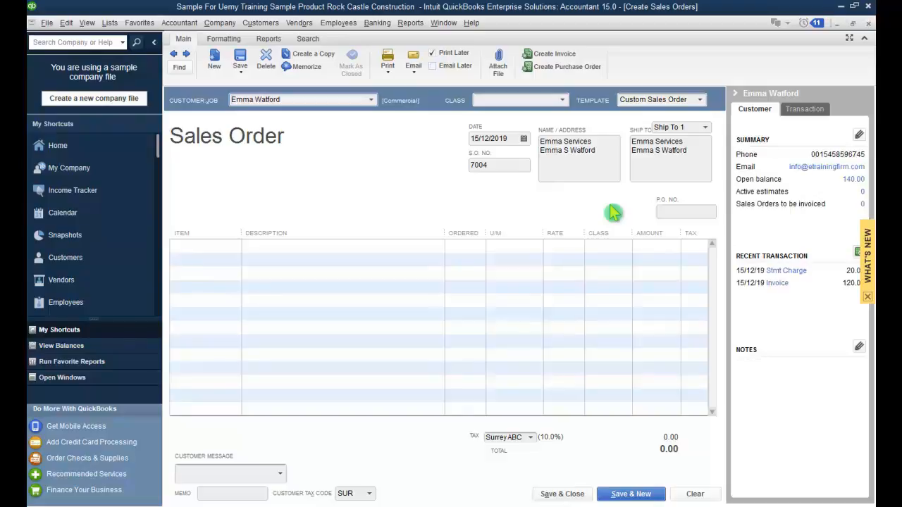
Step: Add a Ladder (Portable Ladder, 10.80) line to sales order 7004 after confirming 20 are available
key("Tab")
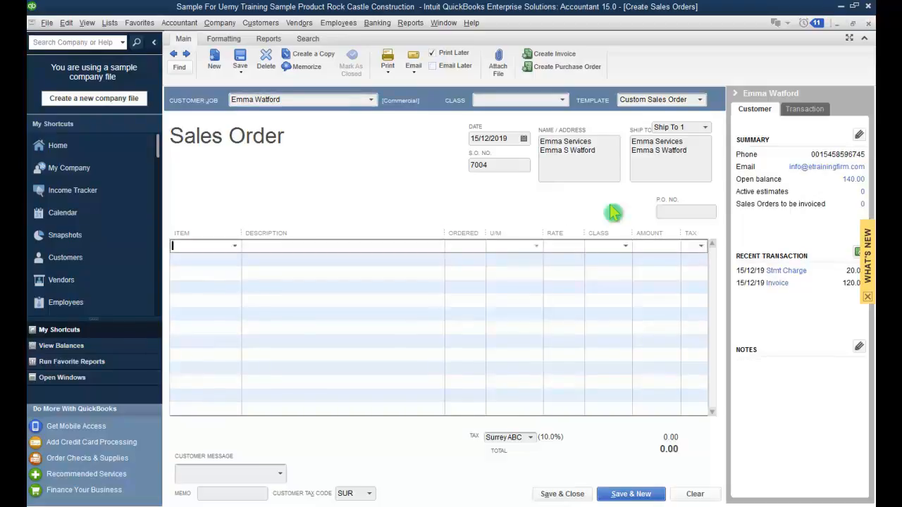
key("alt+Down")
scroll(610, 205, "down", 3)
scroll(613, 213, "down", 2)
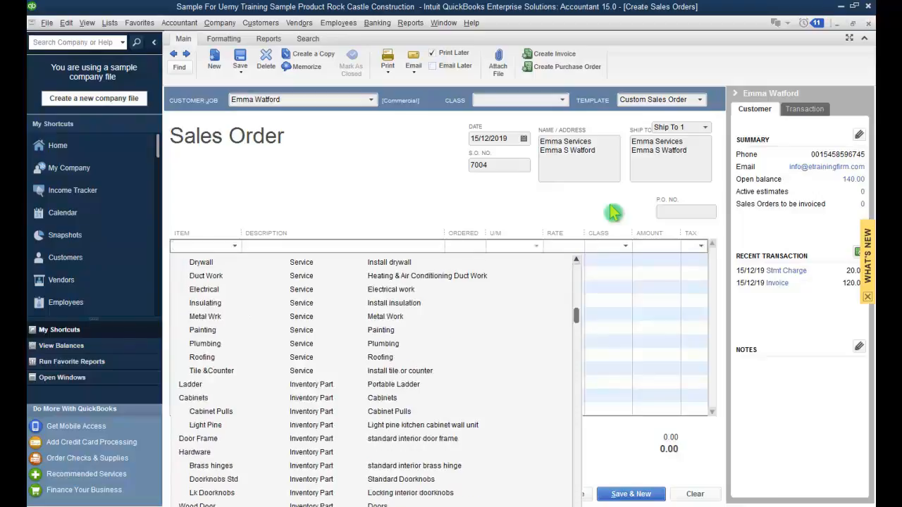
key("Return")
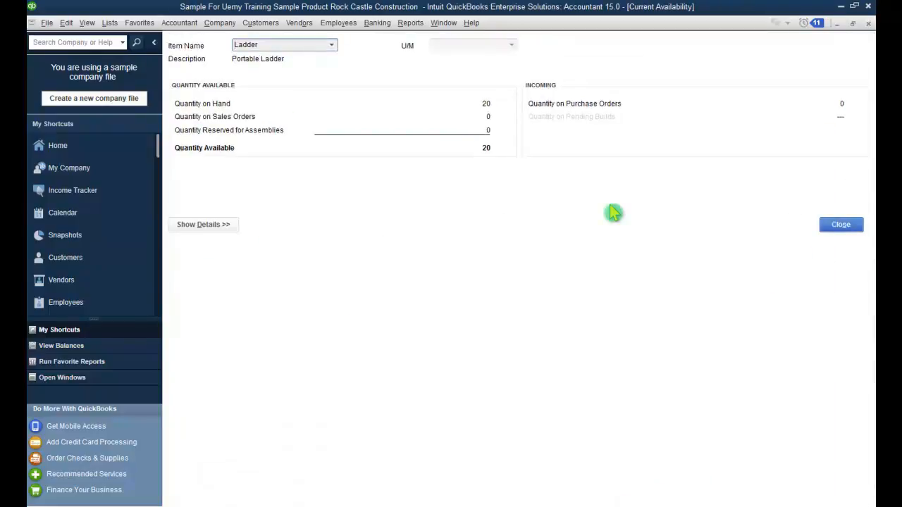
key("Escape")
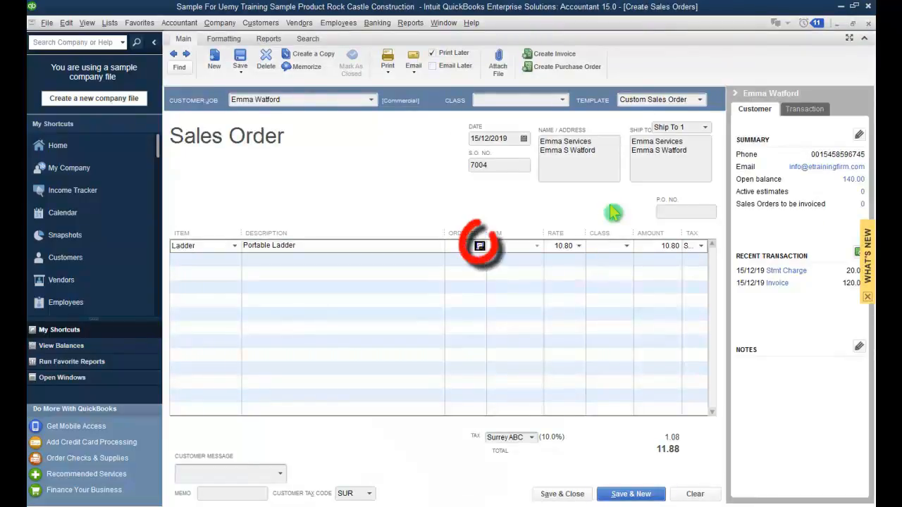
Step: Set the Ladder quantity to 2, making the line 21.60 and the taxed total 23.76
type("2")
key("Tab")
key("Tab")
key("Tab")
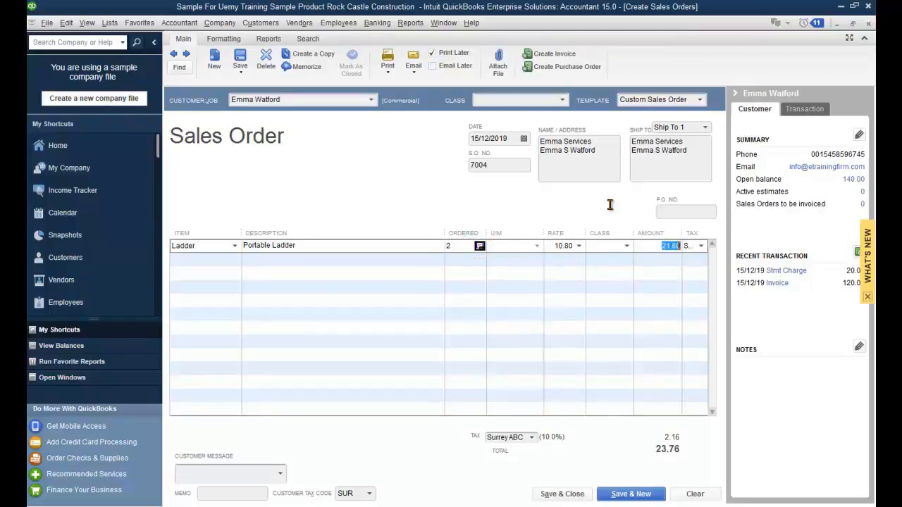
key("Tab")
key("Tab")
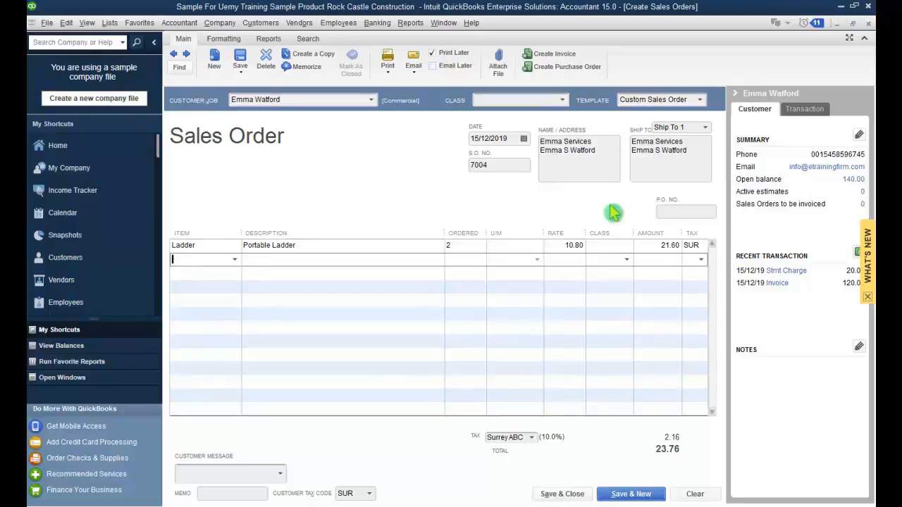
key("Tab")
key("Tab")
Step: Save and close sales order 7004, then open blank invoice #1101 with Ctrl+I
key("alt+a")
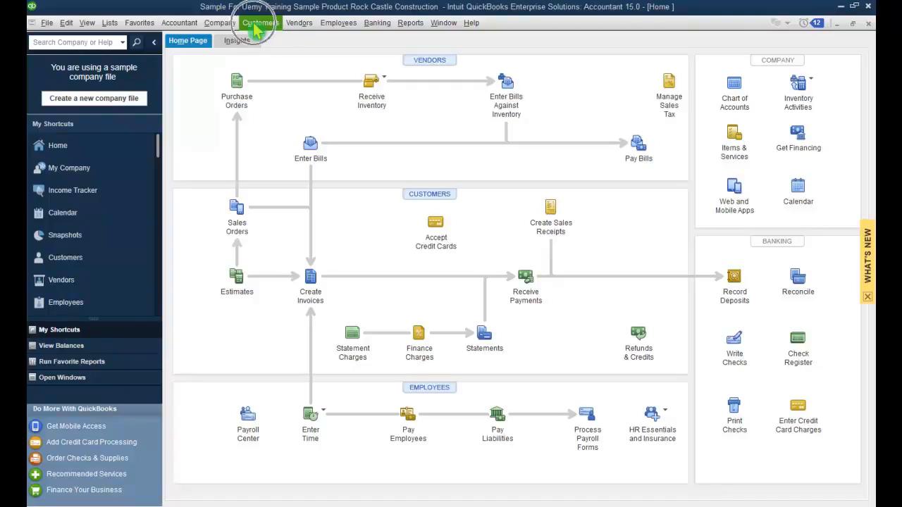
left_click(253, 25)
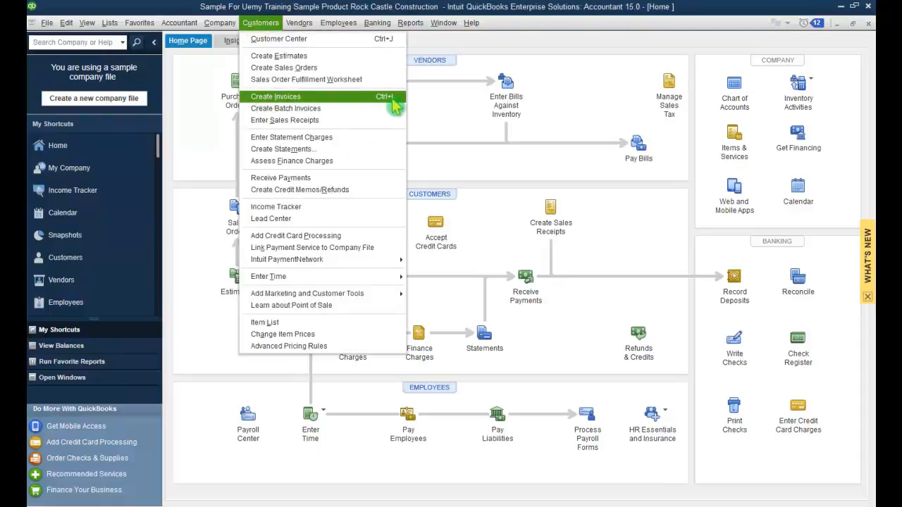
key("ctrl+i")
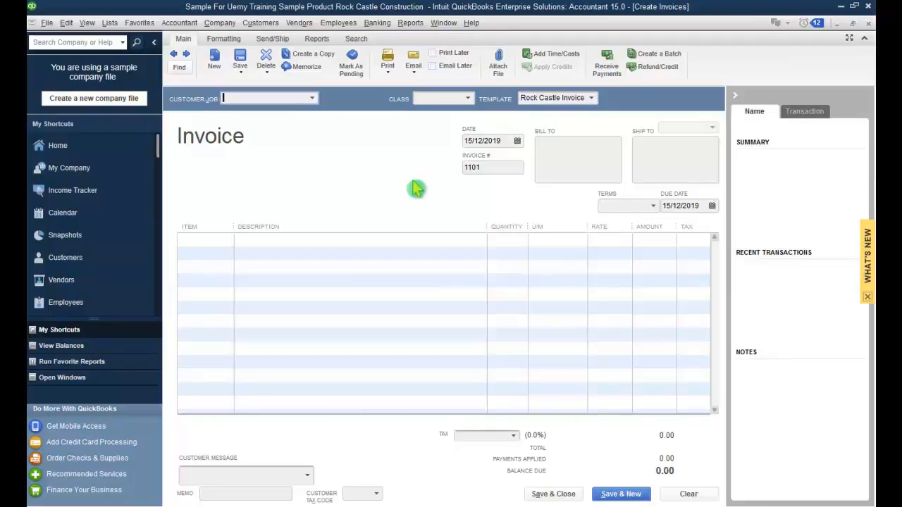
left_click(312, 99)
left_click(317, 100)
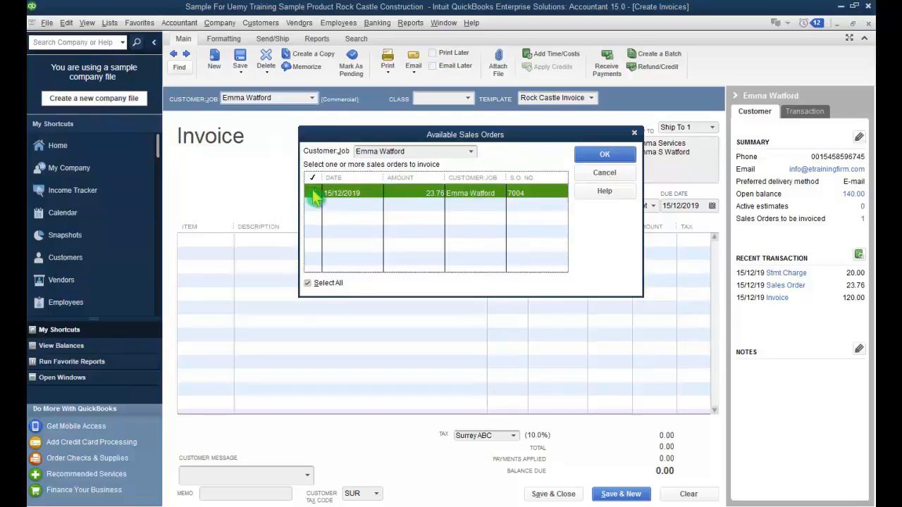
left_click(315, 195)
left_click(312, 192)
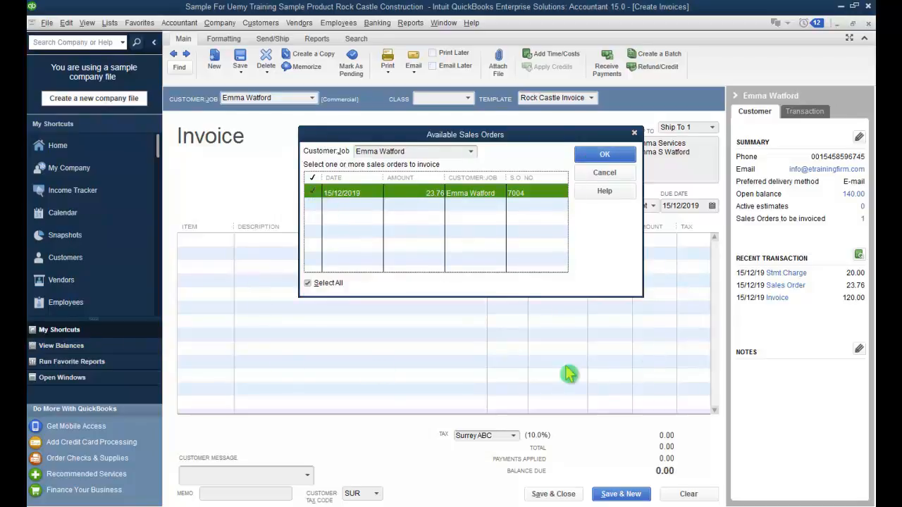
left_click(621, 156)
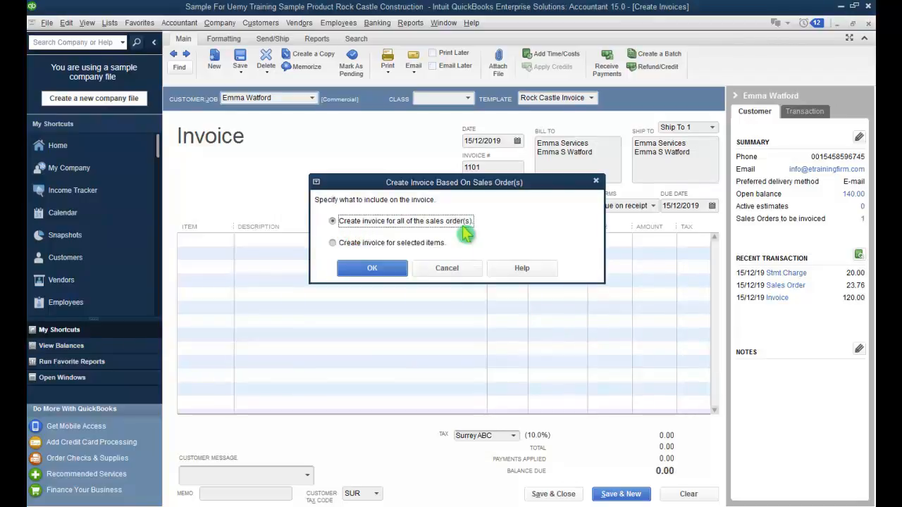
Step: Invoice only the 2 Portable Ladders from sales order 7004 at 10.80, totalling 23.76
left_click(335, 244)
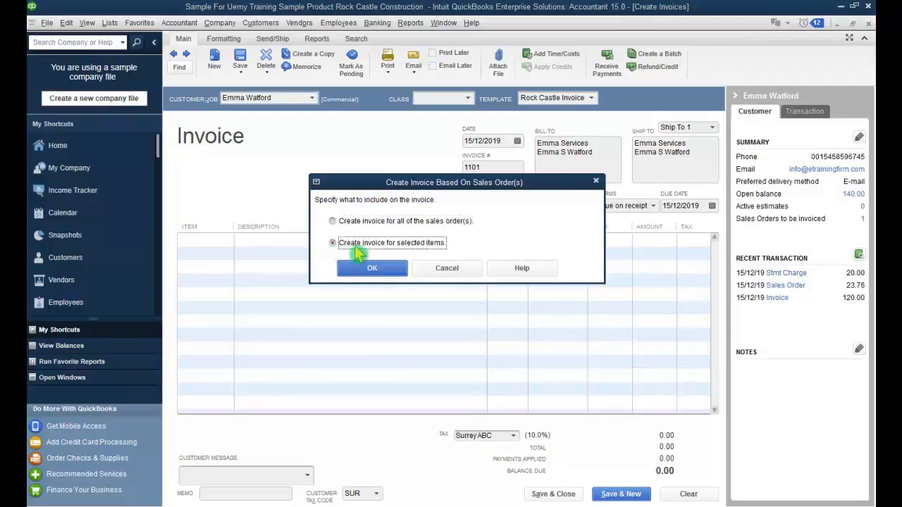
left_click(388, 272)
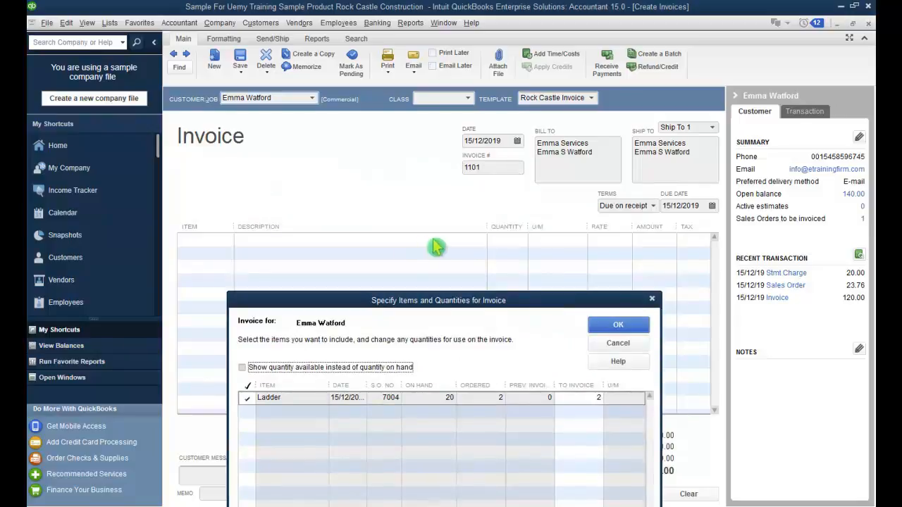
left_click_drag(536, 304, 535, 156)
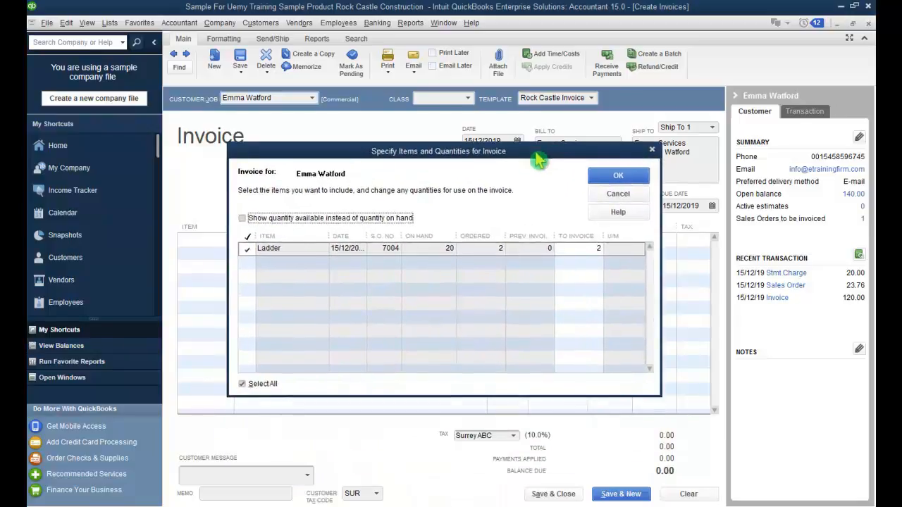
left_click(617, 177)
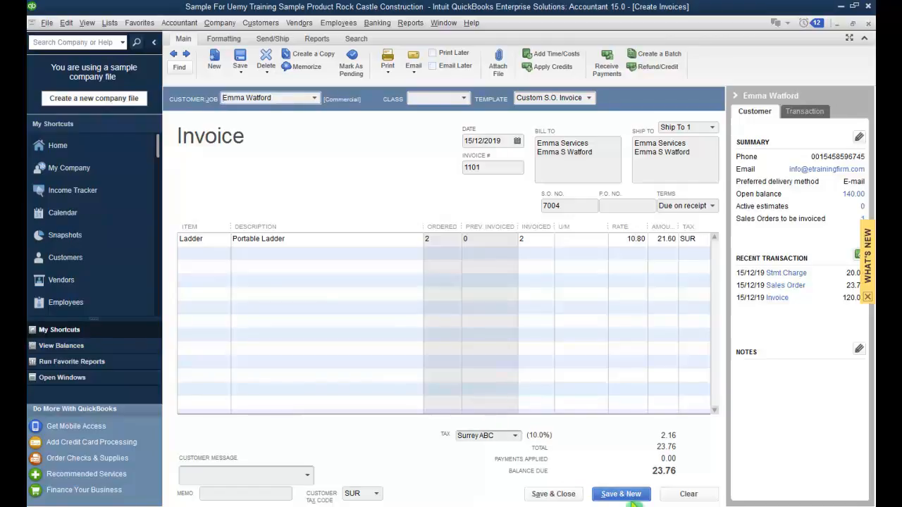
Step: Save and close invoice #1101 for 23.76, then open the Customers menu
left_click(568, 497)
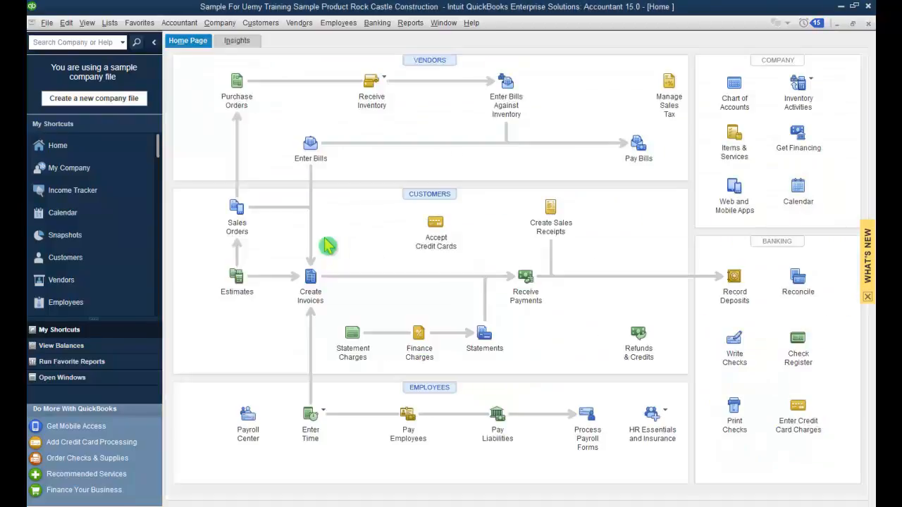
left_click(268, 29)
left_click(262, 24)
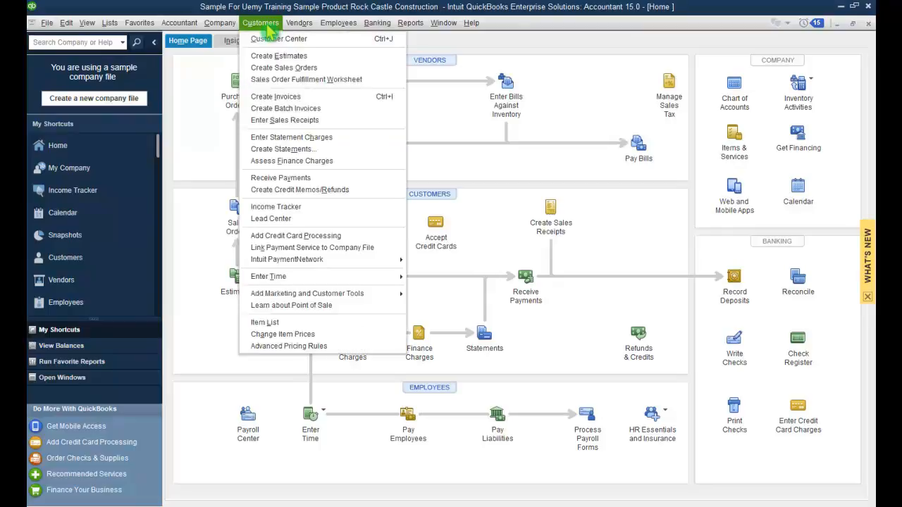
left_click(377, 197)
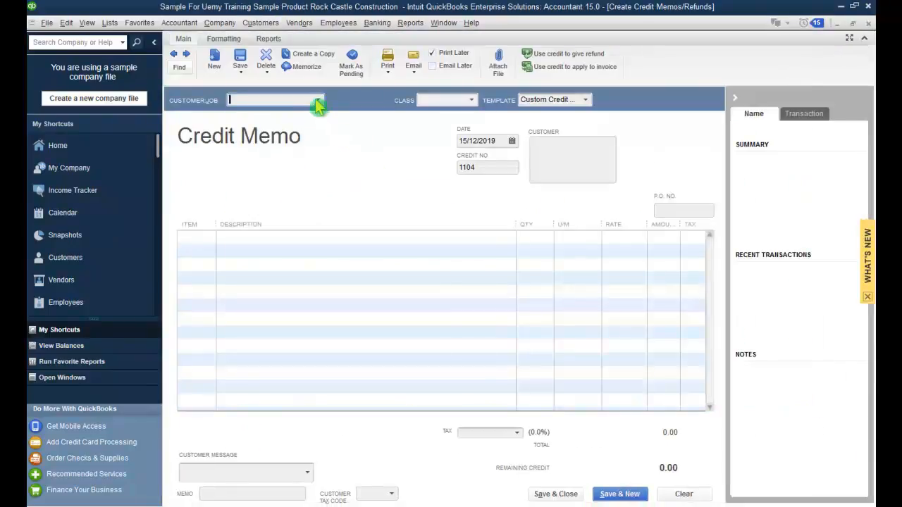
left_click(317, 101)
left_click(282, 143)
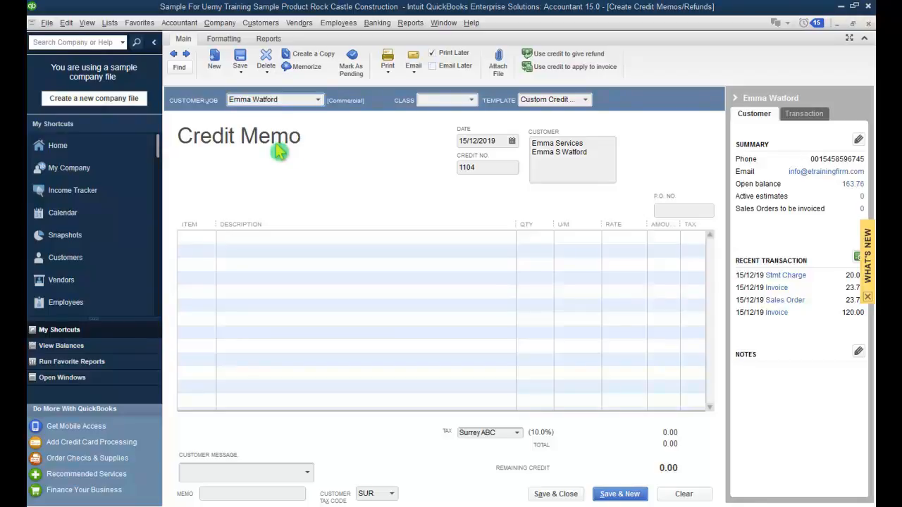
left_click(242, 236)
left_click(208, 235)
left_click(209, 238)
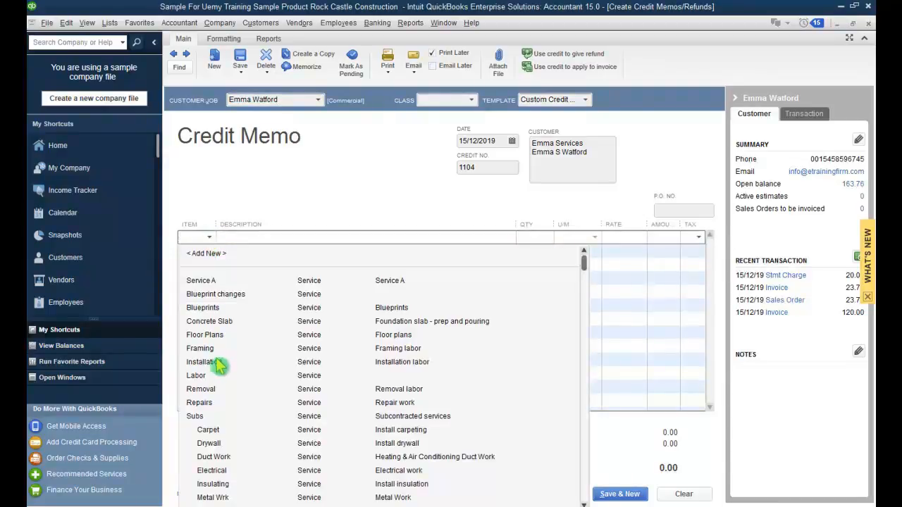
scroll(220, 365, "down", 3)
left_click(235, 431)
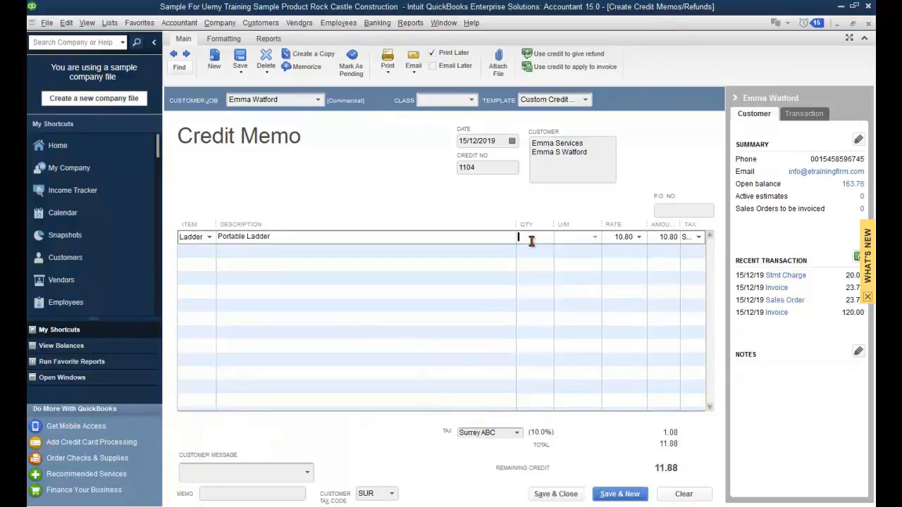
key("Tab")
key("Tab")
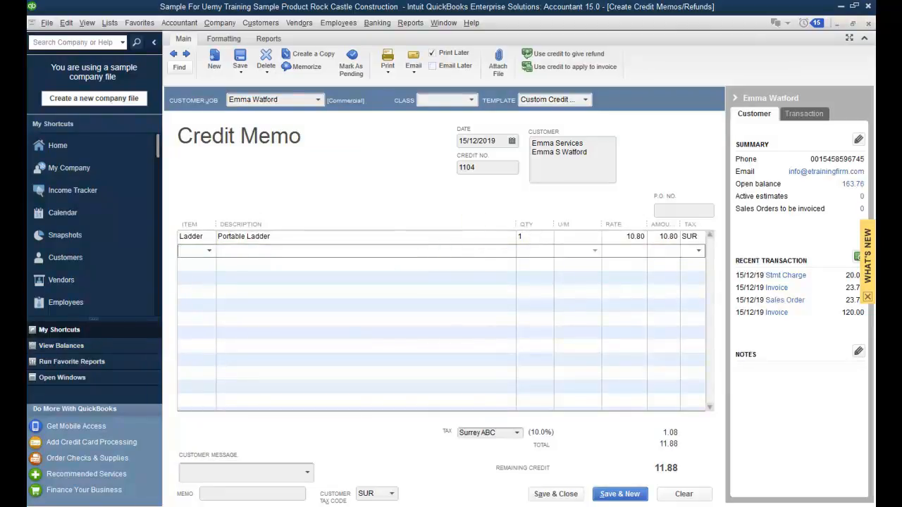
Step: Save credit memo #1104 for 11.88 and retain it as an available credit
left_click(577, 497)
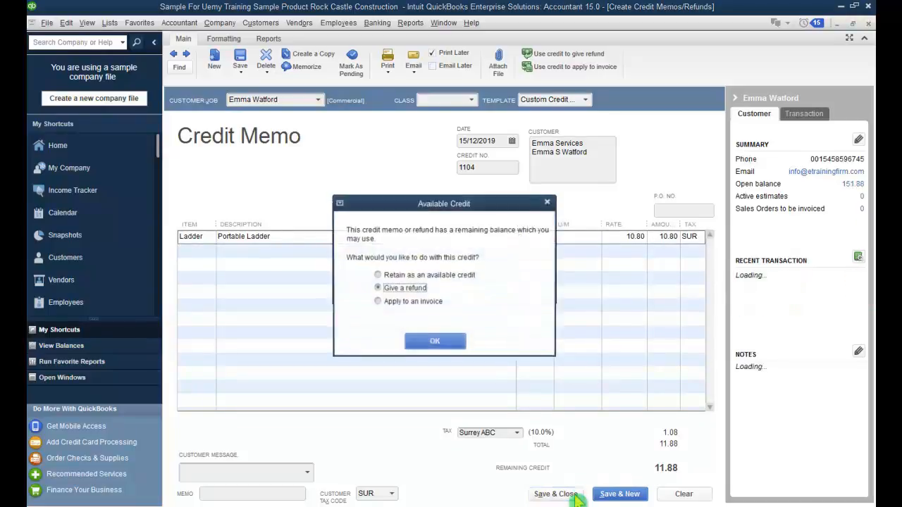
left_click(377, 276)
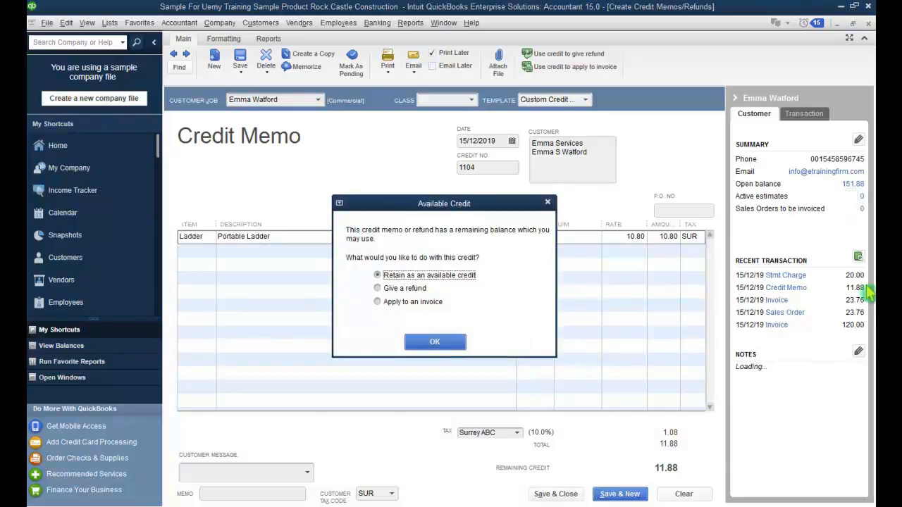
left_click(455, 344)
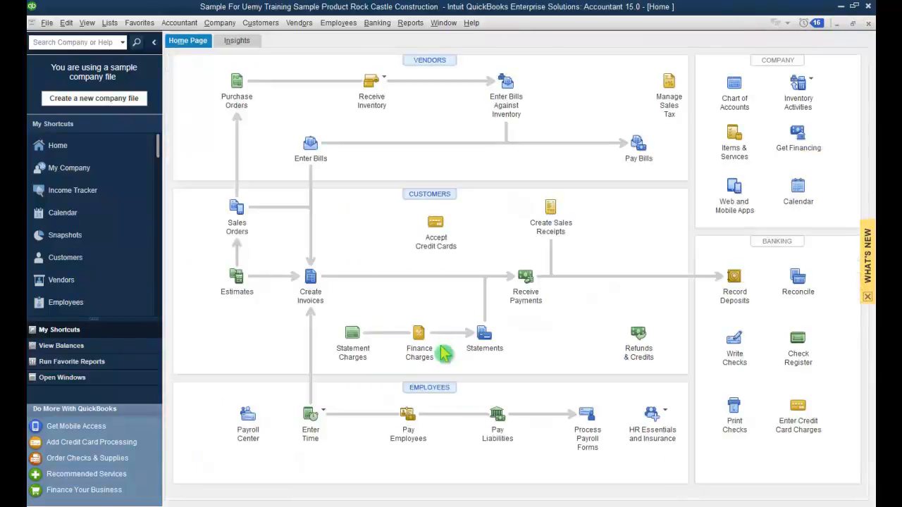
left_click(270, 27)
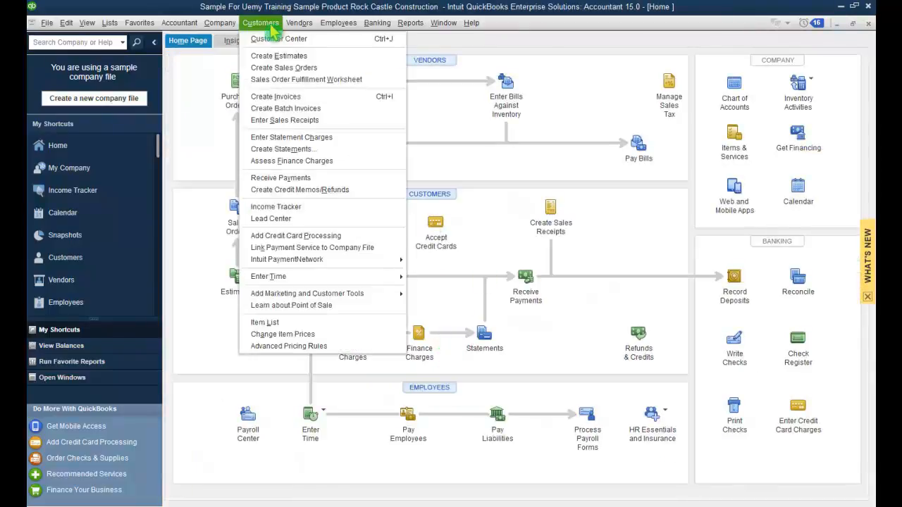
left_click(253, 192)
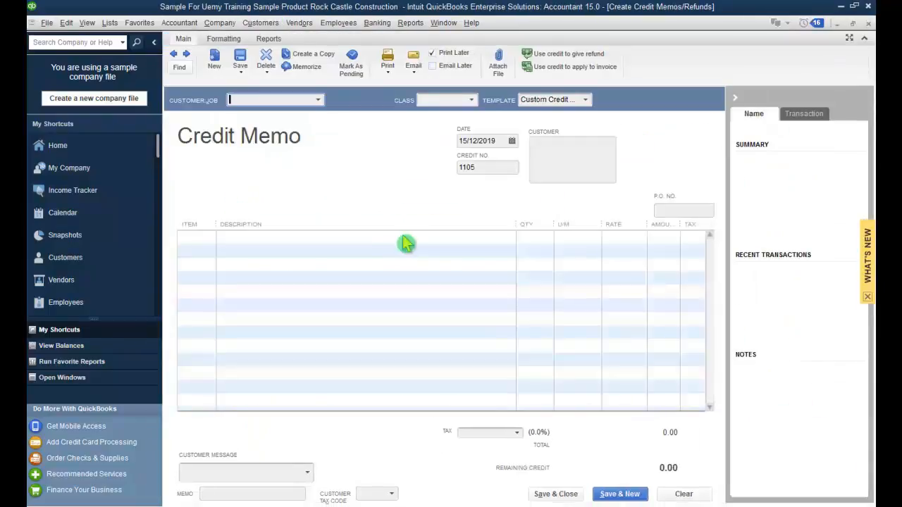
left_click(317, 99)
left_click(310, 138)
left_click(216, 244)
left_click(215, 246)
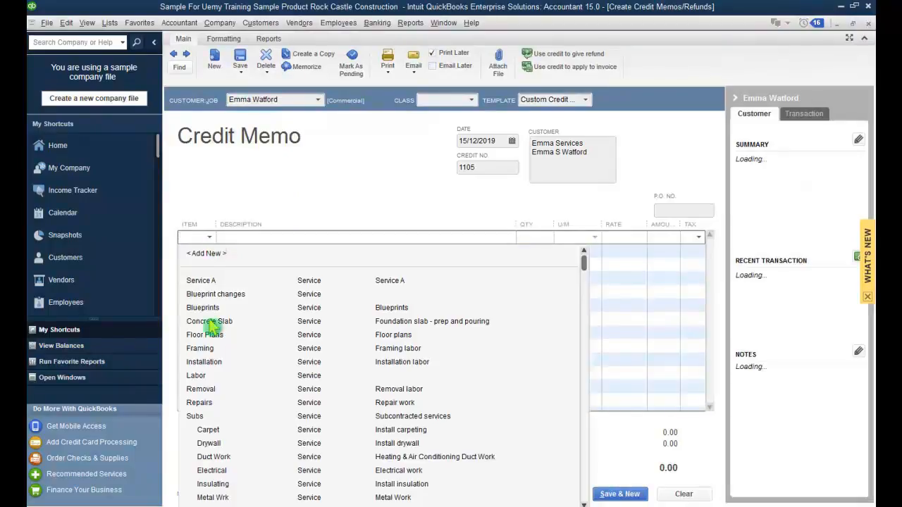
scroll(227, 454, "down", 3)
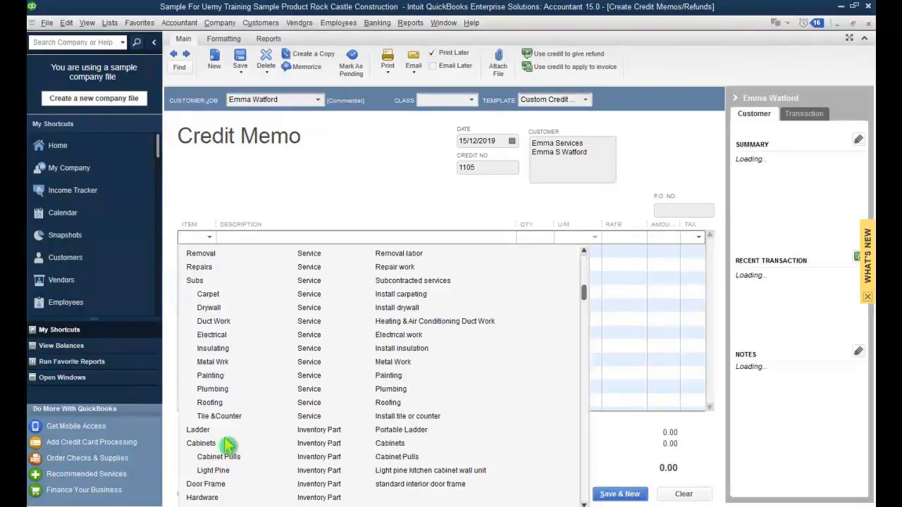
left_click(226, 430)
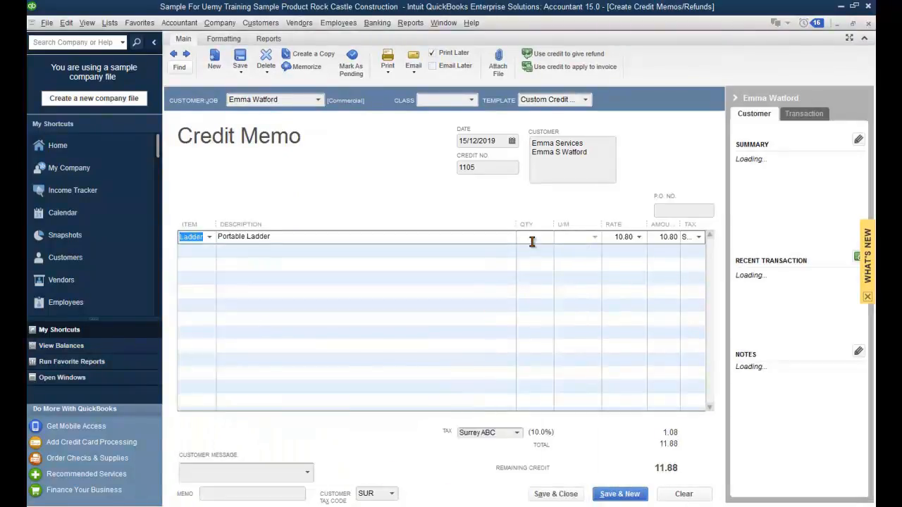
left_click(533, 240)
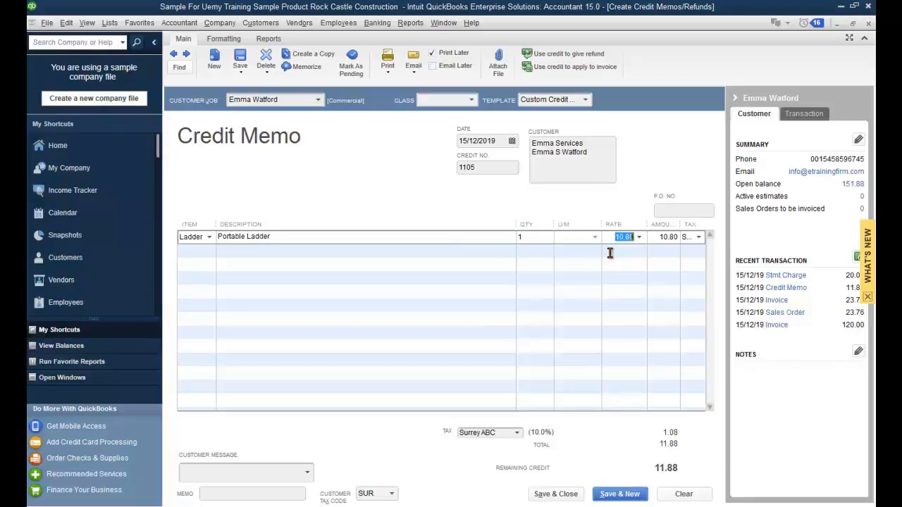
key("Tab")
key("Tab")
key("Tab")
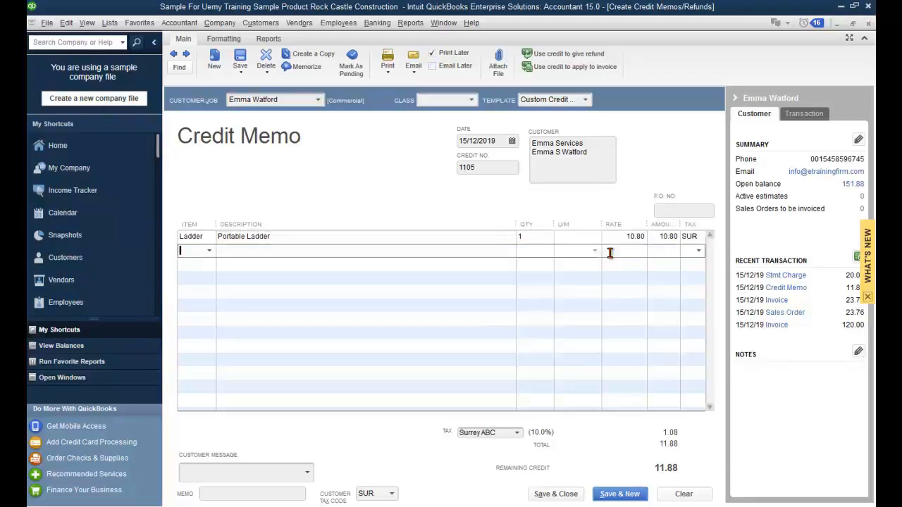
left_click(576, 495)
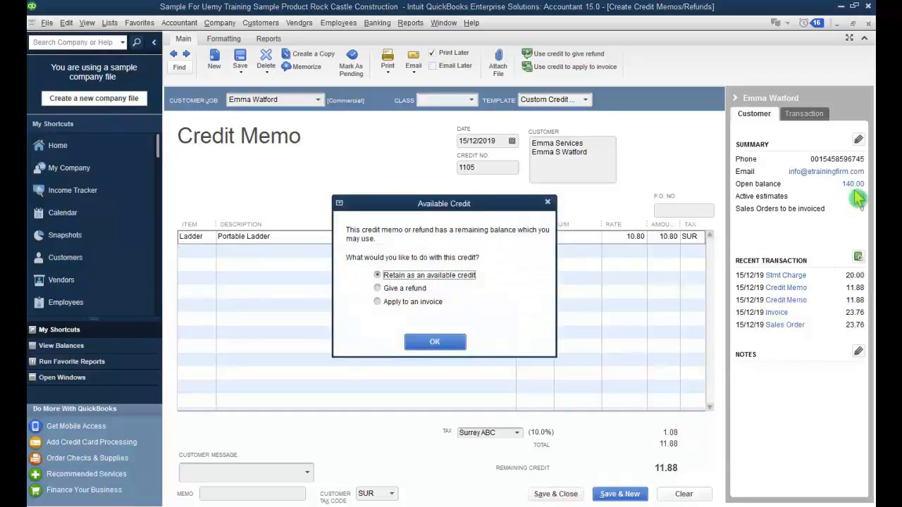
left_click(378, 289)
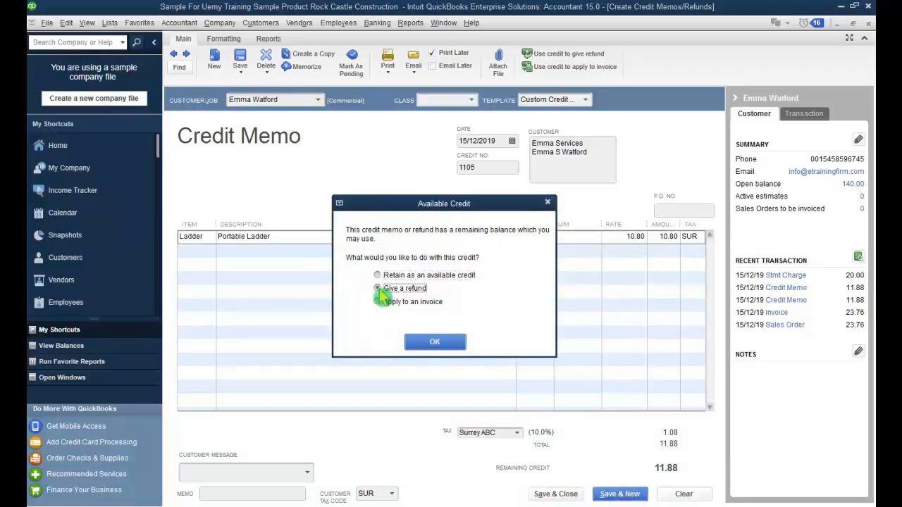
left_click(447, 347)
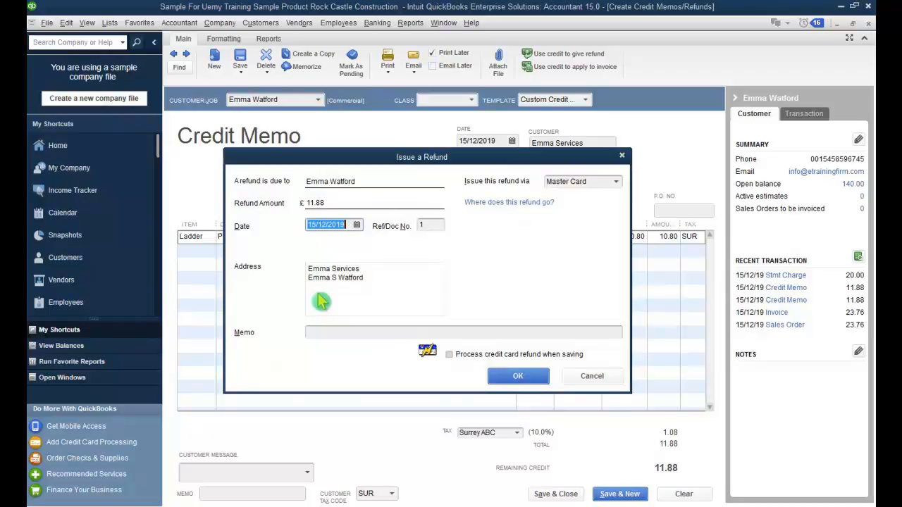
left_click(616, 181)
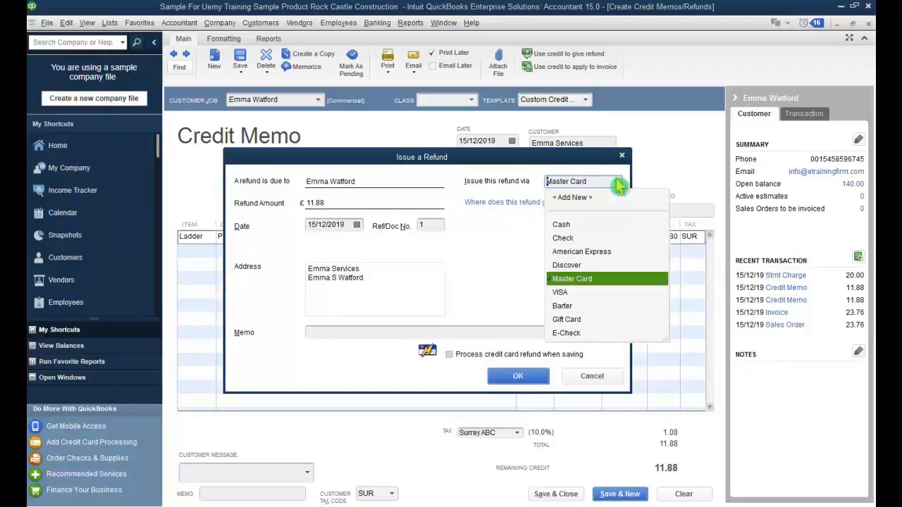
left_click(589, 240)
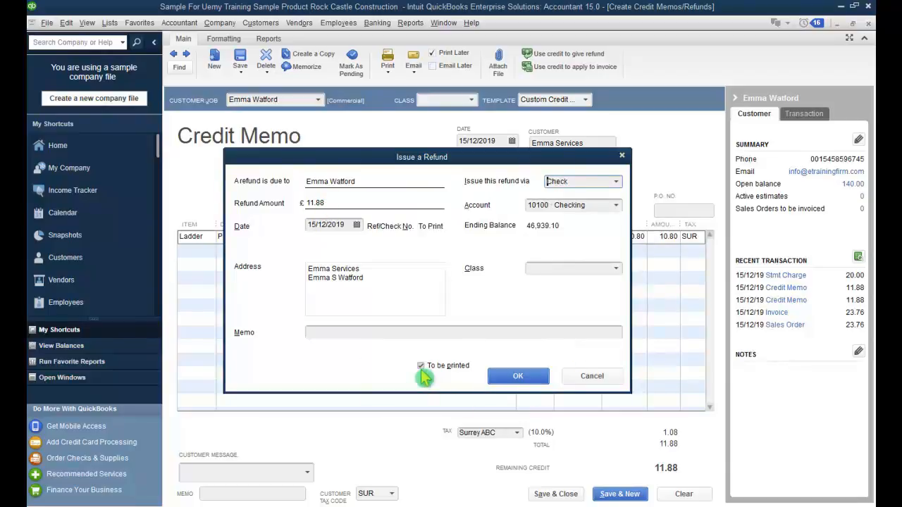
left_click(521, 379)
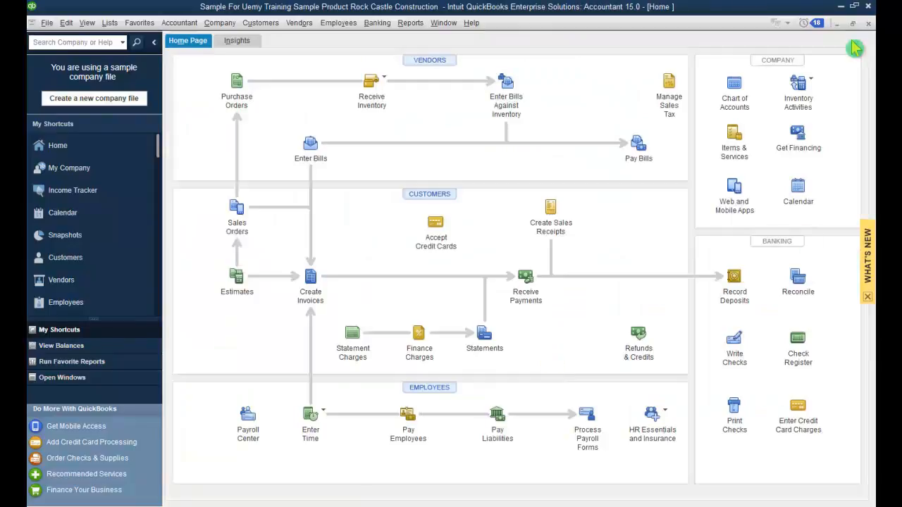
Step: Review the Reminders list showing the 11.88 refund check waiting to print, then close it
left_click(810, 31)
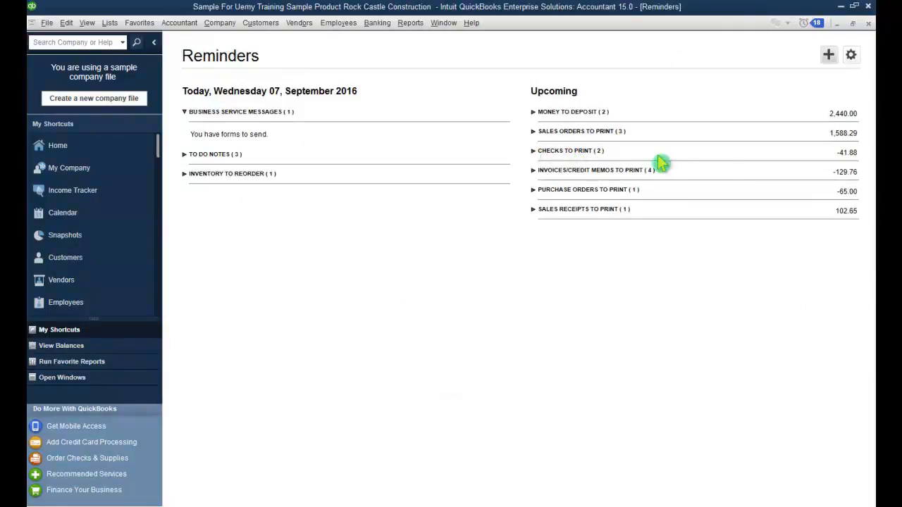
left_click(535, 157)
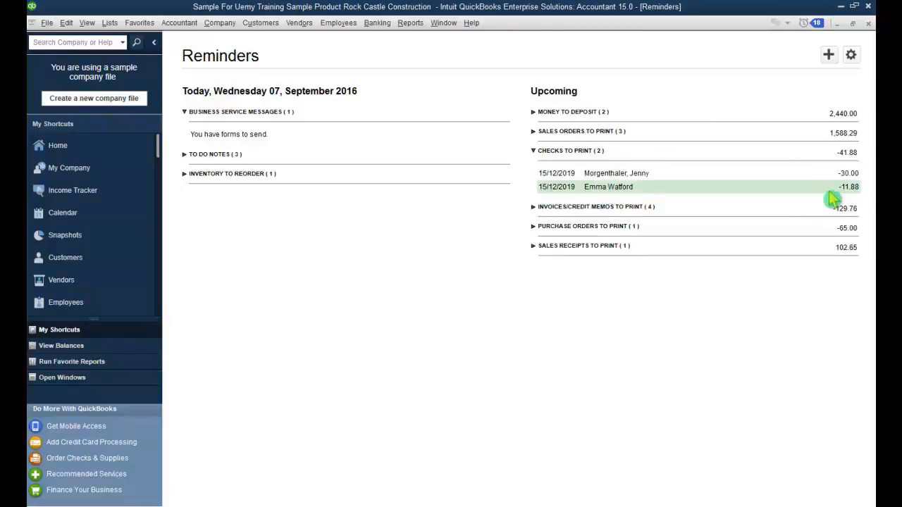
left_click(868, 25)
Step: Reopen the Home page and maximize it to fill the workspace
left_click(868, 25)
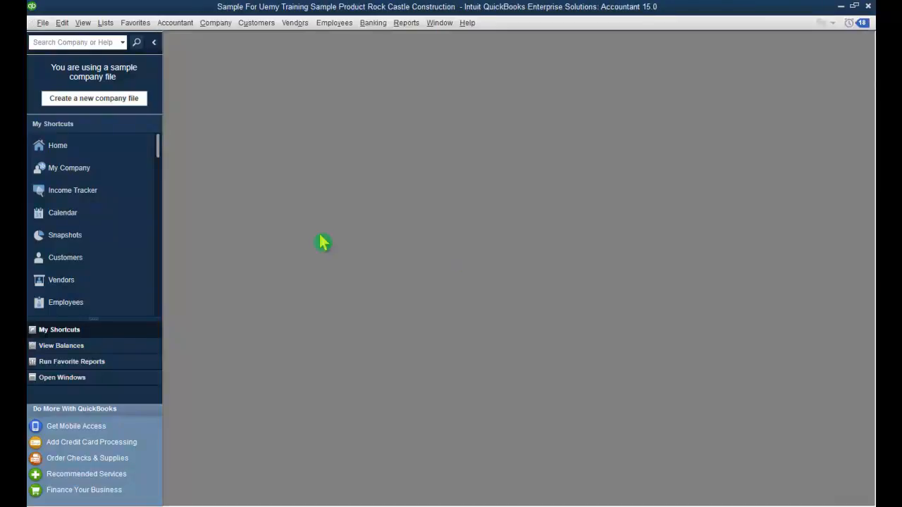
left_click(115, 151)
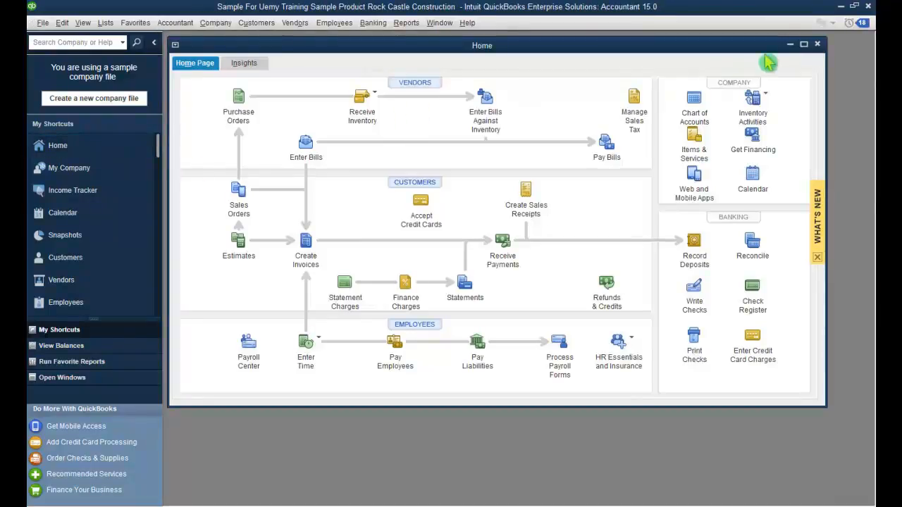
left_click(803, 44)
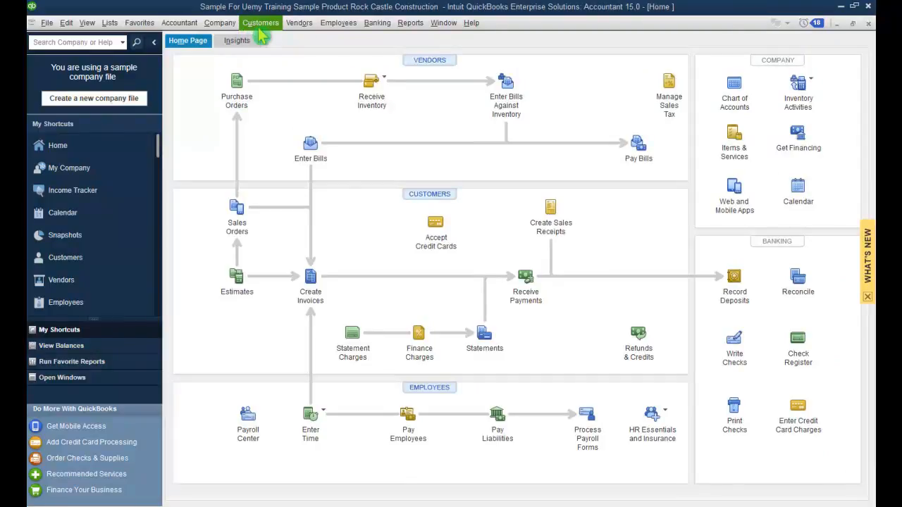
Step: Preview statements for all customers for 16/11/2019 to 15/12/2019, a 65-page preview
left_click(260, 22)
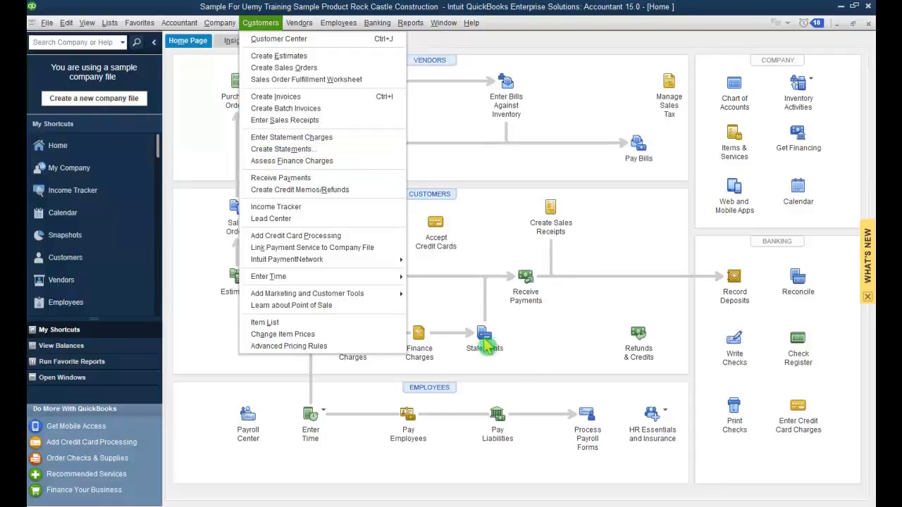
left_click(313, 151)
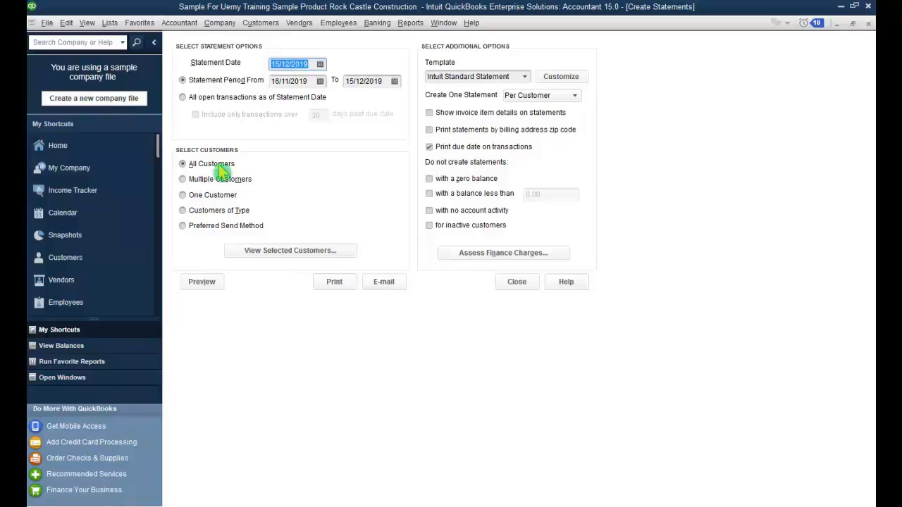
left_click(337, 255)
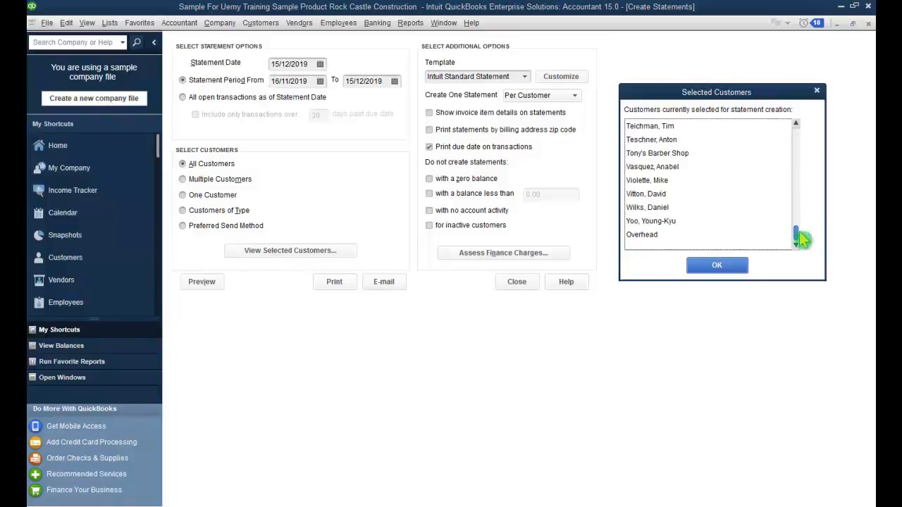
left_click_drag(799, 240, 795, 261)
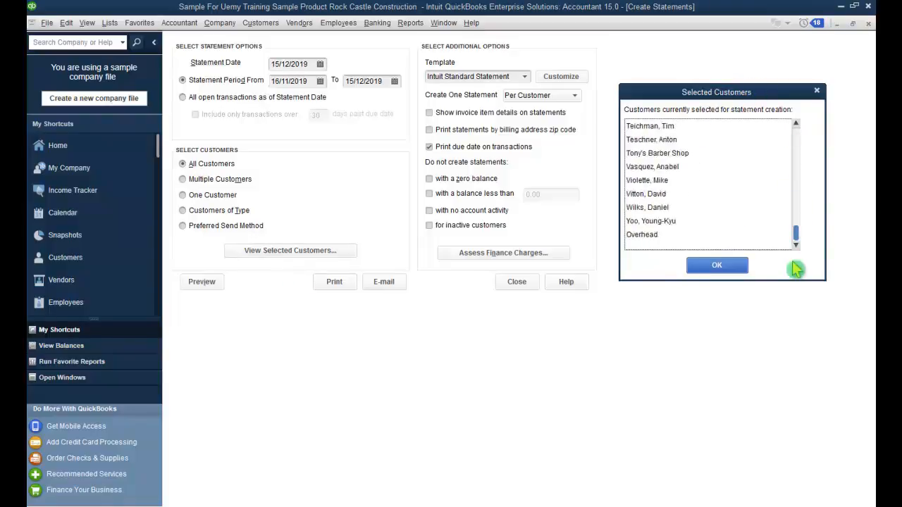
left_click(719, 266)
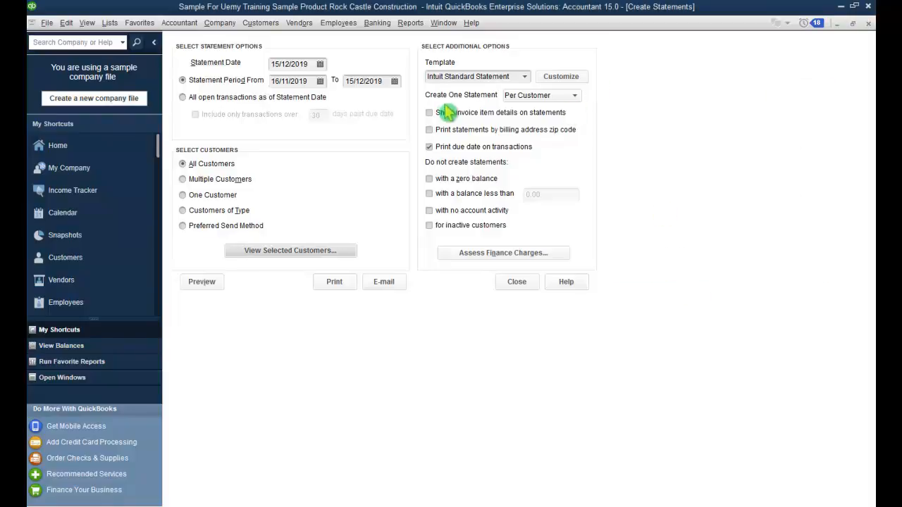
left_click(429, 180)
left_click(429, 180)
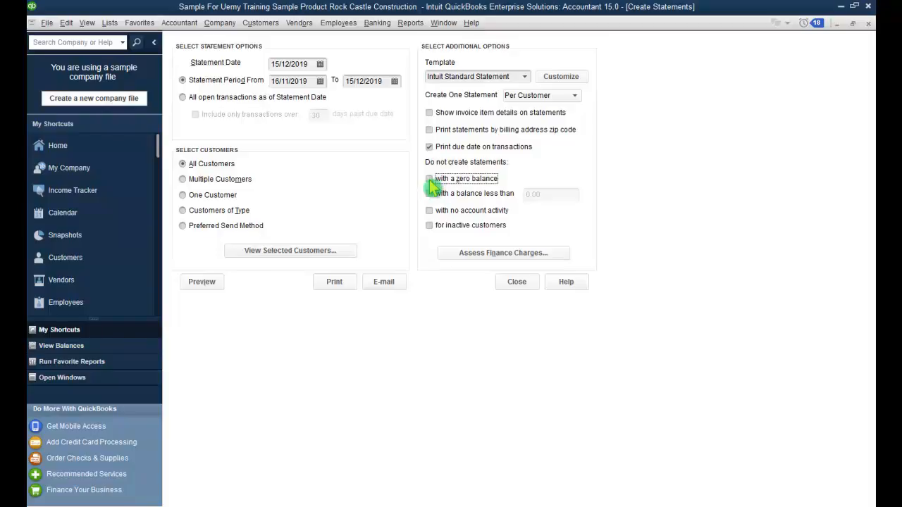
left_click(220, 286)
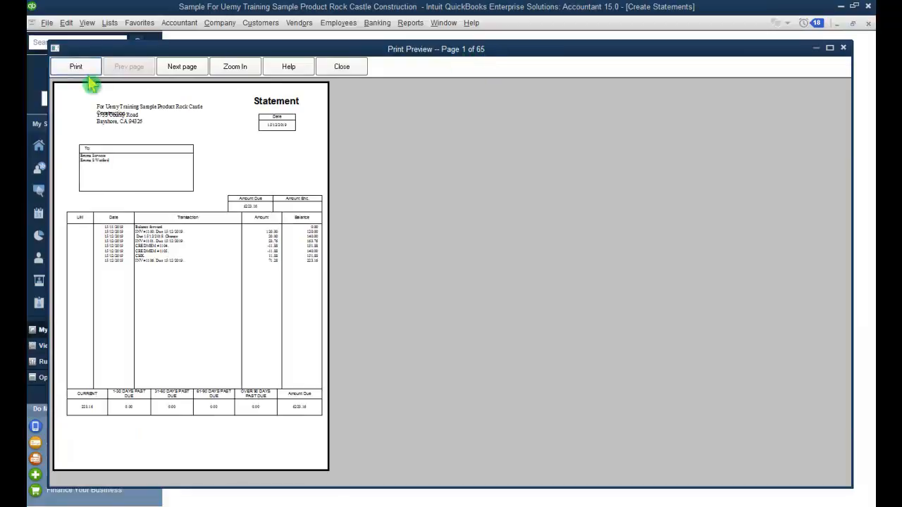
Step: Page through the 65-page statement preview, zooming in, then close it
left_click(180, 72)
left_click(180, 73)
left_click(280, 220)
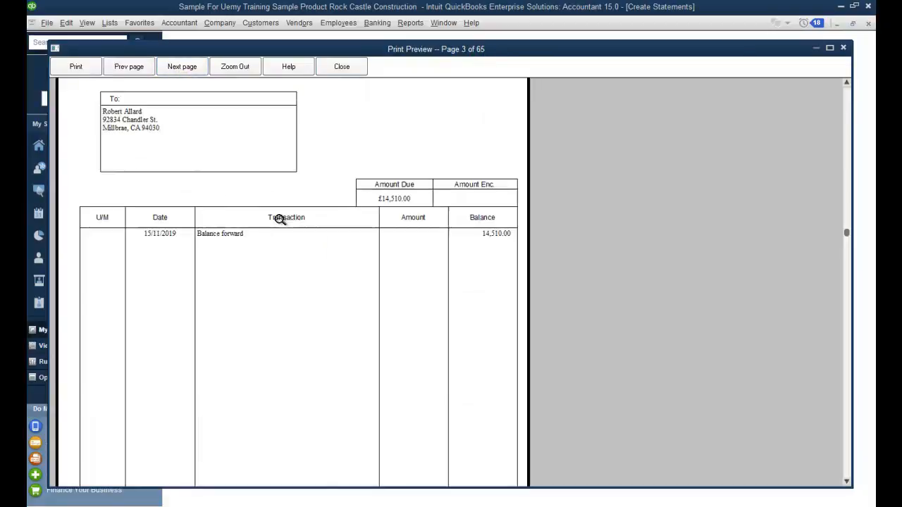
left_click(181, 69)
left_click(181, 69)
left_click(181, 69)
left_click(181, 69)
left_click(181, 69)
left_click(181, 69)
left_click(181, 69)
left_click(181, 69)
left_click(181, 69)
left_click(181, 69)
left_click(181, 69)
left_click(181, 69)
left_click(181, 69)
left_click(181, 70)
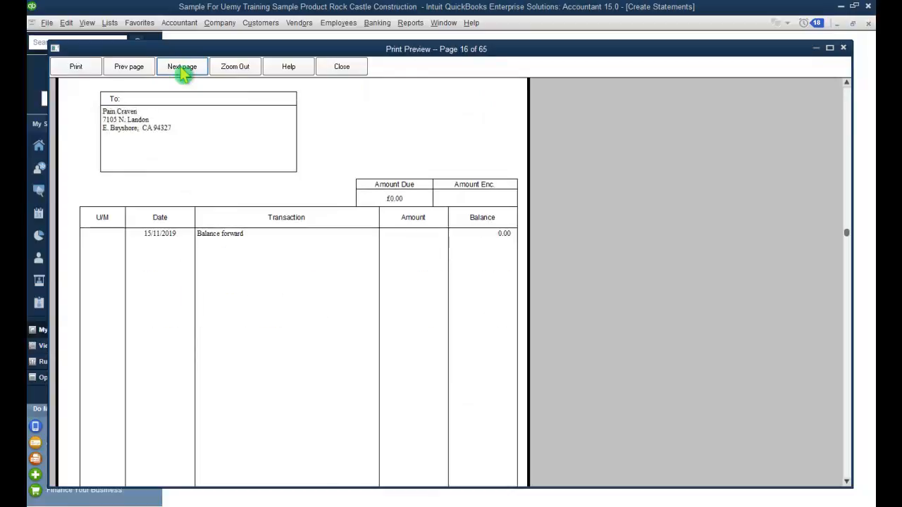
left_click(181, 69)
left_click(181, 69)
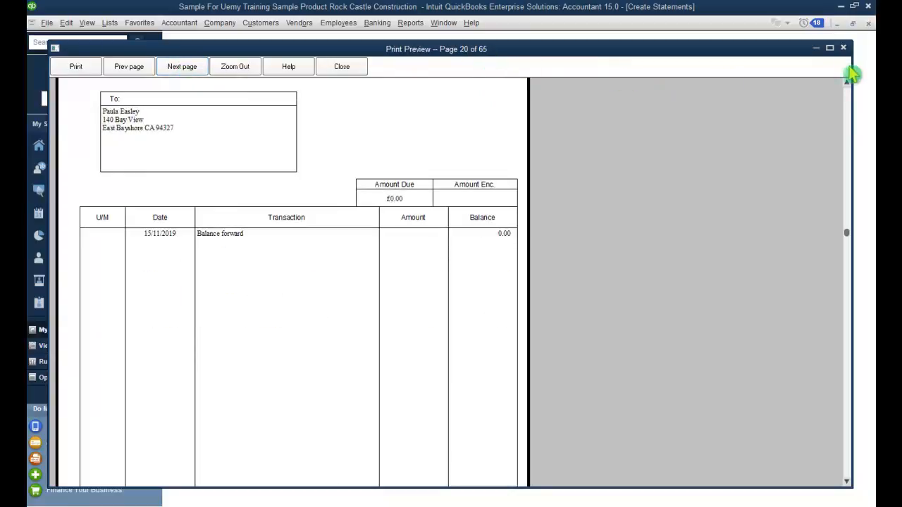
left_click(842, 47)
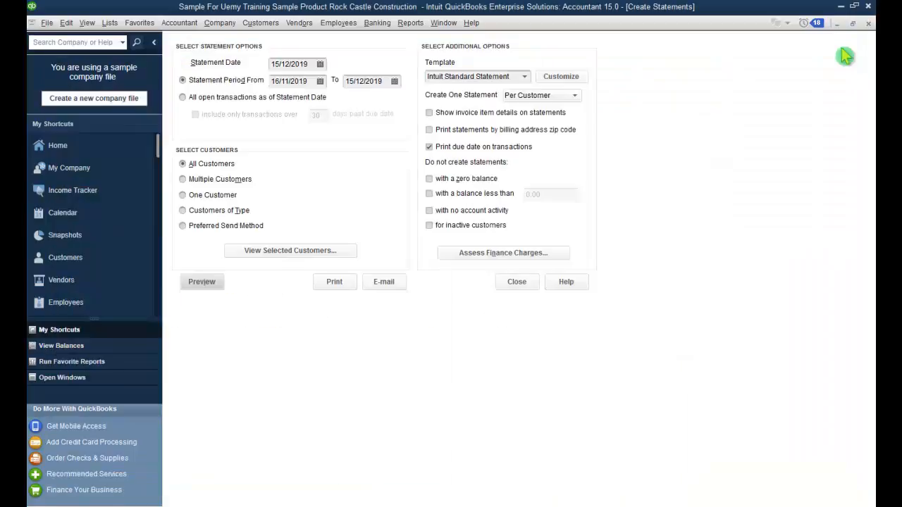
Step: Exclude zero-balance customers and re-preview the now 17-page statements, first showing £223.16 due
left_click(429, 179)
left_click(215, 288)
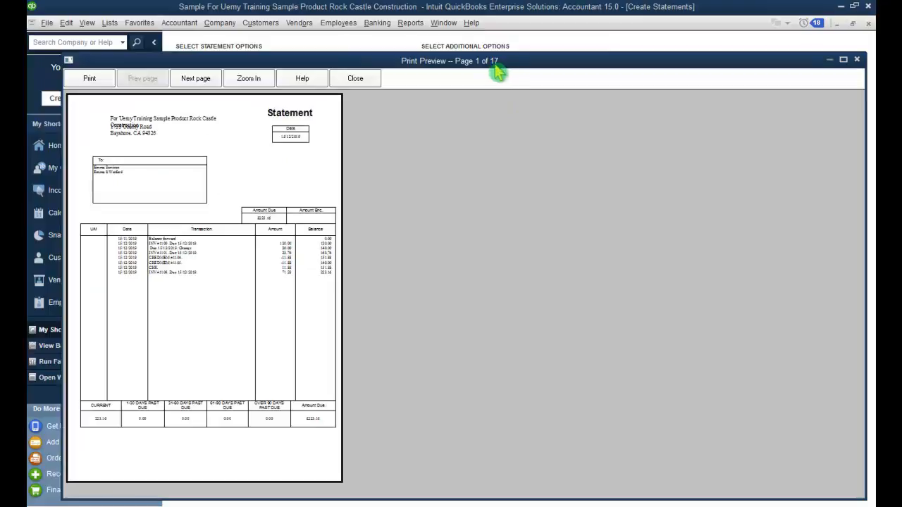
left_click(258, 273)
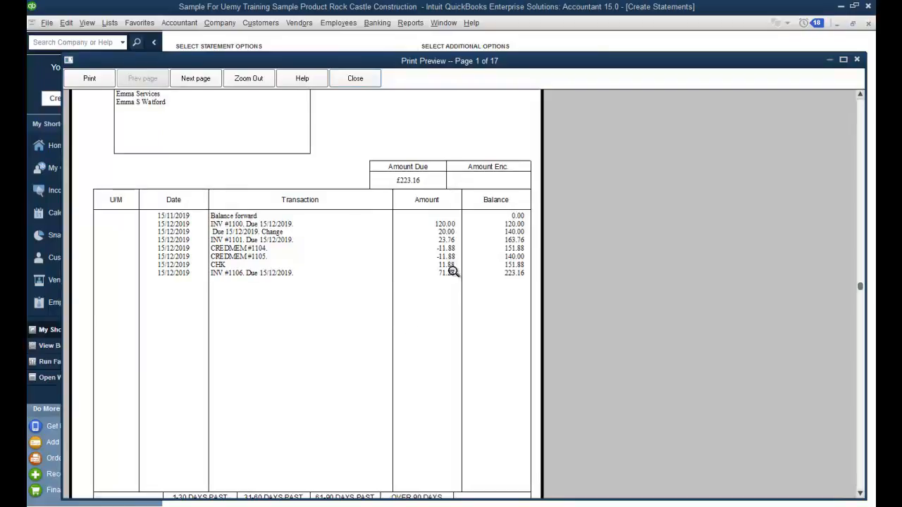
left_click(857, 59)
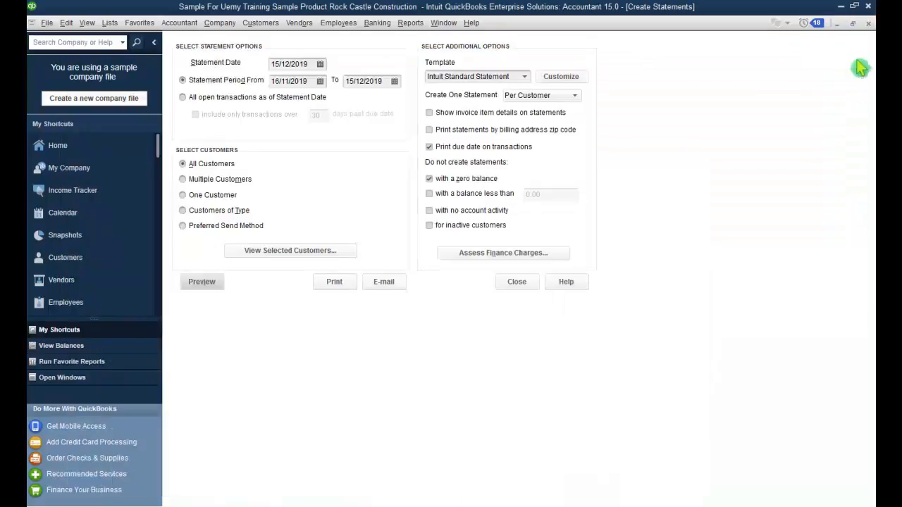
Step: Base statements on all open transactions as of Statement Date, then review the paged preview and close it
left_click(183, 99)
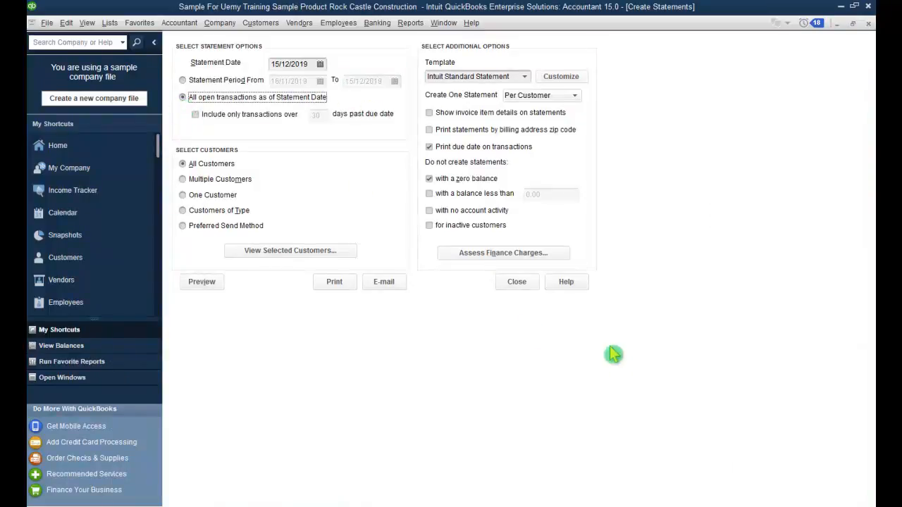
left_click(207, 287)
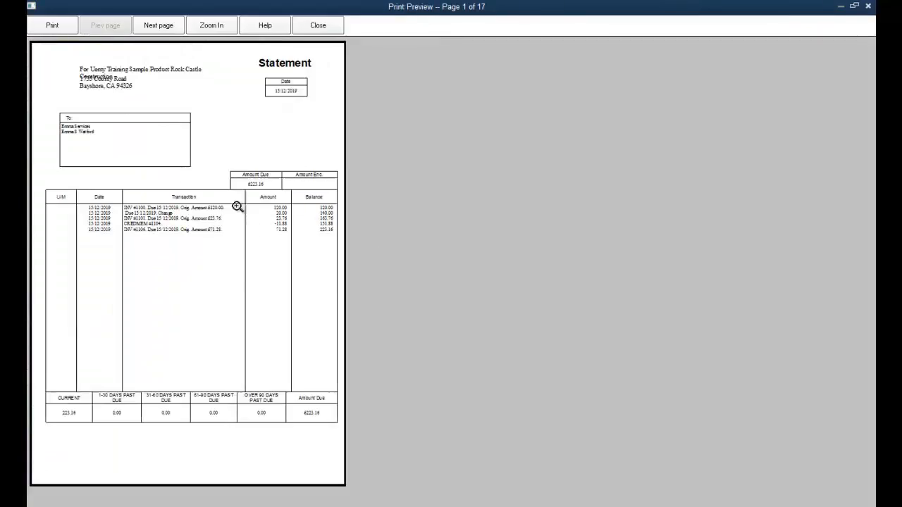
left_click(161, 226)
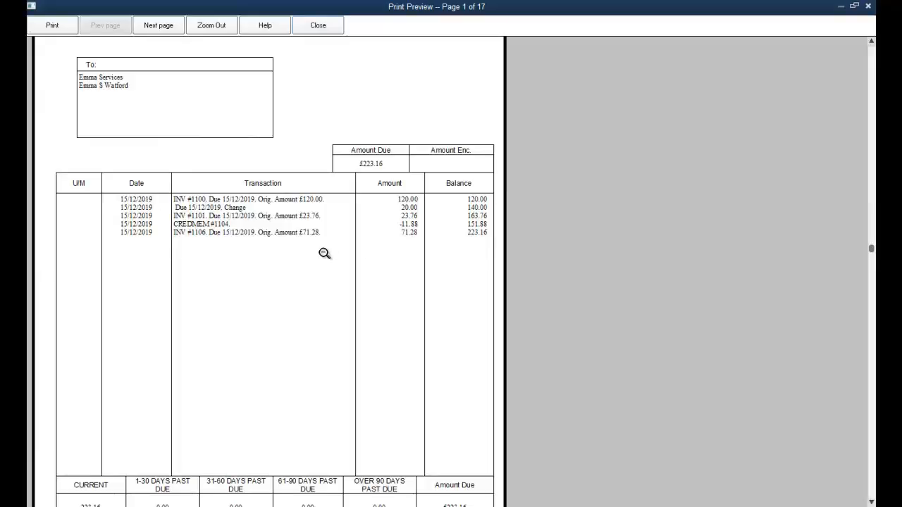
left_click(169, 28)
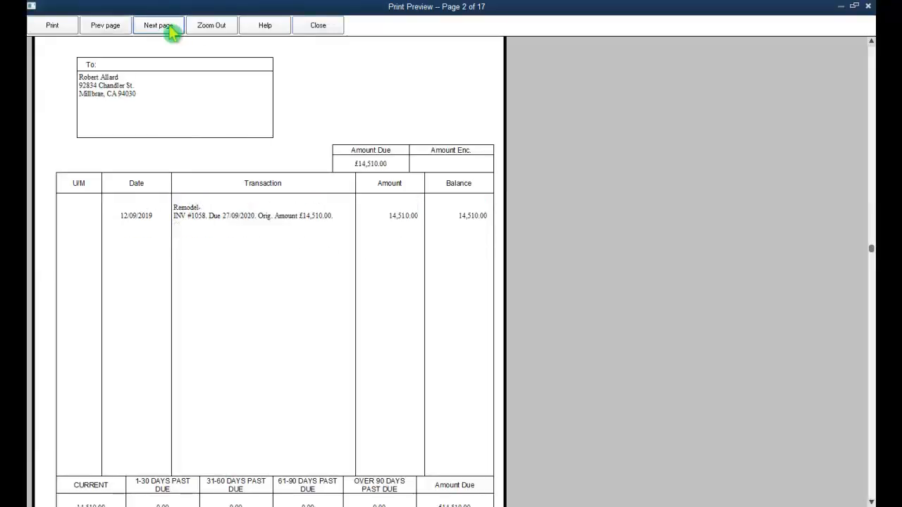
left_click(172, 31)
left_click(171, 31)
left_click(171, 31)
left_click(171, 31)
left_click(171, 31)
left_click(171, 31)
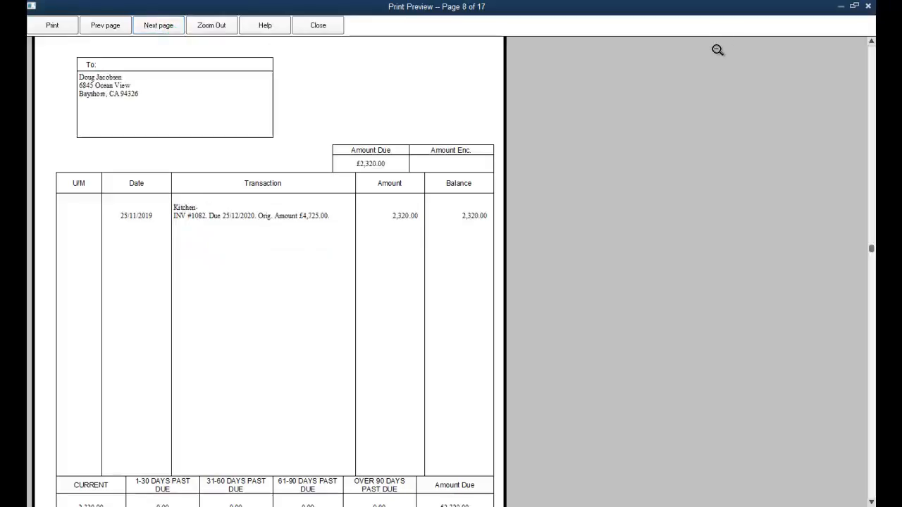
left_click(310, 26)
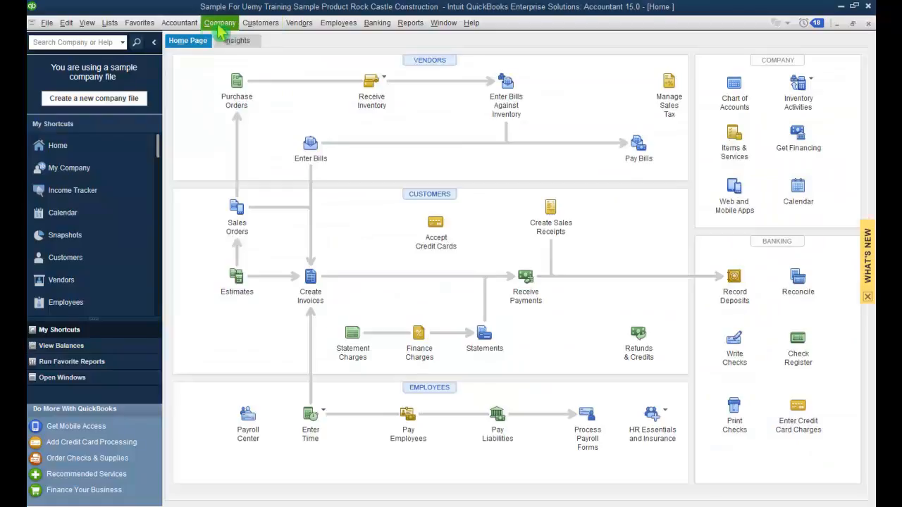
Step: Open the Lead Center from the Company menu and start a new lead
left_click(221, 26)
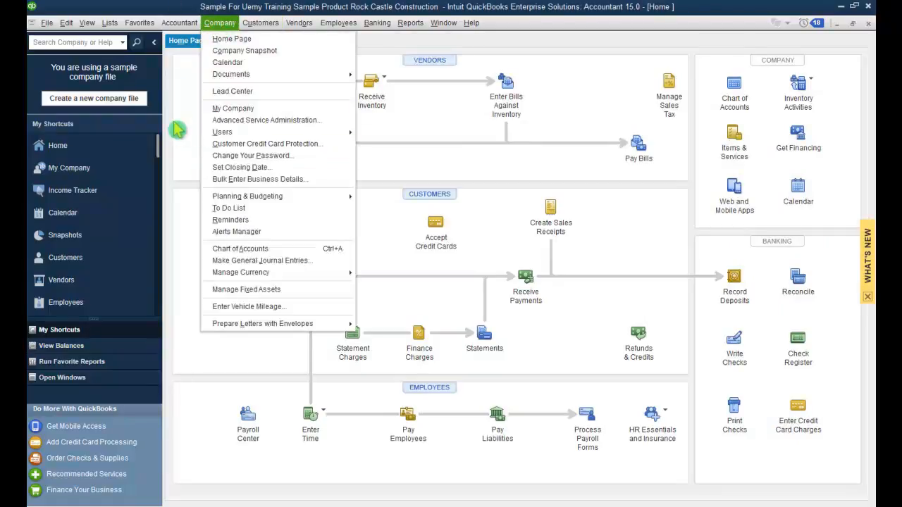
left_click(247, 92)
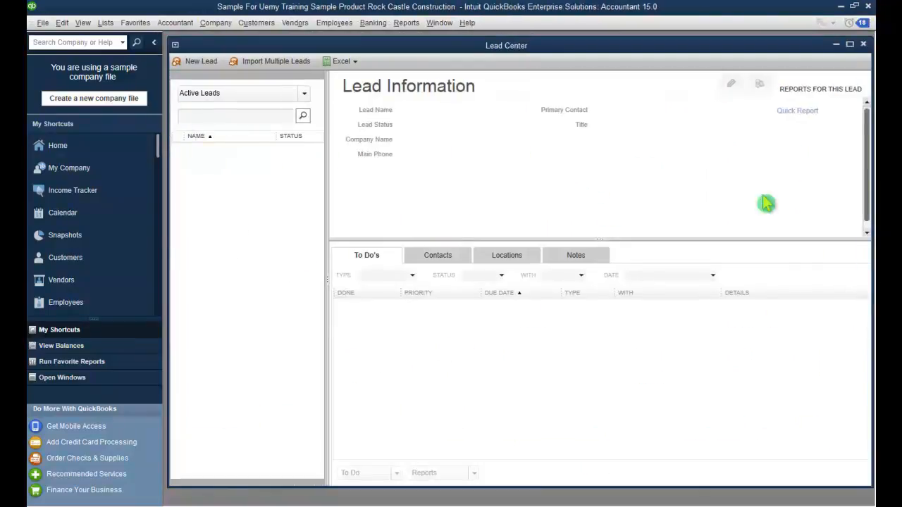
left_click(201, 61)
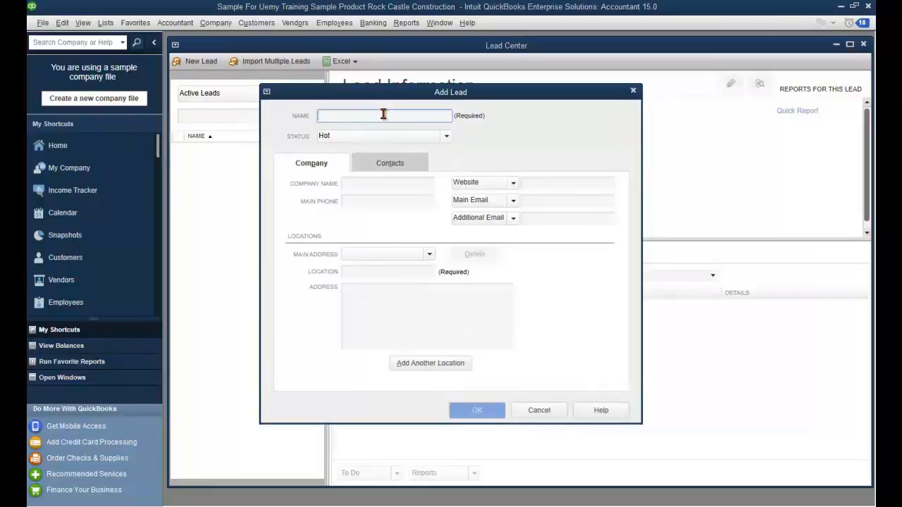
Step: Enter the lead's name and keep its status as Warm
type("N")
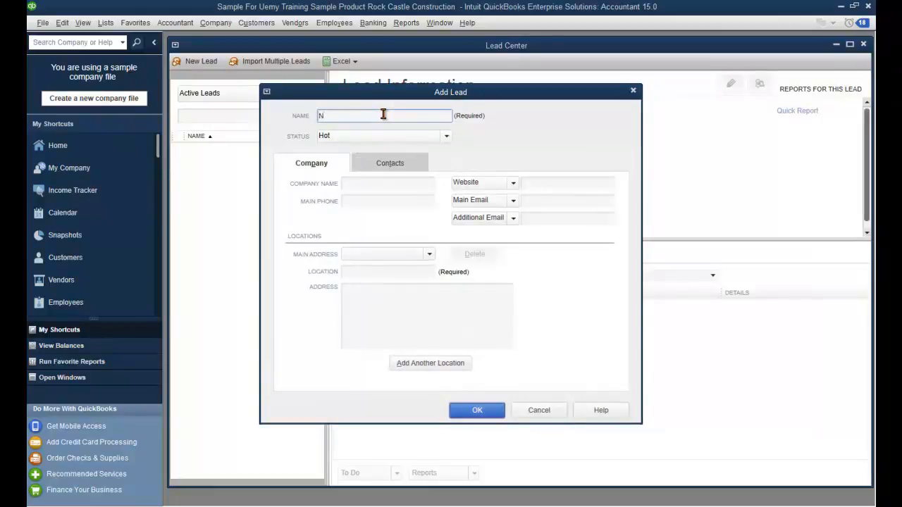
type("icola")
key("Tab")
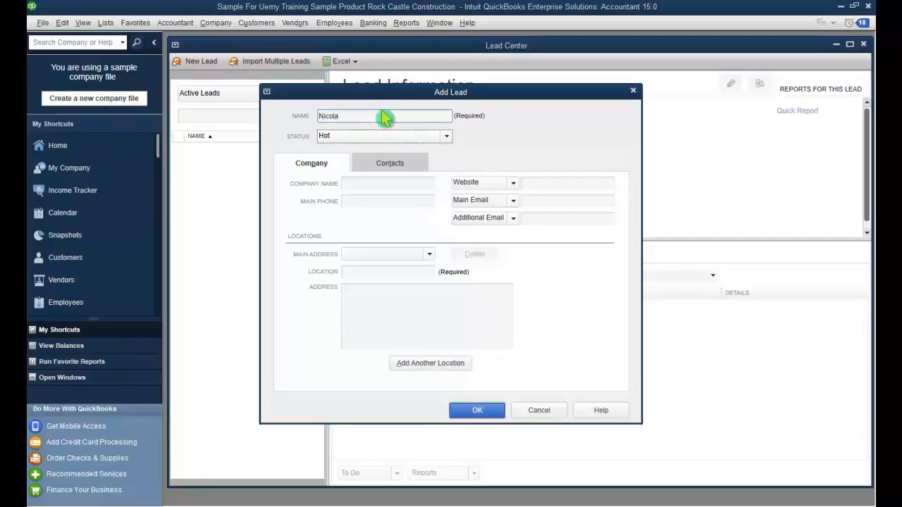
left_click(446, 137)
left_click(431, 163)
left_click(446, 136)
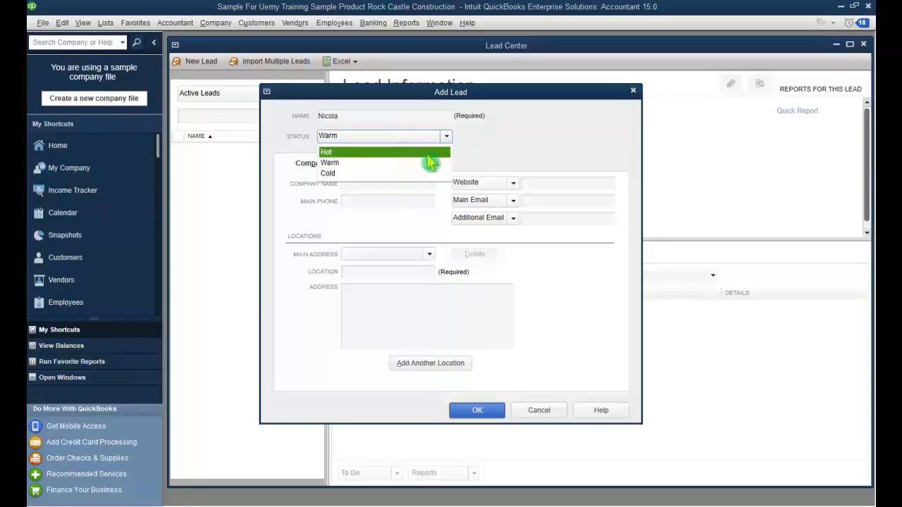
left_click(478, 151)
Step: Enter company name ABC Construction and the lead's main phone number
left_click(390, 182)
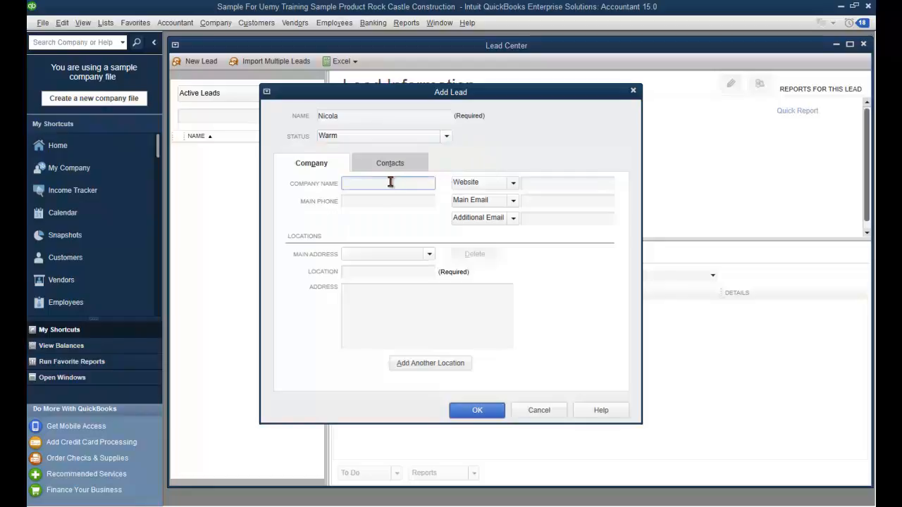
type("ABC Construction")
left_click(392, 204)
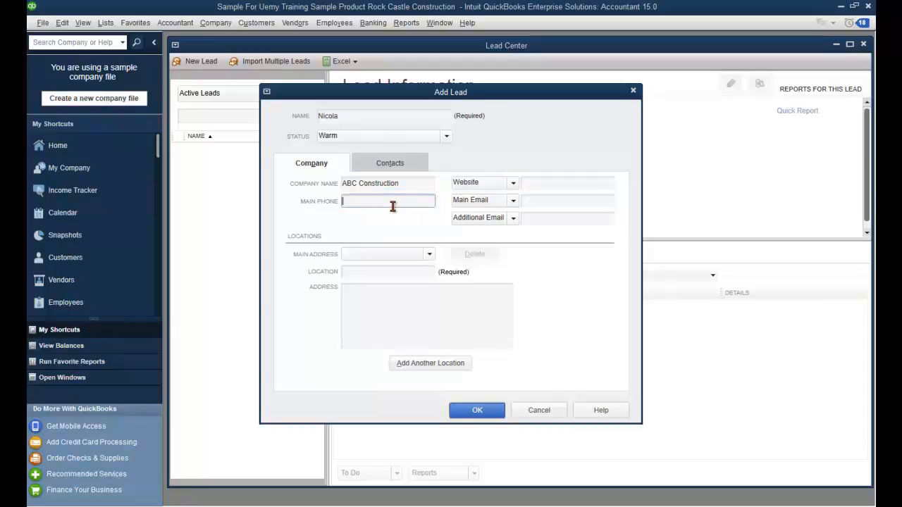
left_click_drag(386, 201, 338, 206)
left_click(574, 182)
type("ww")
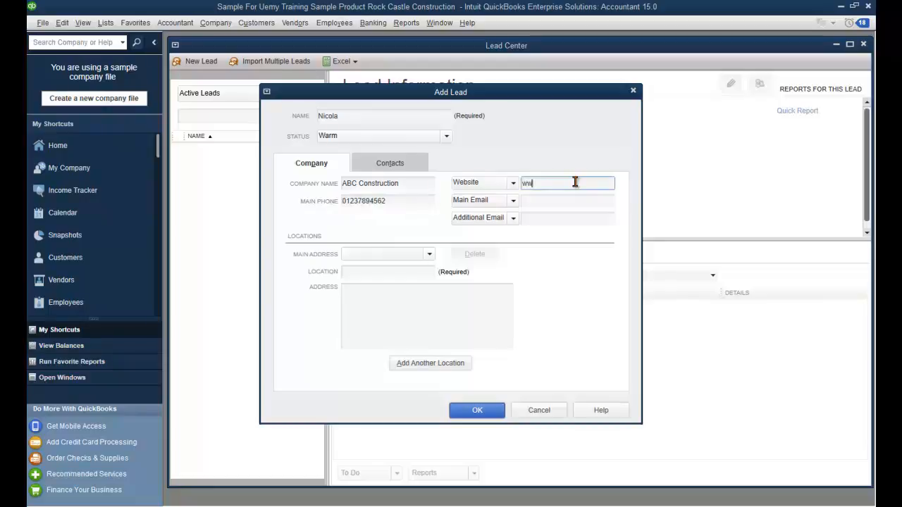
type("w.etrainingfirst.com")
key("Tab")
key("f")
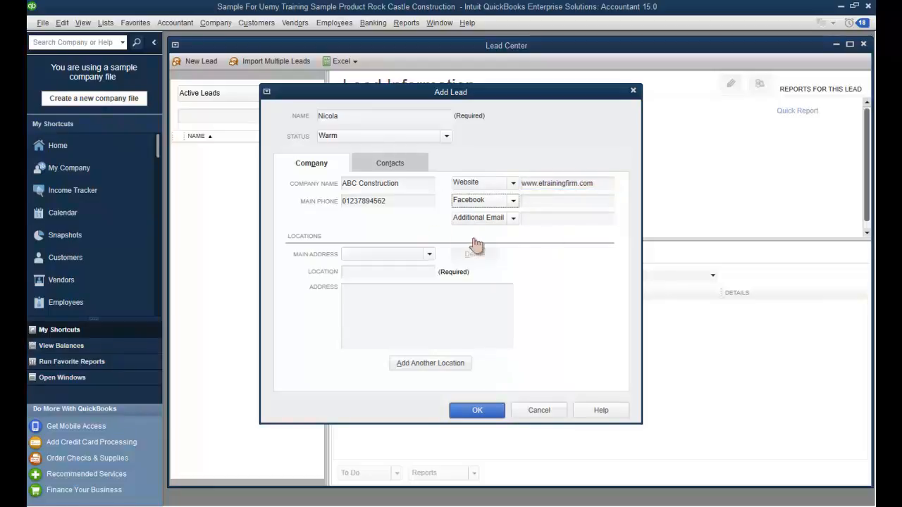
Step: Add an additional e-mail address and paste the Facebook page address
left_click(540, 221)
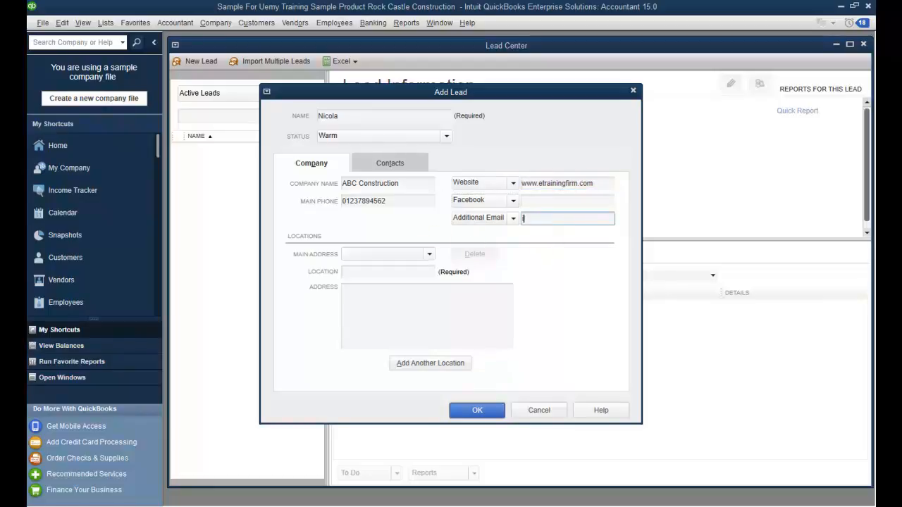
left_click(543, 200)
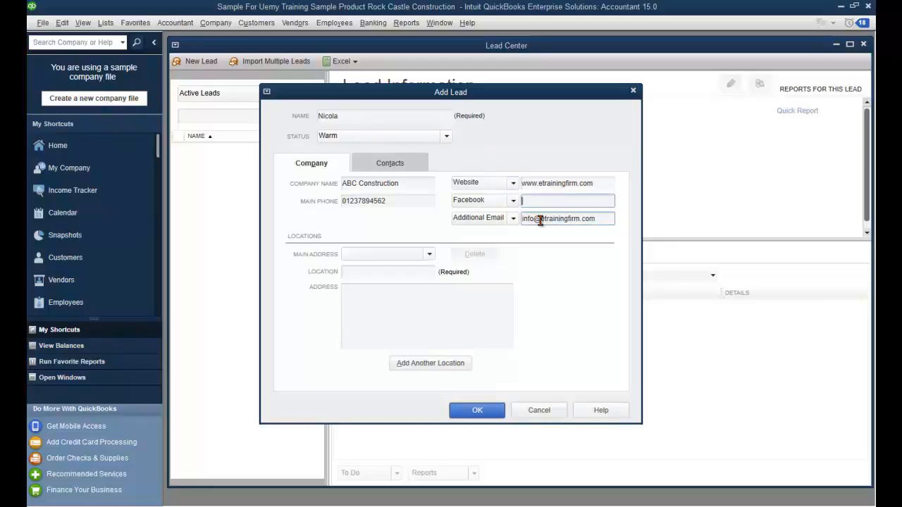
left_click(513, 200)
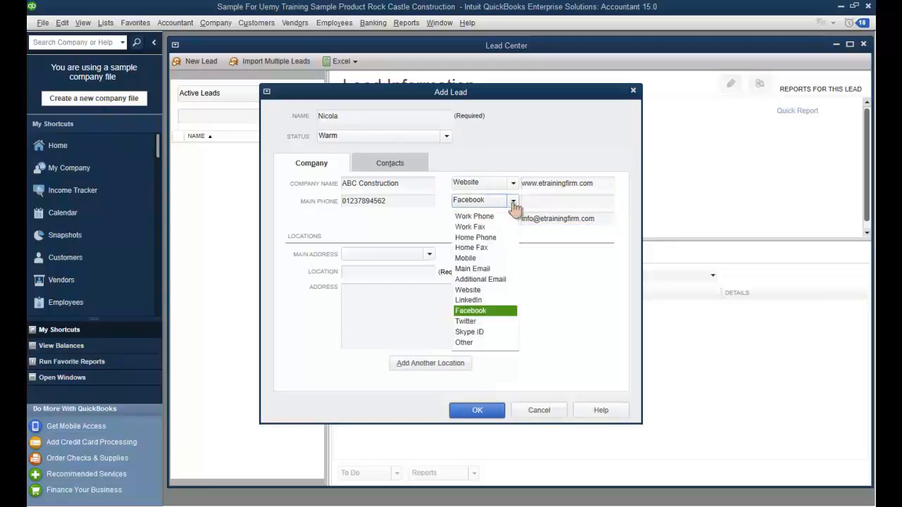
left_click(511, 311)
left_click(559, 202)
key("ctrl+v")
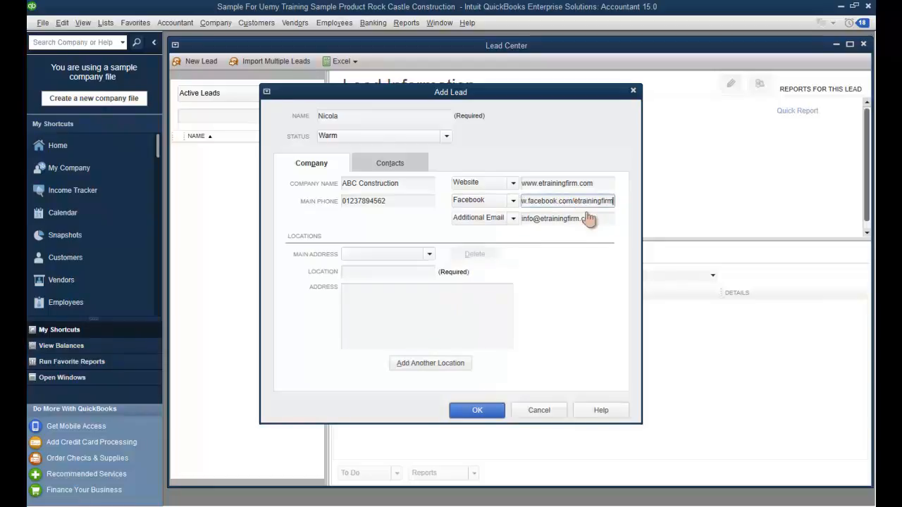
key("Left")
key("Left")
key("Left")
key("Left")
key("Left")
key("Left")
key("Left")
key("Left")
key("Left")
key("Left")
key("Left")
key("Left")
key("Left")
key("Left")
key("Left")
key("Left")
key("Left")
key("Left")
key("Left")
key("Left")
left_click(416, 272)
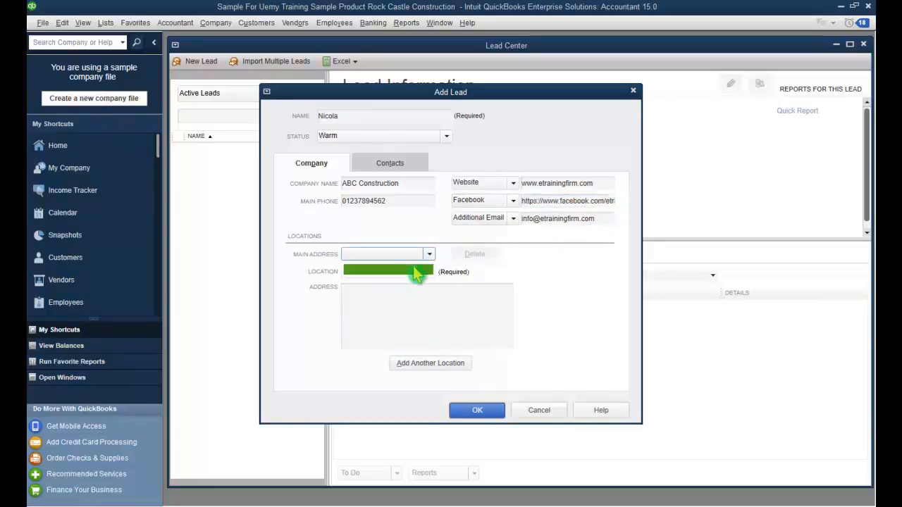
Step: Name the lead's location London with address lines 123 High Rd and Broadway
left_click(433, 226)
left_click(390, 272)
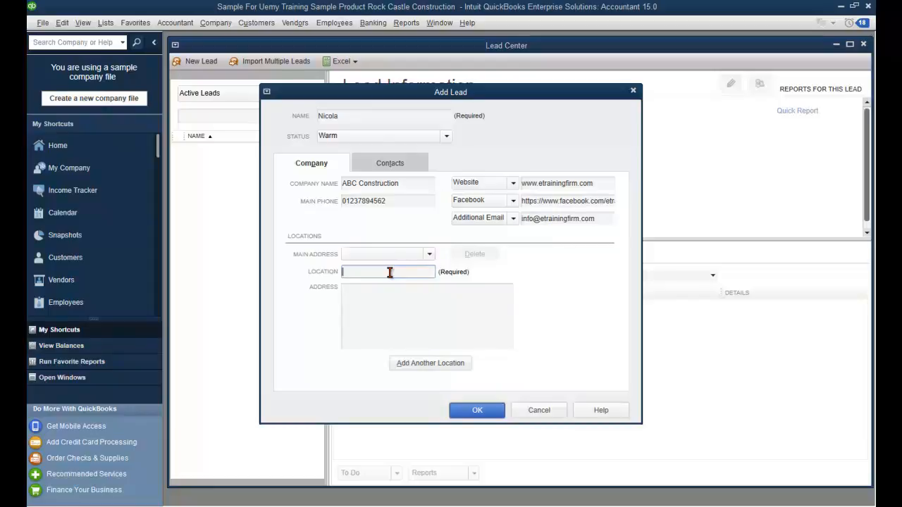
type("London")
key("Tab")
type("123 Hi")
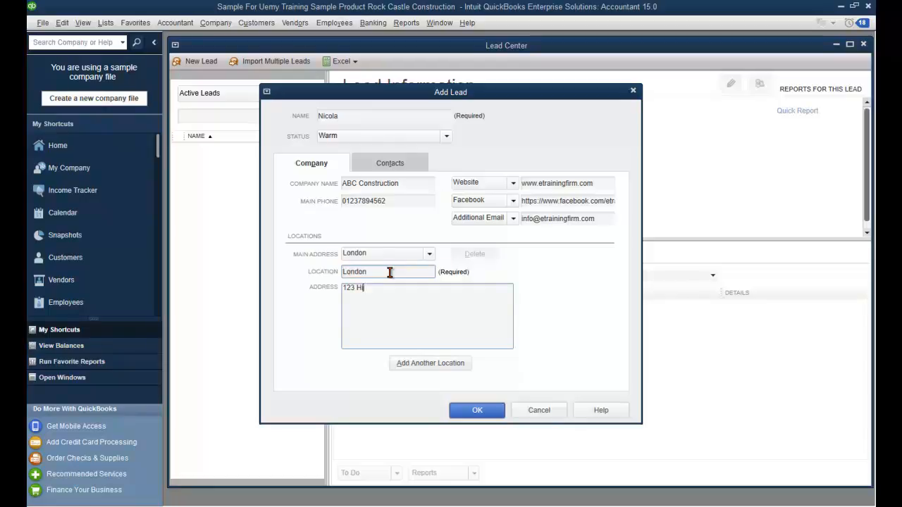
type("gh Rd")
key("Return")
type("Broadway")
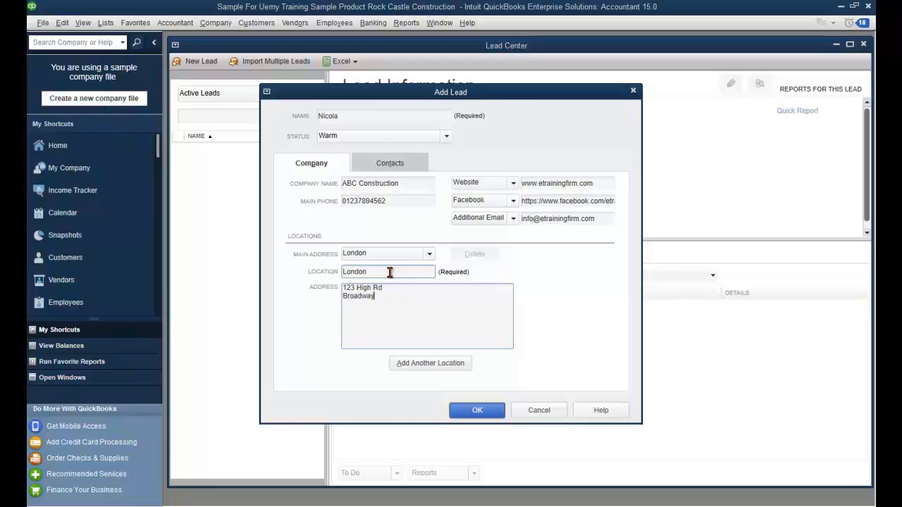
left_click(435, 369)
Step: Fill in the primary contact with job title Director and a first name, then save the lead
left_click(380, 169)
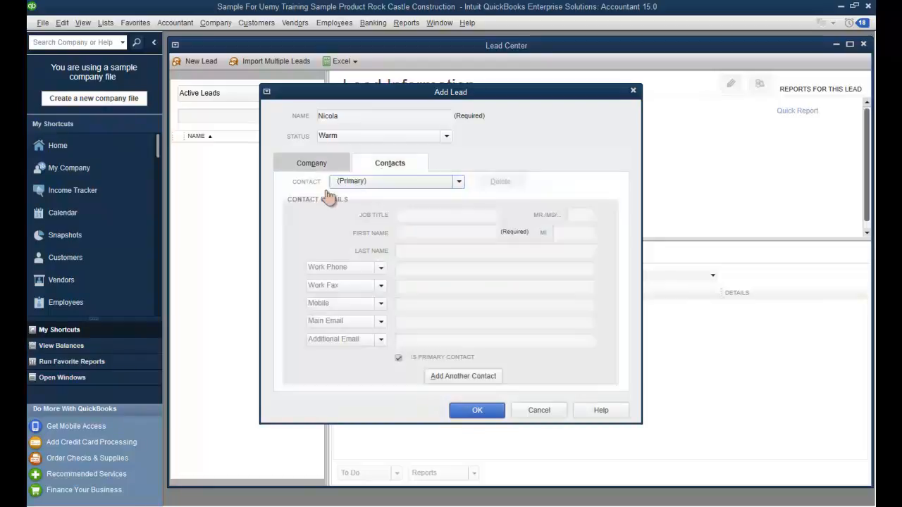
left_click(459, 181)
left_click(451, 198)
left_click(405, 216)
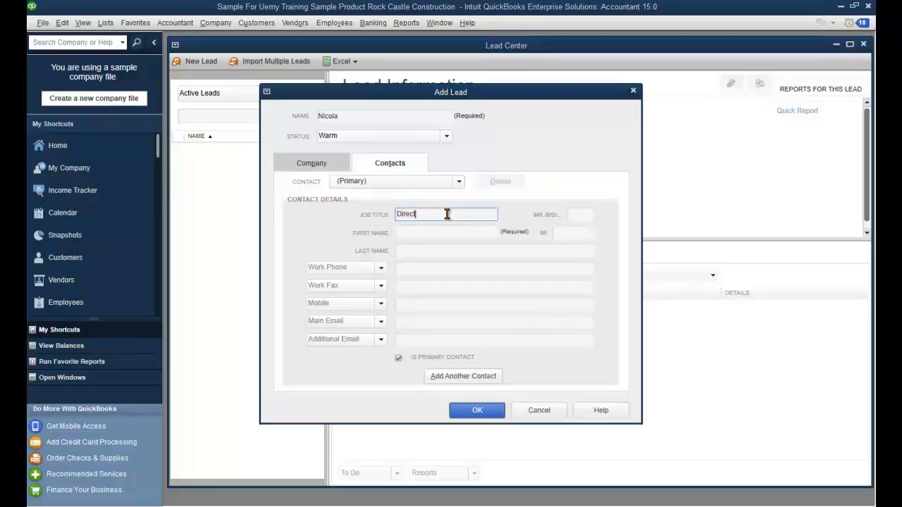
left_click(480, 233)
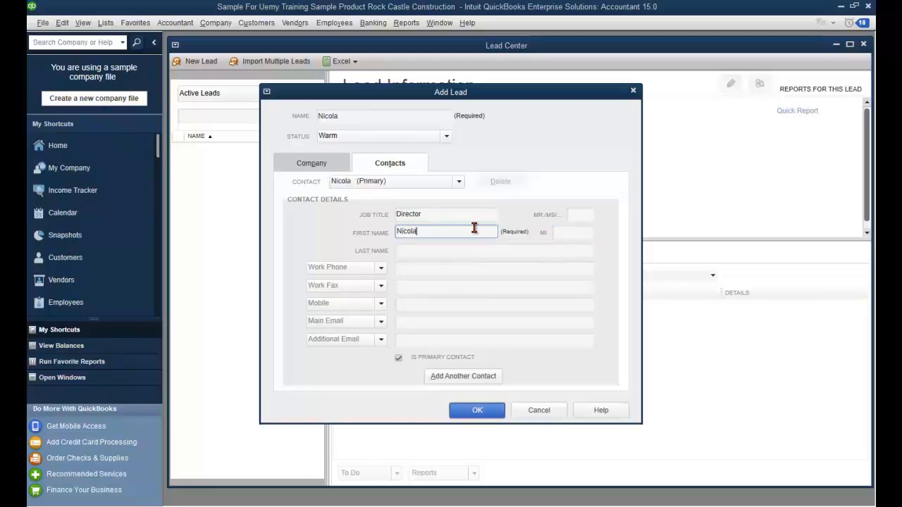
left_click(428, 251)
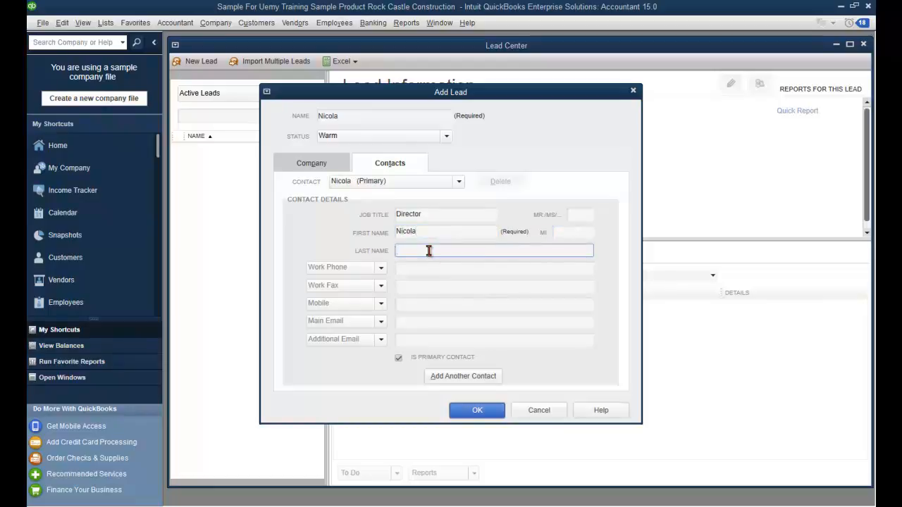
left_click(429, 269)
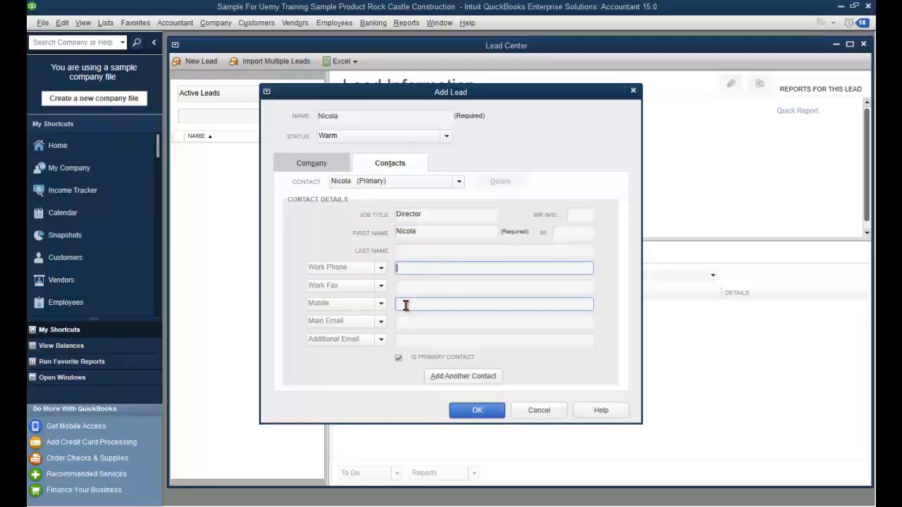
left_click(477, 415)
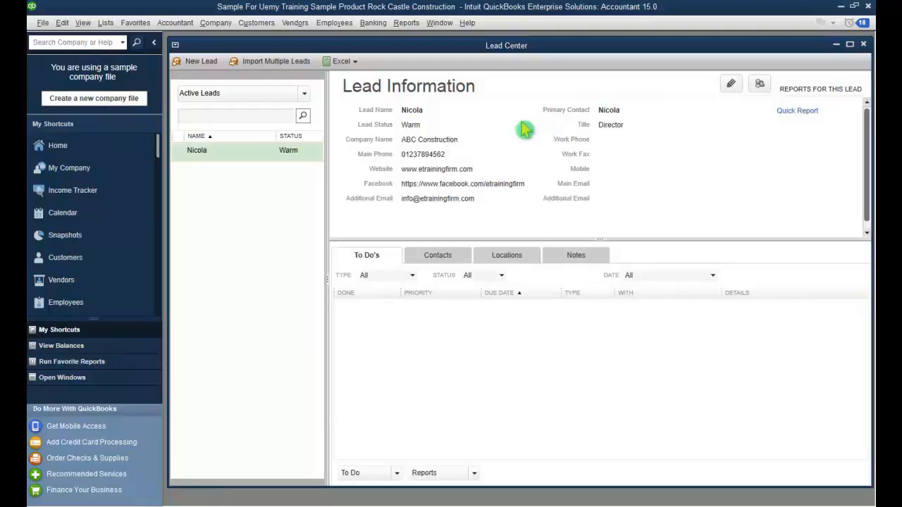
Step: Review the saved lead's Contacts, Locations and Notes tabs in the Lead Center
left_click(457, 258)
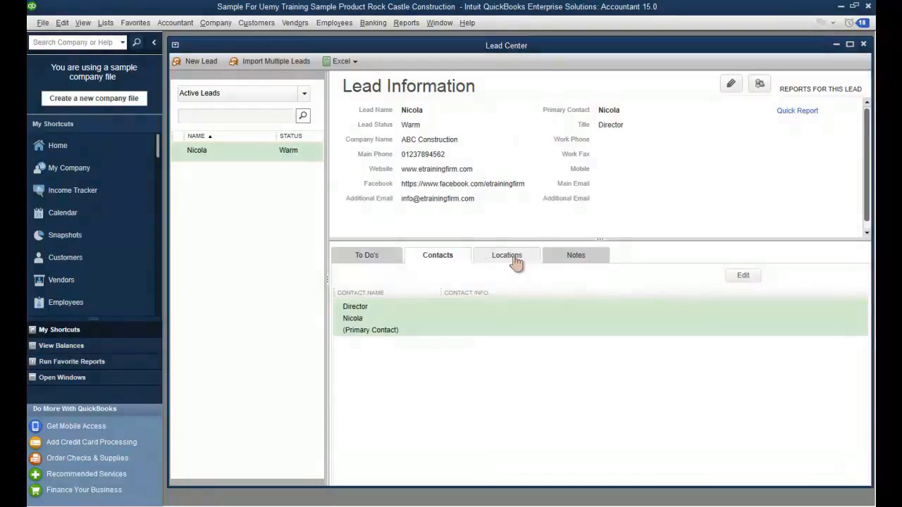
left_click(515, 261)
left_click(565, 260)
left_click(375, 259)
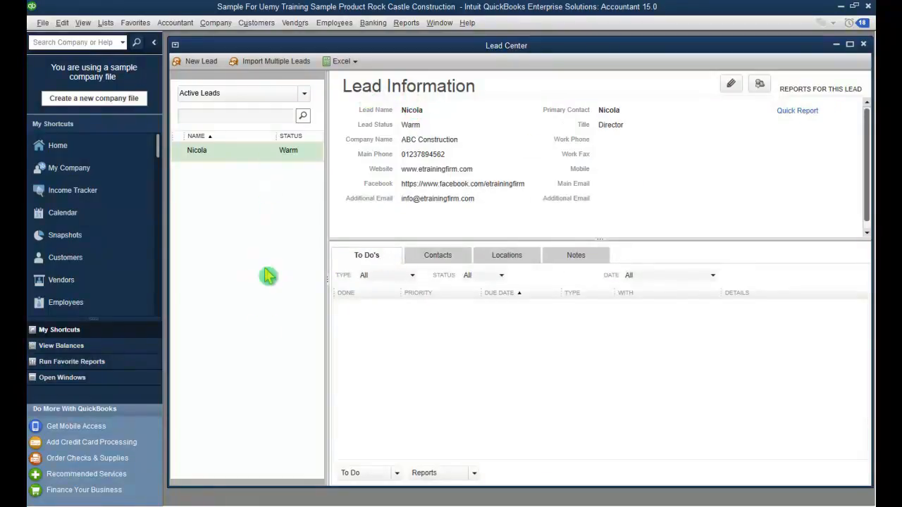
left_click(341, 62)
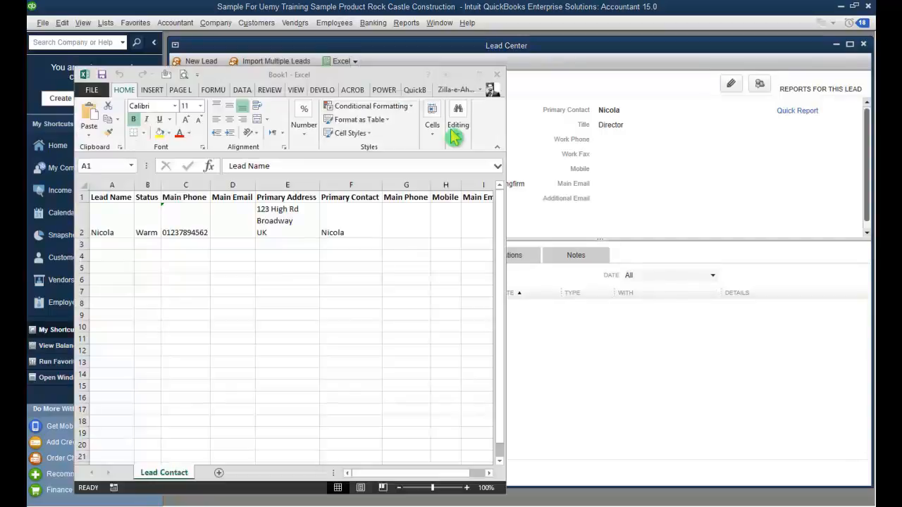
left_click(393, 476)
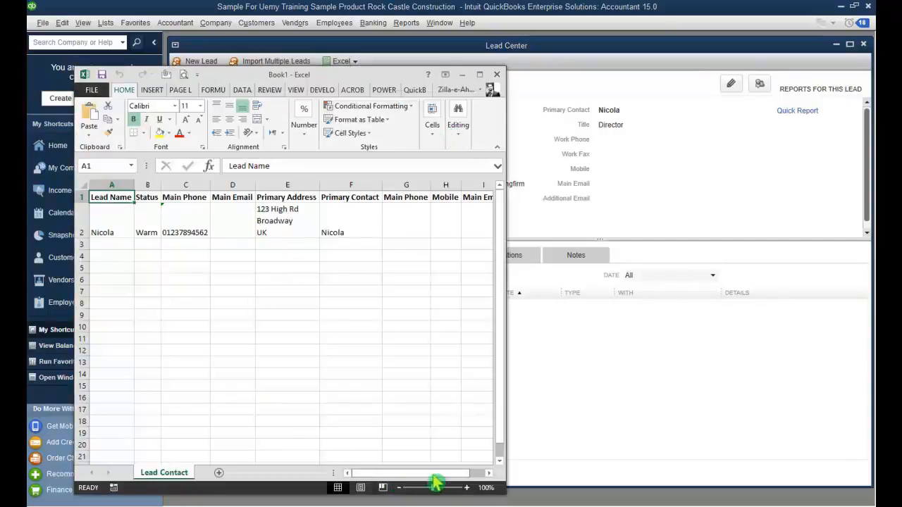
left_click(488, 473)
left_click(488, 473)
left_click_drag(468, 476, 405, 478)
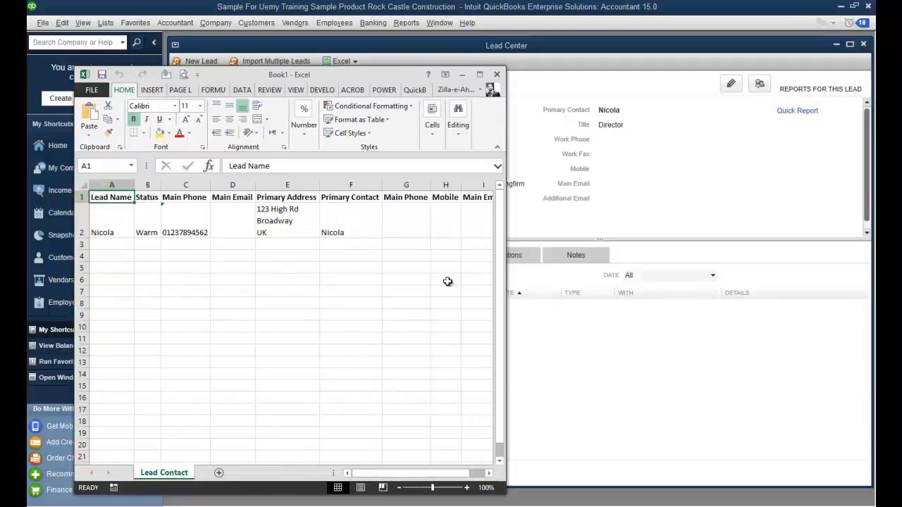
left_click(489, 473)
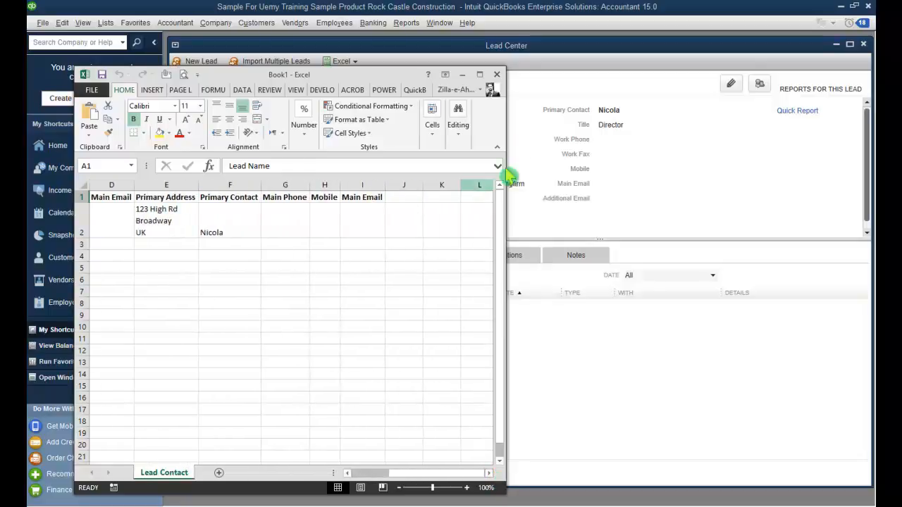
left_click(497, 77)
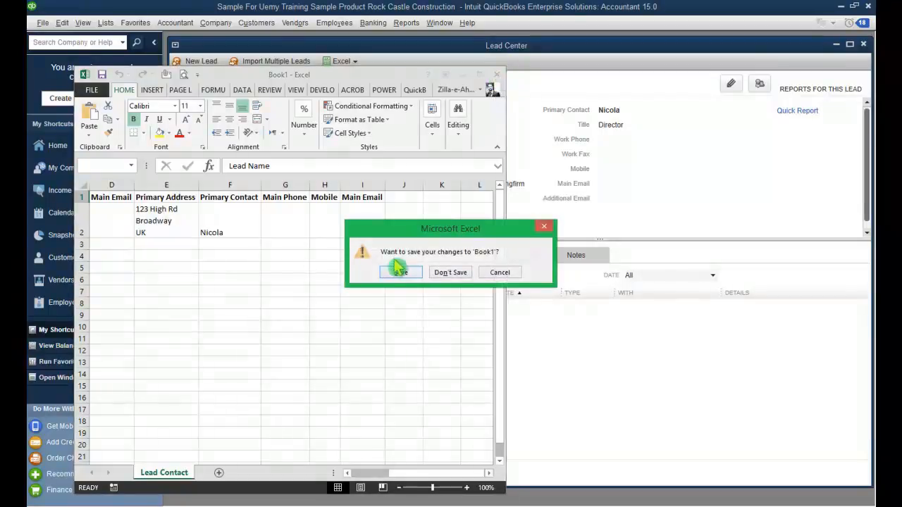
left_click(455, 275)
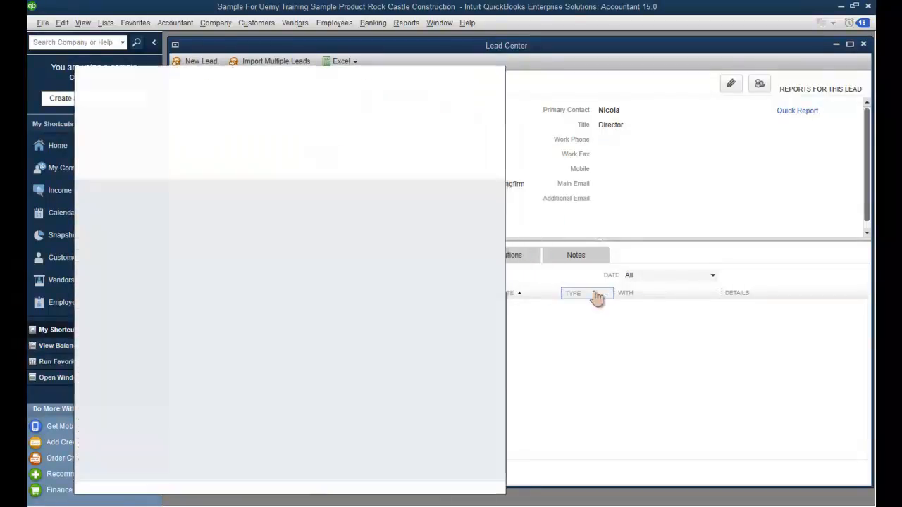
Step: Close the Lead Center, maximise the Home page, and start a new sales receipt
left_click(863, 44)
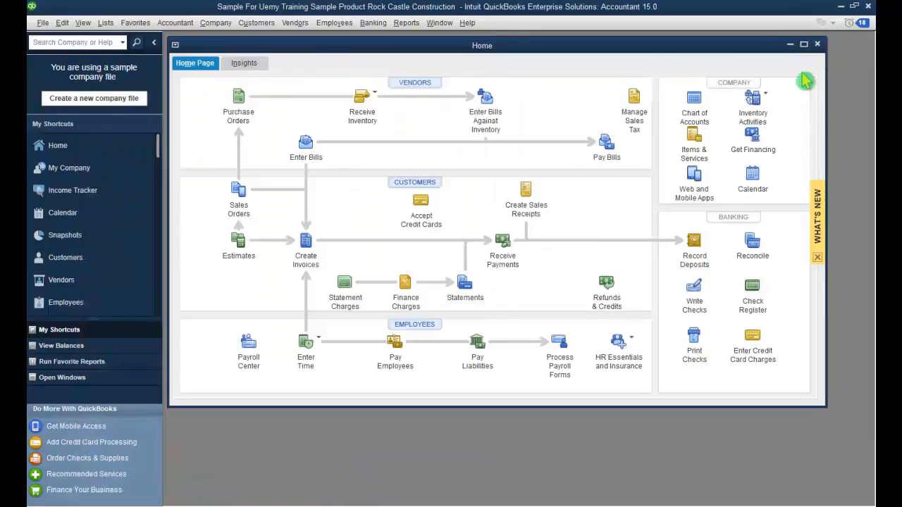
left_click(807, 44)
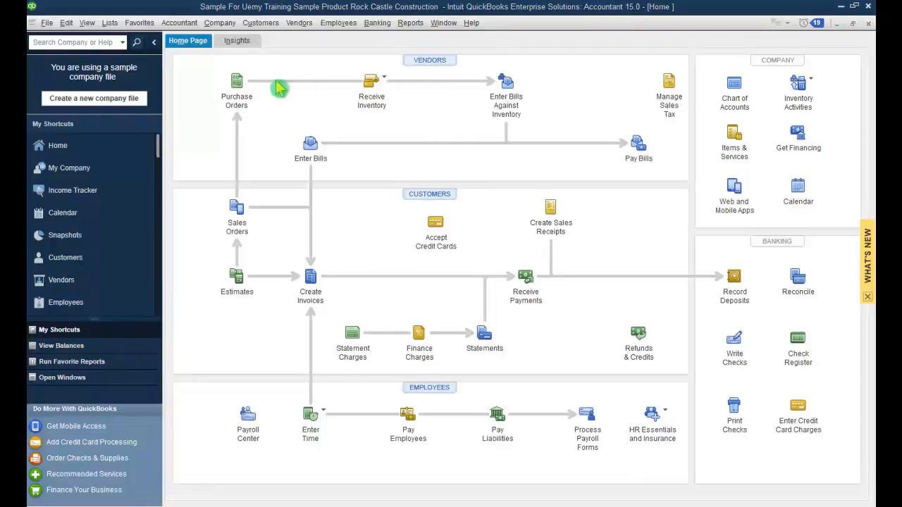
left_click(262, 24)
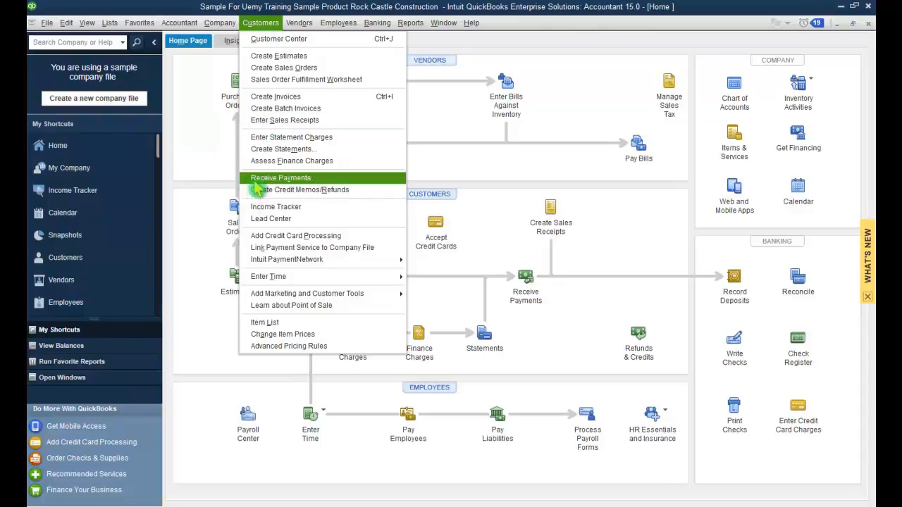
left_click(486, 153)
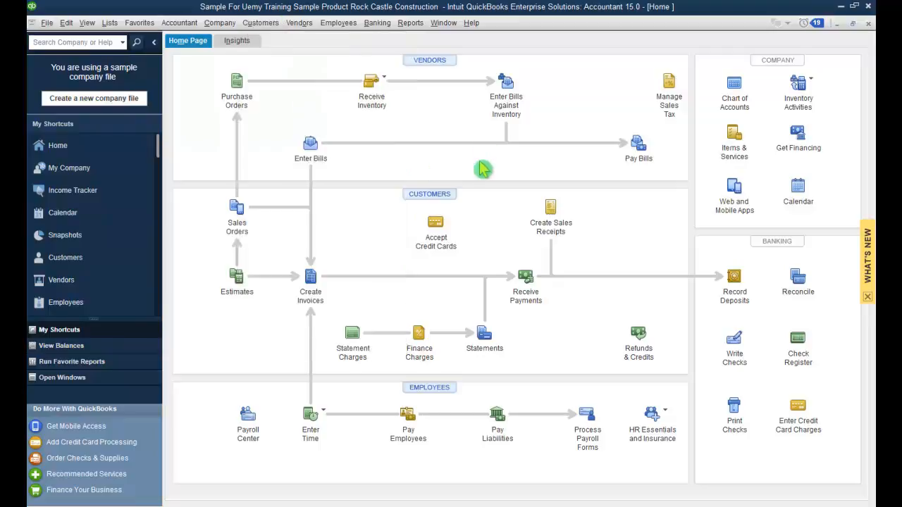
left_click(376, 23)
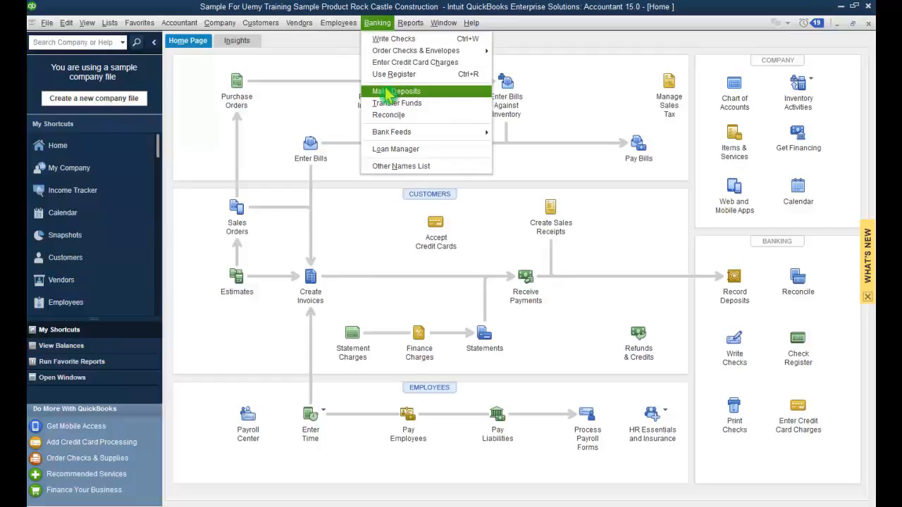
left_click(318, 82)
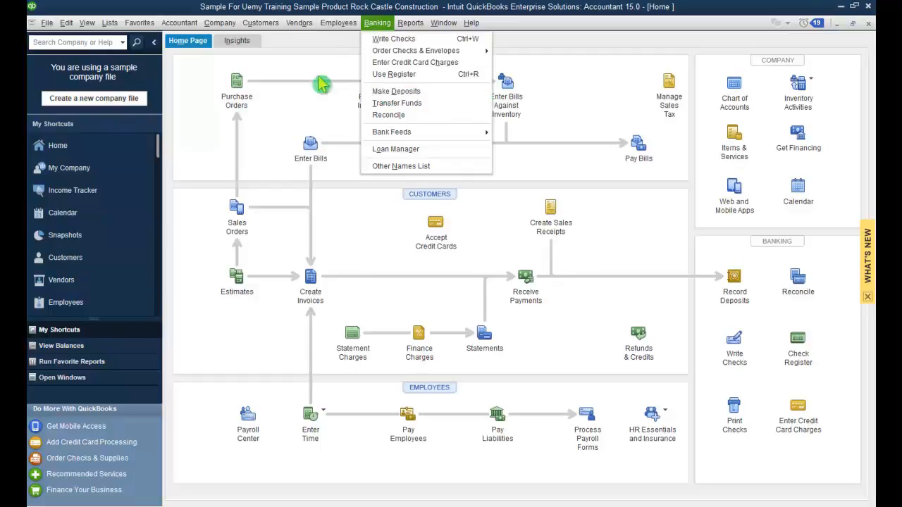
left_click(277, 22)
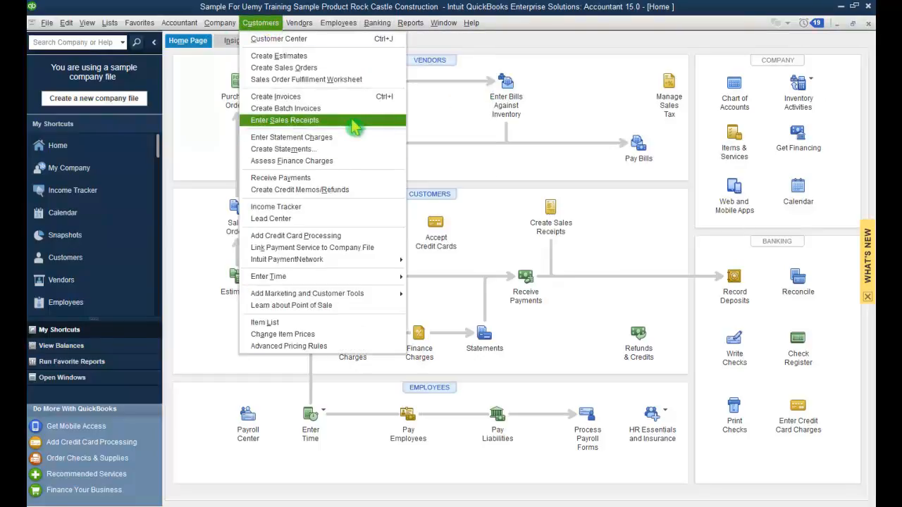
left_click(355, 127)
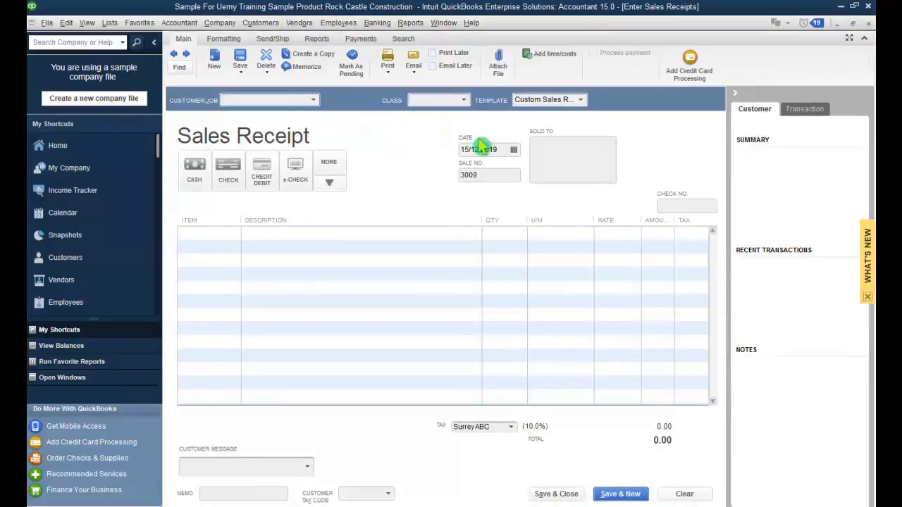
Step: Choose the new customer and add one Portable Ladder to the receipt
left_click(314, 102)
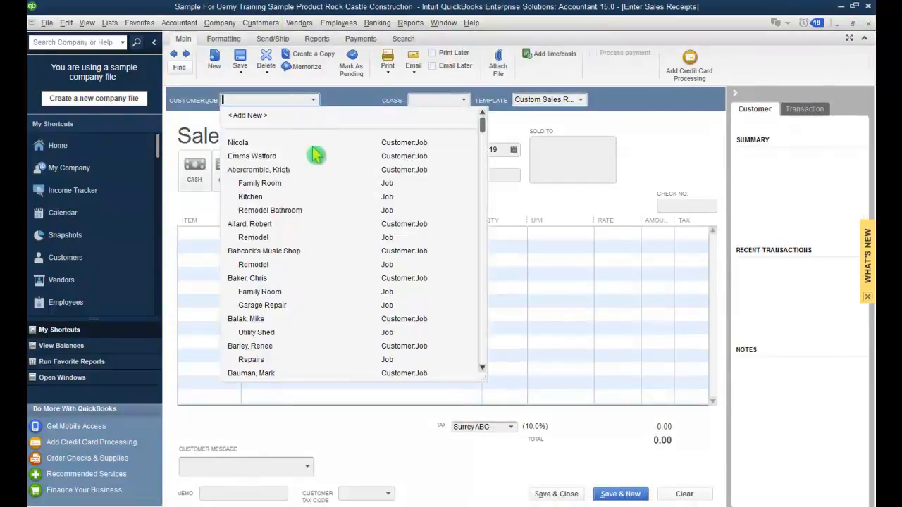
left_click(316, 143)
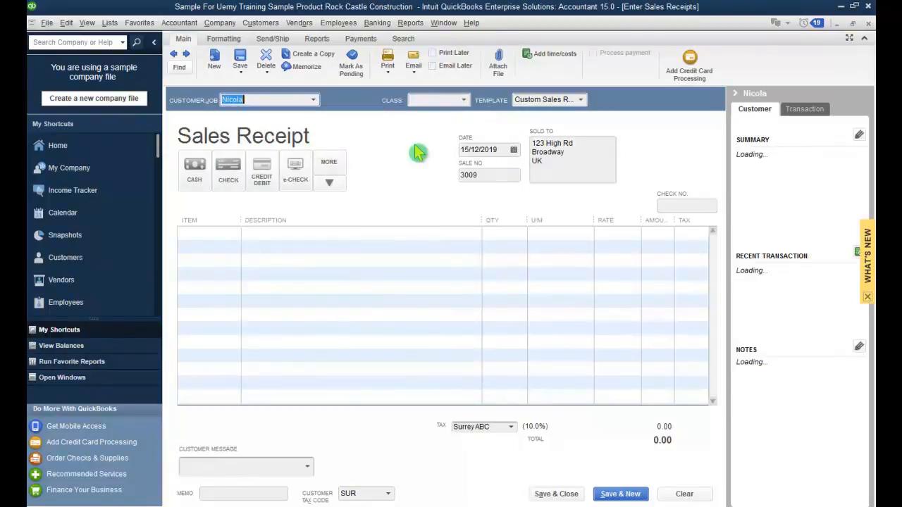
left_click(231, 240)
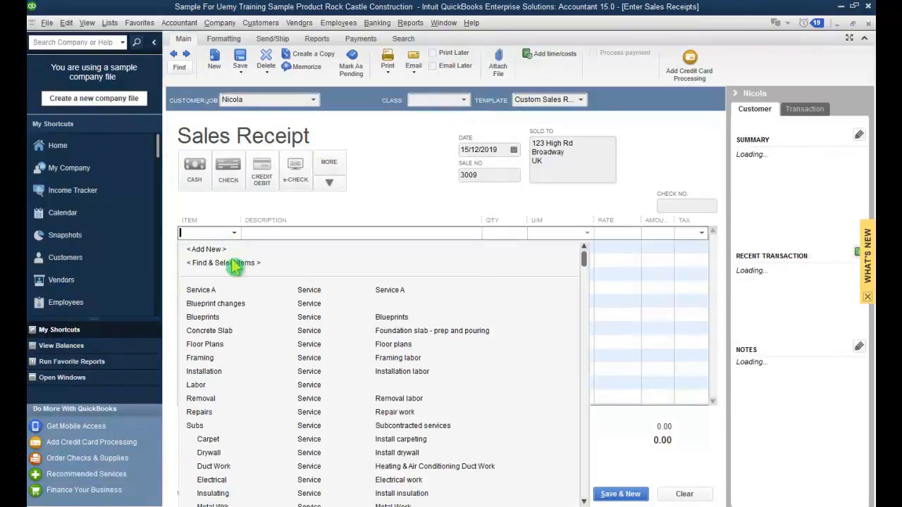
scroll(228, 428, "down", 5)
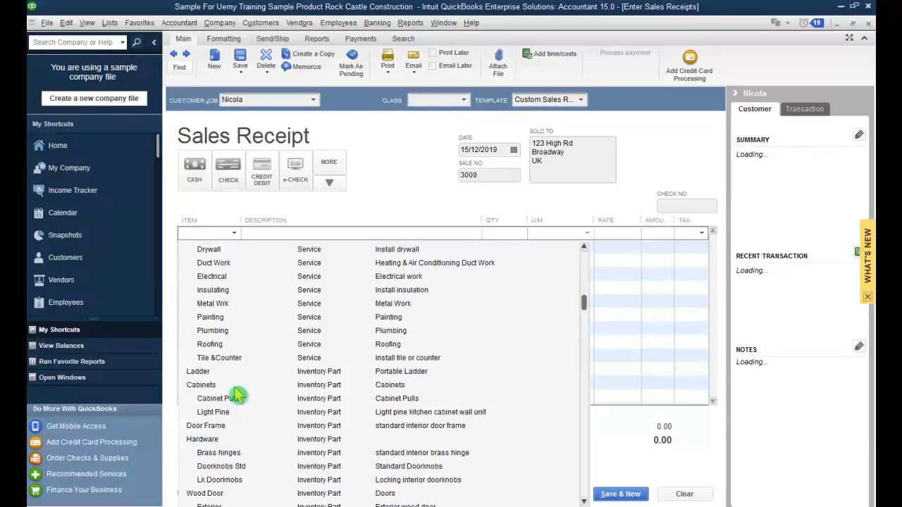
left_click(233, 369)
left_click(509, 233)
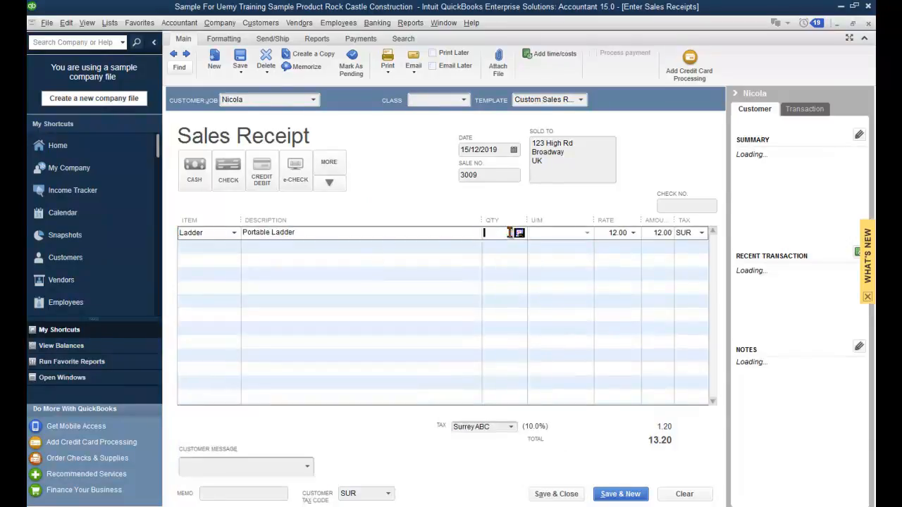
key("Tab")
key("Tab")
key("Tab")
key("Tab")
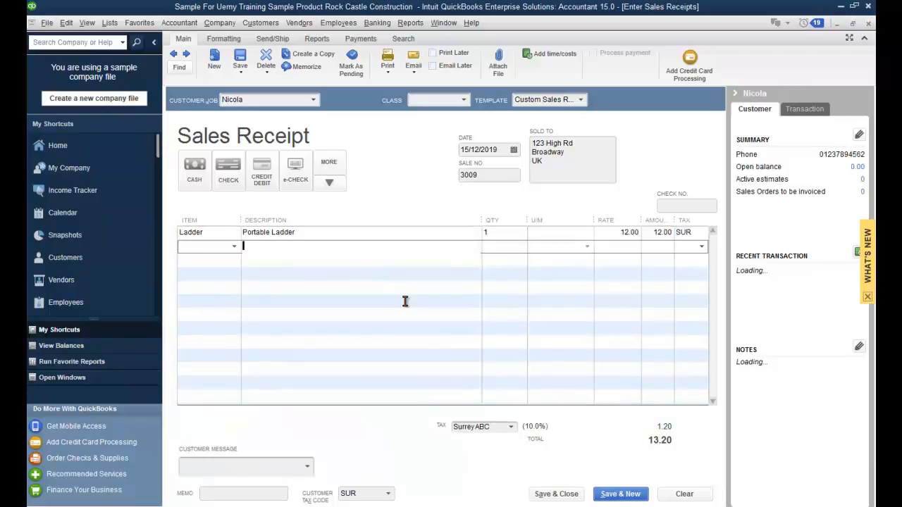
Step: After trying a Discover card payment, set payment to cash and save the 13.20 receipt
left_click(189, 183)
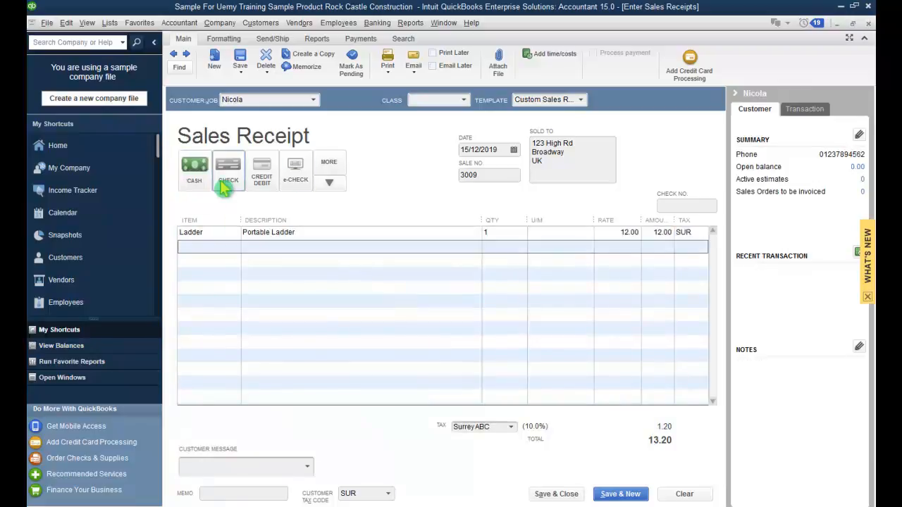
left_click(261, 174)
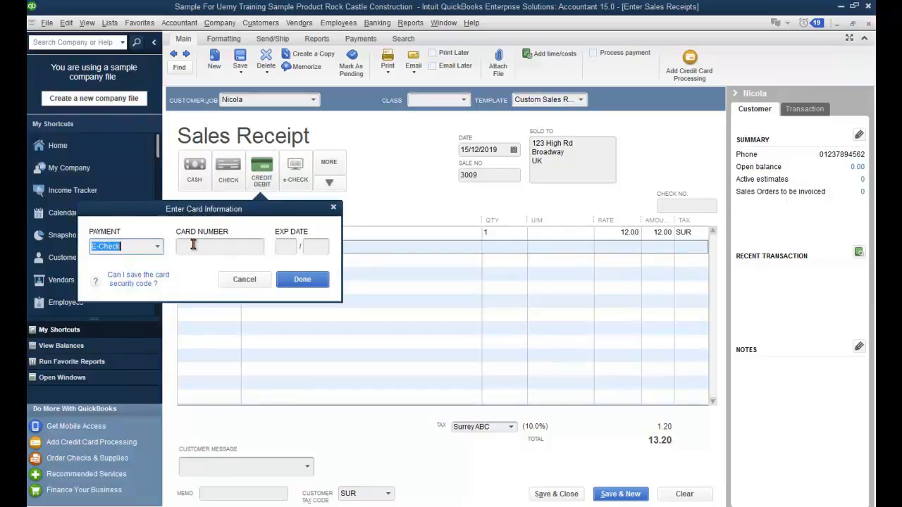
left_click(153, 248)
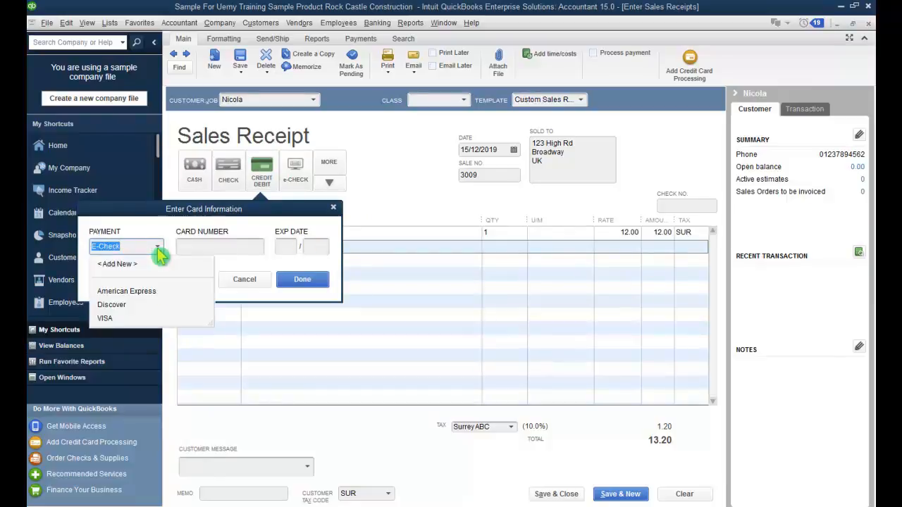
left_click(144, 304)
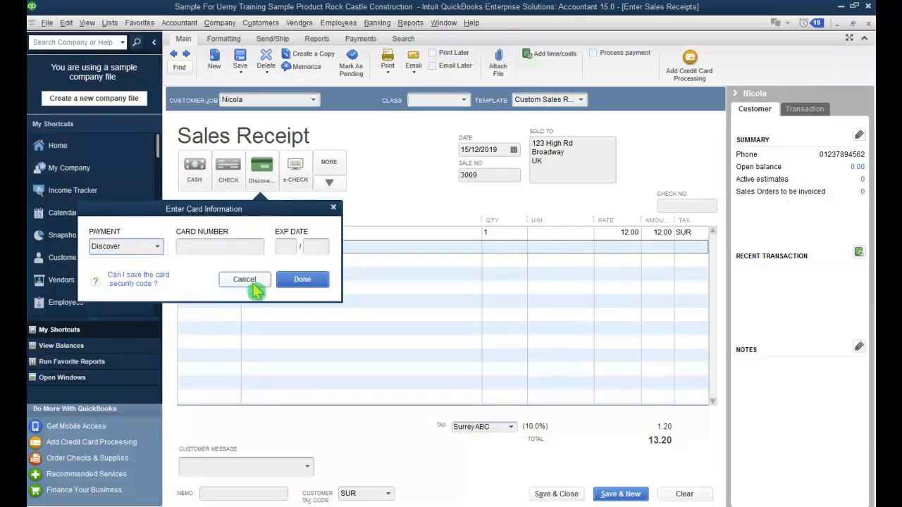
left_click(212, 245)
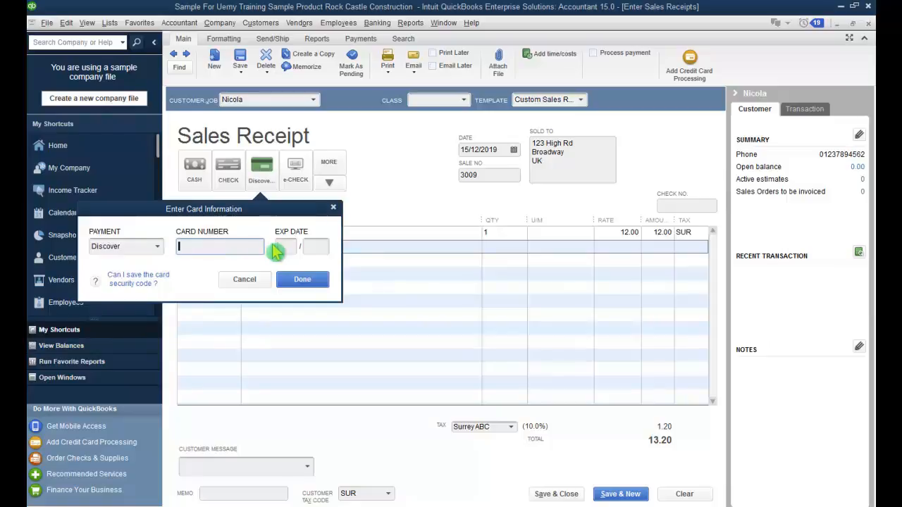
left_click(245, 280)
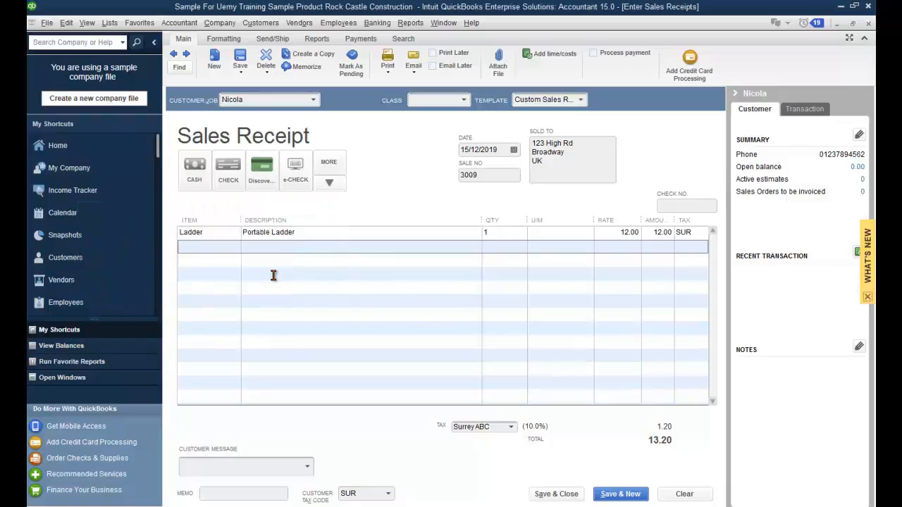
left_click(329, 184)
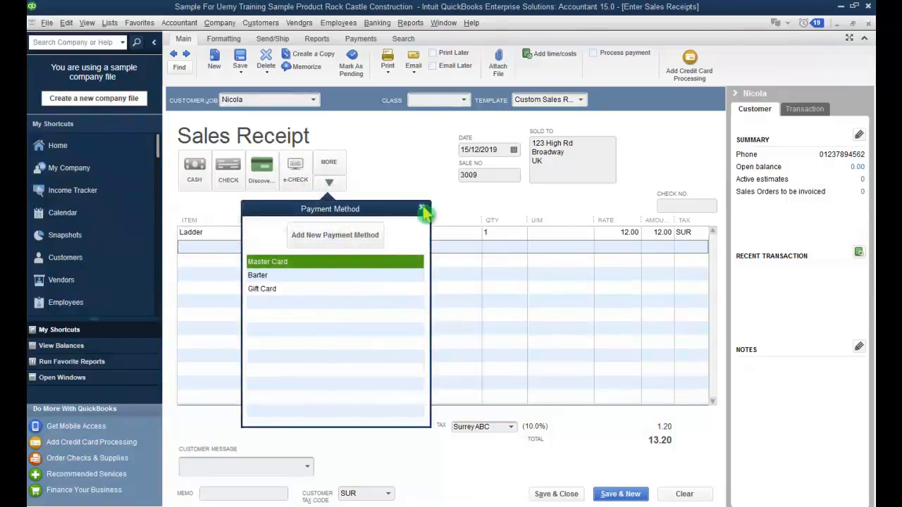
left_click(421, 209)
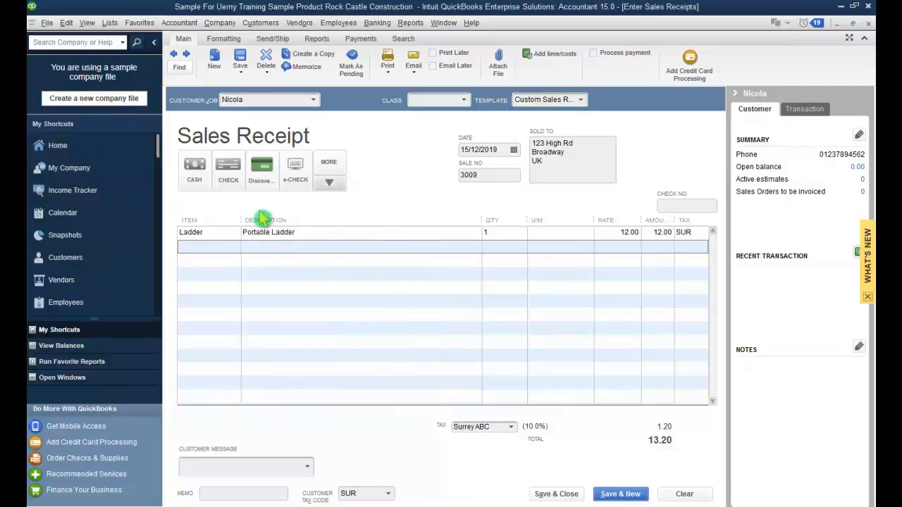
left_click(200, 176)
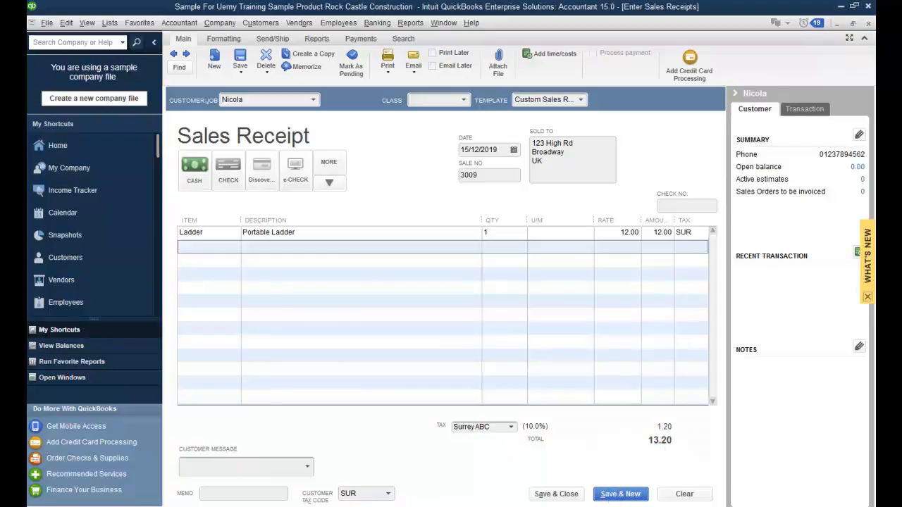
left_click(553, 494)
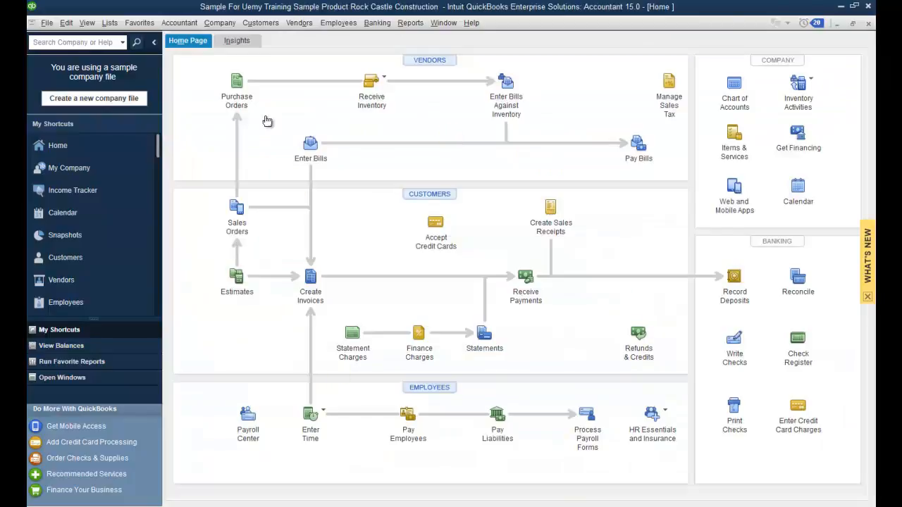
Step: Open Receive Payments, choose the paying customer, and apply 120.00 to invoice 1100
left_click(257, 24)
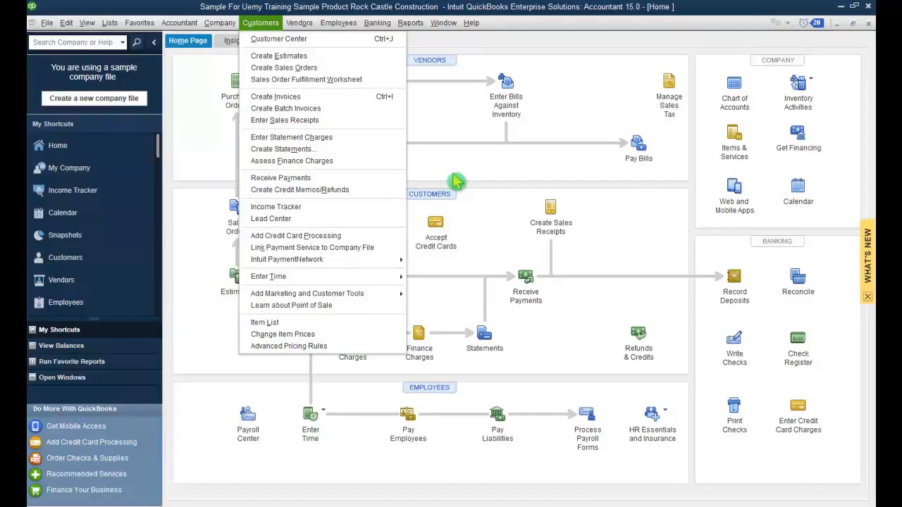
left_click(353, 177)
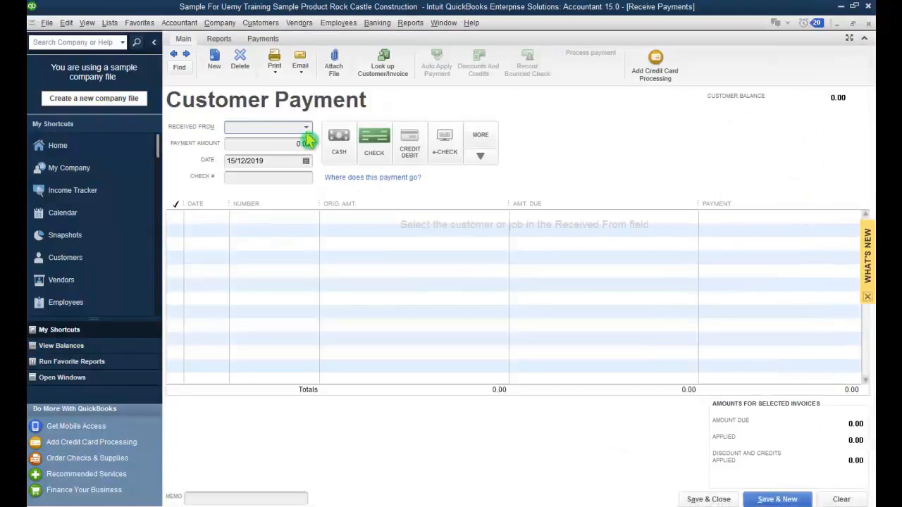
left_click(308, 129)
left_click(273, 184)
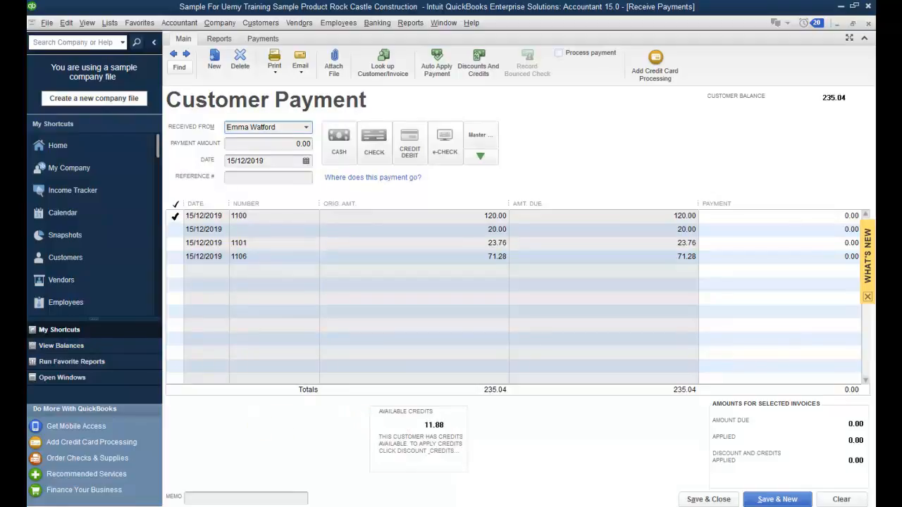
left_click(175, 216)
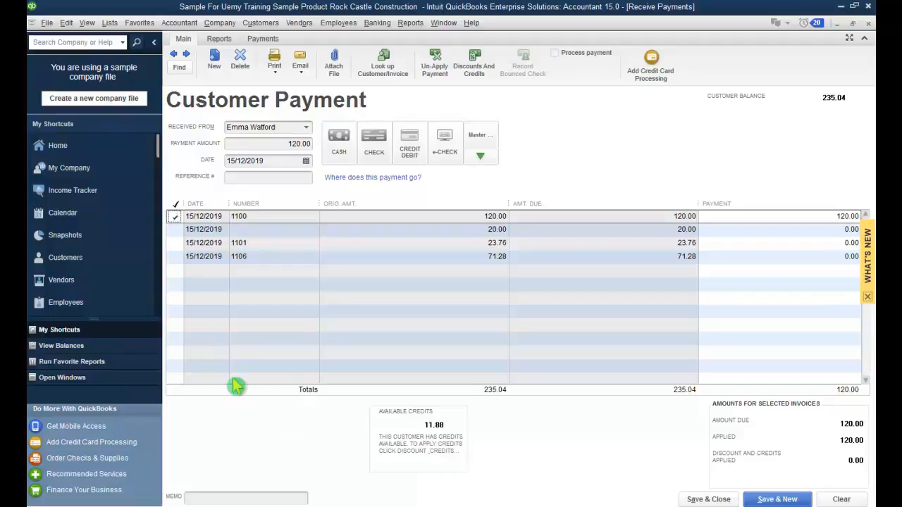
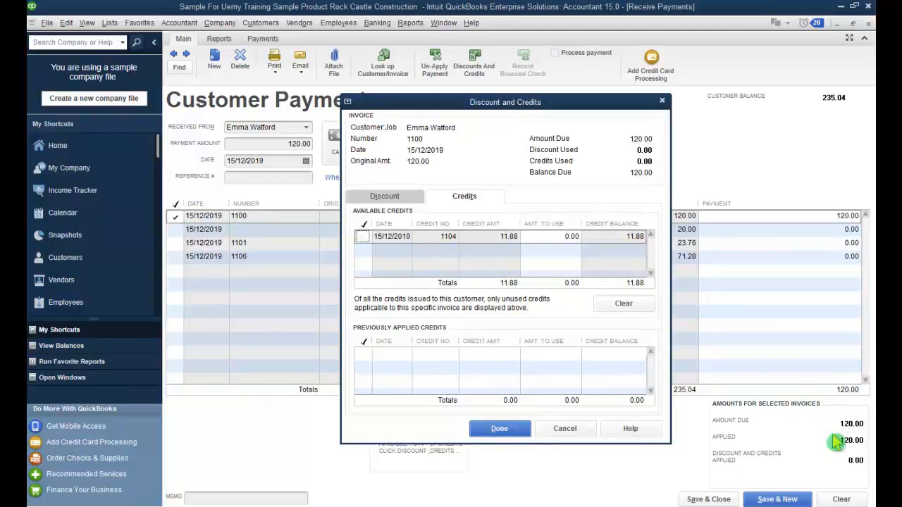
Step: Apply the 11.88 credit 1104 to invoice 1100 and save the 108.12 payment
left_click(363, 236)
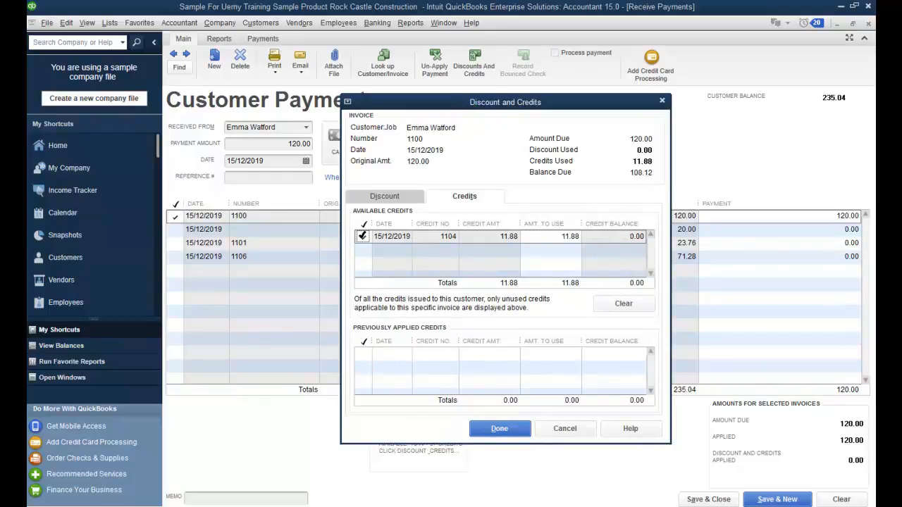
left_click(524, 442)
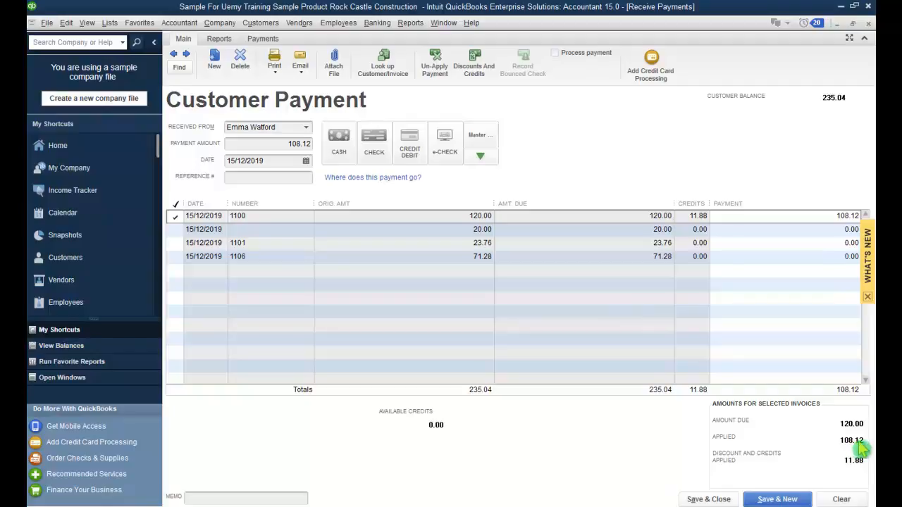
left_click(708, 499)
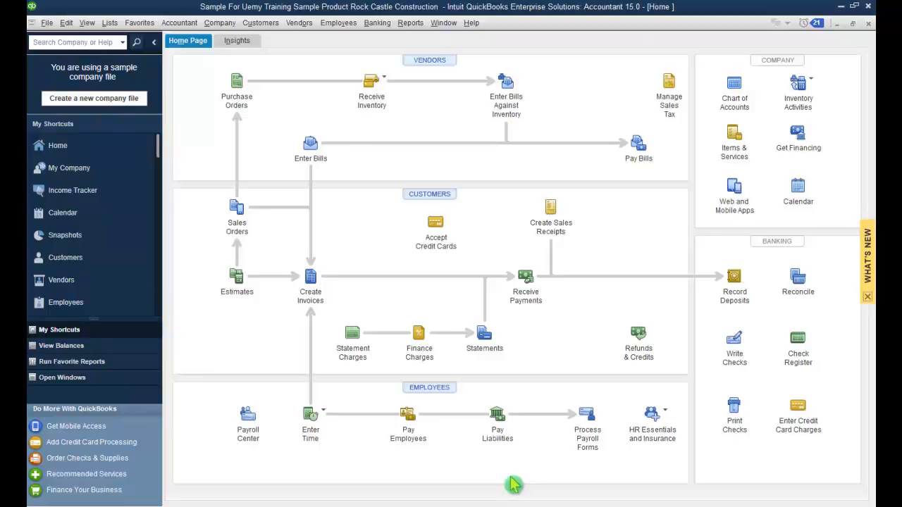
Step: Start a bank deposit with the four undeposited payments ticked, then abandon that selection
left_click(377, 22)
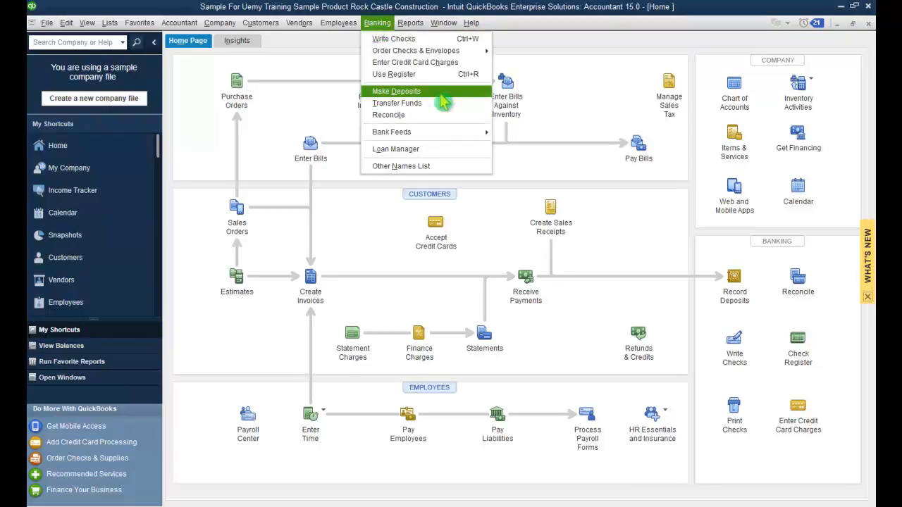
left_click(441, 94)
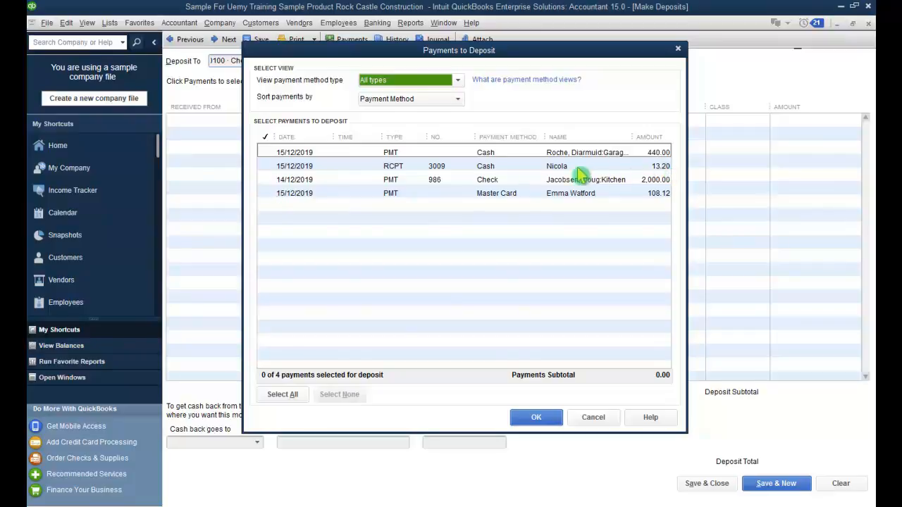
left_click(482, 170)
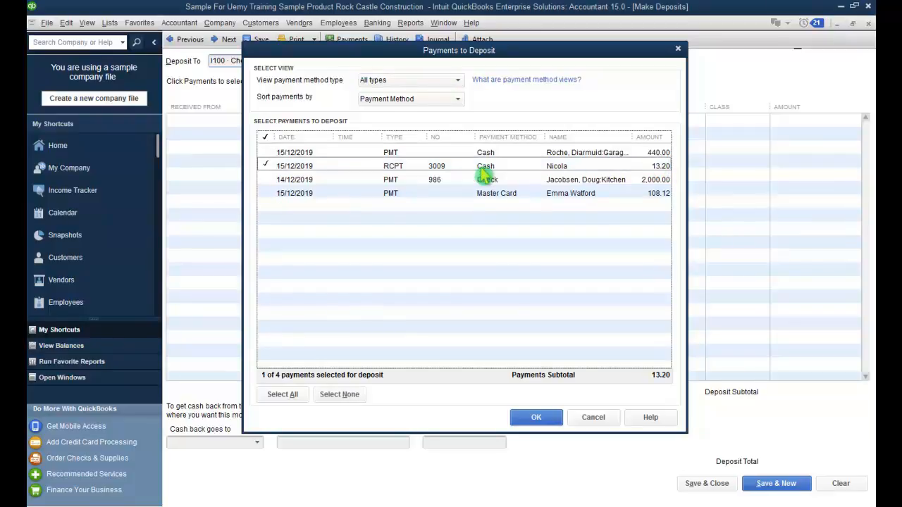
left_click(270, 193)
left_click(269, 179)
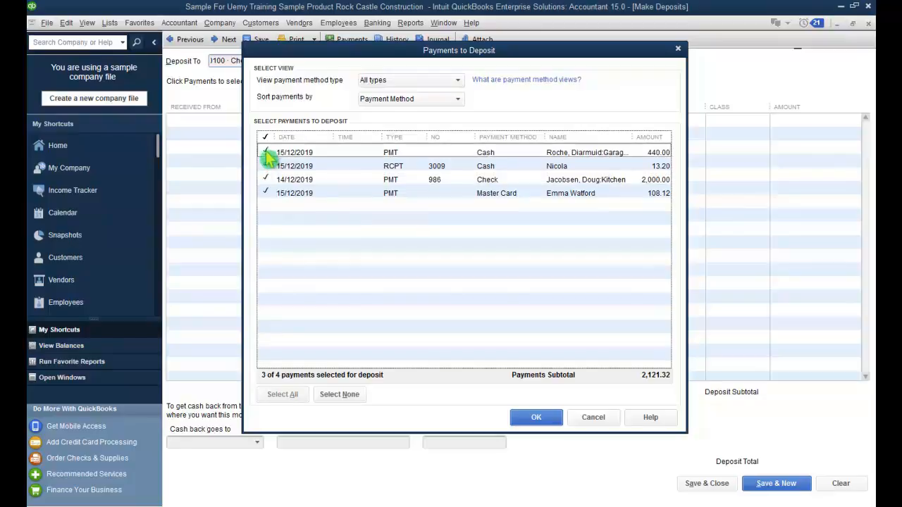
left_click(268, 154)
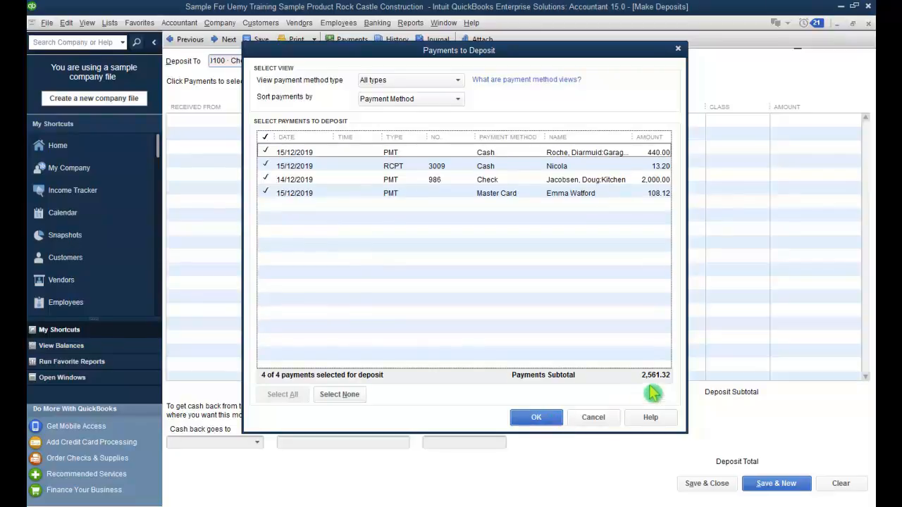
left_click(610, 418)
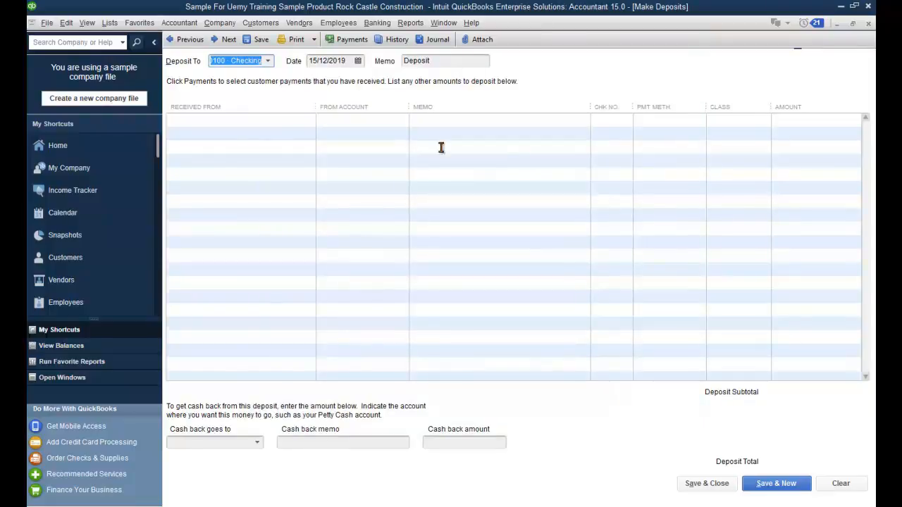
Step: Open the Chart of Accounts and close the empty deposit
left_click(219, 23)
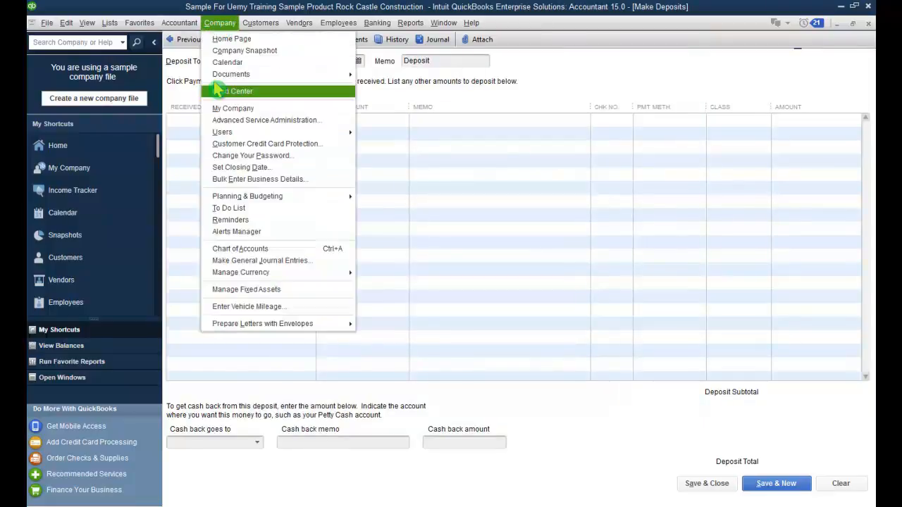
left_click(321, 250)
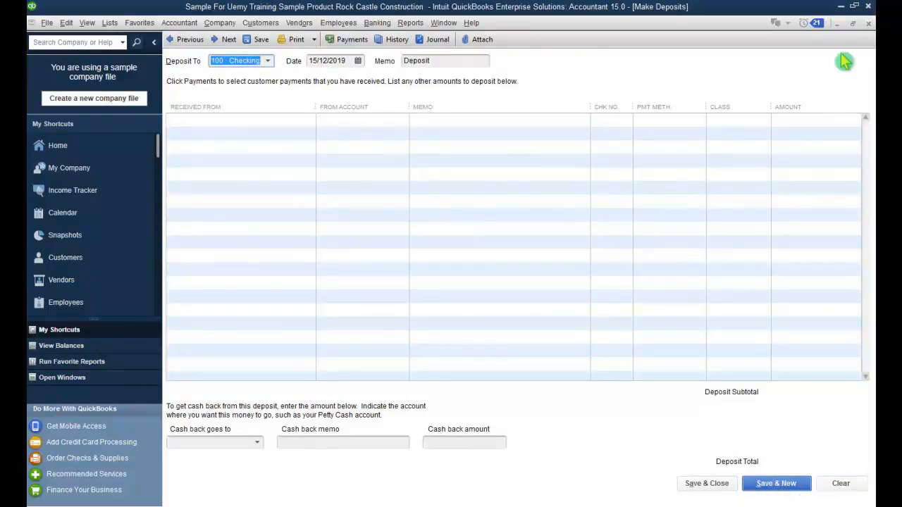
left_click(867, 23)
Step: Start a new deposit holding the 440.00, 13.20, 2,000.00 and 108.12 payments
left_click(377, 22)
left_click(409, 97)
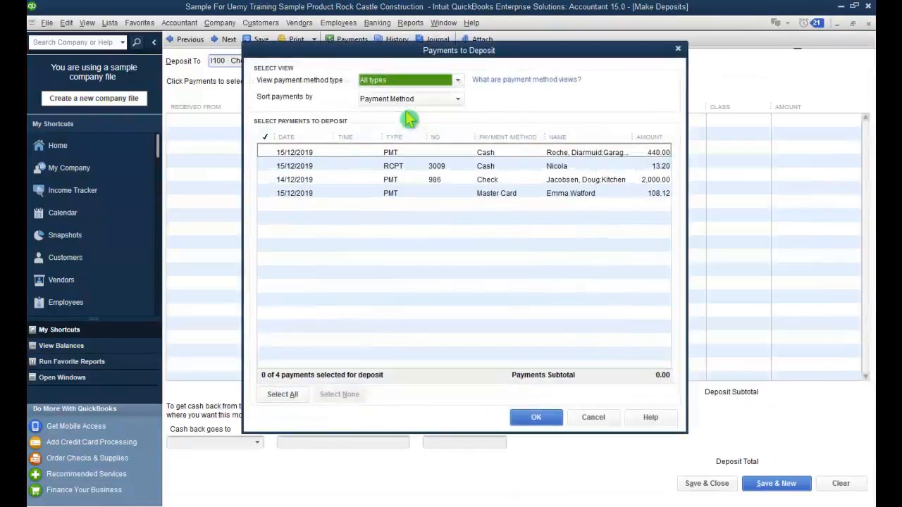
left_click(267, 153)
left_click(269, 166)
left_click(268, 179)
left_click(266, 193)
left_click(536, 418)
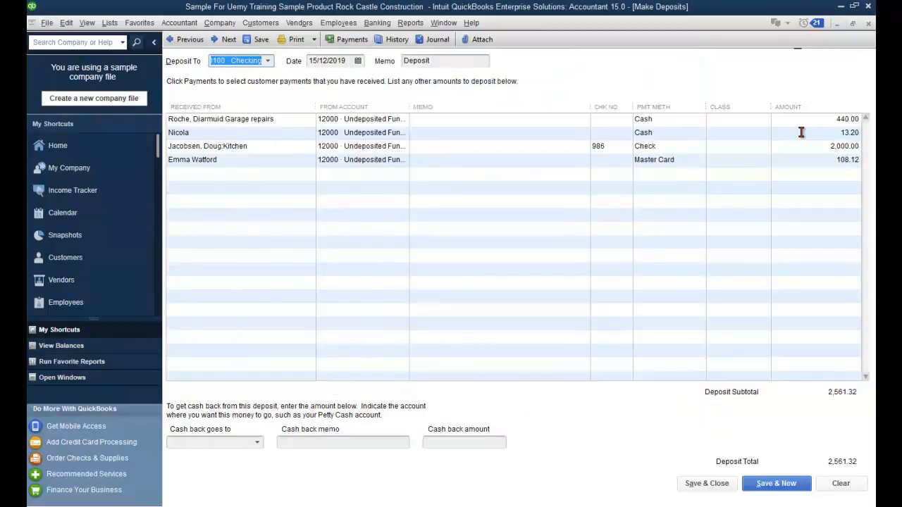
Step: Send 50.00 cash back to 10400 Petty Cash with memo 'Cash Back'
left_click(257, 442)
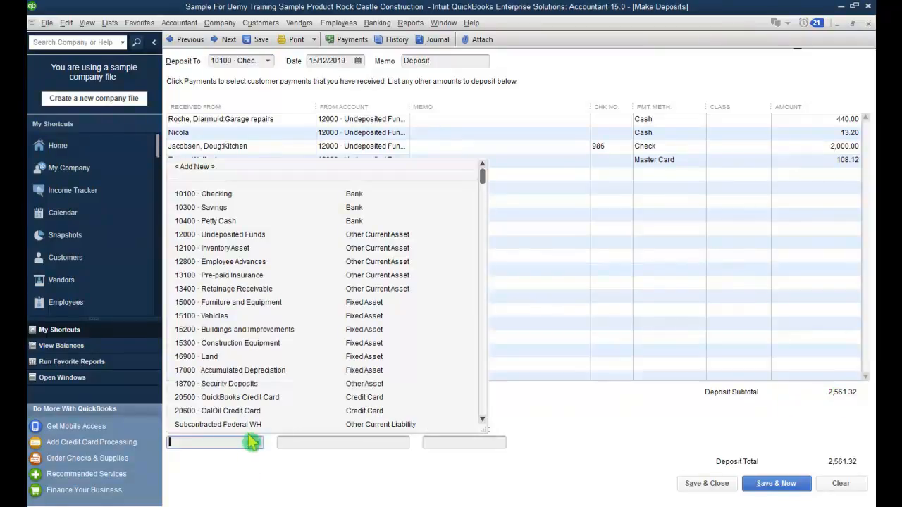
left_click(290, 220)
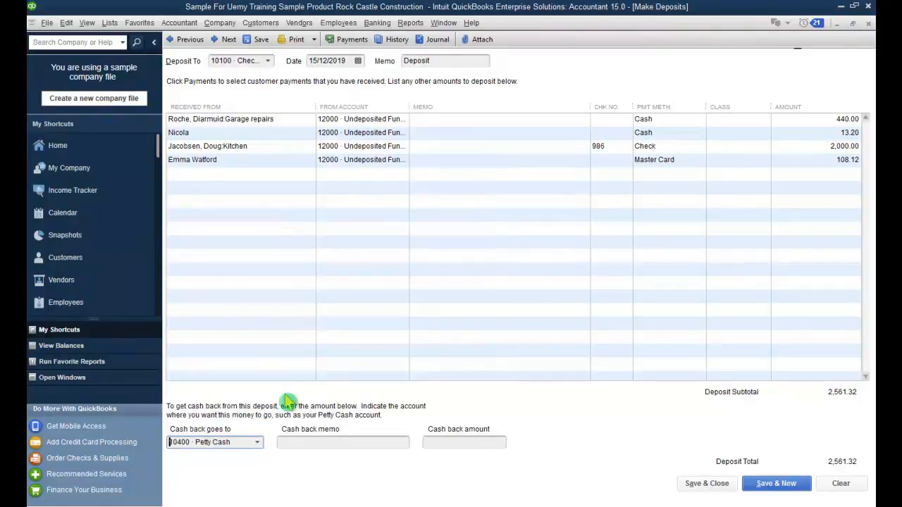
left_click(365, 442)
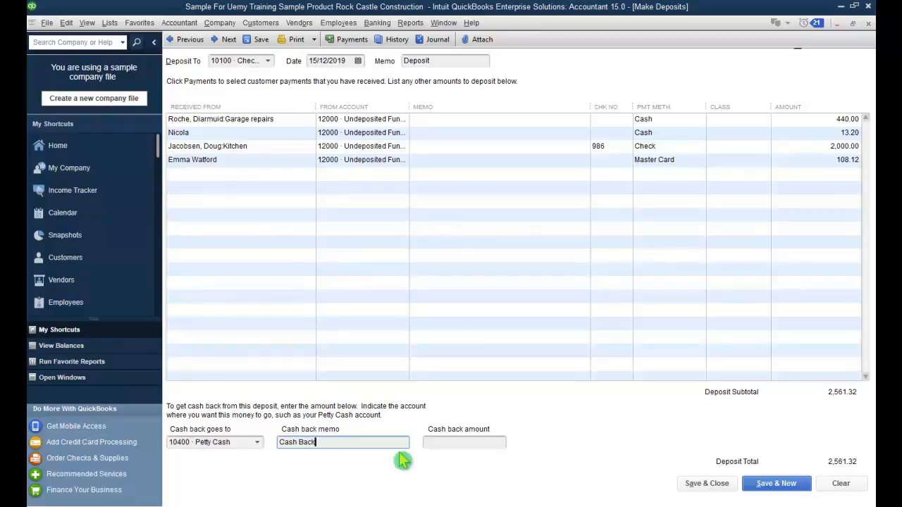
left_click(459, 443)
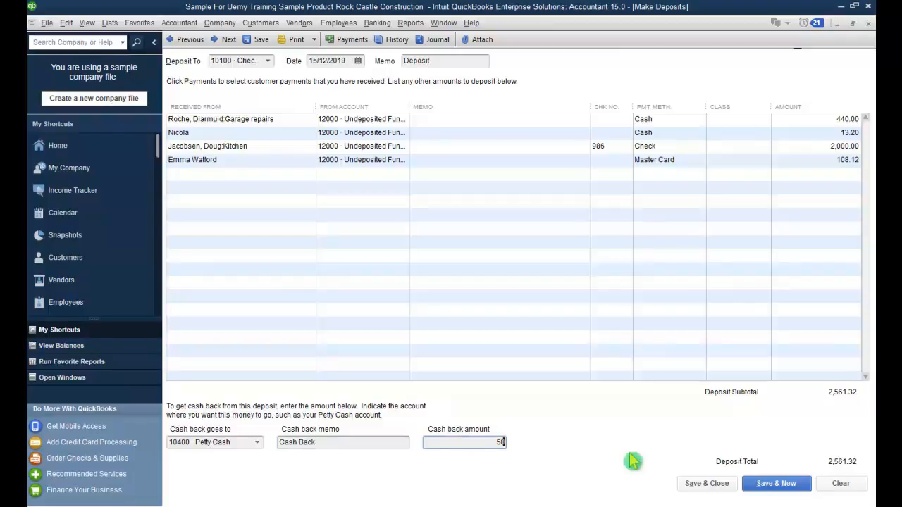
key("Tab")
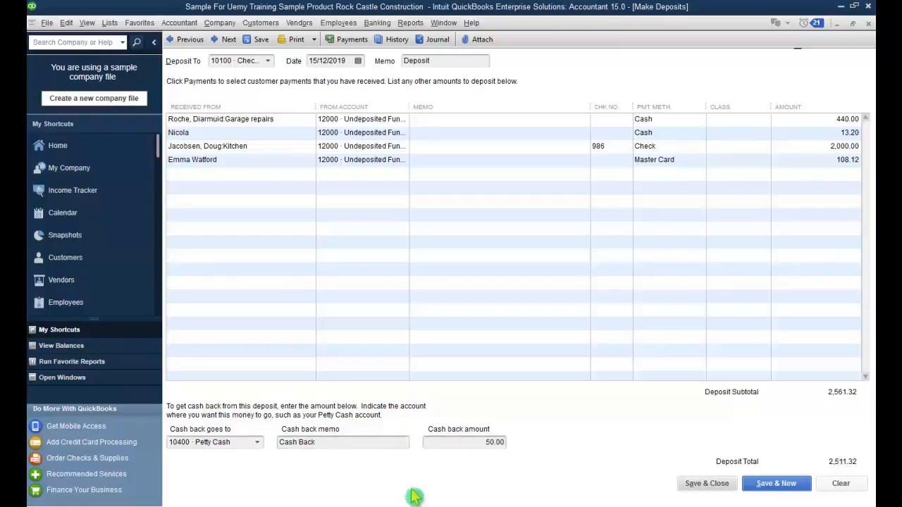
Step: Glance at the Chart of Accounts, then return to the deposit in progress
left_click(100, 381)
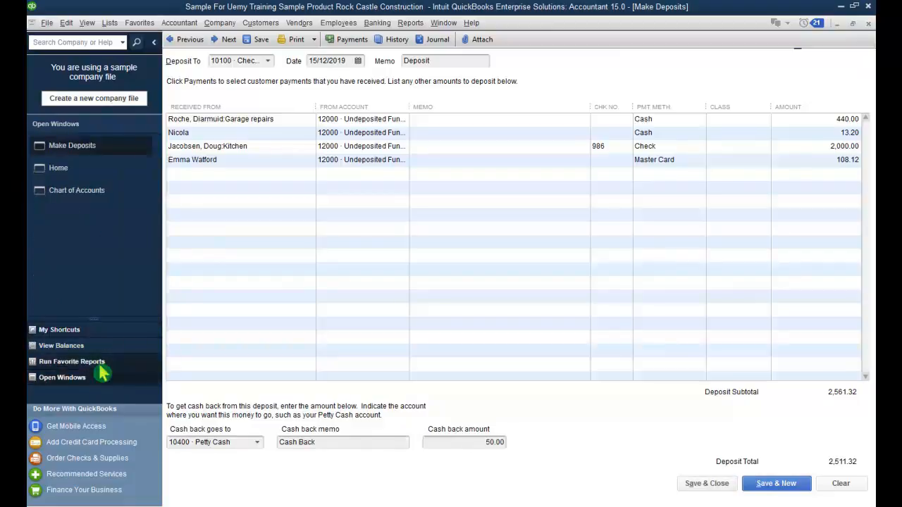
left_click(114, 194)
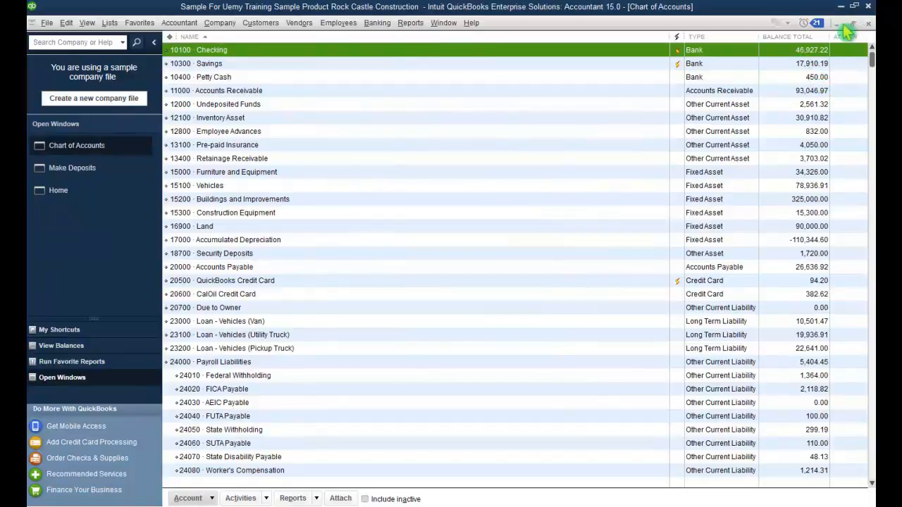
left_click(91, 173)
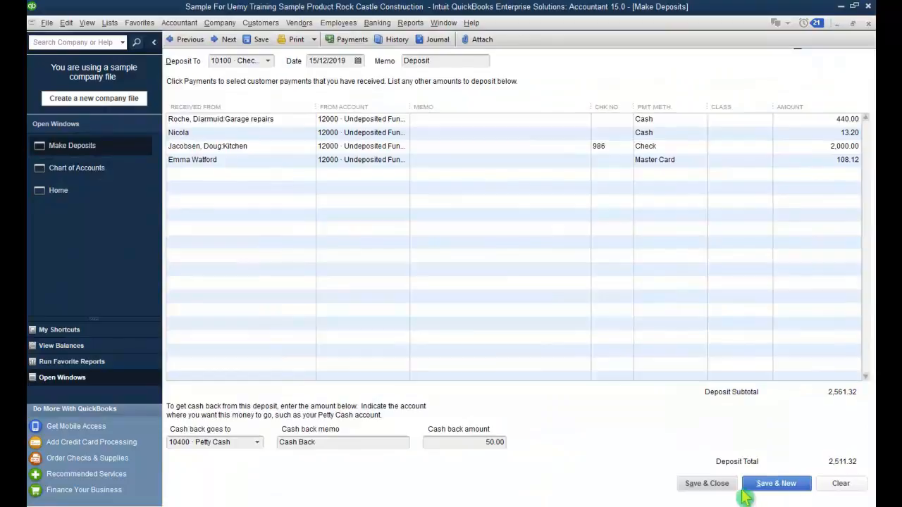
Step: Save the deposit and review the Checking account register
left_click(725, 493)
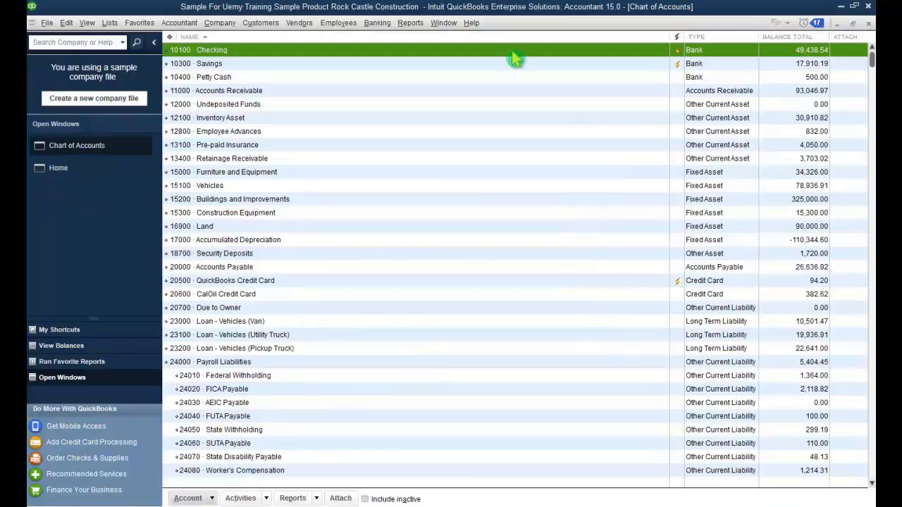
double_click(186, 50)
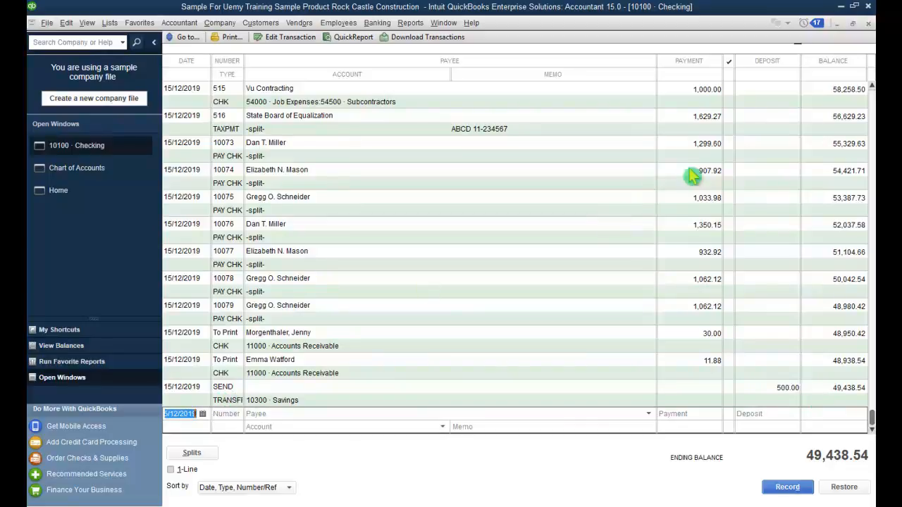
left_click(868, 24)
Step: Review the Petty Cash register, then close it and the Chart of Accounts
double_click(274, 75)
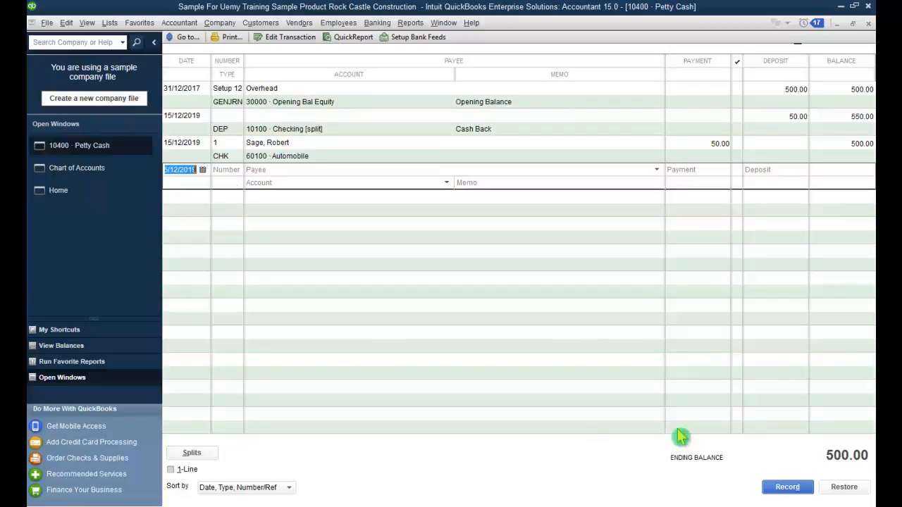
left_click(868, 23)
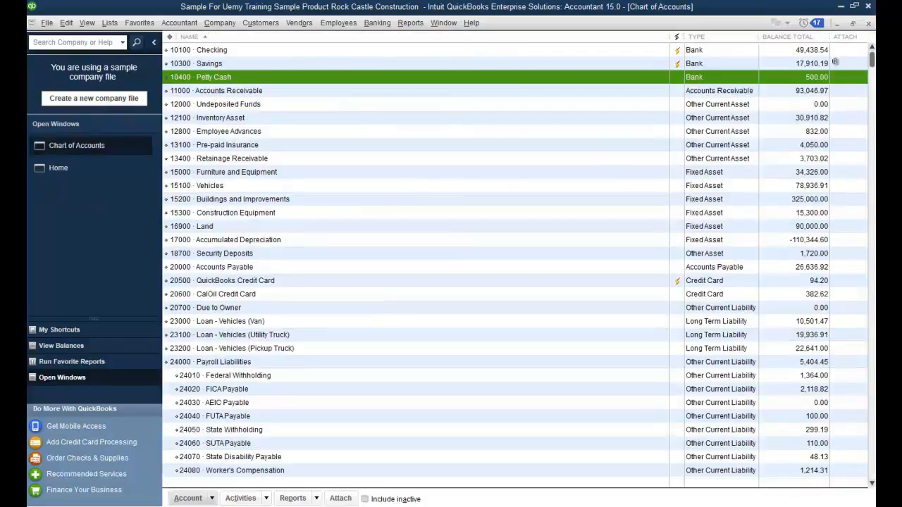
left_click(868, 23)
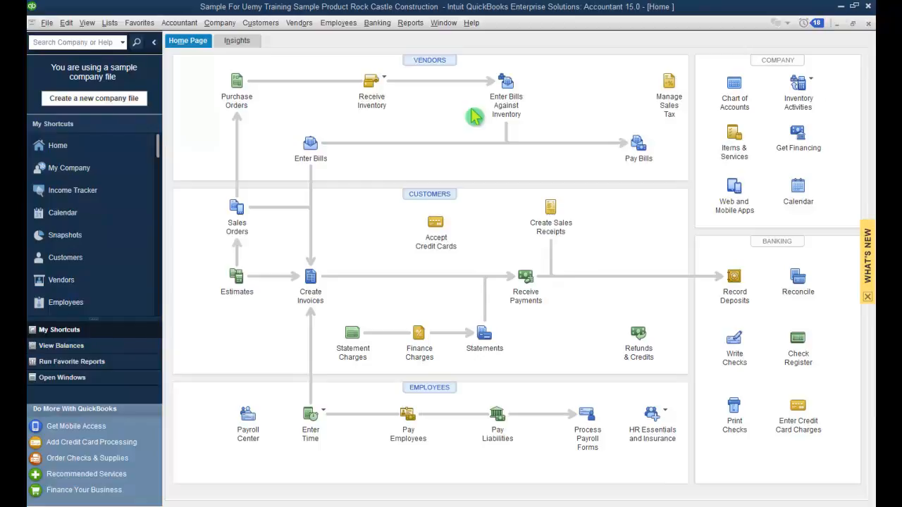
Step: Open the Lead Center and view the first lead's details without changing them
left_click(218, 25)
left_click(232, 91)
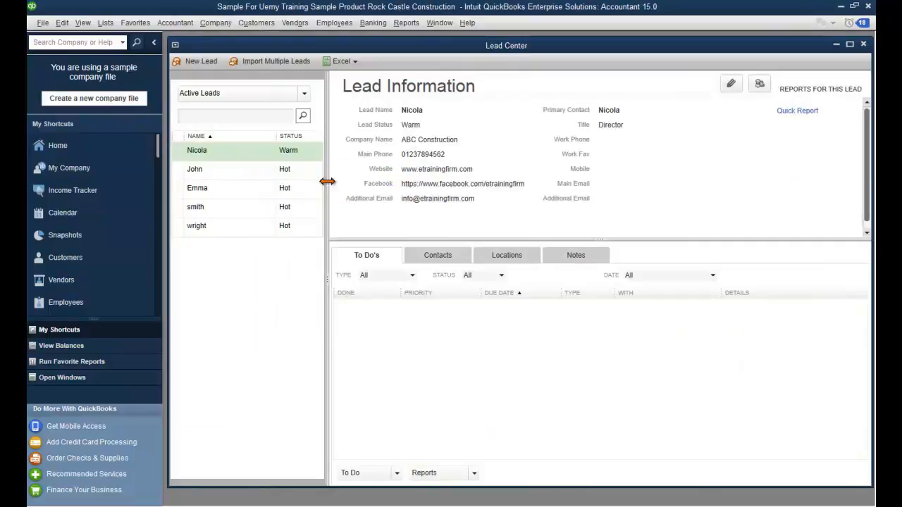
double_click(250, 162)
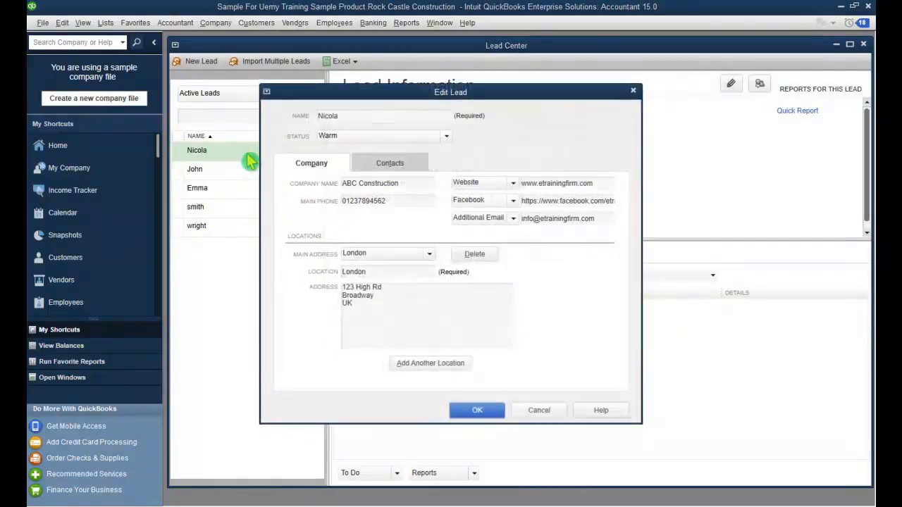
left_click(538, 411)
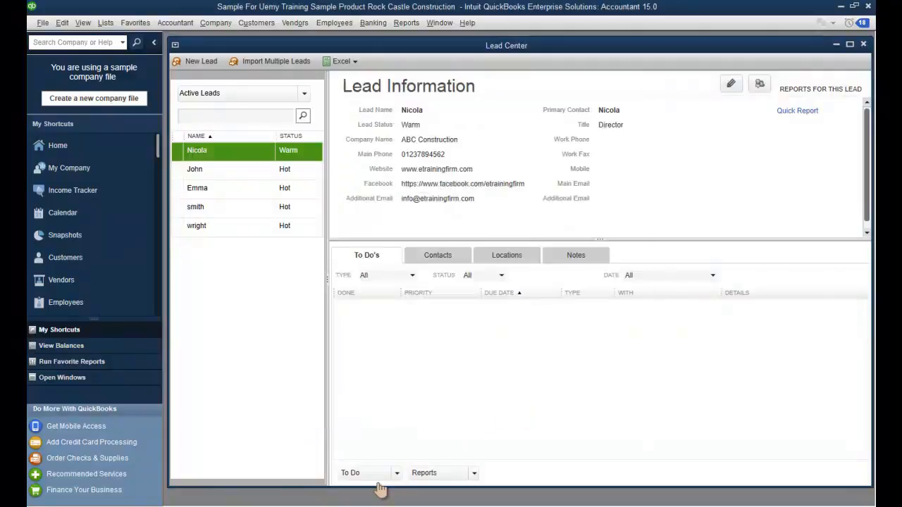
Step: Add a Medium-priority 'Call' to-do due 07/09/2016 for the lead, then begin converting it to a customer
left_click(396, 473)
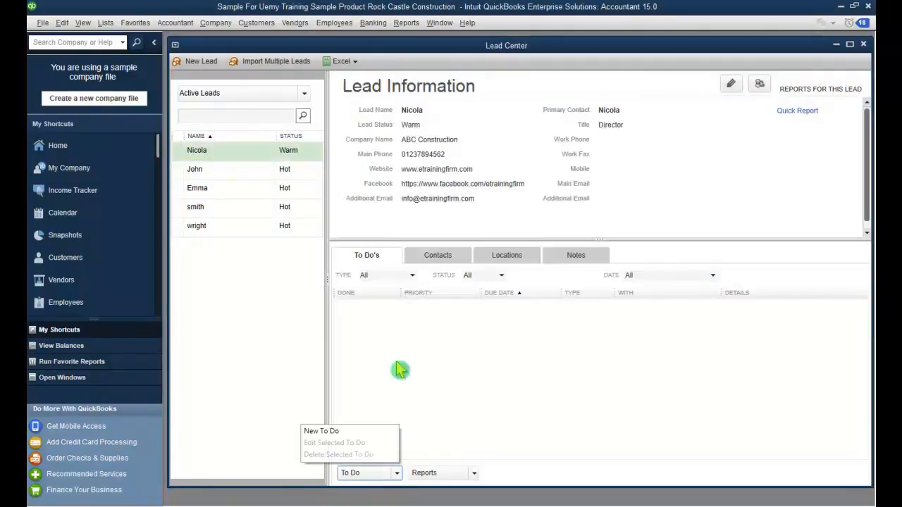
left_click(366, 433)
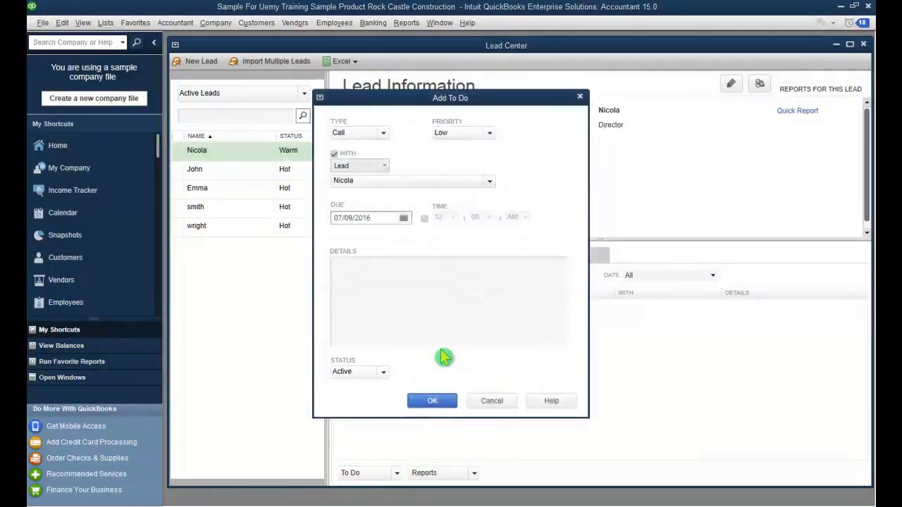
left_click(489, 133)
left_click(484, 158)
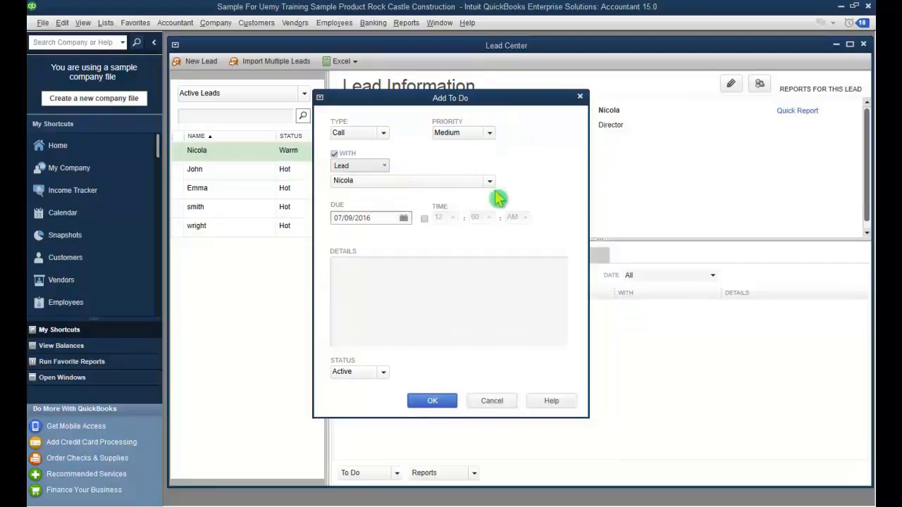
left_click(391, 291)
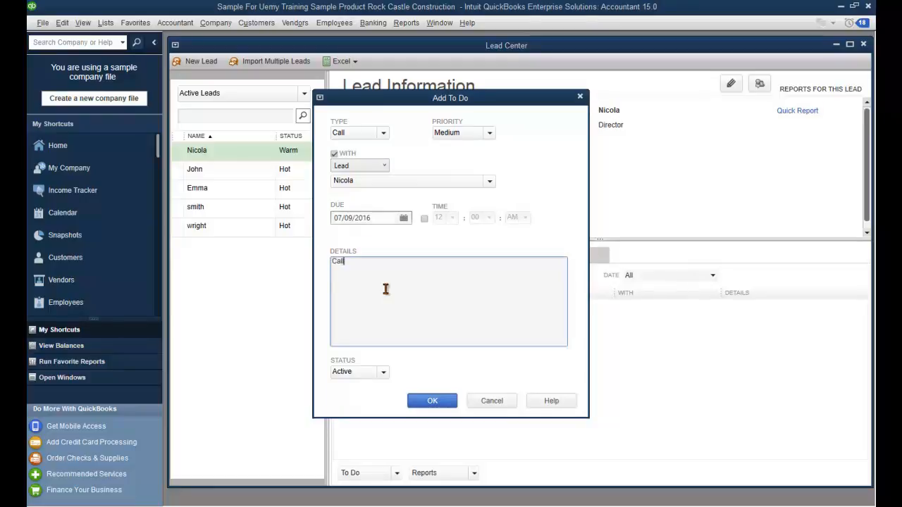
left_click(441, 401)
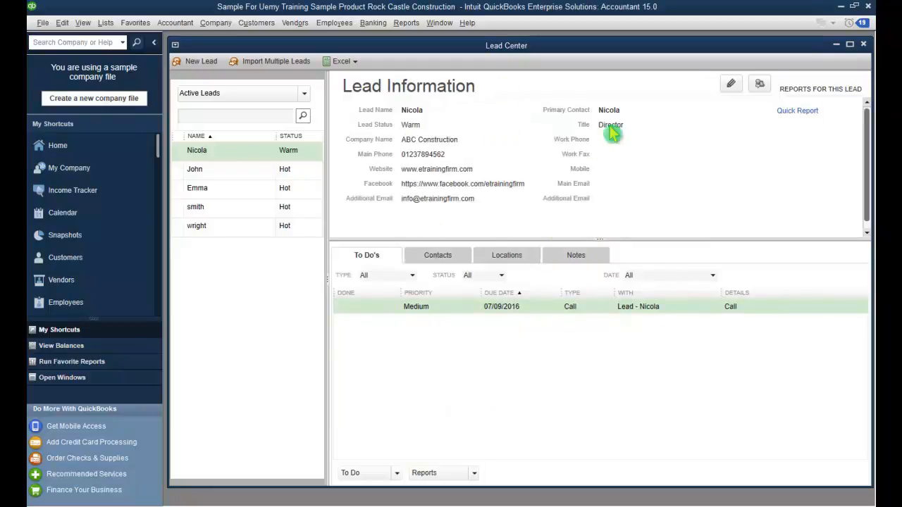
left_click(759, 88)
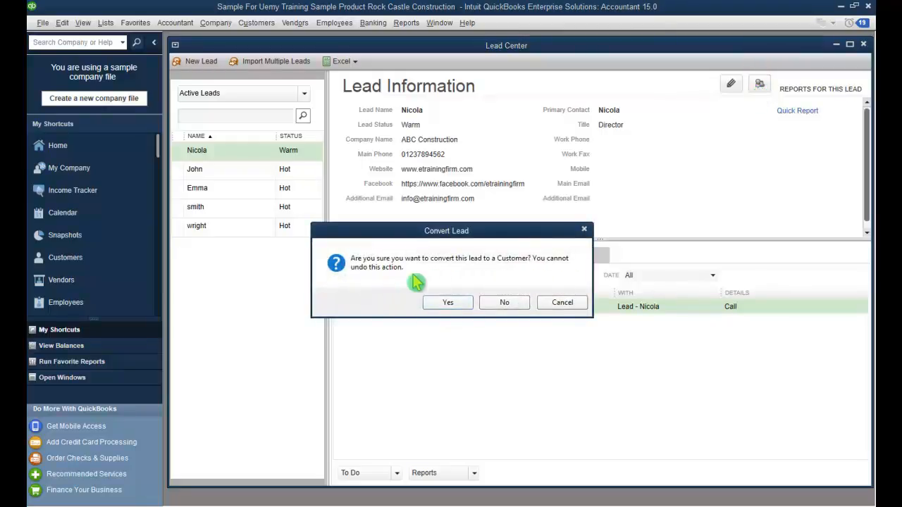
Step: Confirm converting the lead to a customer and maximize the Customer Center
left_click(448, 303)
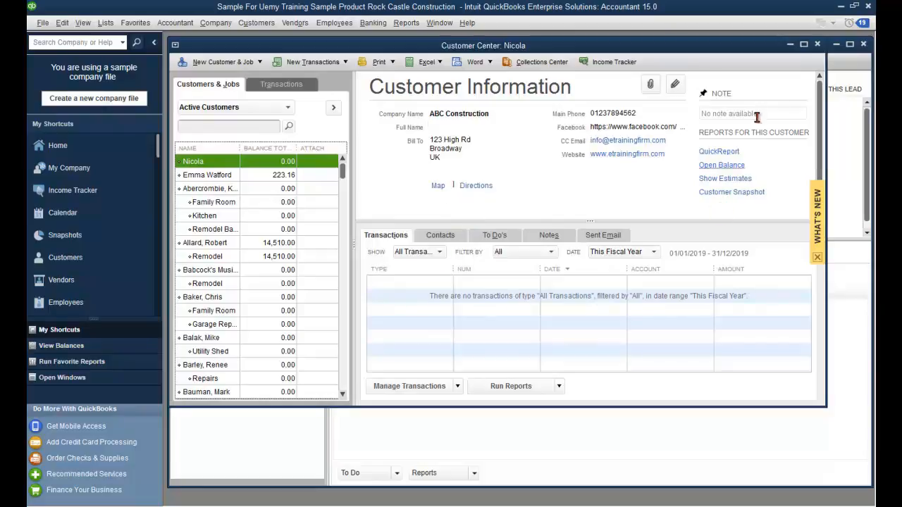
left_click(803, 44)
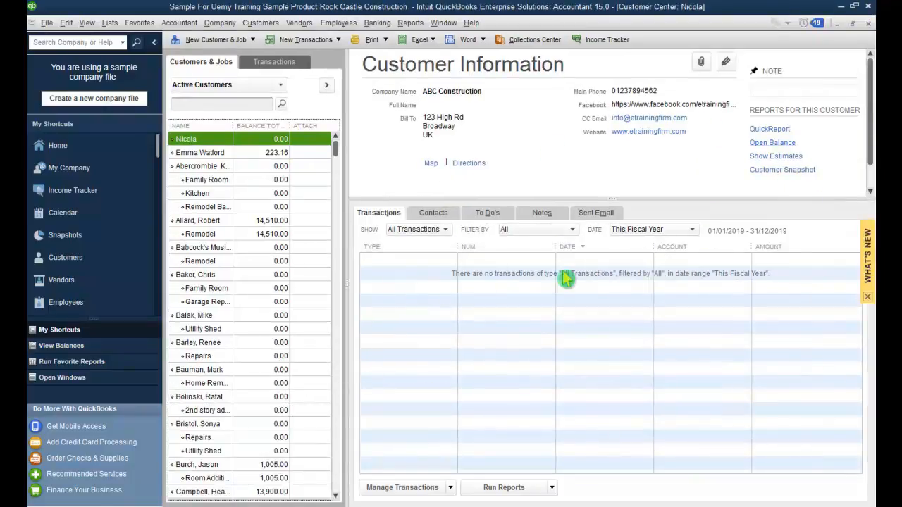
scroll(674, 251, "down", 7)
scroll(675, 252, "up", 7)
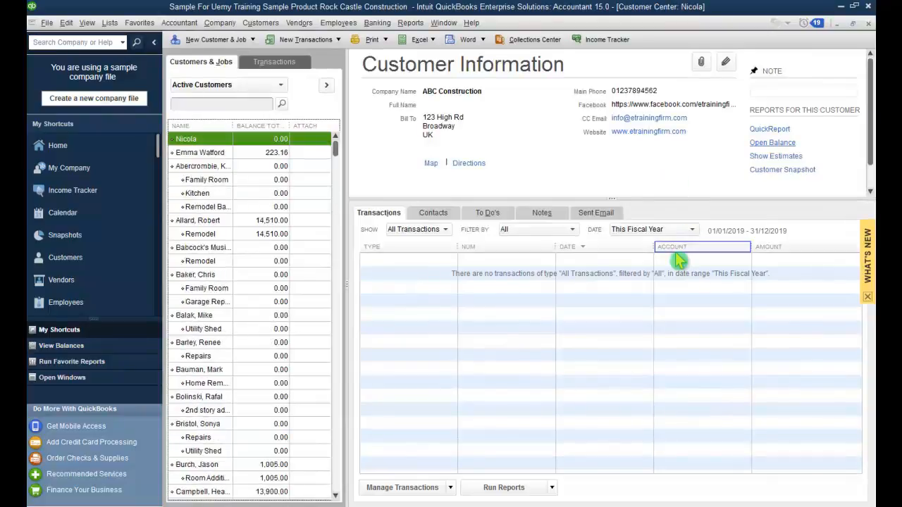
scroll(838, 169, "down", 7)
scroll(838, 169, "up", 7)
scroll(872, 110, "down", 2)
scroll(871, 109, "up", 2)
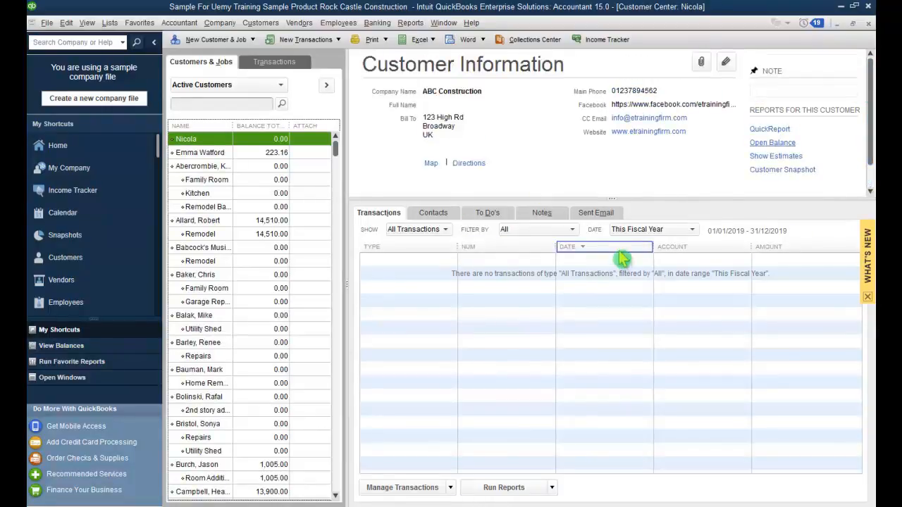
Step: Check the carried-over Call to-do, then open the new customer's record for editing
left_click(486, 214)
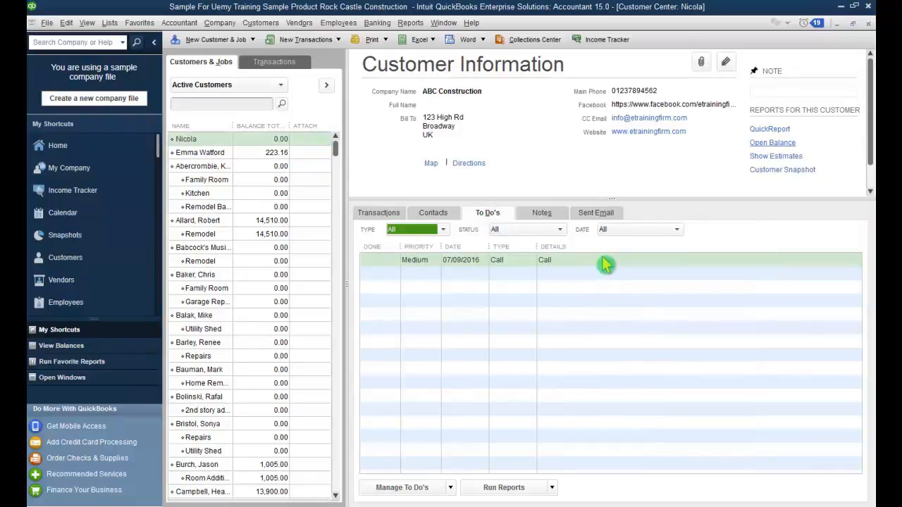
left_click(378, 213)
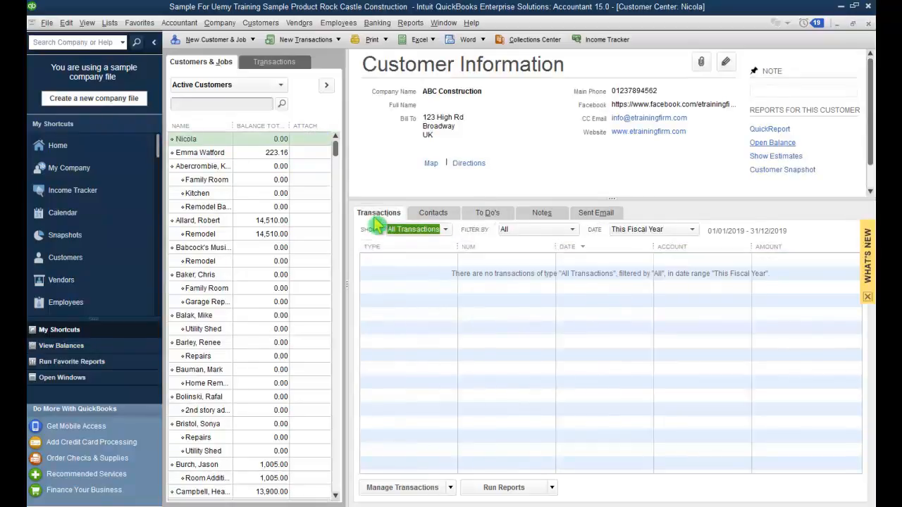
left_click(703, 214)
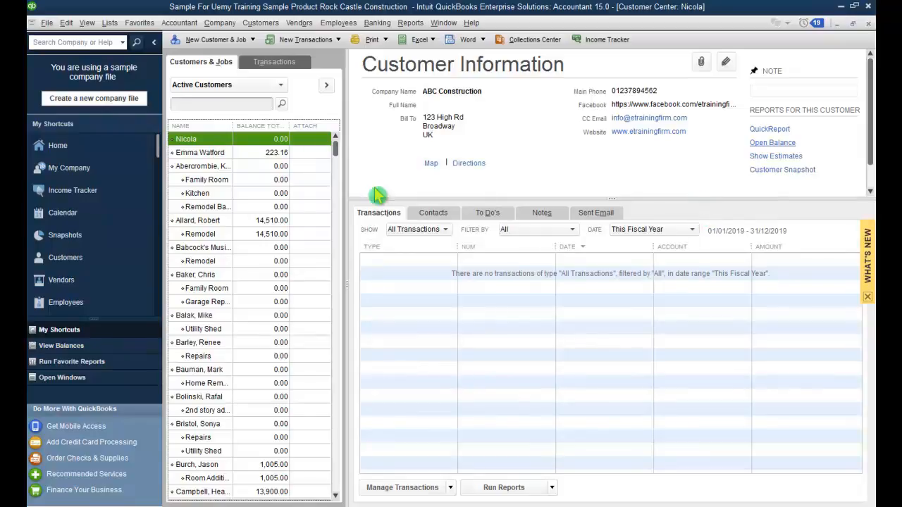
left_click(235, 152)
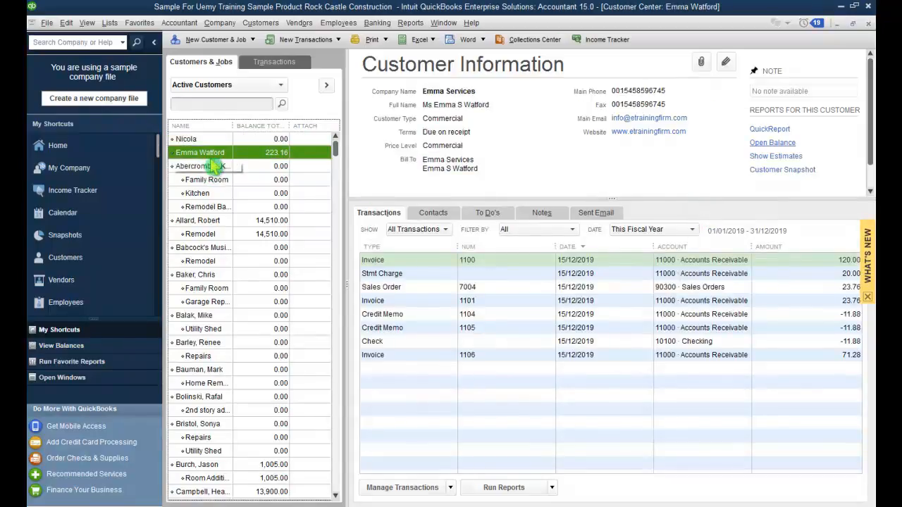
left_click(186, 141)
right_click(186, 143)
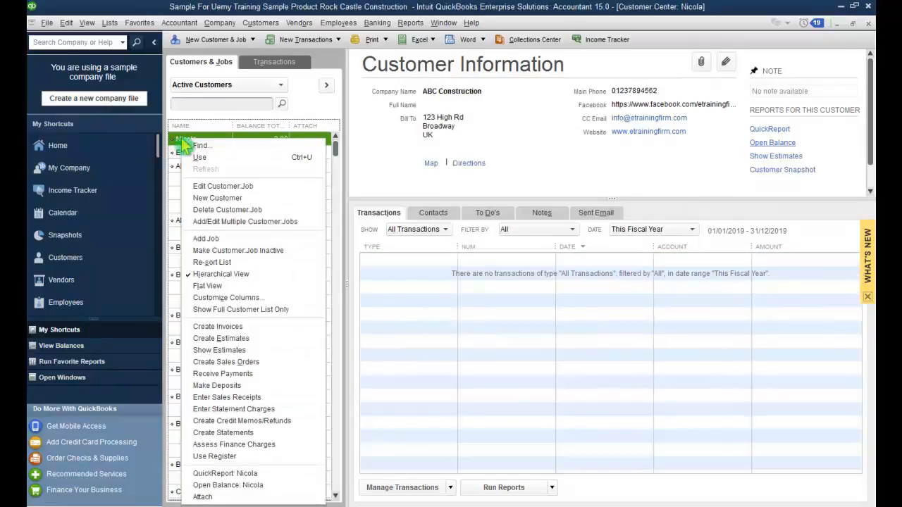
left_click(285, 186)
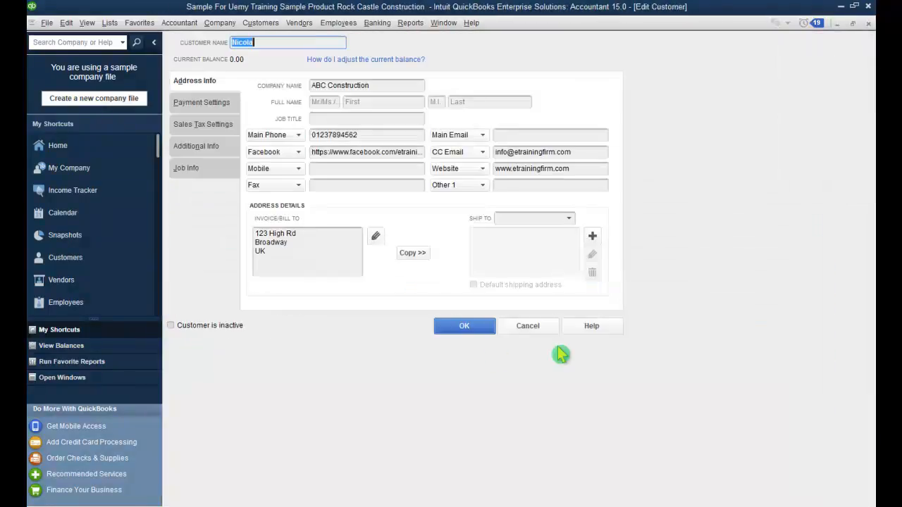
Step: Review the customer's Payment Settings, Sales Tax Settings, Additional Info and Job Info, then close it with OK
left_click(534, 139)
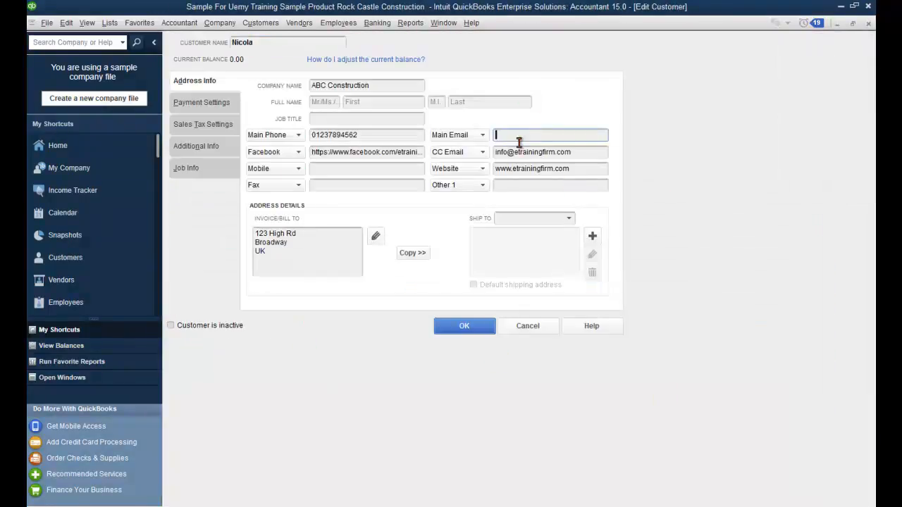
left_click(202, 102)
left_click(203, 126)
left_click(206, 147)
left_click(208, 167)
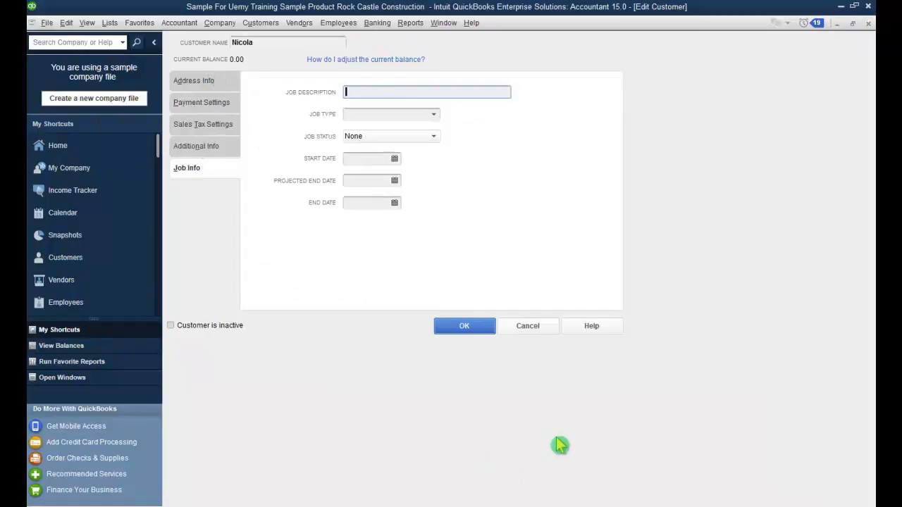
left_click(464, 326)
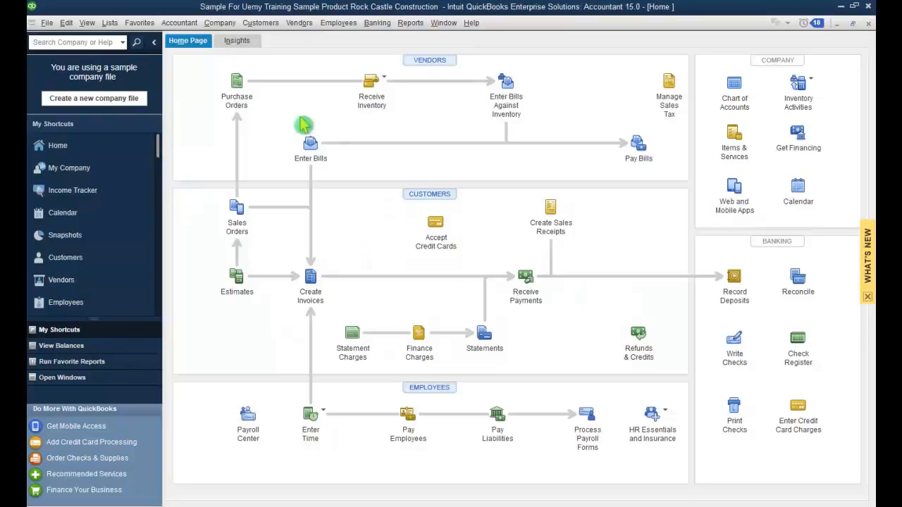
Step: Open the Lead Center from the Company menu
left_click(220, 24)
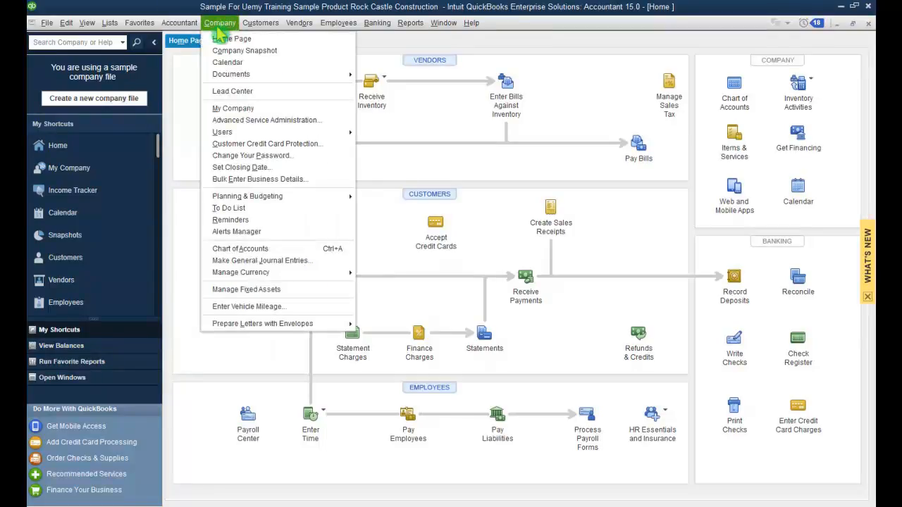
left_click(224, 91)
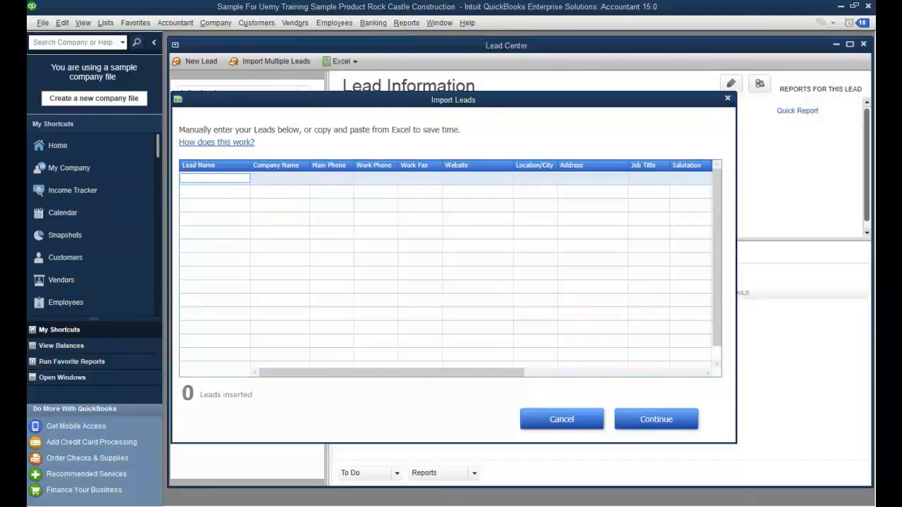
Step: Copy the four lead names from Excel A3:A6 into the Lead Name column
key("alt+Tab")
left_click(74, 144)
left_click_drag(64, 152, 65, 187)
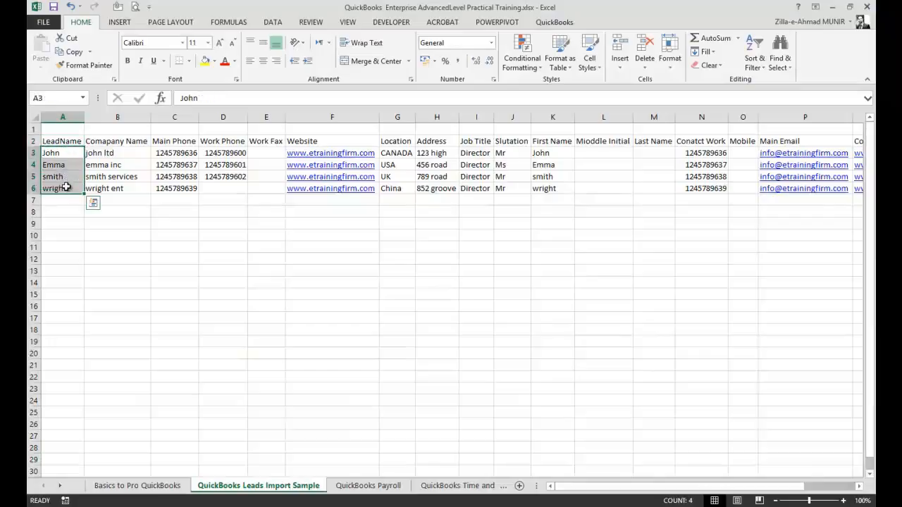
key("ctrl+c")
key("alt+Tab")
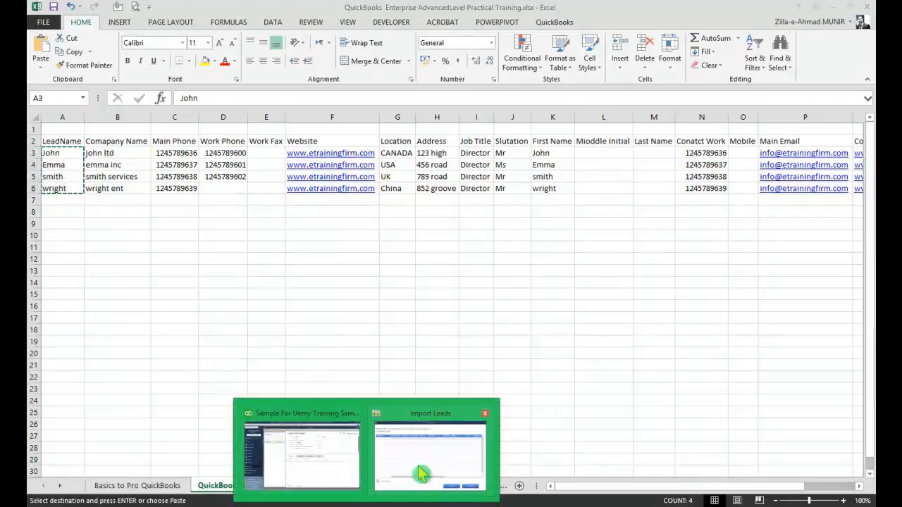
left_click(220, 178)
key("ctrl+v")
Step: Copy the company names B3:B6 into the Company Name column
left_click(298, 176)
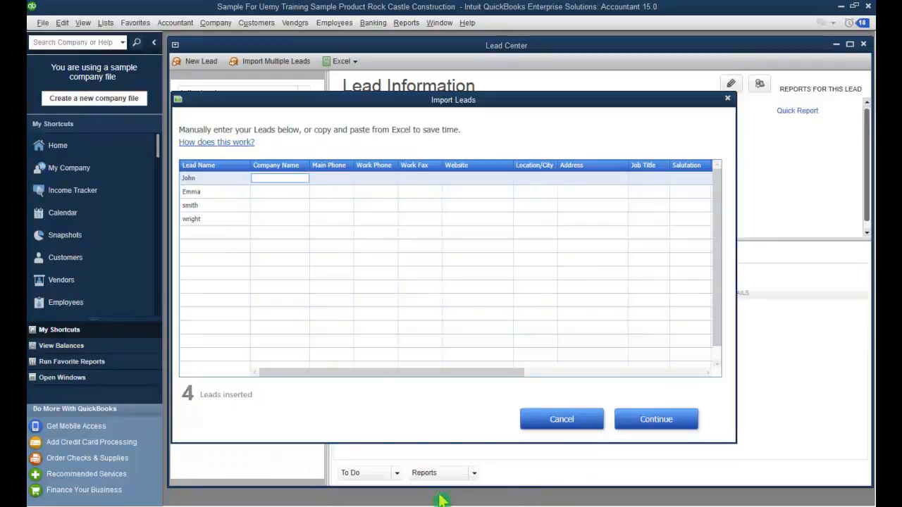
key("alt+Tab")
left_click_drag(131, 149, 132, 188)
key("ctrl+c")
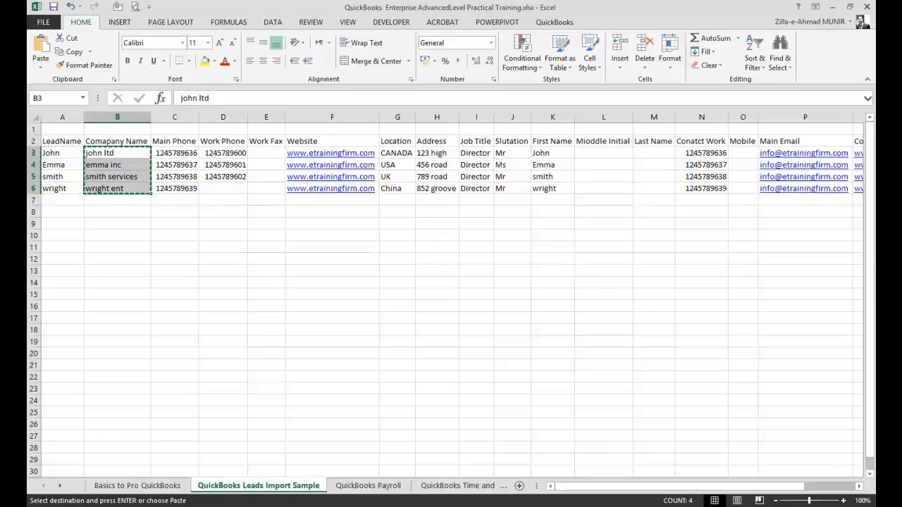
left_click(398, 479)
key("ctrl+v")
Step: Copy the main phone numbers C3:C6 into the Main Phone column
left_click(329, 183)
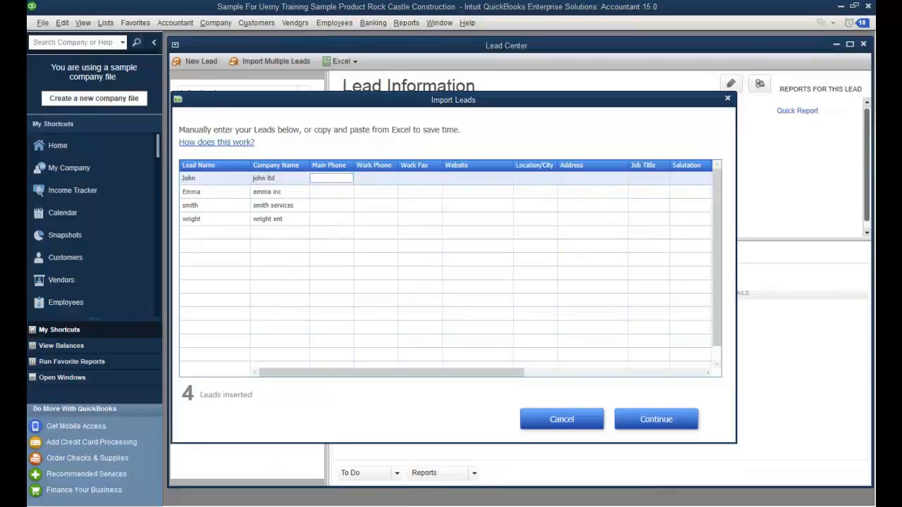
left_click(415, 481)
left_click_drag(181, 152, 187, 199)
left_click_drag(186, 152, 184, 185)
key("ctrl+c")
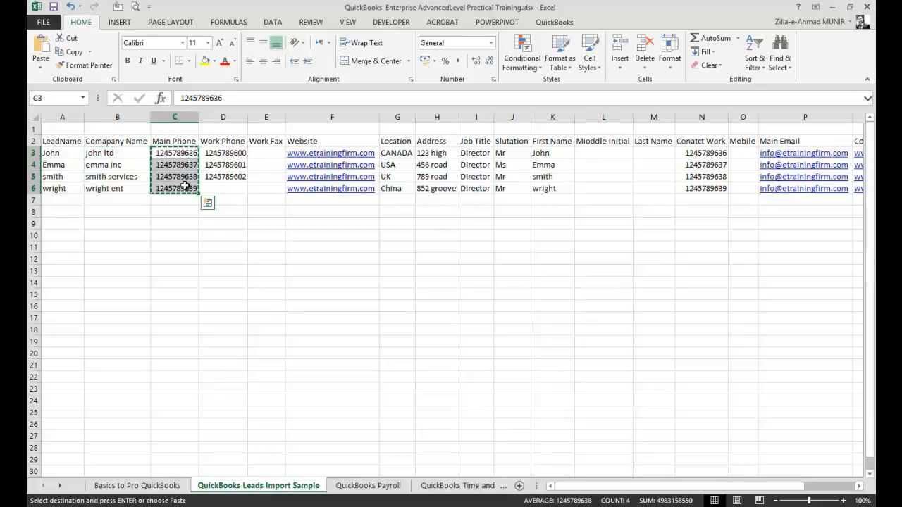
key("alt+Tab")
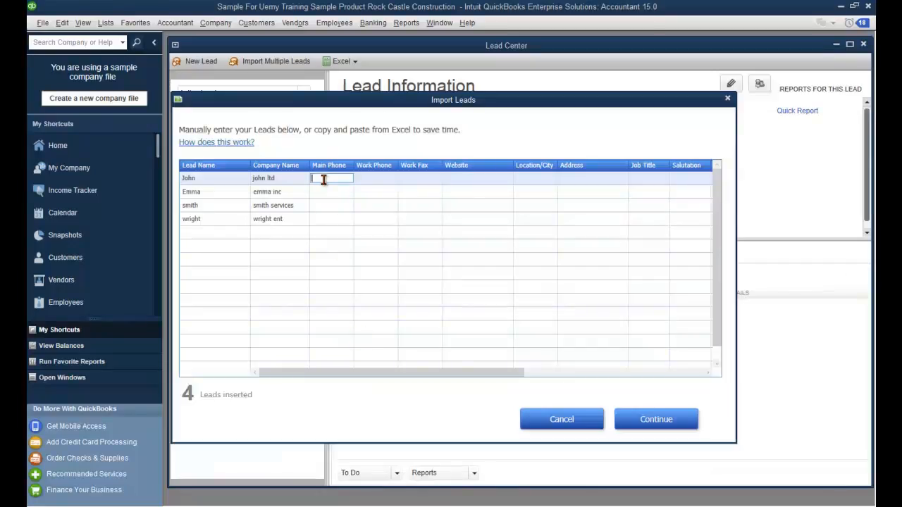
key("ctrl+v")
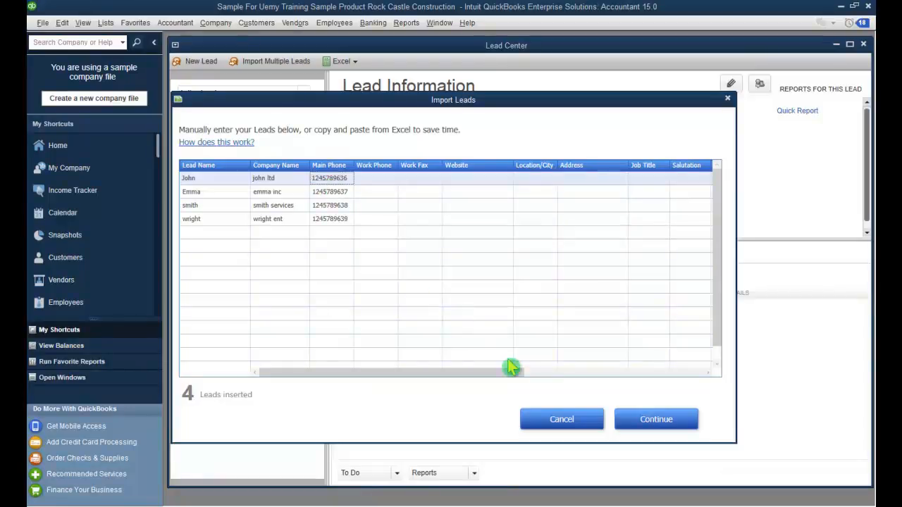
Step: Copy the work phone numbers from column D into the Work Phone column
key("alt+Tab")
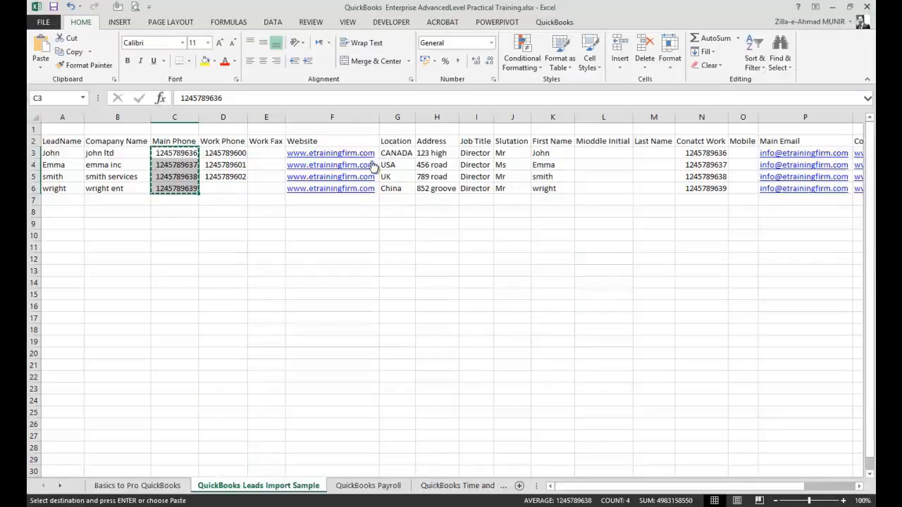
left_click_drag(215, 153, 220, 195)
key("ctrl+c")
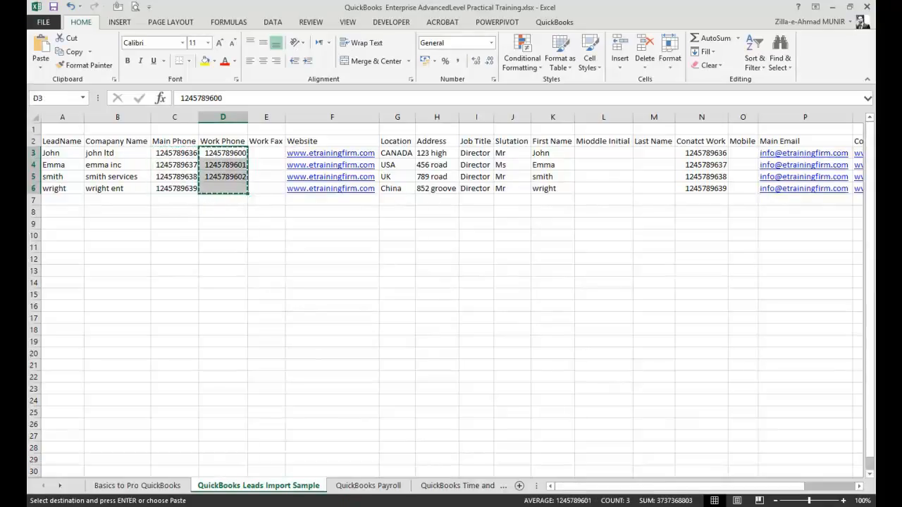
left_click(365, 506)
left_click(414, 479)
left_click(376, 178)
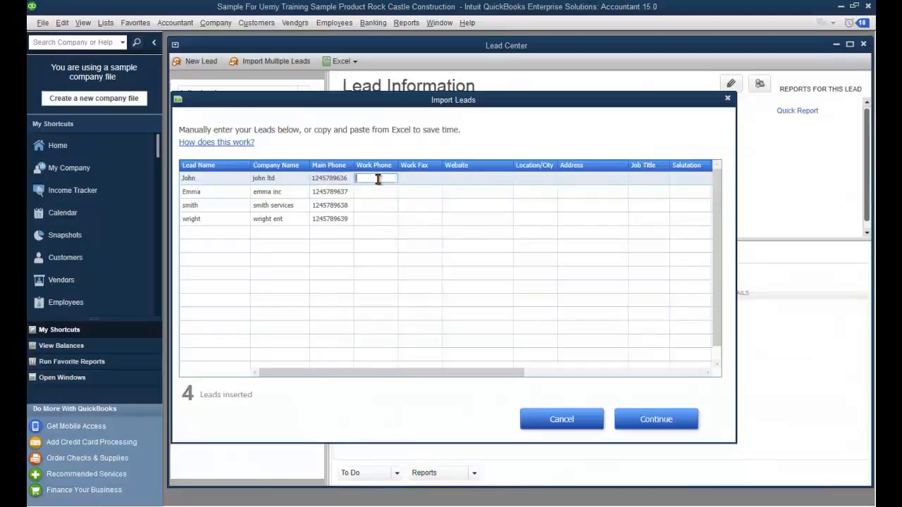
key("ctrl+v")
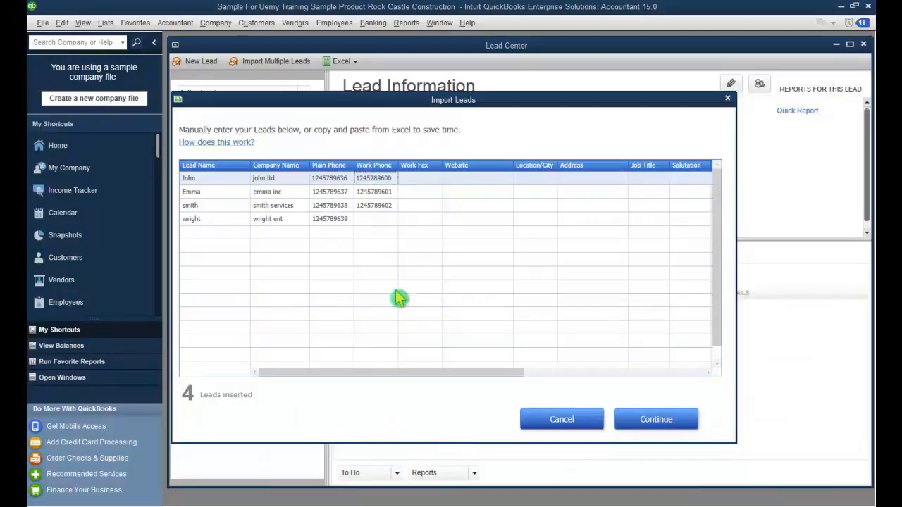
Step: Copy the Website and Location values F3:G6 in Excel, ready to paste into the first Website cell
key("alt+Tab")
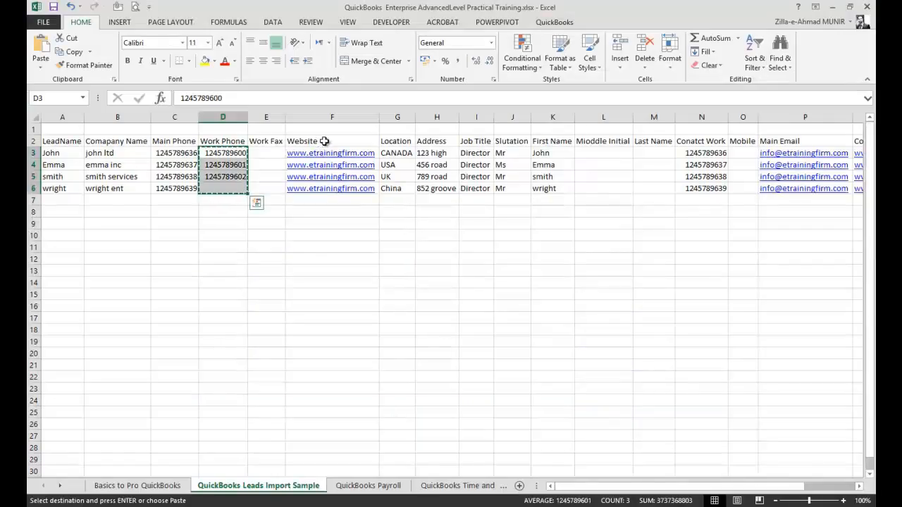
left_click(324, 141)
key("Down")
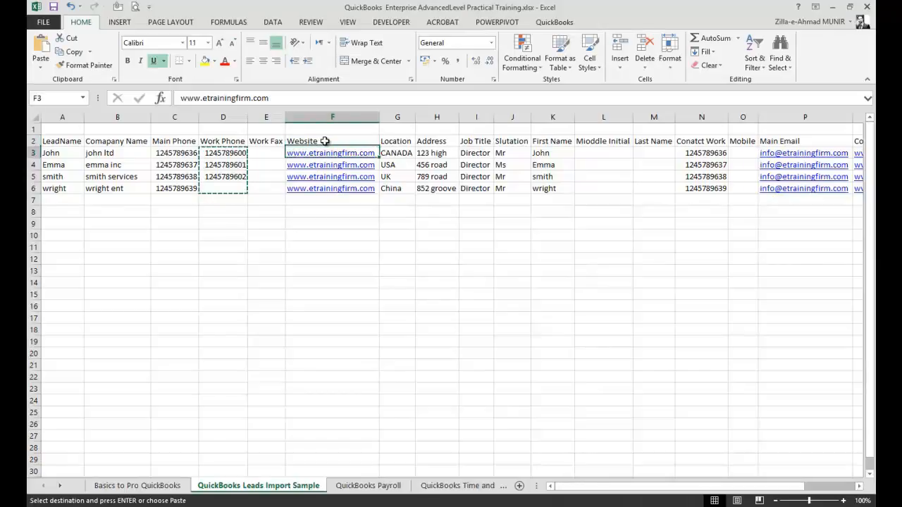
key("shift+Down")
key("shift+Down")
key("shift+Down")
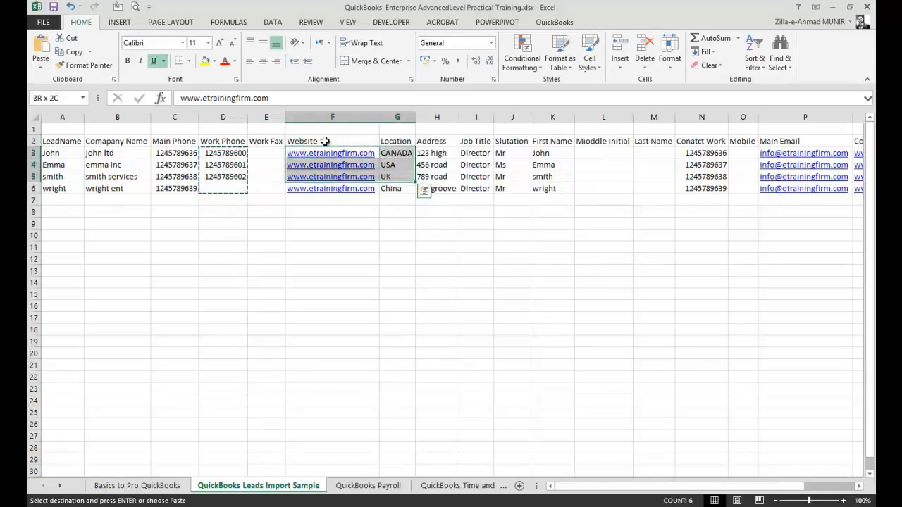
key("ctrl+c")
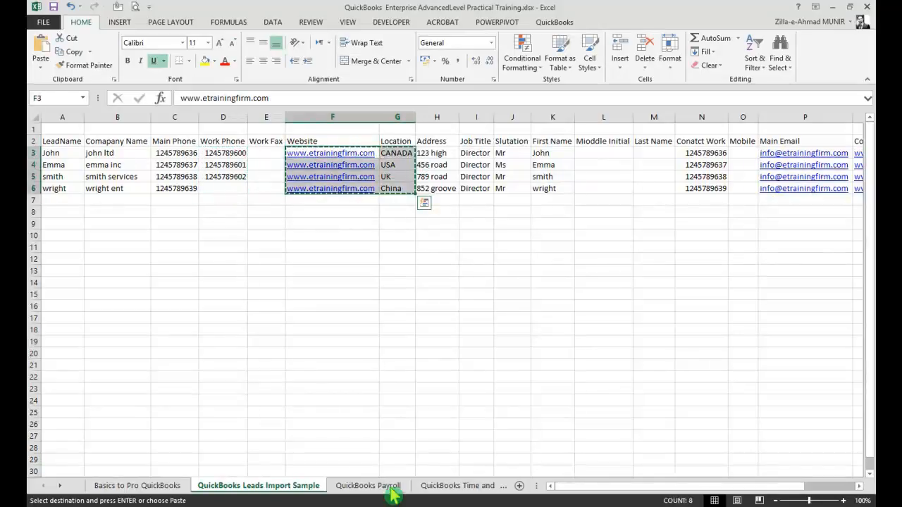
mouse_move(386, 502)
left_click(426, 455)
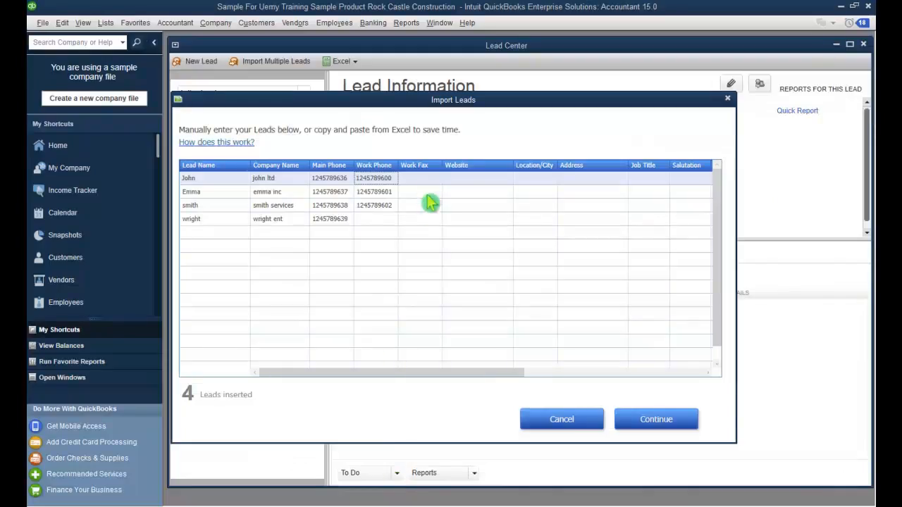
left_click(470, 179)
Step: Paste the websites and locations, then copy Address through Contact Website H3:Q6 in Excel
key("ctrl+v")
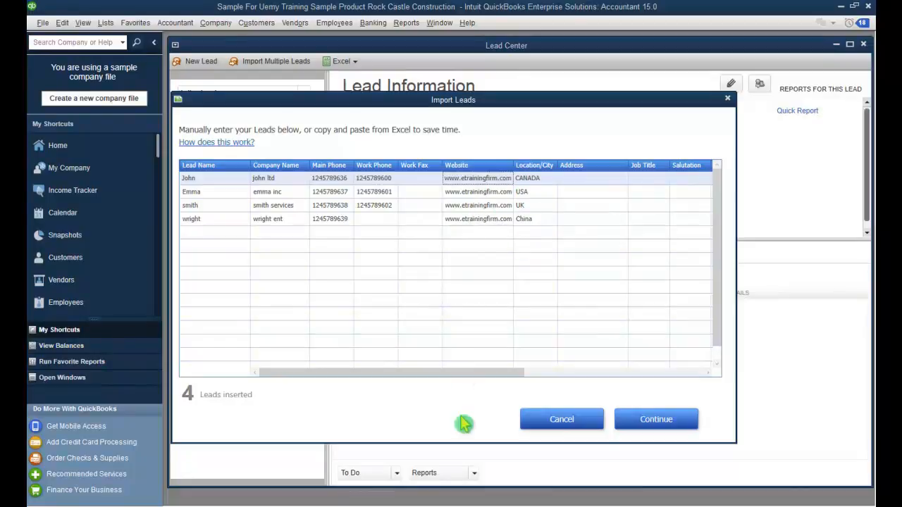
key("alt+Tab")
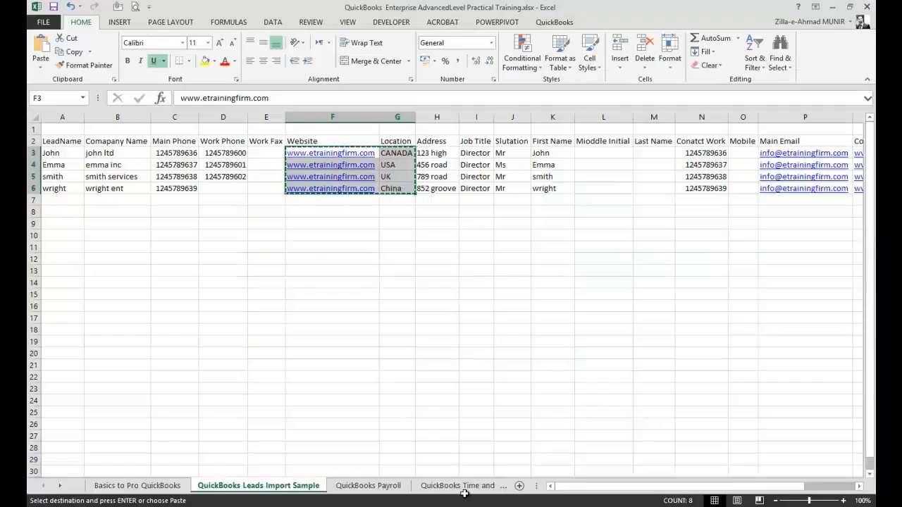
left_click_drag(437, 153, 855, 189)
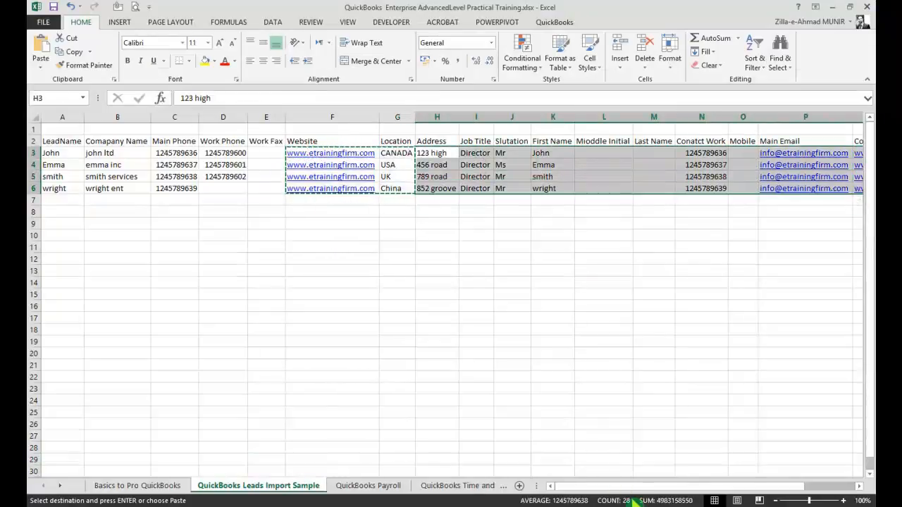
left_click_drag(630, 486, 697, 493)
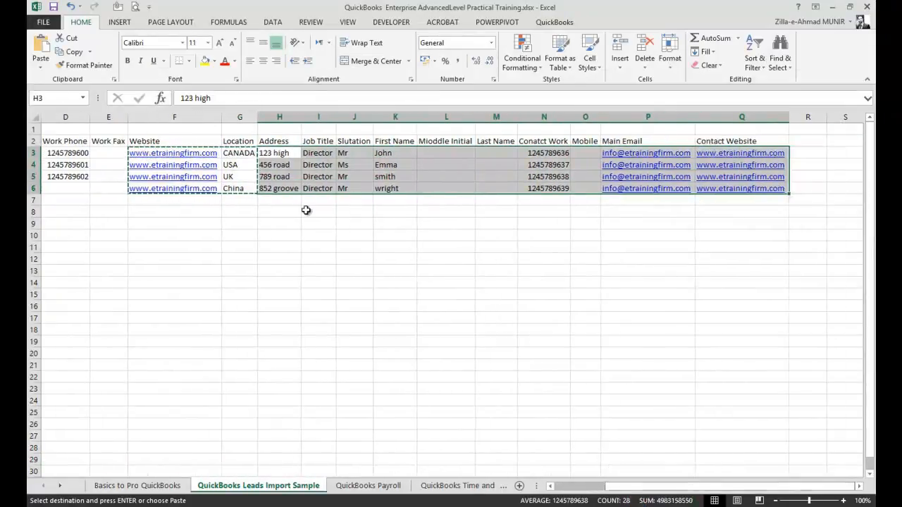
key("ctrl+c")
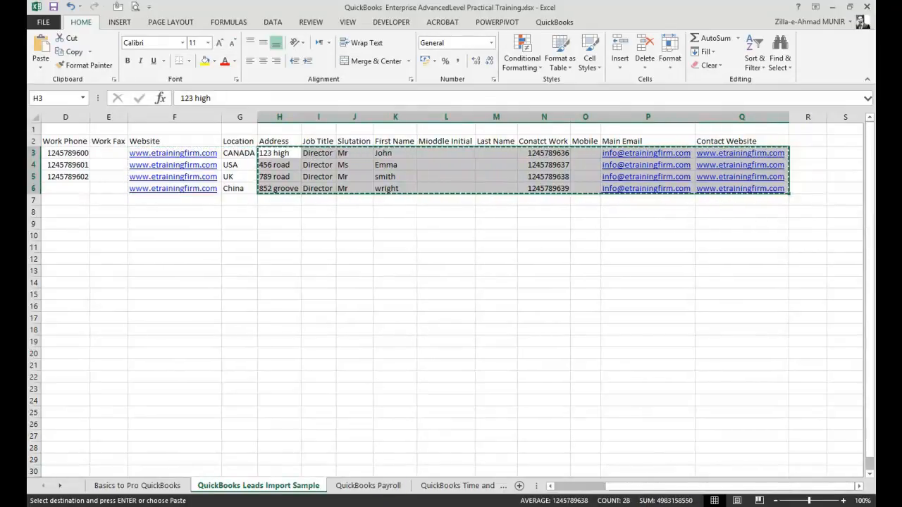
Step: Paste the address-to-contact-website details into the grid starting at the first Address cell
left_click(366, 505)
left_click(437, 477)
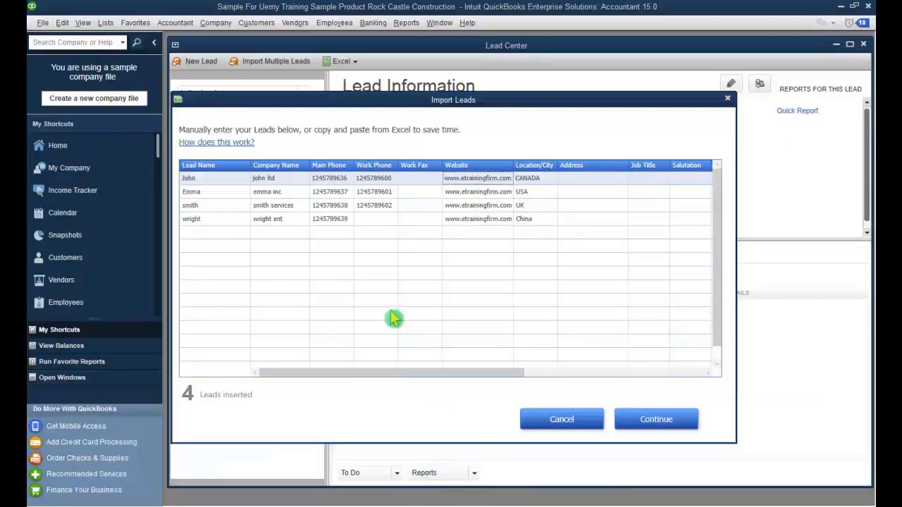
left_click(584, 185)
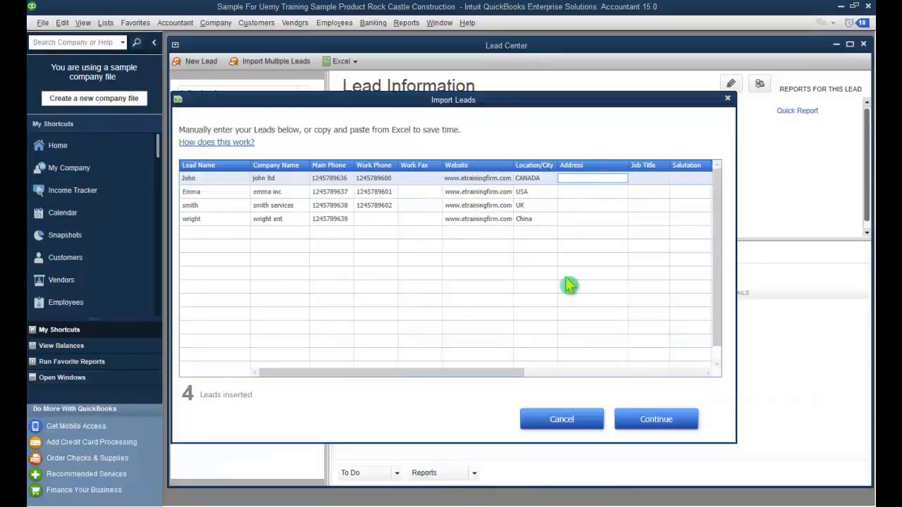
left_click(449, 506)
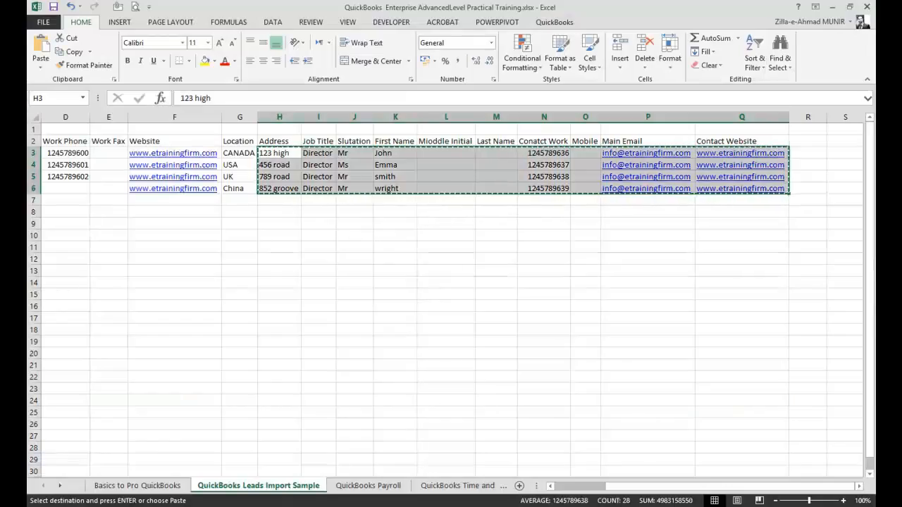
left_click(450, 506)
key("ctrl+v")
left_click_drag(465, 374, 664, 373)
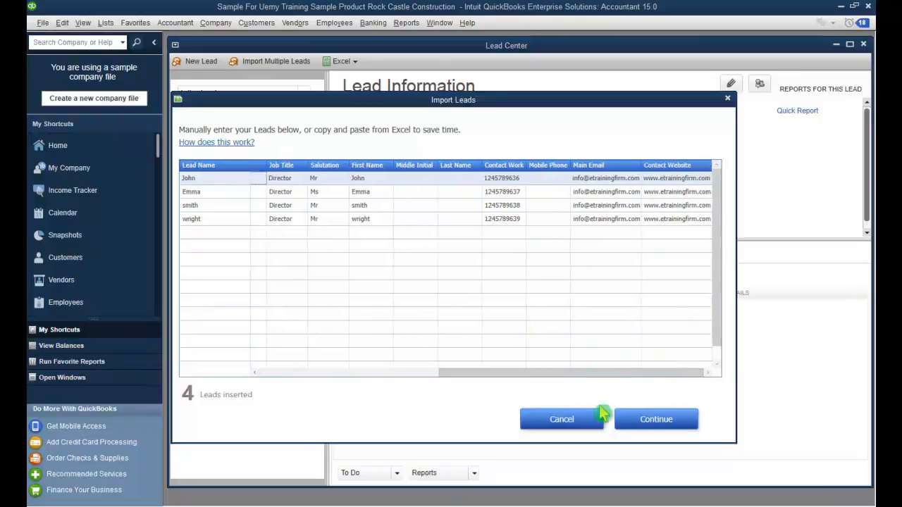
Step: Import the four ready leads (4 ready, 0 not ready) and acknowledge the completion message
left_click(648, 421)
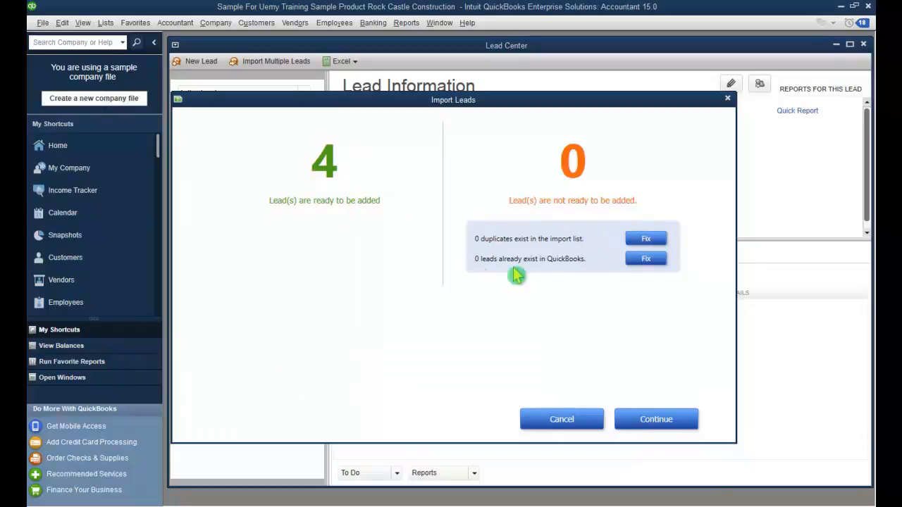
left_click(687, 420)
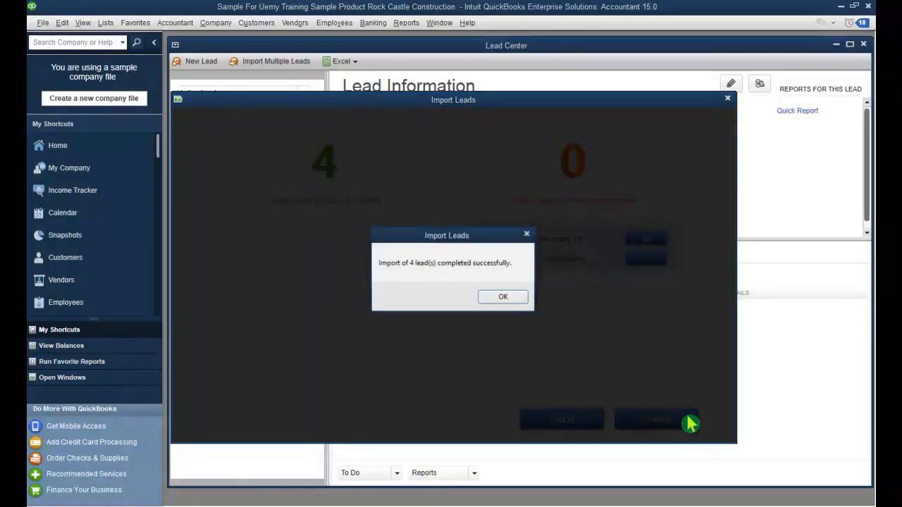
left_click(505, 297)
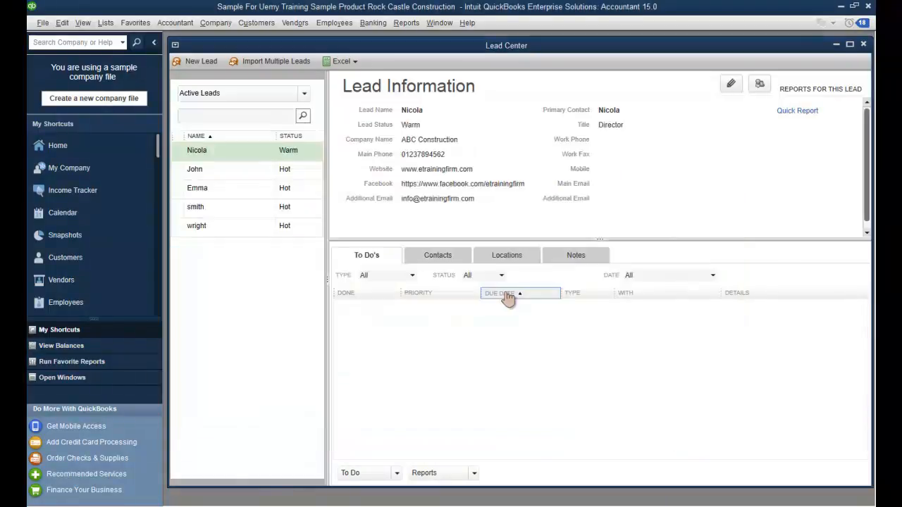
Step: Check the details of John, Emma, smith, wright and Nicola, then close the Lead Center
left_click(218, 172)
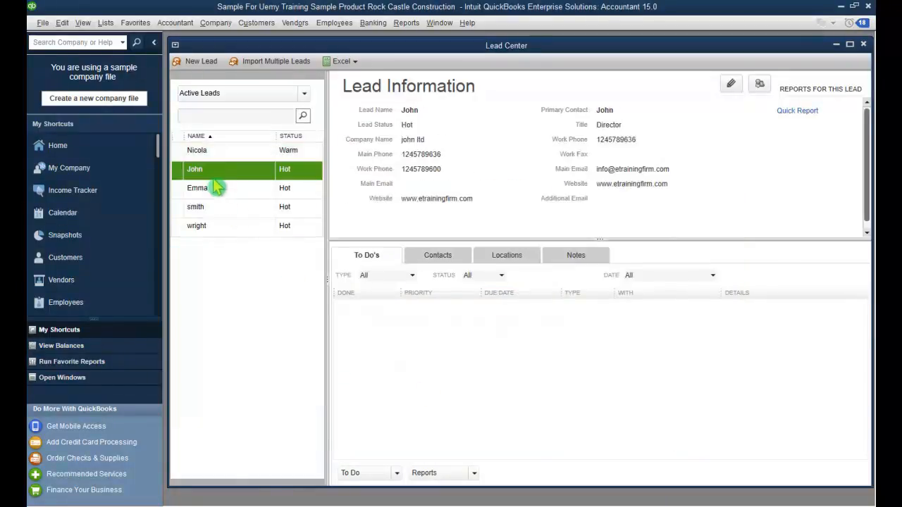
left_click(220, 189)
left_click(221, 211)
left_click(224, 230)
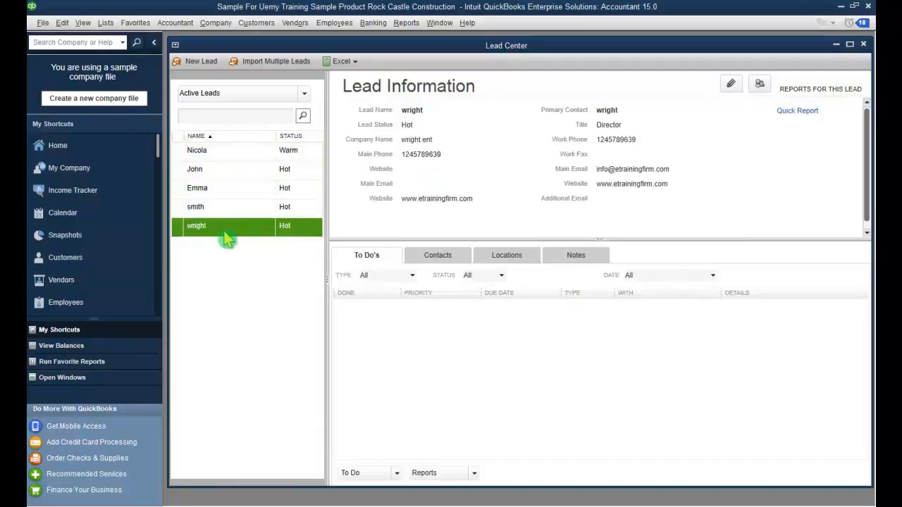
left_click(220, 209)
left_click(220, 170)
left_click(221, 152)
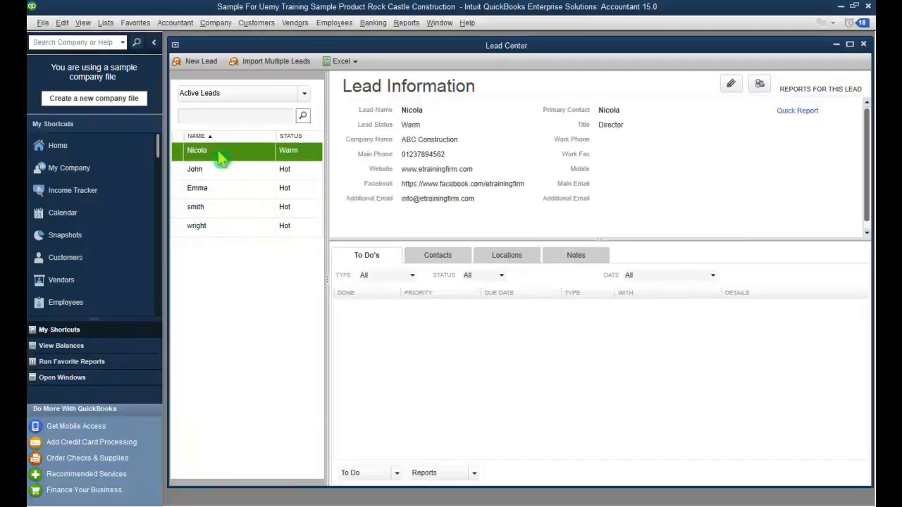
left_click(245, 173)
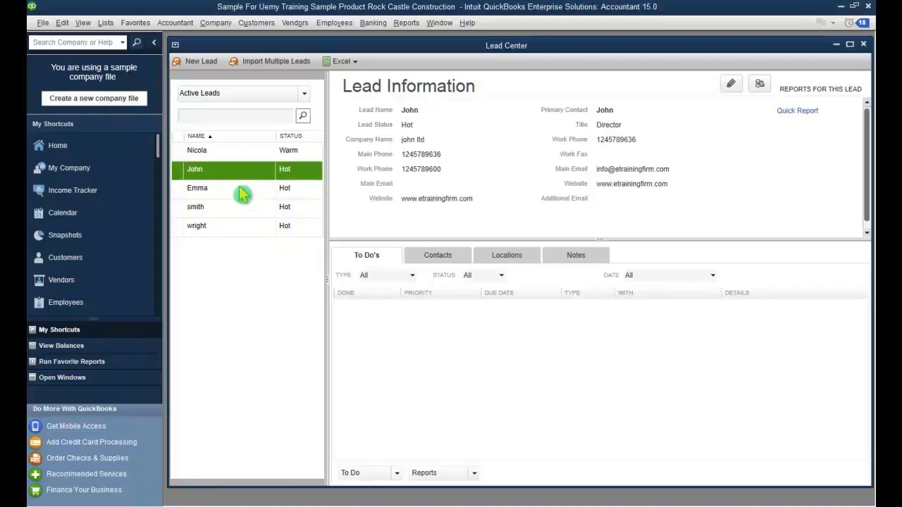
left_click(238, 189)
left_click(237, 206)
left_click(239, 232)
left_click(237, 210)
left_click(237, 192)
left_click(238, 174)
left_click(235, 158)
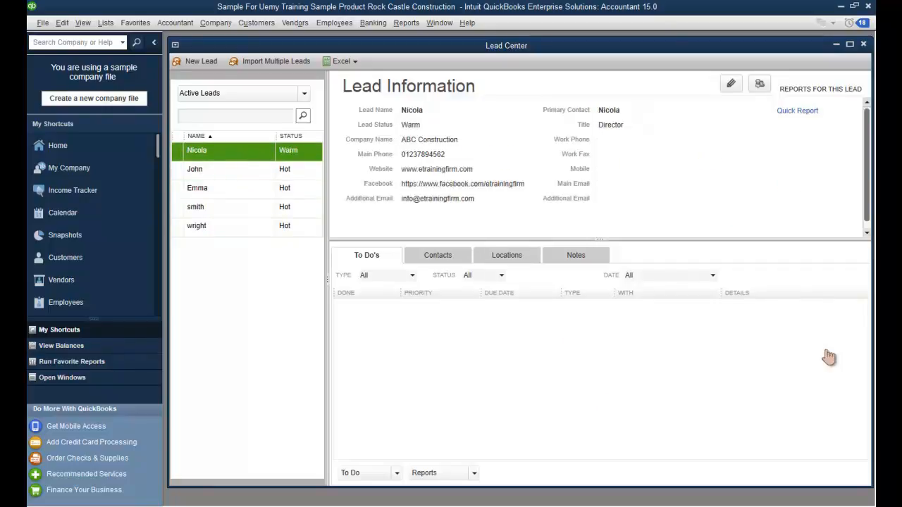
left_click(863, 44)
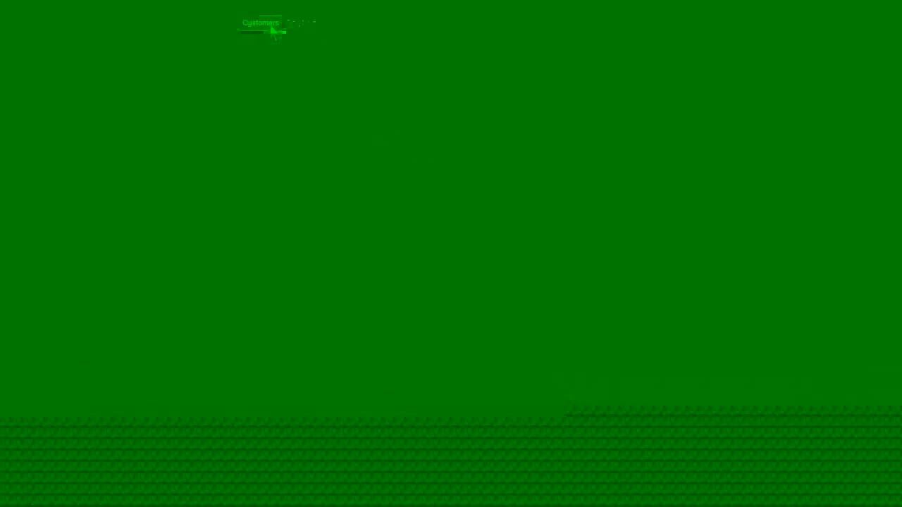
Step: Bring up existing estimate 615 in Create Estimates
left_click(272, 28)
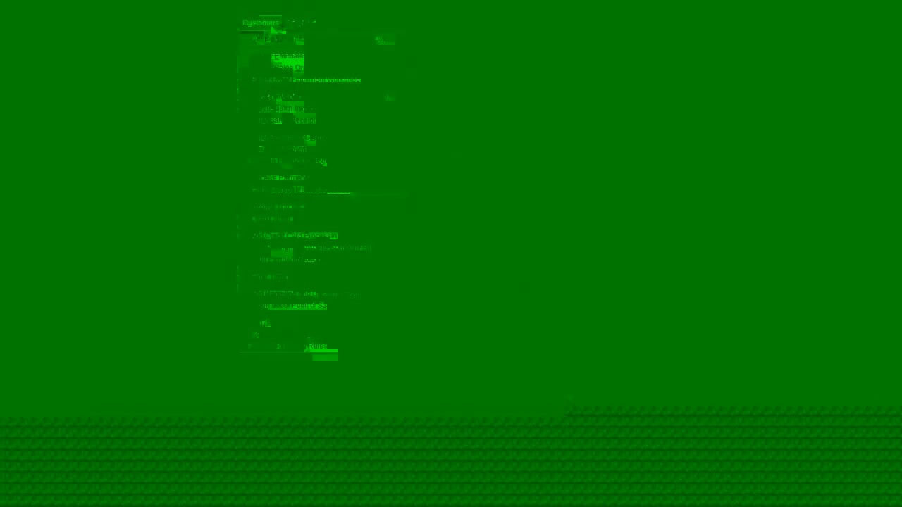
left_click(350, 60)
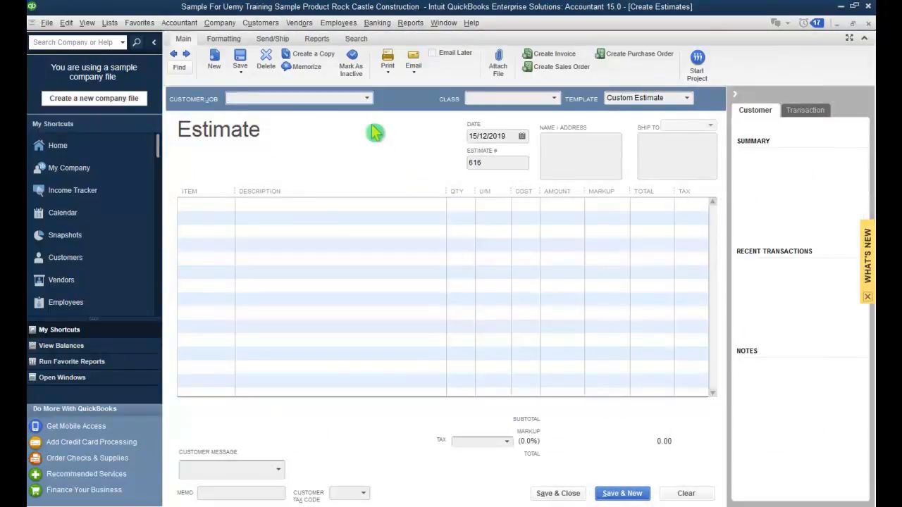
left_click(175, 56)
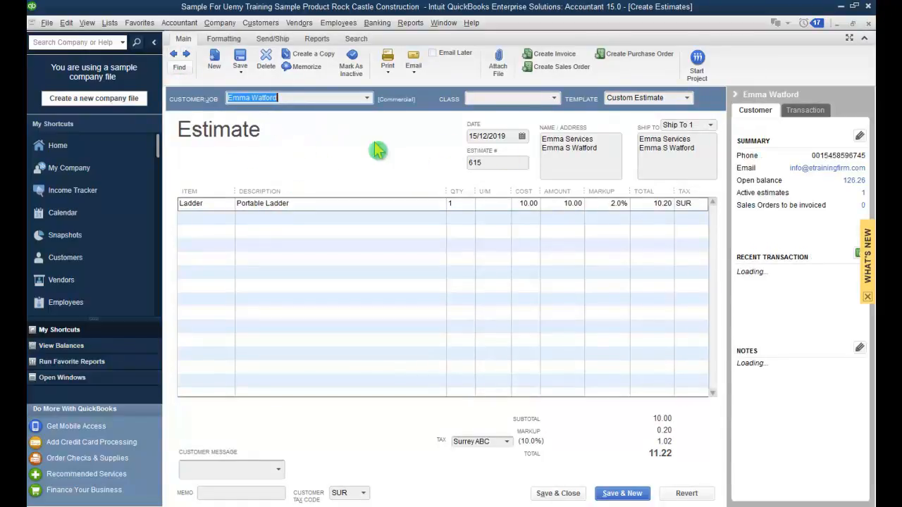
Step: Assign estimate 615 to a different Customer:Job and record the change
left_click(367, 99)
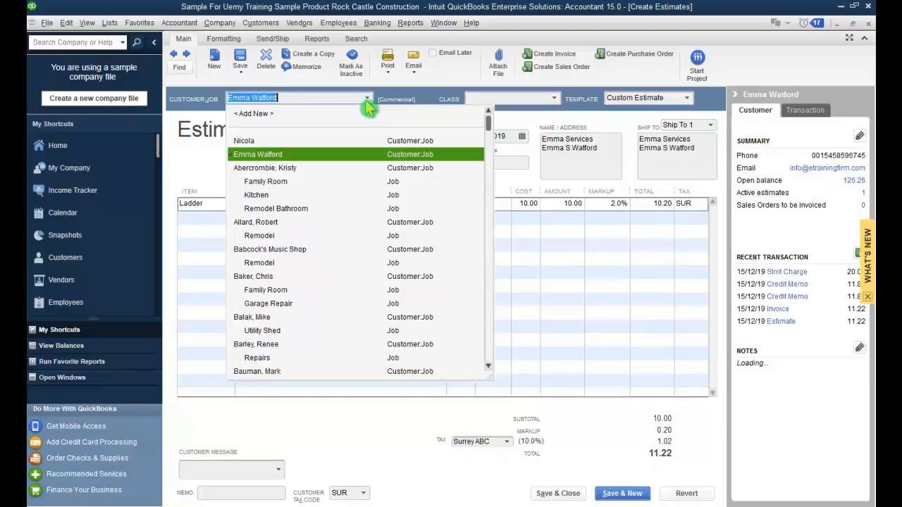
left_click(362, 142)
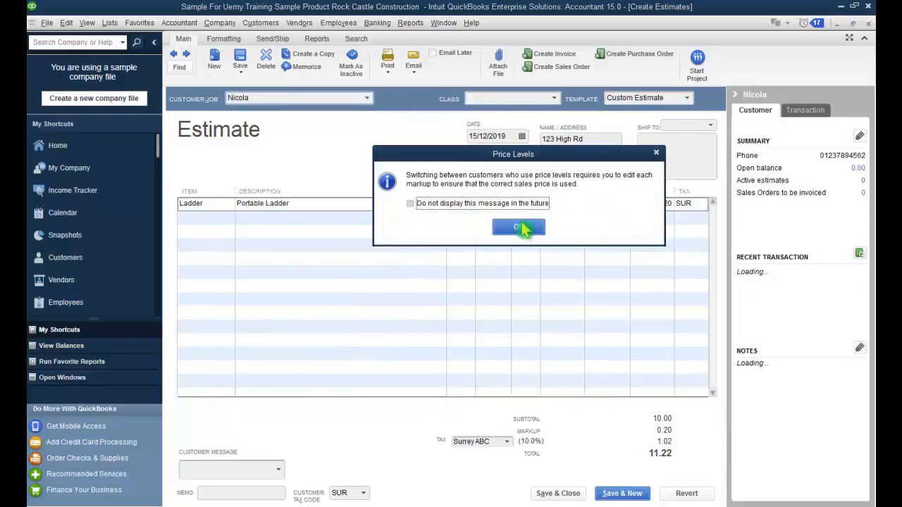
left_click(521, 228)
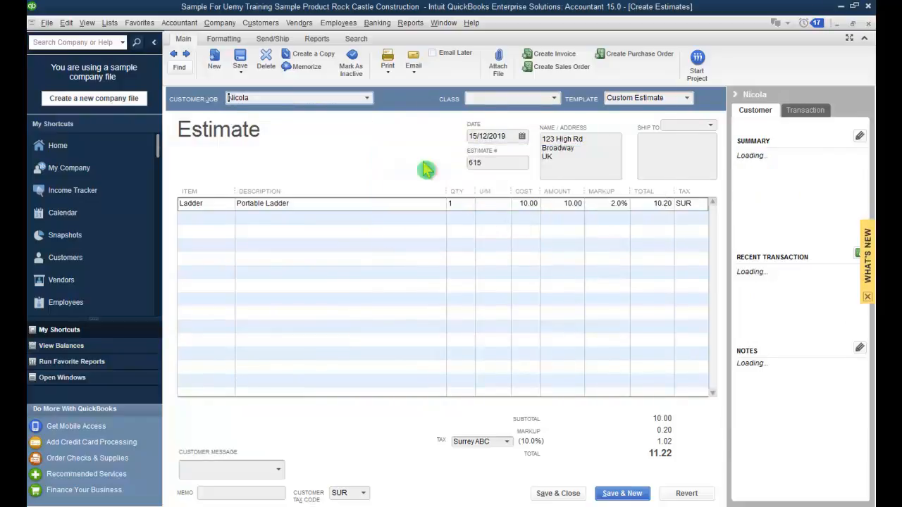
left_click(175, 57)
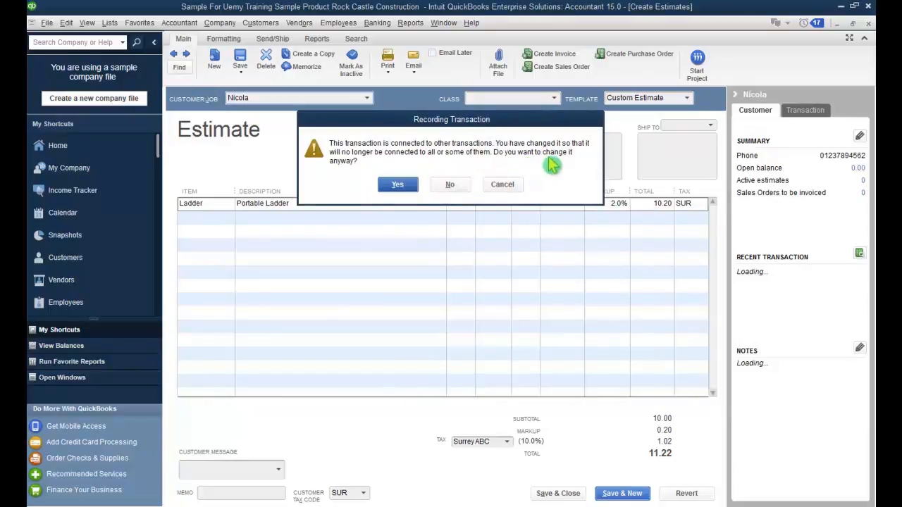
left_click(399, 186)
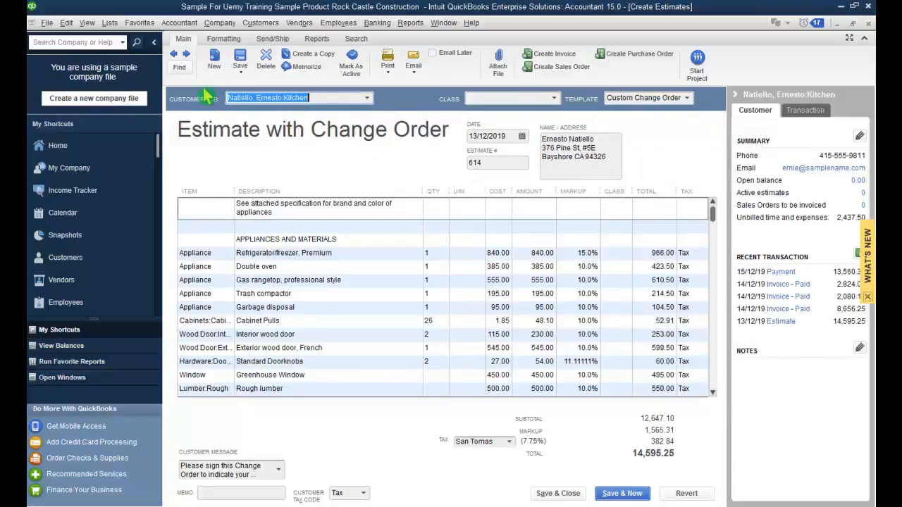
Step: Duplicate the 11.22 Portable Ladder estimate 615 as estimate 616 and save and close it
left_click(188, 55)
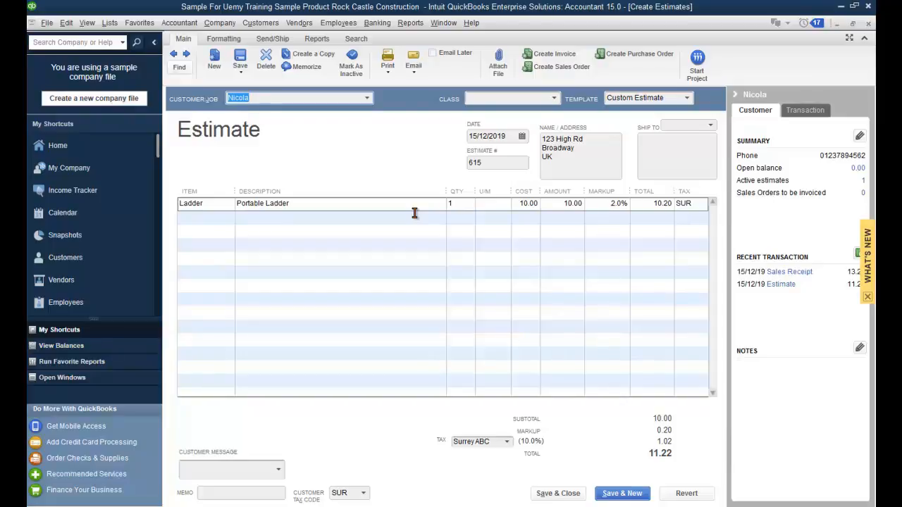
left_click(66, 23)
left_click(167, 157)
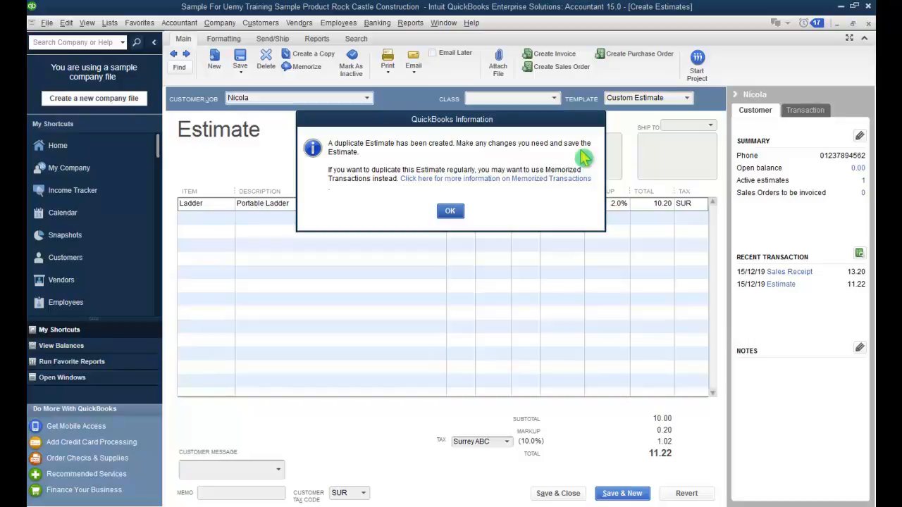
left_click(448, 213)
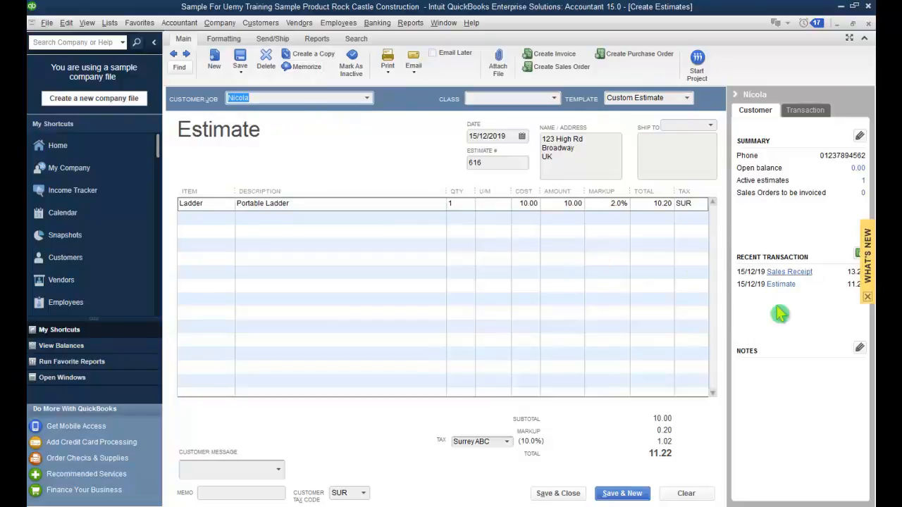
left_click(573, 496)
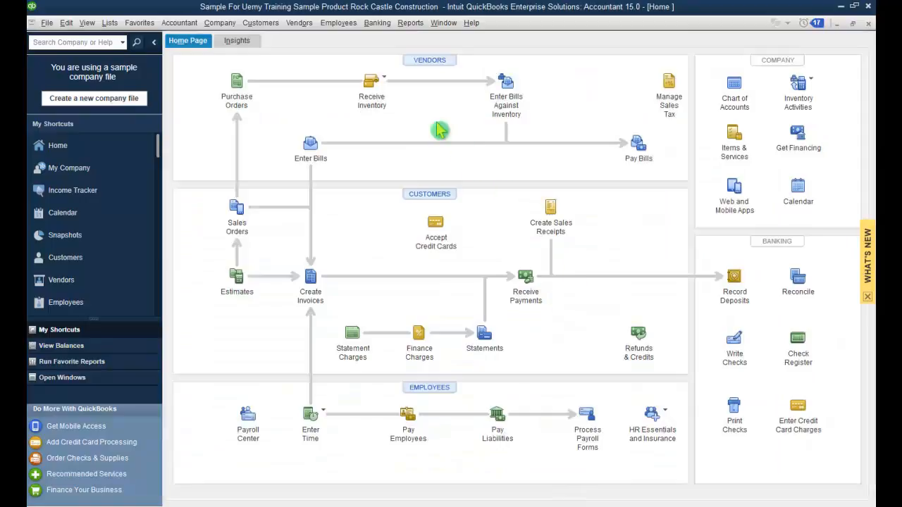
left_click(261, 23)
left_click(328, 39)
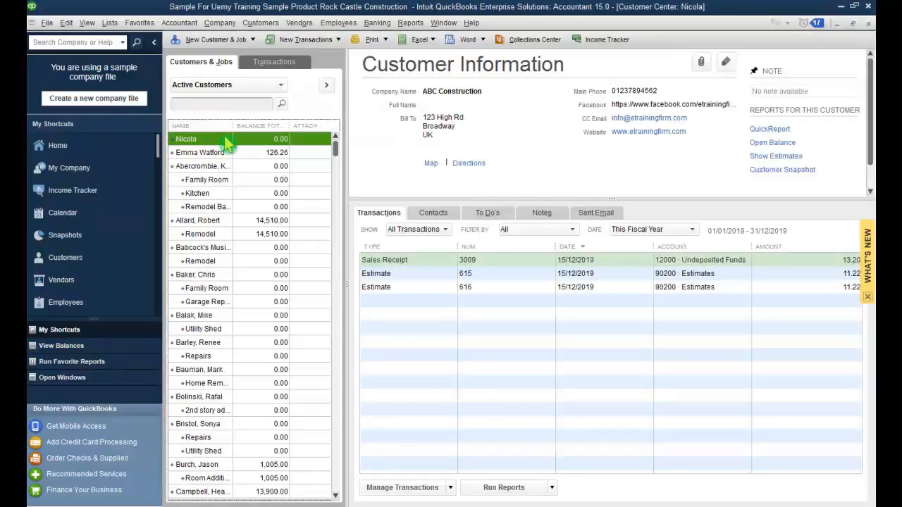
left_click(428, 276)
left_click(421, 288)
left_click(424, 275)
left_click(419, 286)
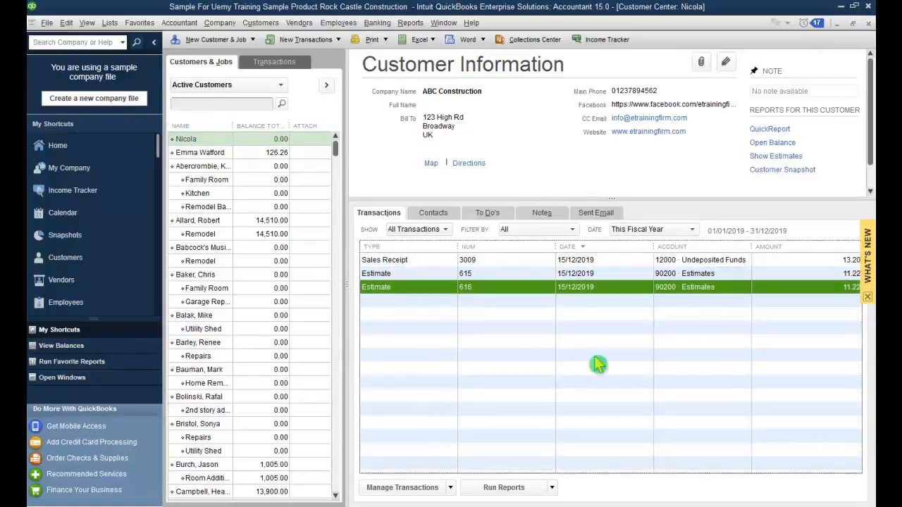
left_click(867, 24)
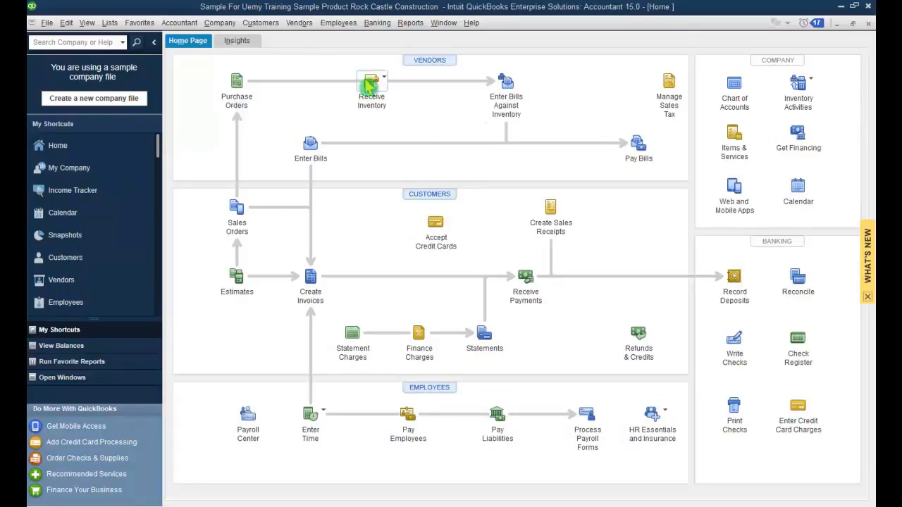
Step: Start a new estimate for the commercial customer
left_click(261, 22)
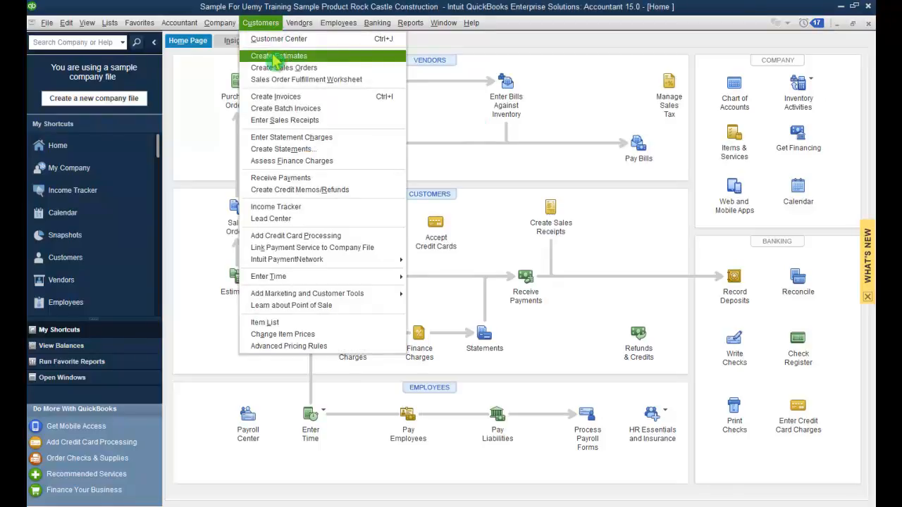
left_click(276, 56)
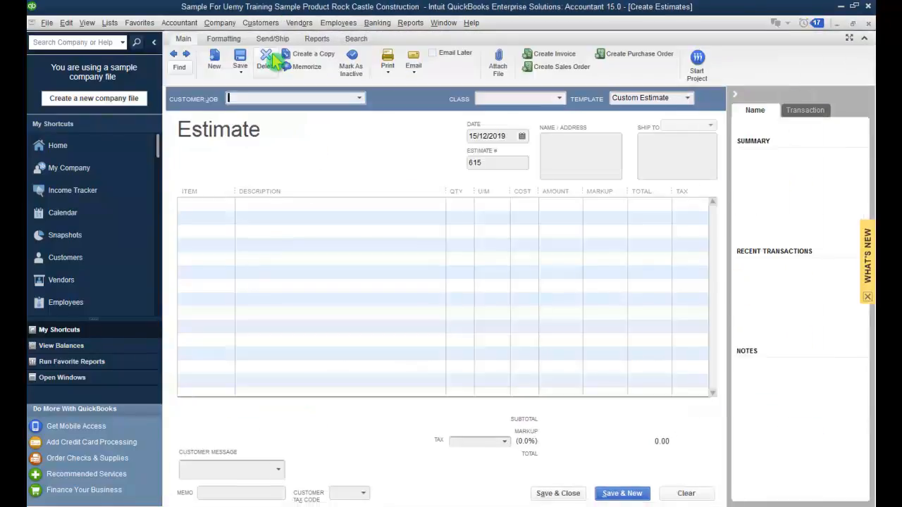
left_click(359, 100)
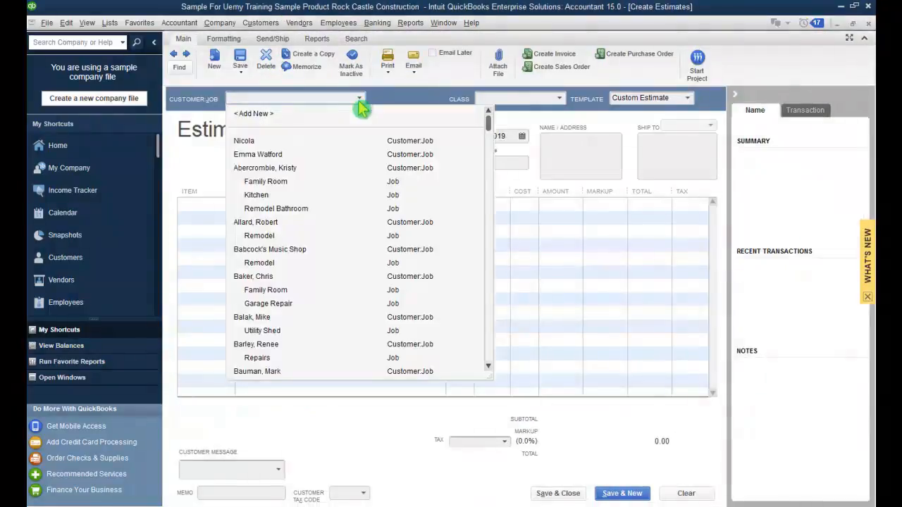
left_click(340, 141)
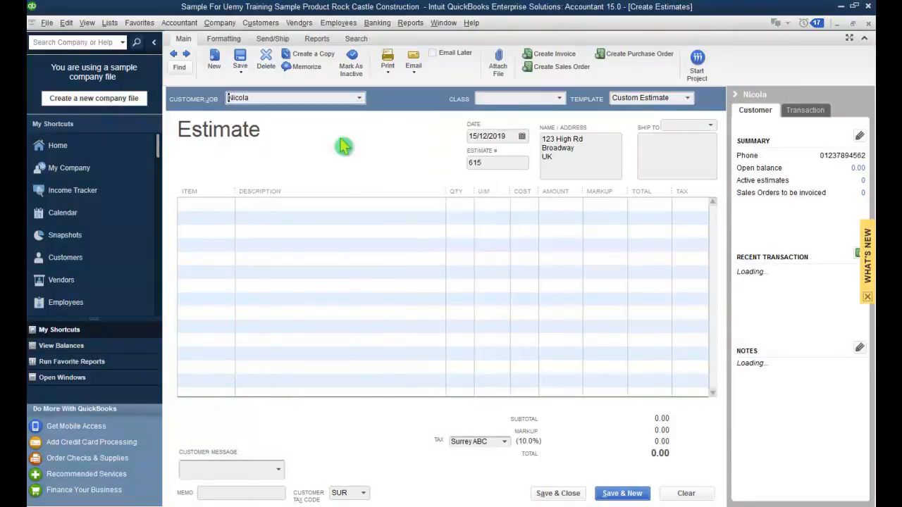
left_click(359, 100)
left_click(331, 155)
Step: Add one Ladder at cost 10.00 with 8.0% markup, totalling 11.88
left_click(234, 212)
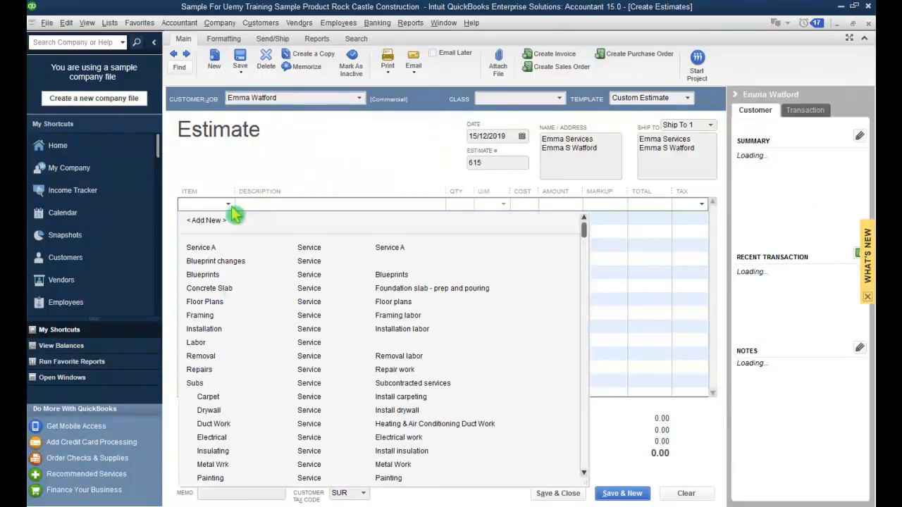
scroll(240, 312, "down", 5)
left_click(264, 329)
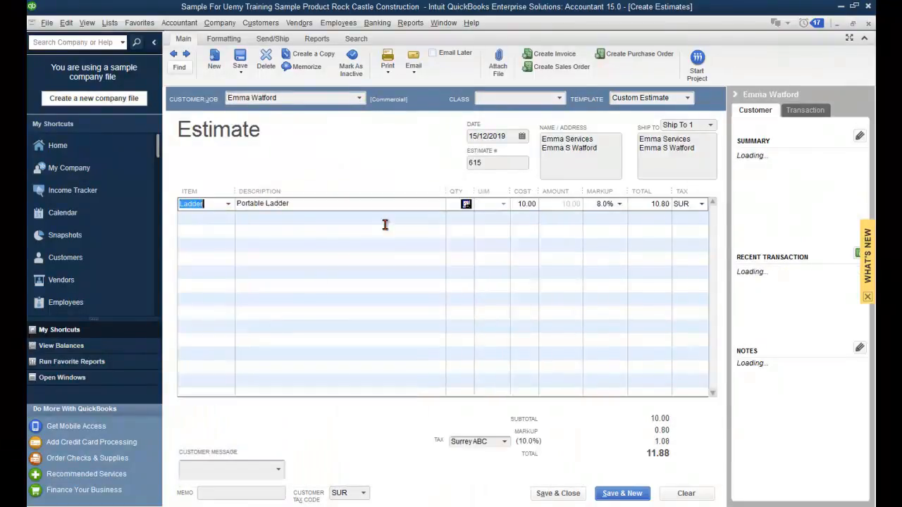
left_click(456, 204)
type("1")
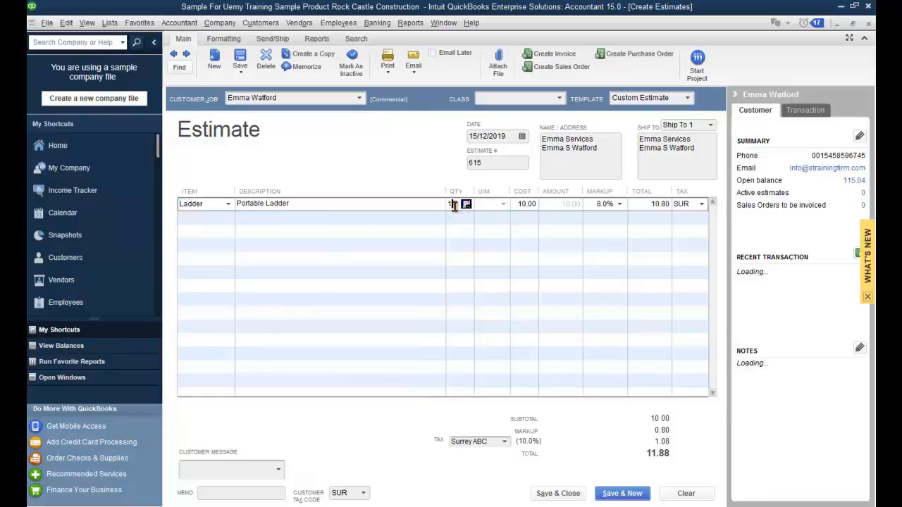
key("Tab")
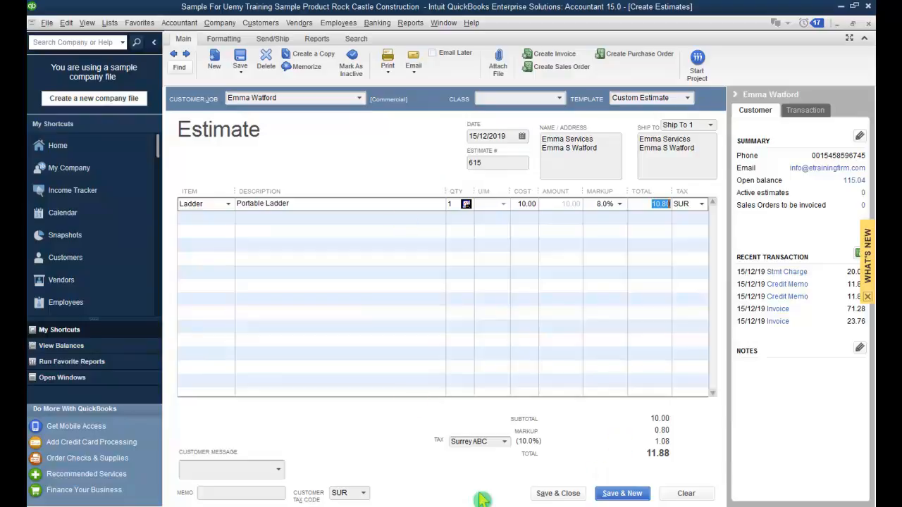
key("Tab")
key("Tab")
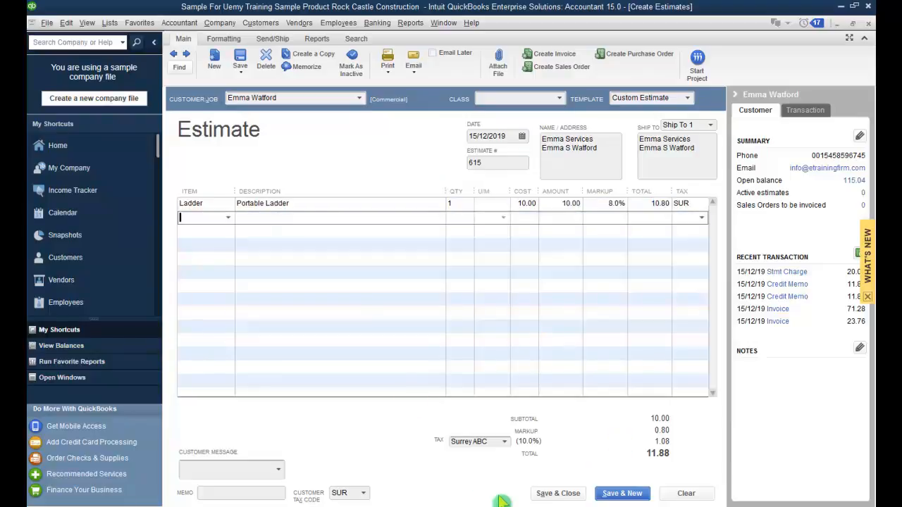
Step: Set the ladder markup to the Industrial 2.0% price level, totalling 11.22, and save estimate 615
left_click(610, 204)
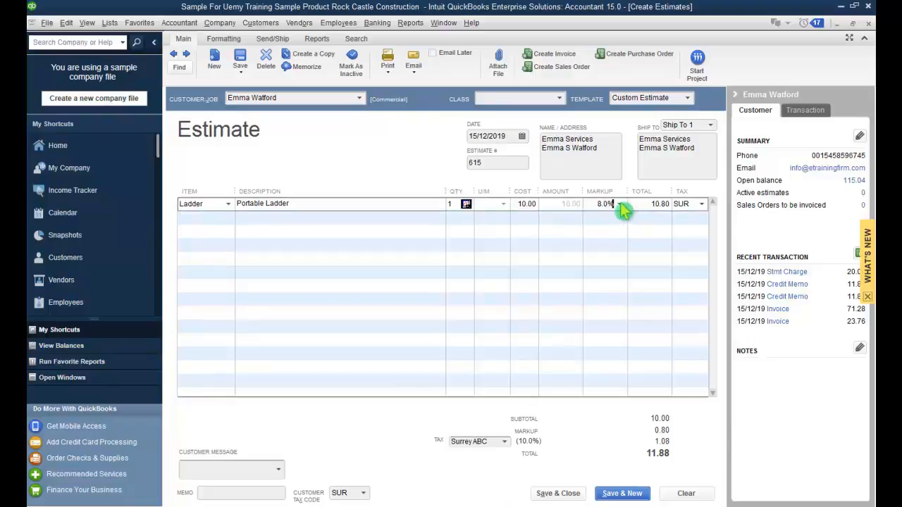
left_click(621, 205)
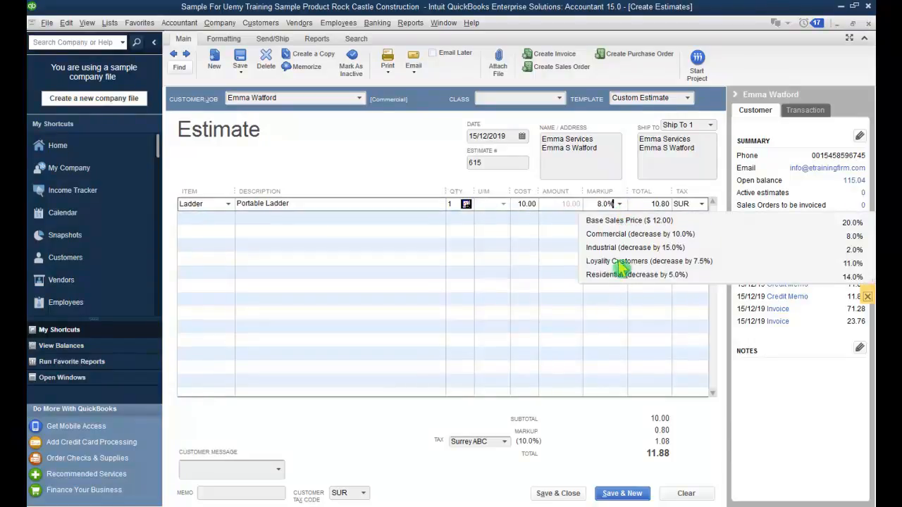
left_click(622, 206)
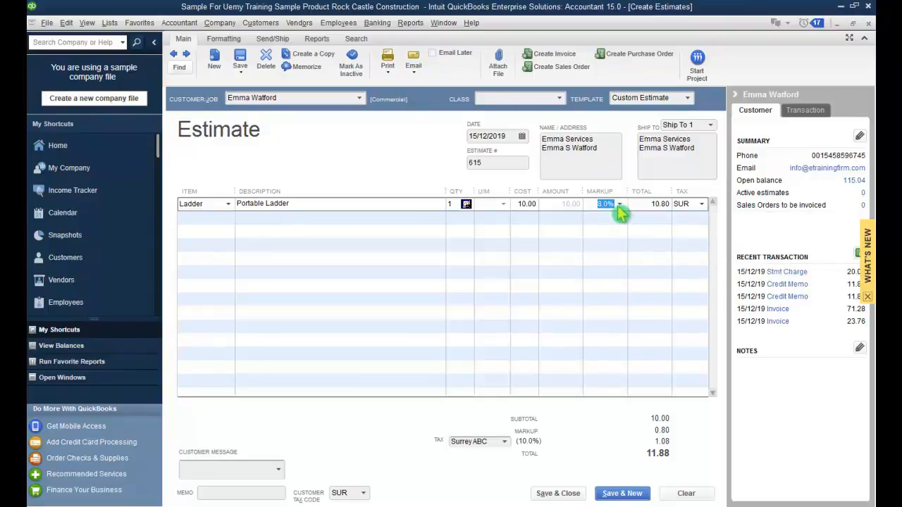
left_click(622, 205)
left_click(626, 263)
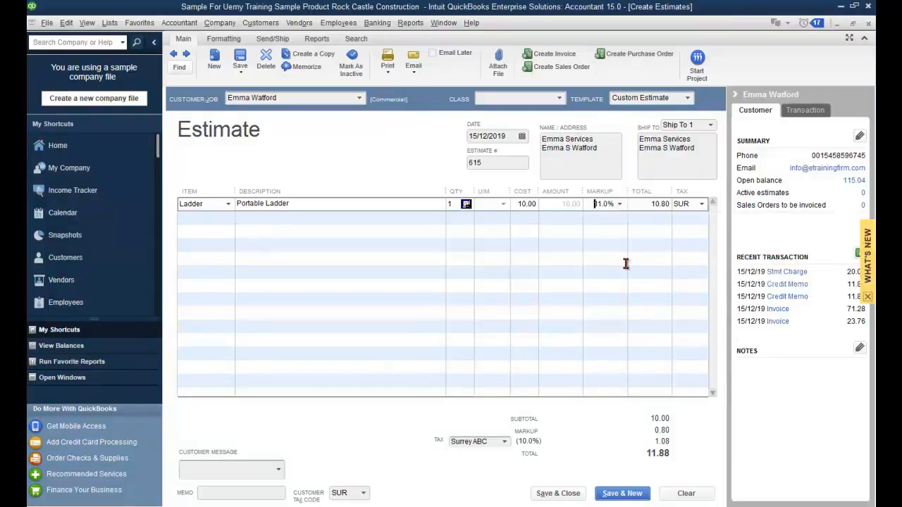
left_click(620, 205)
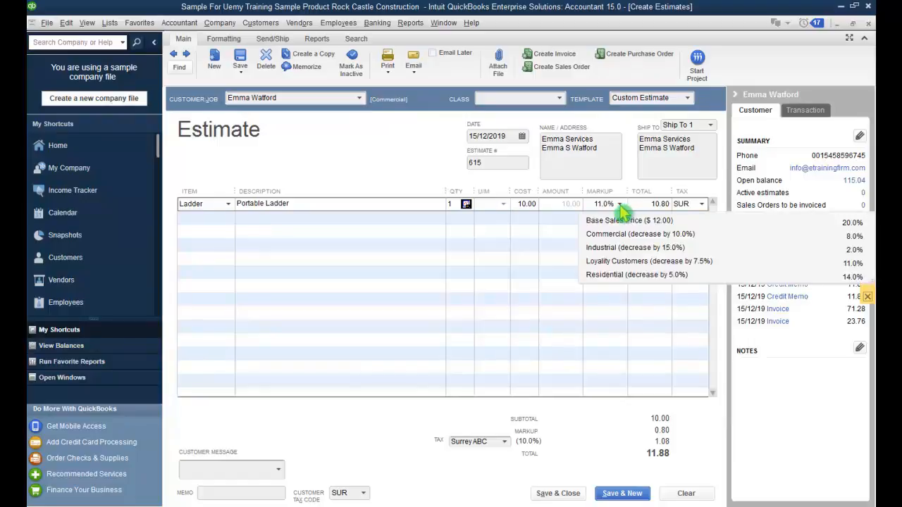
left_click(607, 249)
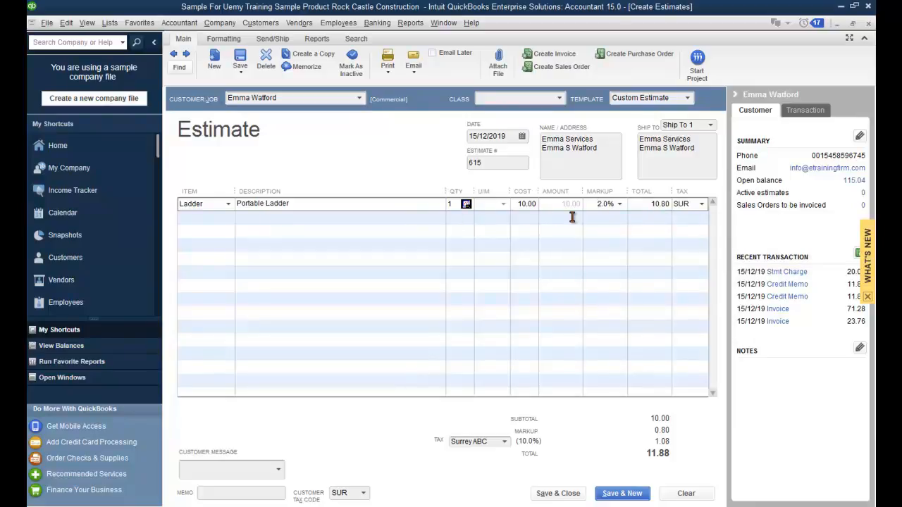
key("Tab")
key("Tab")
left_click(251, 469)
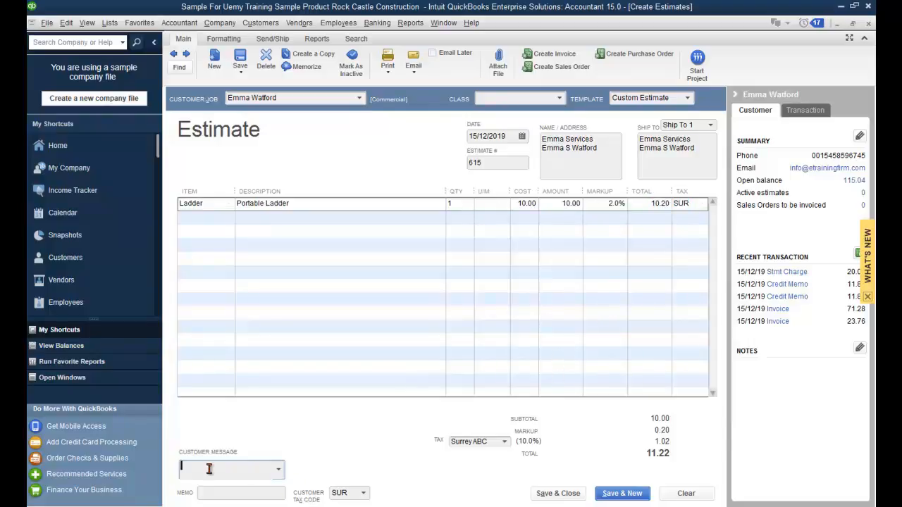
left_click(558, 494)
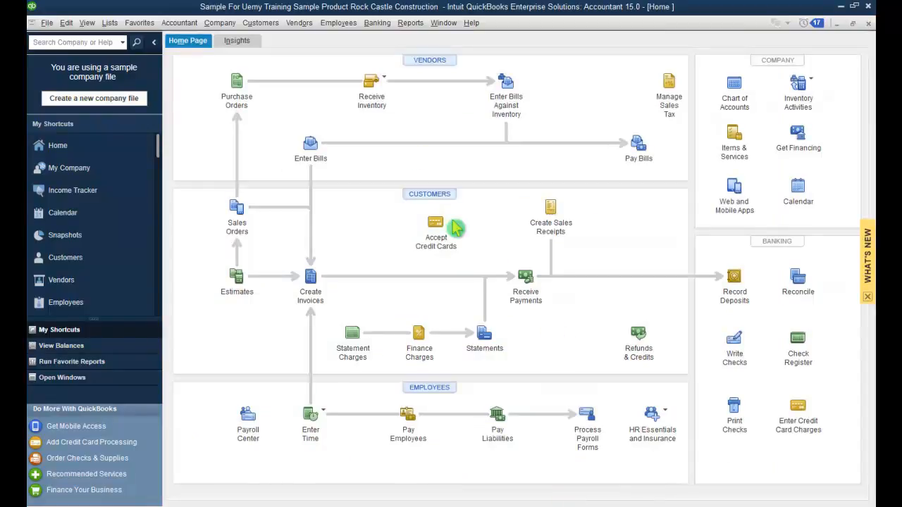
Step: Create an invoice for the commercial customer from estimate 615
left_click(262, 24)
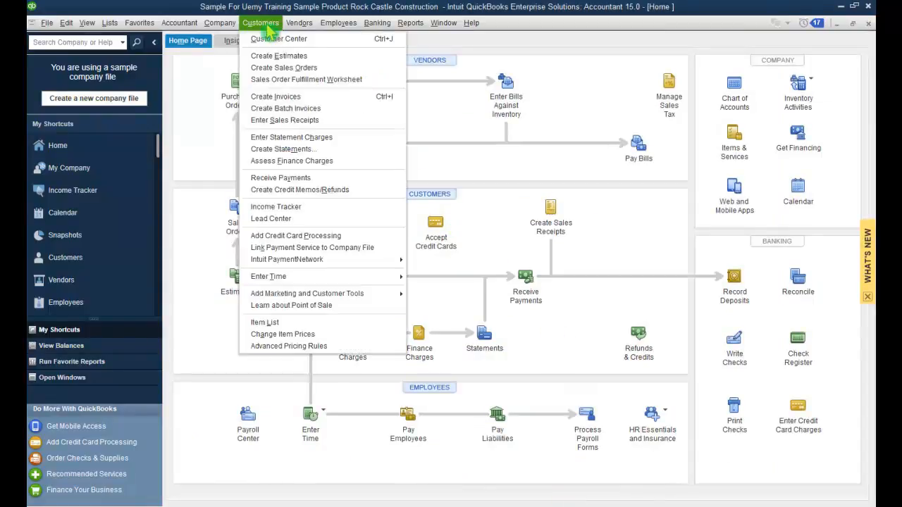
left_click(367, 98)
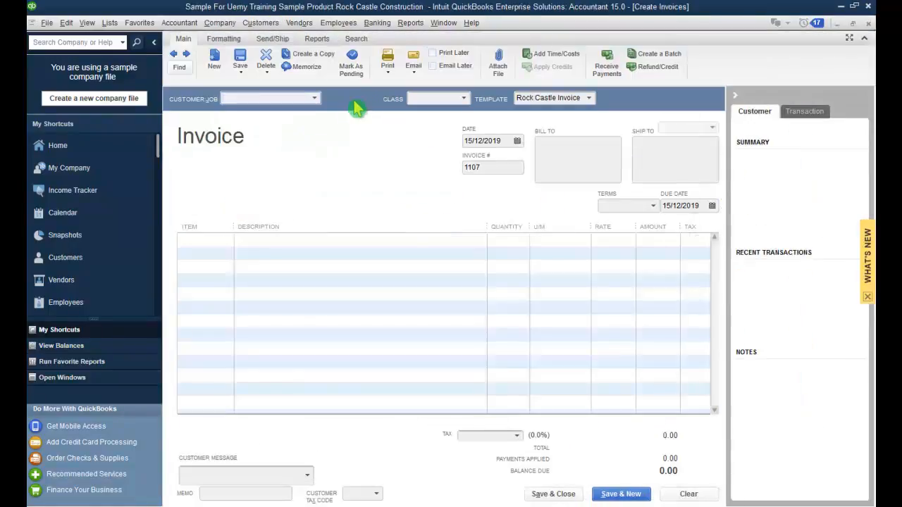
left_click(314, 98)
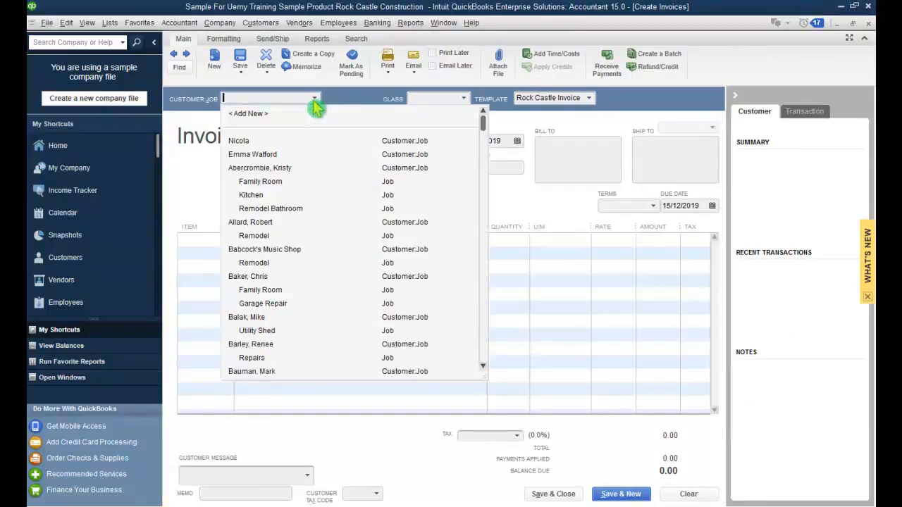
left_click(261, 156)
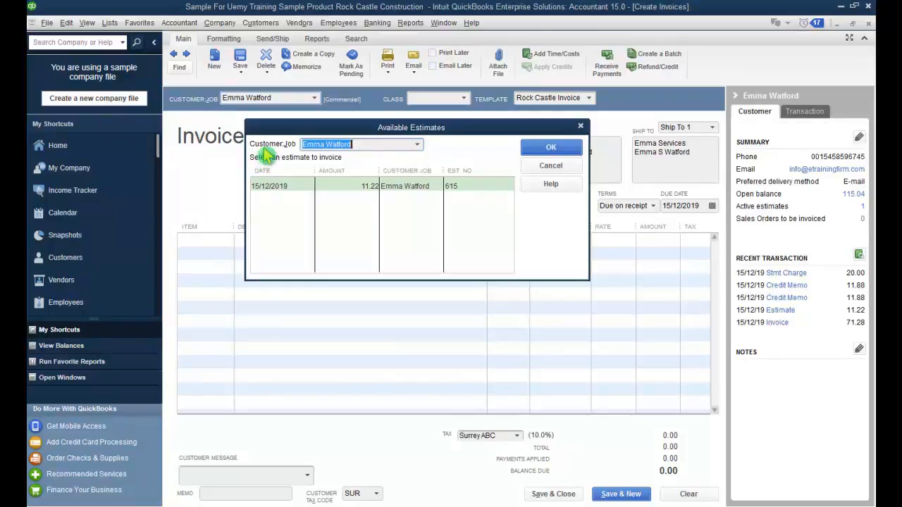
left_click(470, 187)
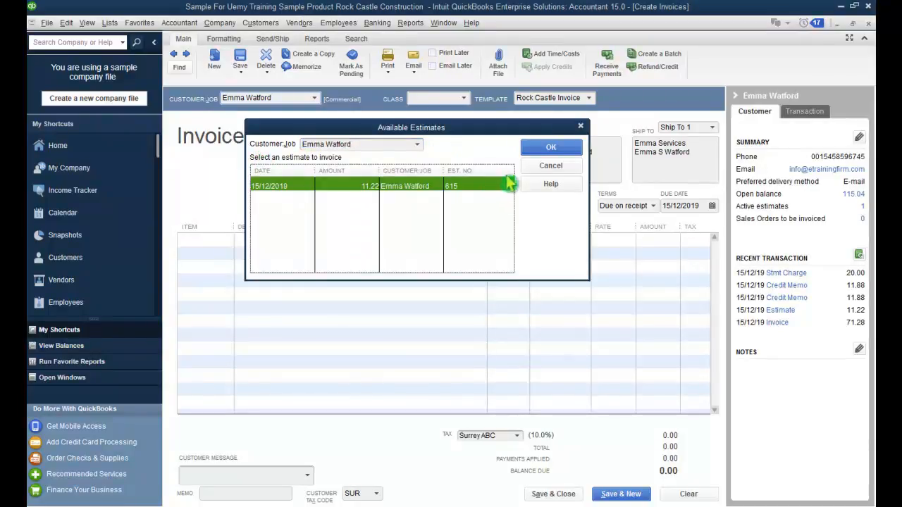
left_click(553, 148)
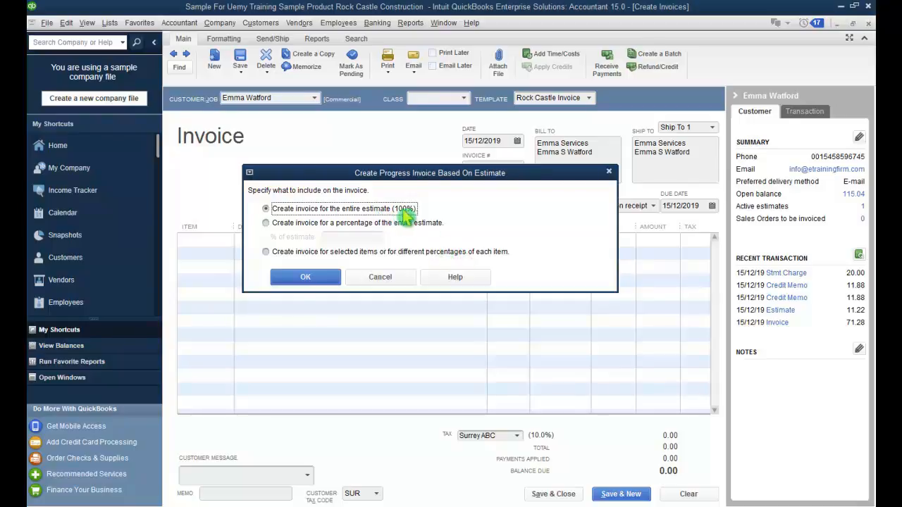
Step: Bill the entire estimate (100%) on invoice 1107 with Due on receipt terms and save it
left_click(312, 280)
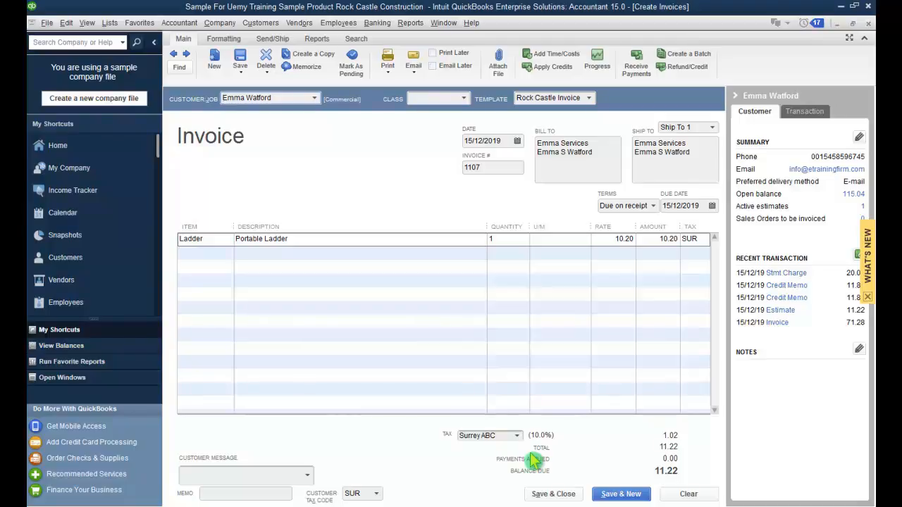
left_click(652, 207)
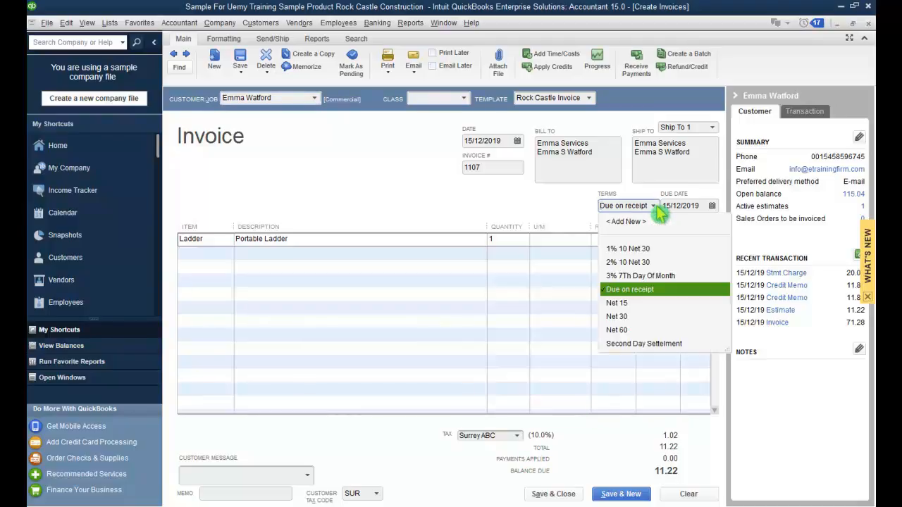
left_click(556, 223)
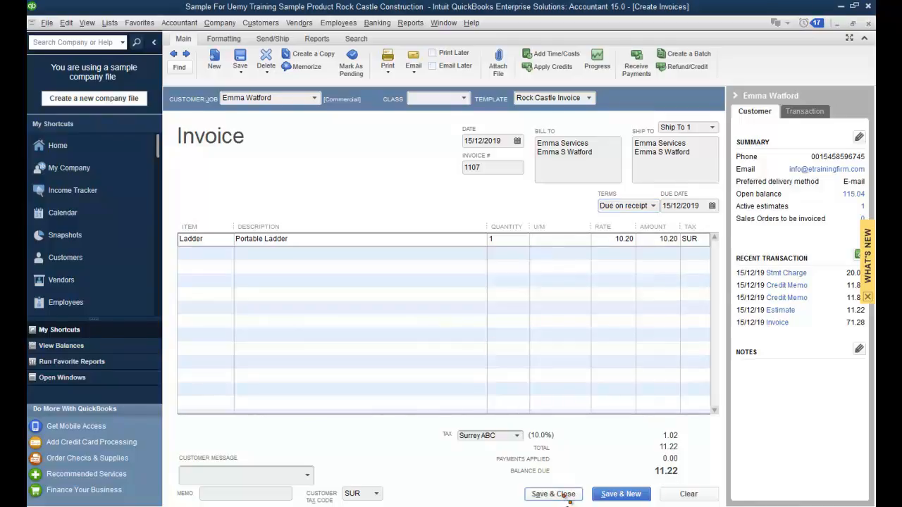
left_click(555, 495)
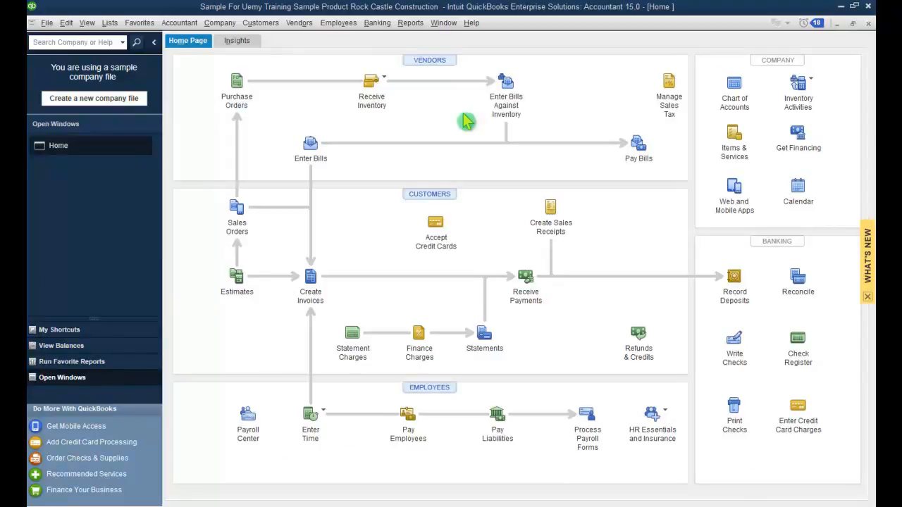
Step: Begin a Purchase/Charge on the CalOil card with Staples as the vendor
left_click(384, 25)
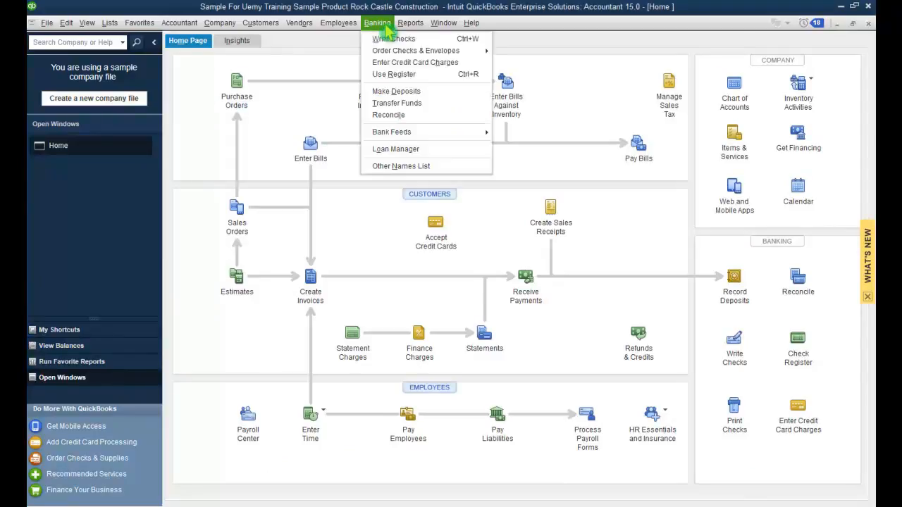
left_click(384, 62)
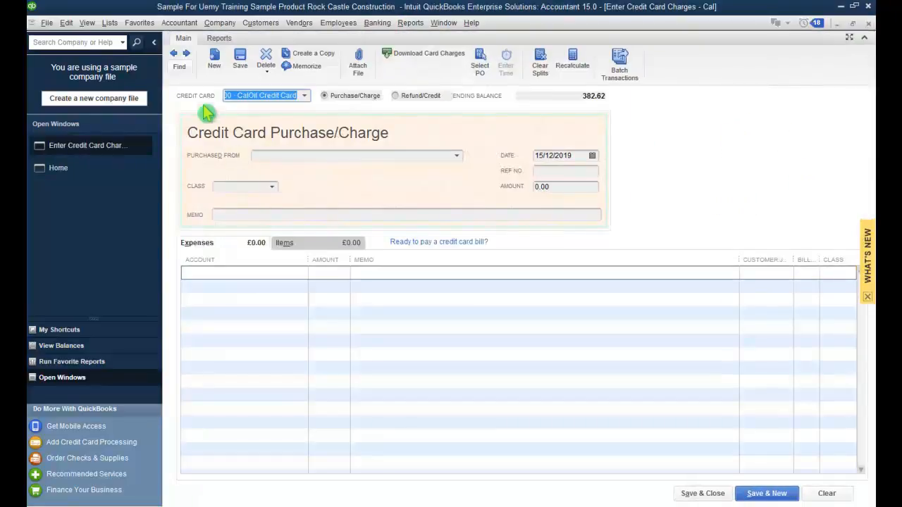
left_click(368, 99)
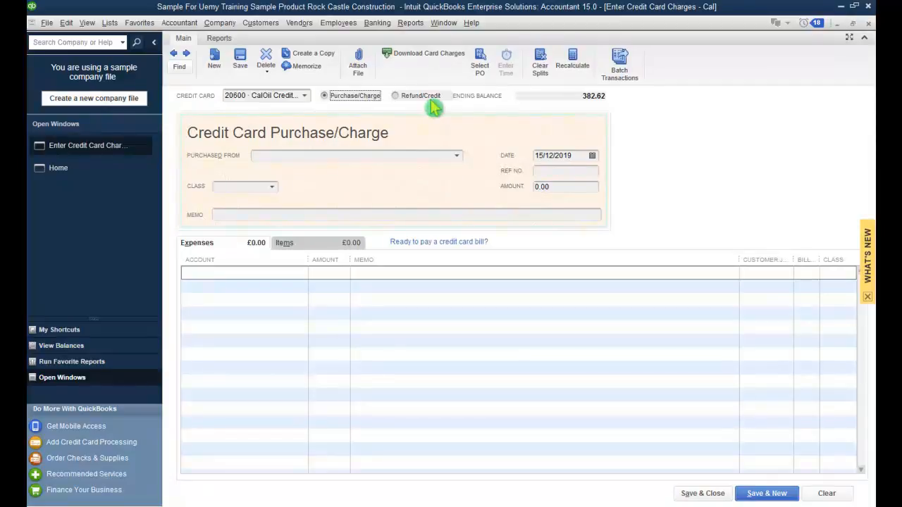
left_click(395, 98)
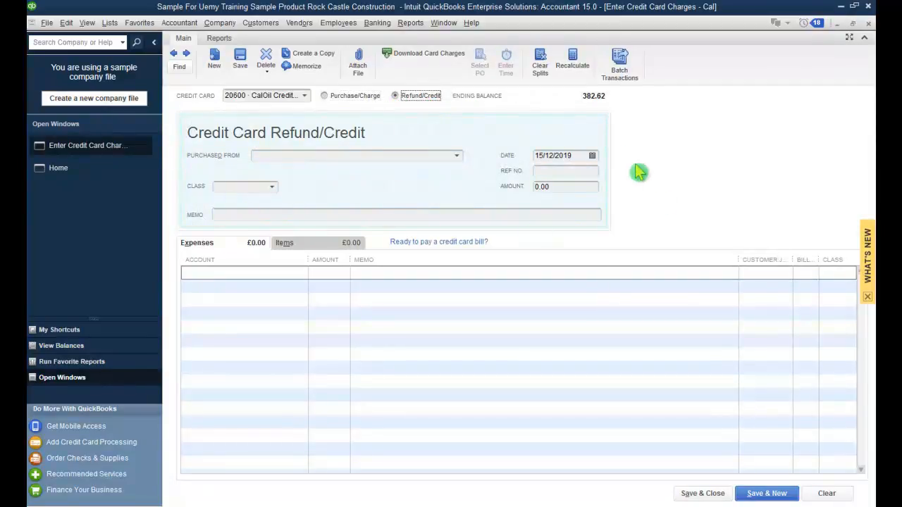
left_click(325, 98)
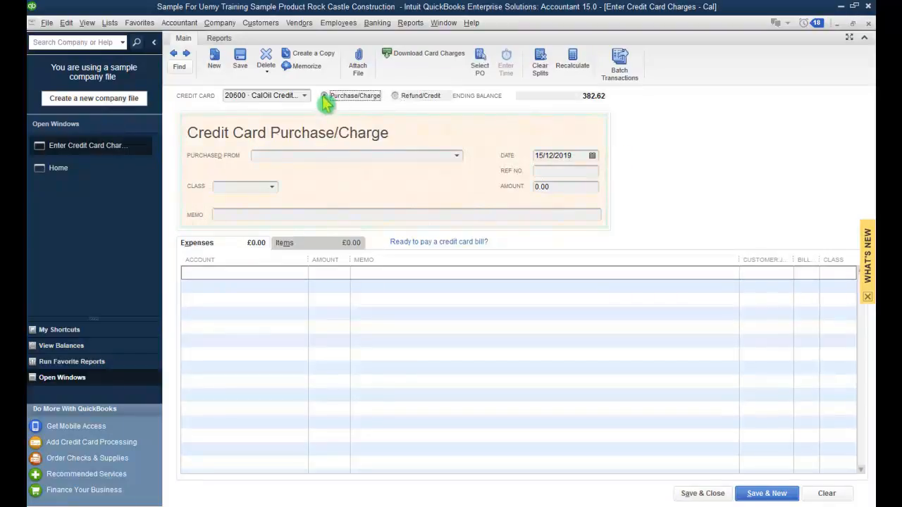
left_click(398, 156)
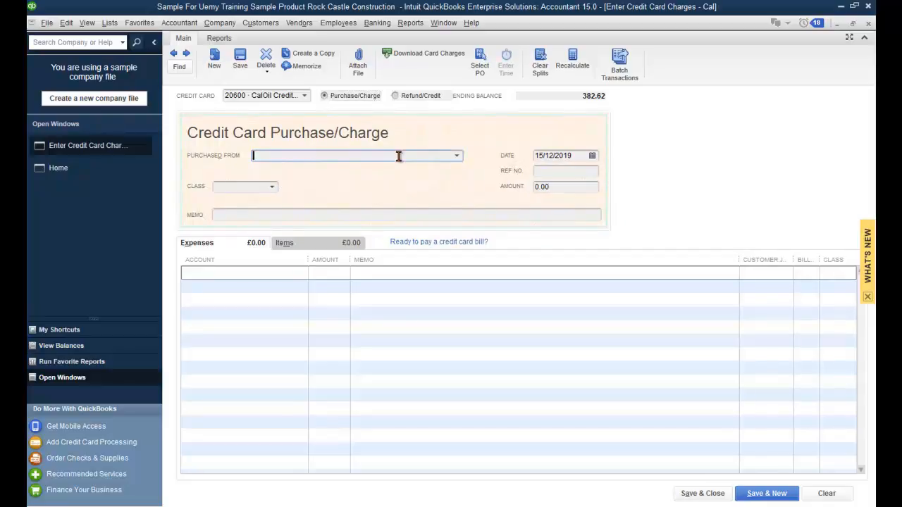
type("Staples")
key("Tab")
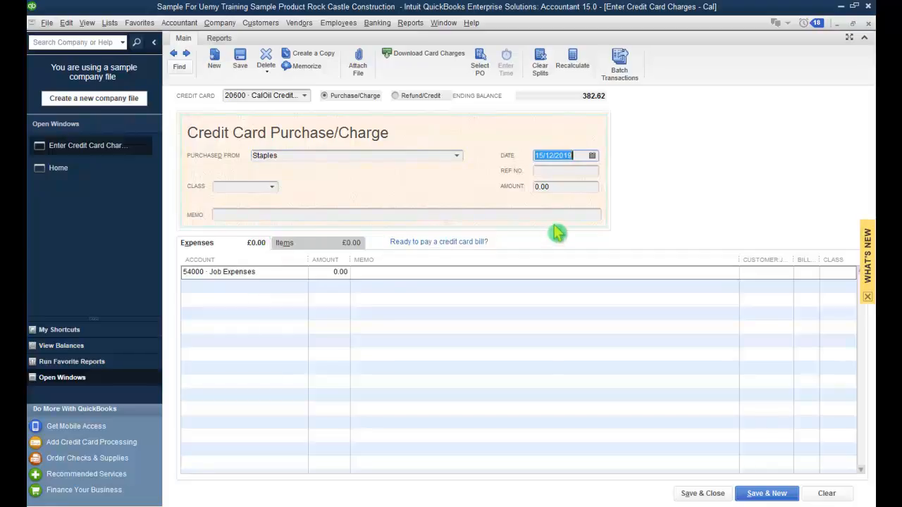
Step: Enter an 8.00 Job Expenses line billable to a customer
left_click(328, 273)
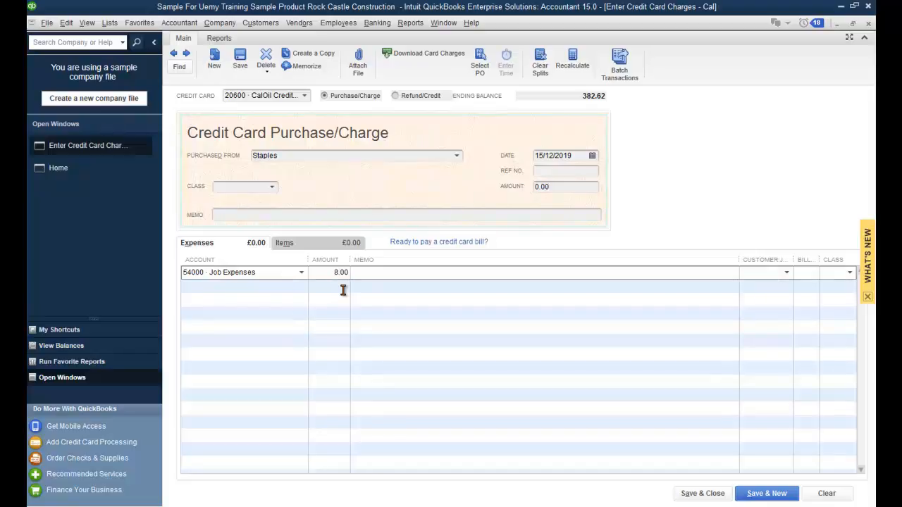
left_click(787, 273)
left_click(698, 329)
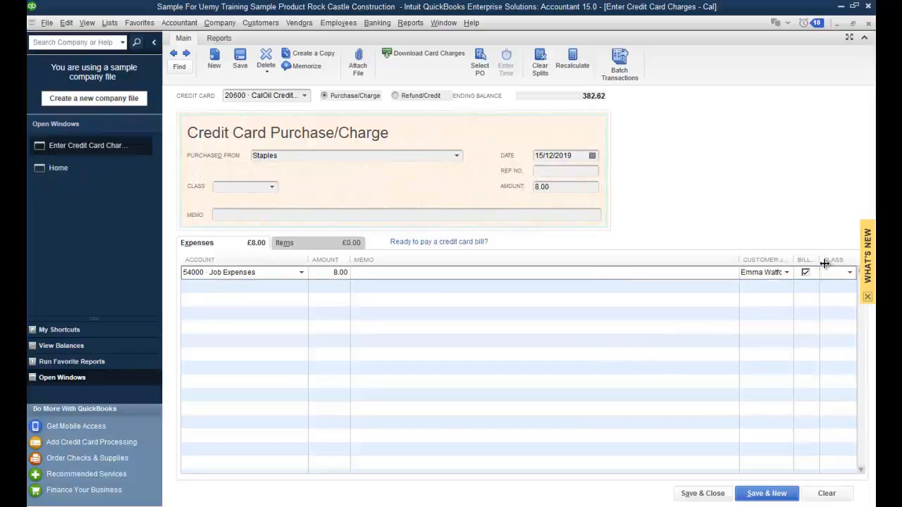
Step: Add a 45.00 Job Expenses line, confirm the 53.00 total, and Save & New
left_click(258, 285)
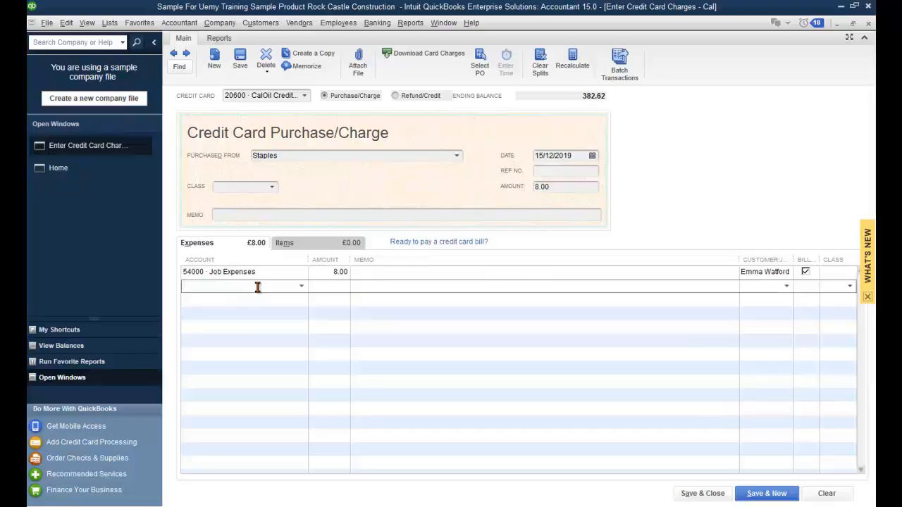
type("5")
key("Tab")
type("45")
key("Tab")
key("Tab")
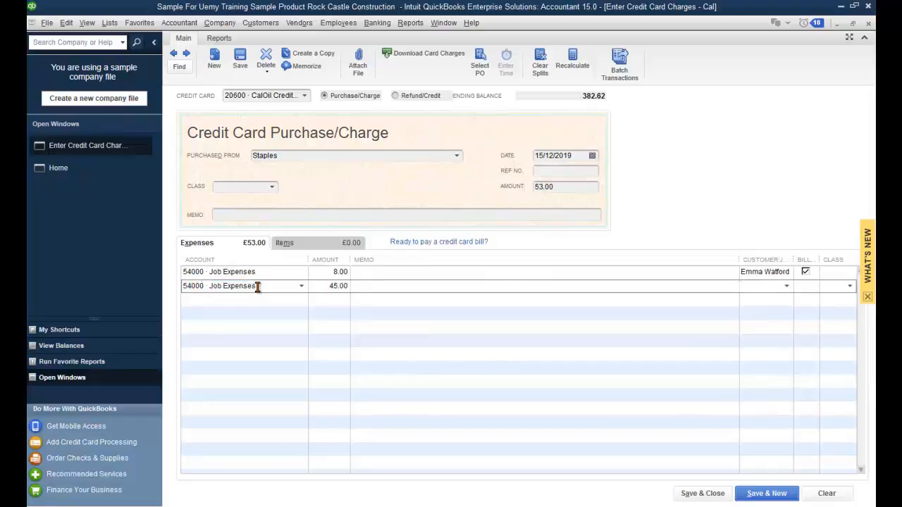
key("Tab")
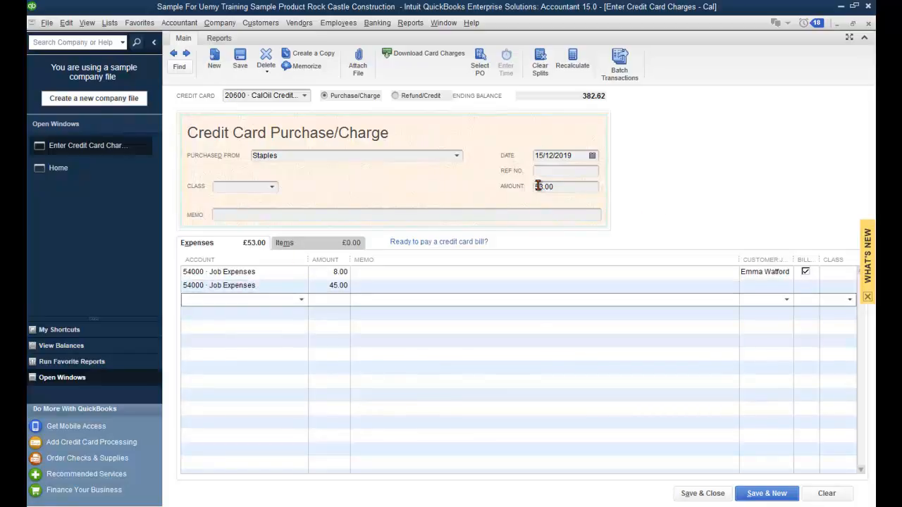
left_click_drag(537, 186, 568, 187)
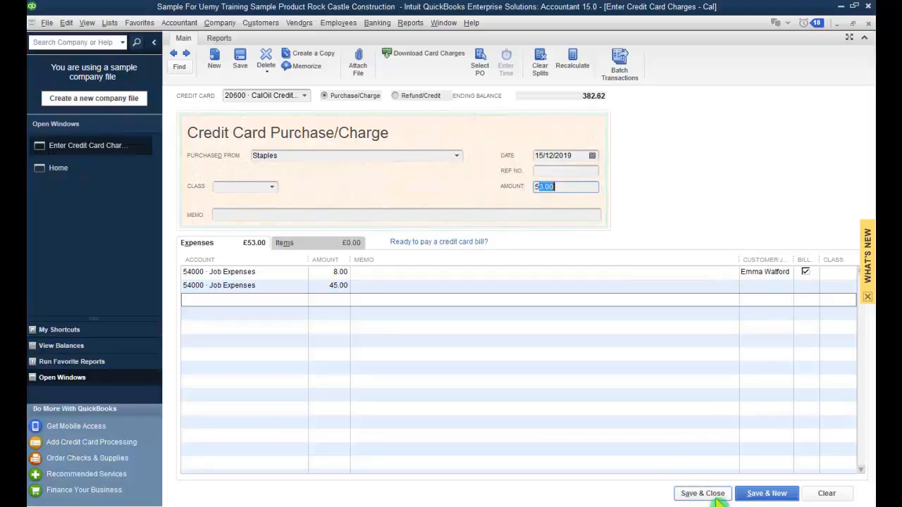
left_click(769, 497)
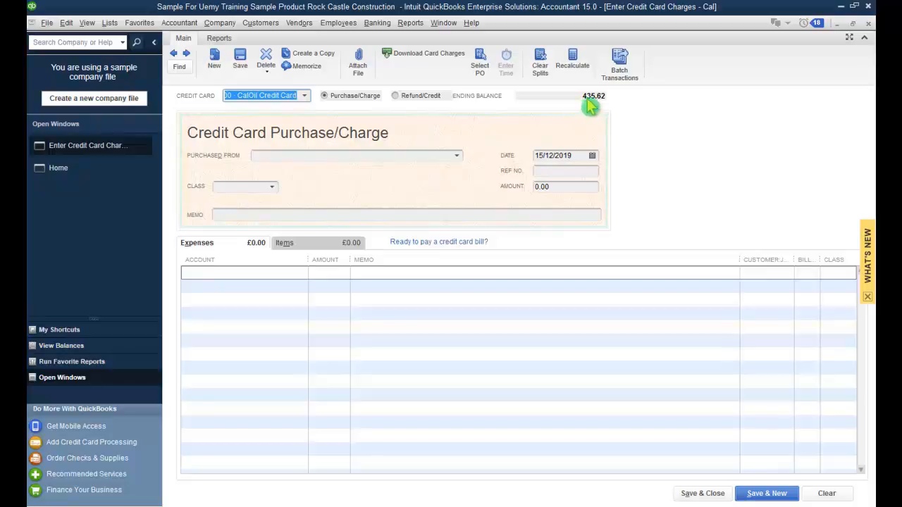
left_click(224, 23)
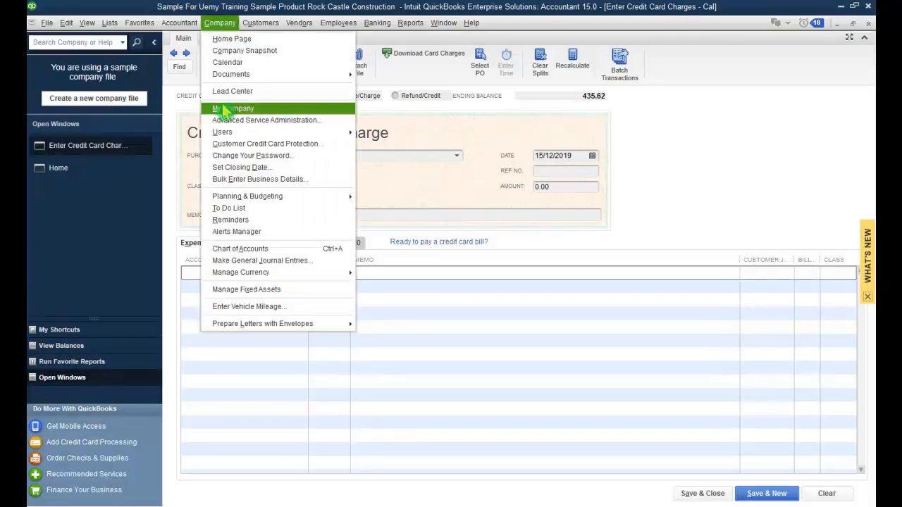
left_click(311, 252)
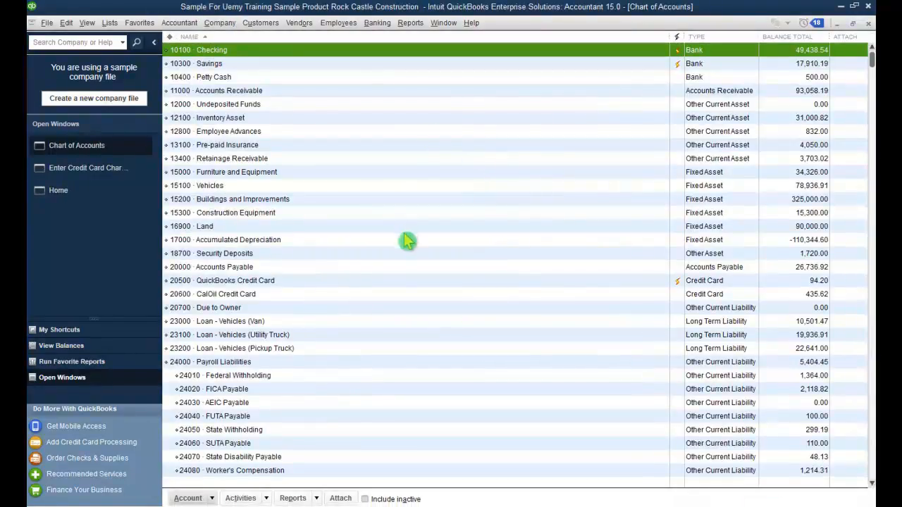
scroll(408, 241, "down", 5)
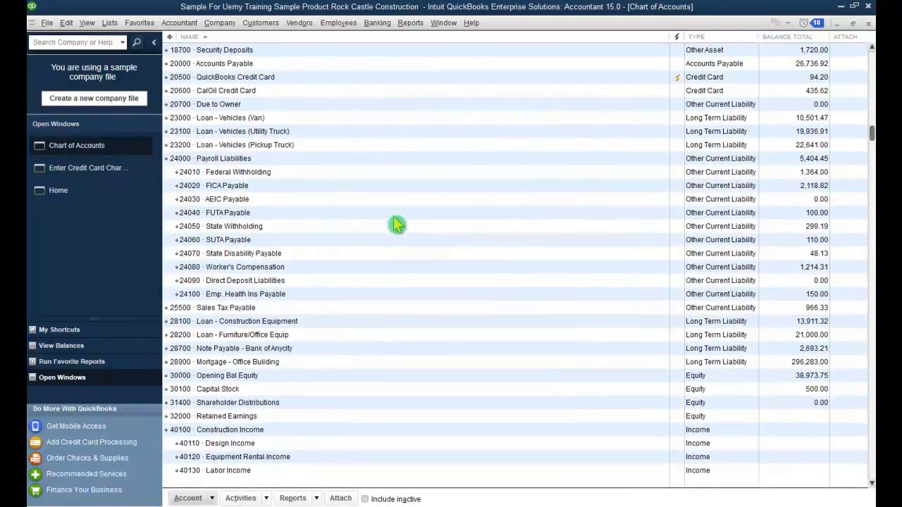
left_click(640, 92)
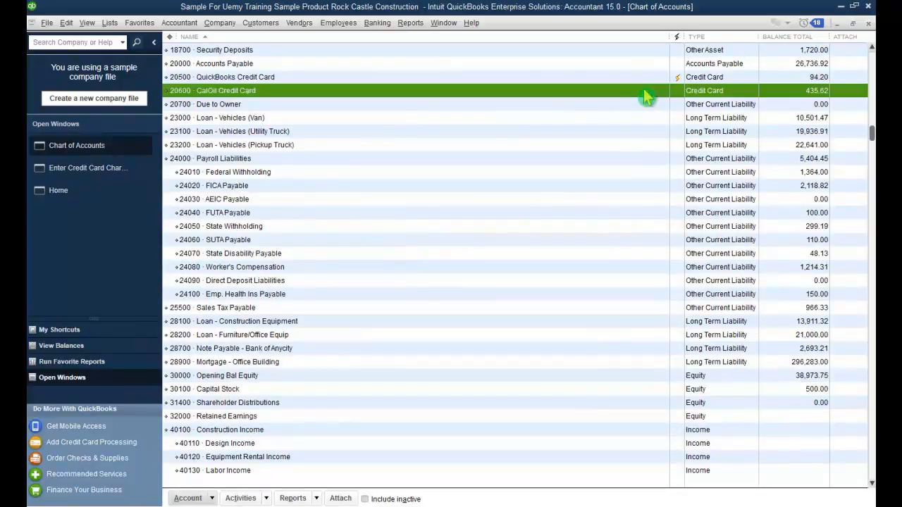
double_click(421, 94)
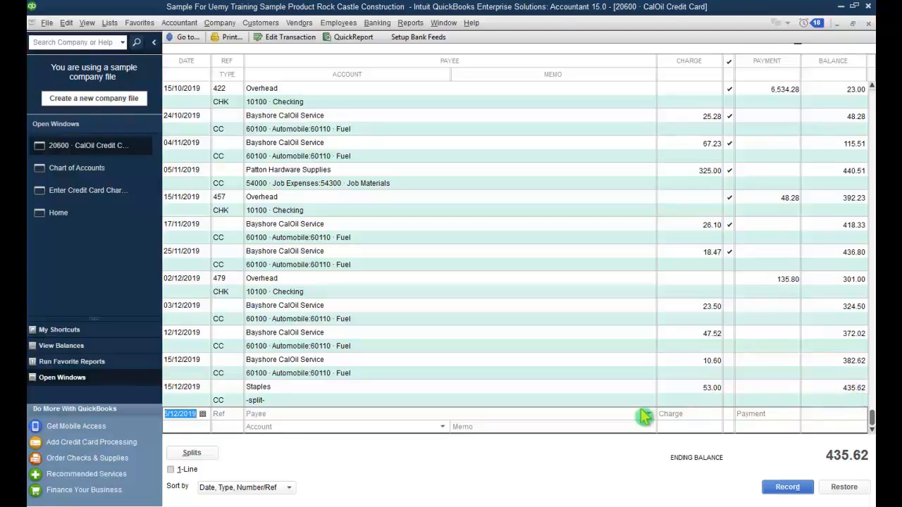
left_click(868, 25)
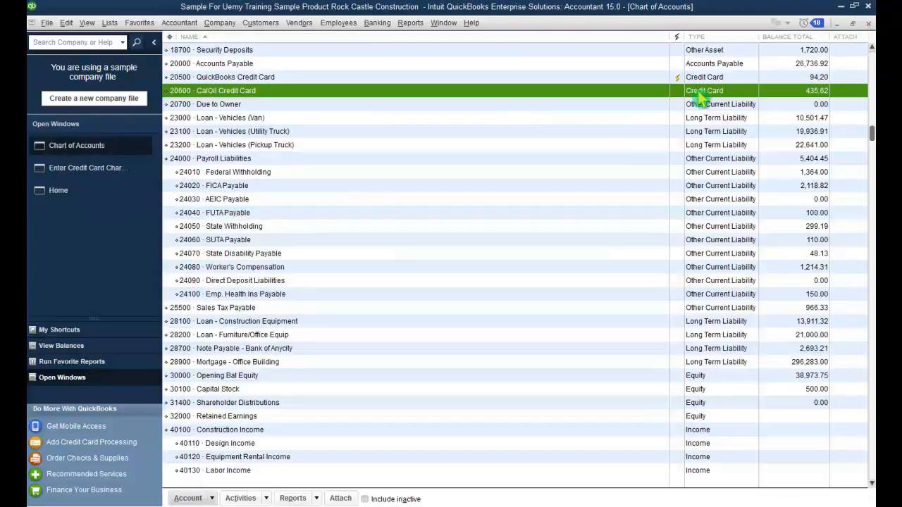
left_click(868, 23)
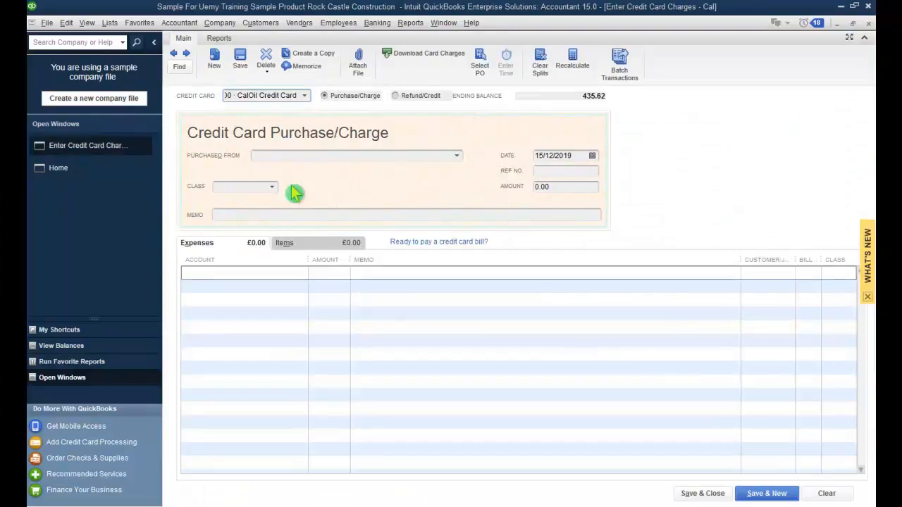
Step: Record an 8.00 refund from Staples to Job Expenses on the CalOil card and save it
left_click(395, 95)
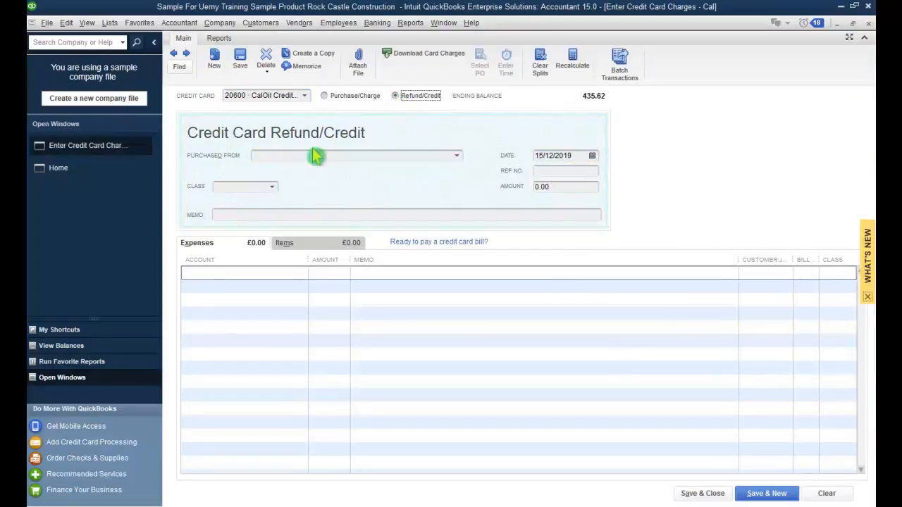
left_click(434, 156)
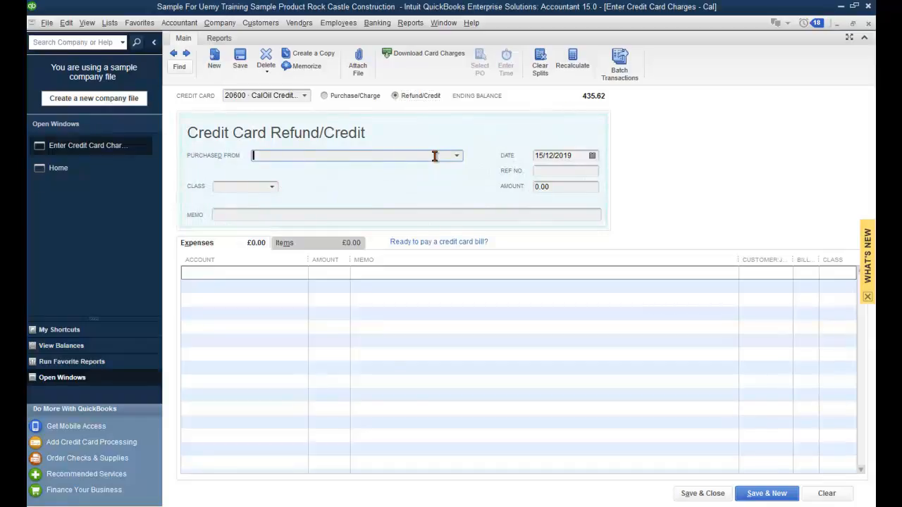
type("Staples")
key("Tab")
key("Tab")
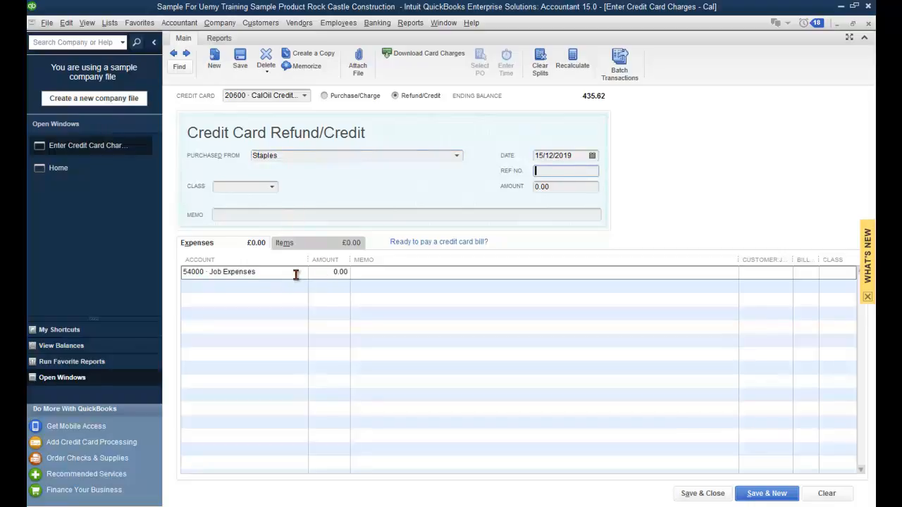
left_click(328, 272)
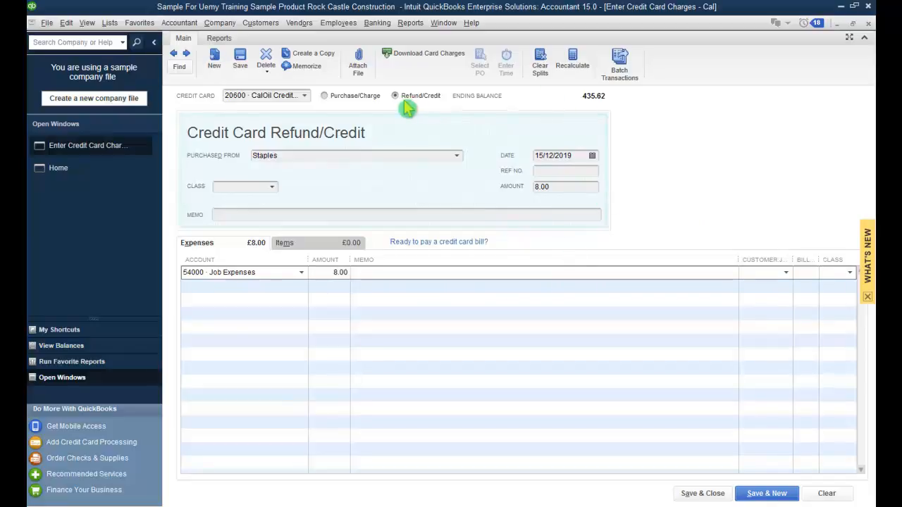
left_click(766, 493)
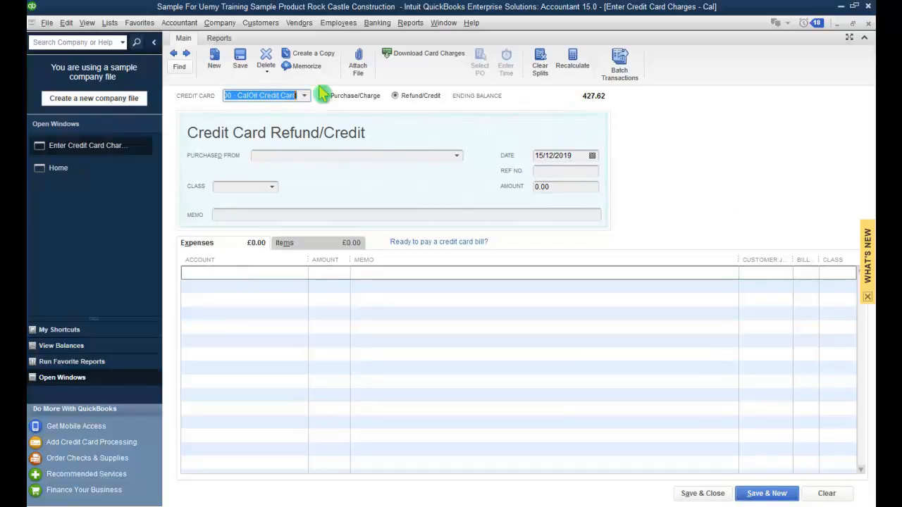
Step: Check the CalOil Credit Card register from the Chart of Accounts, then close the register, chart and charges window
left_click(219, 23)
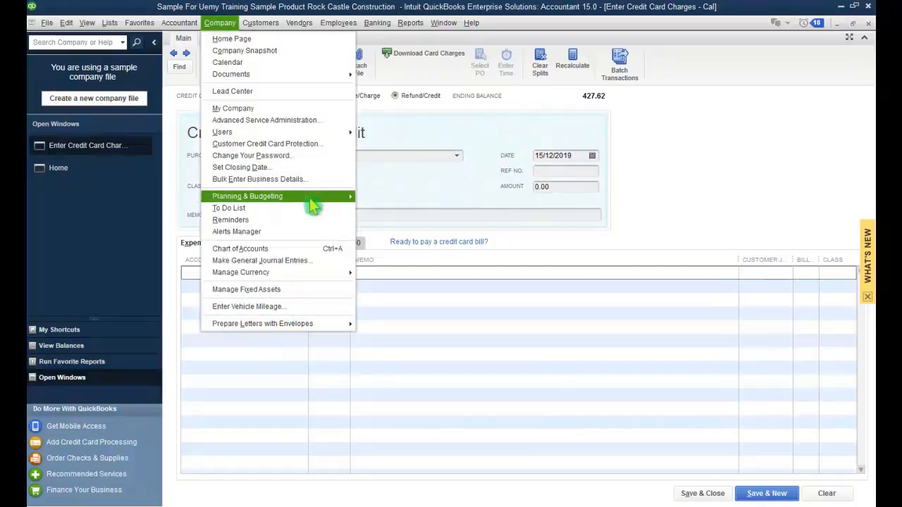
left_click(308, 253)
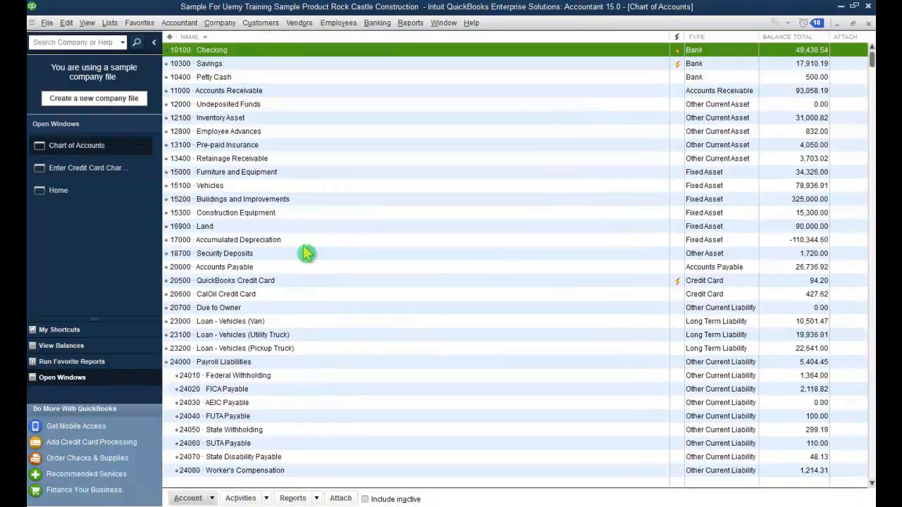
left_click(282, 296)
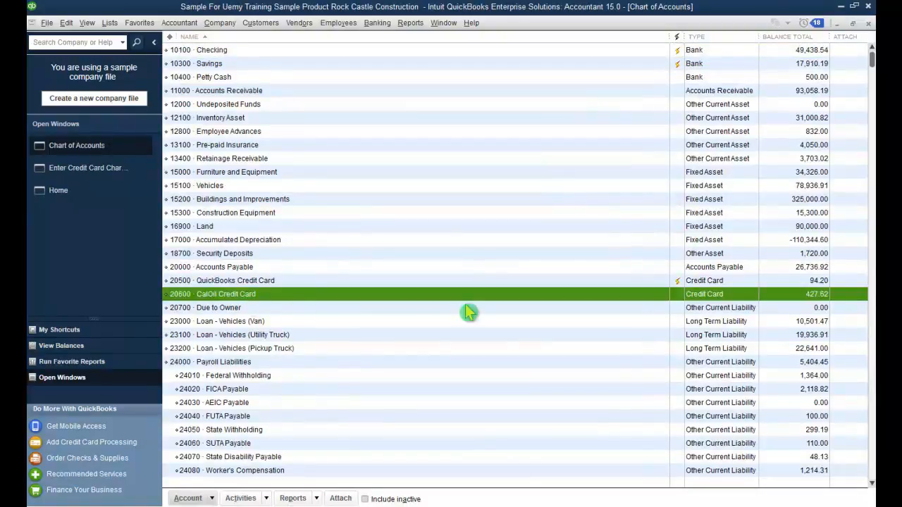
double_click(658, 296)
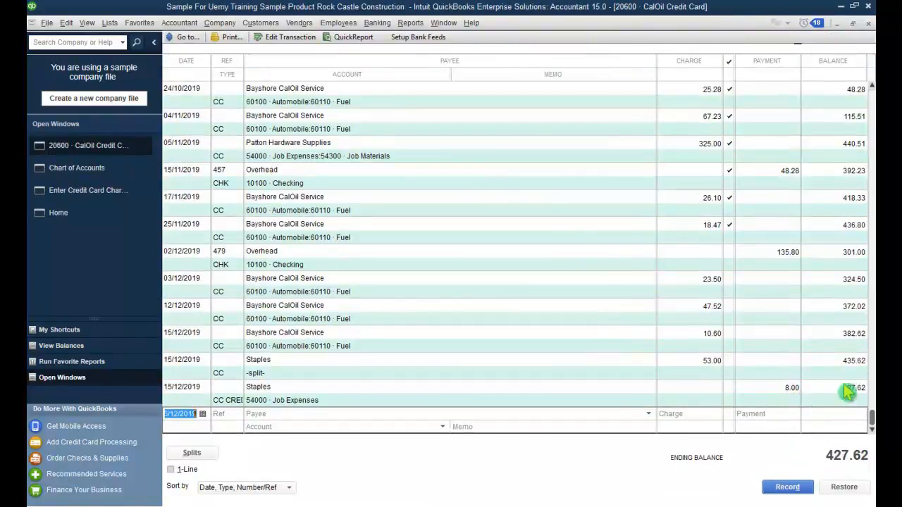
left_click(869, 24)
left_click(868, 24)
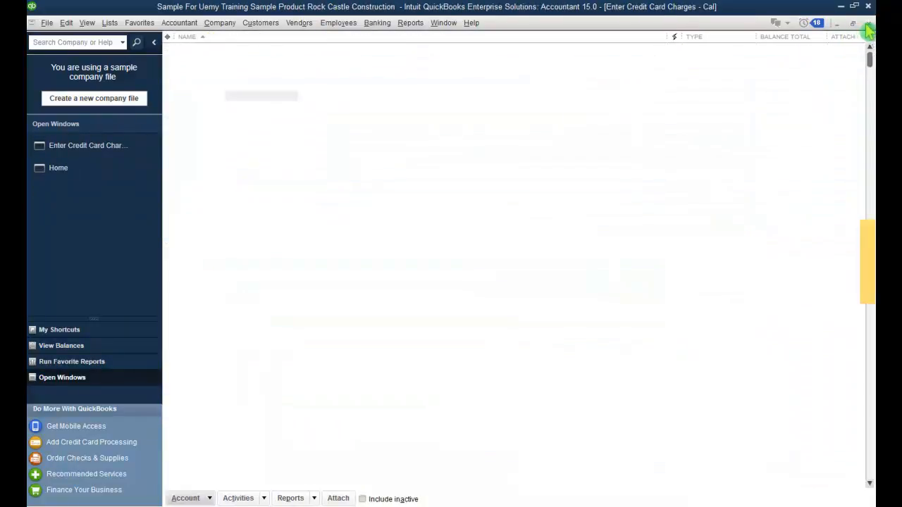
left_click(867, 26)
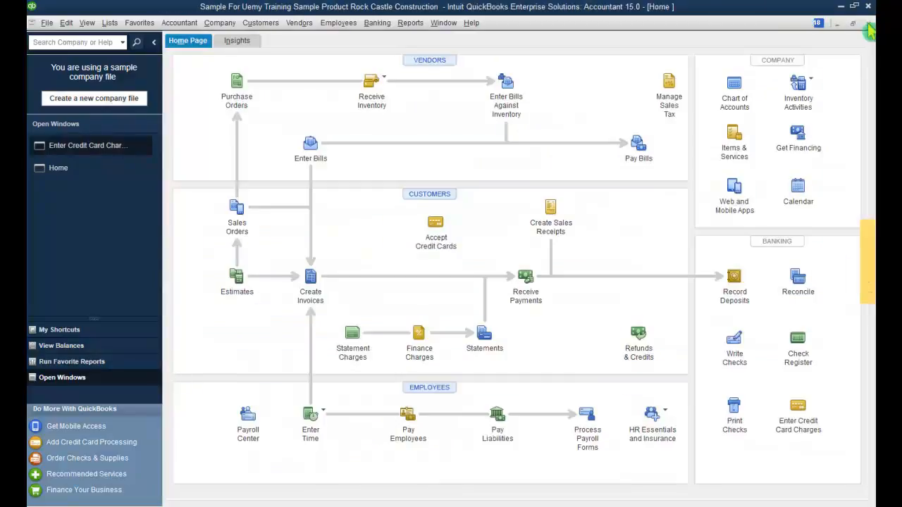
Step: Show My Shortcuts in the left side panel
left_click(84, 330)
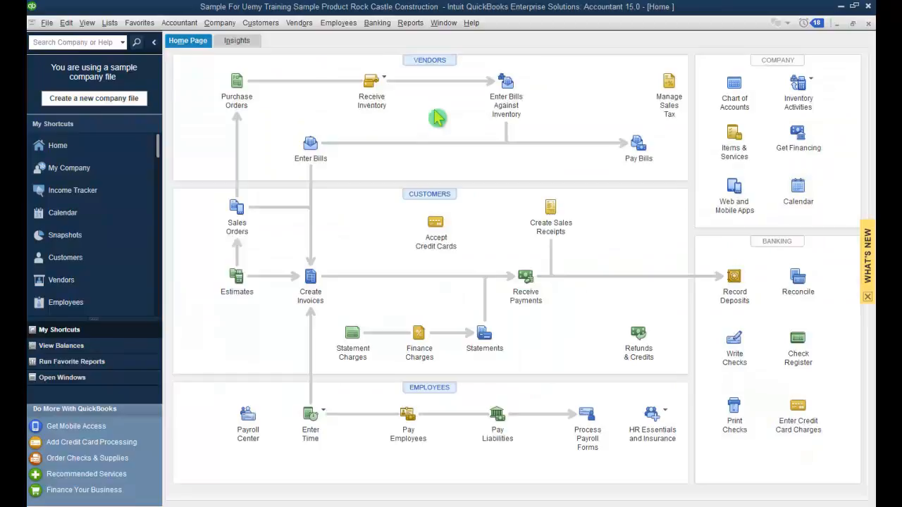
Step: In Pay Bills, tick the Middlefield Drywall and Staples bills, leaving discounts unchanged
left_click(298, 23)
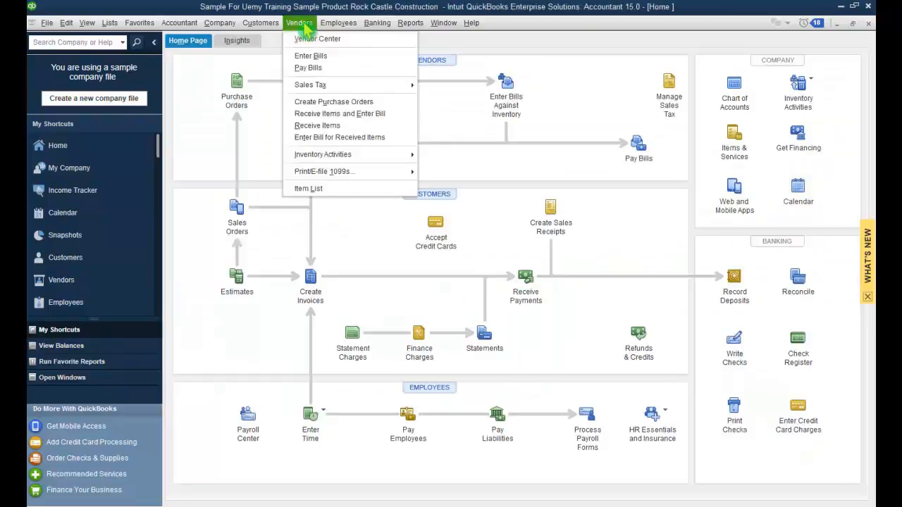
left_click(308, 68)
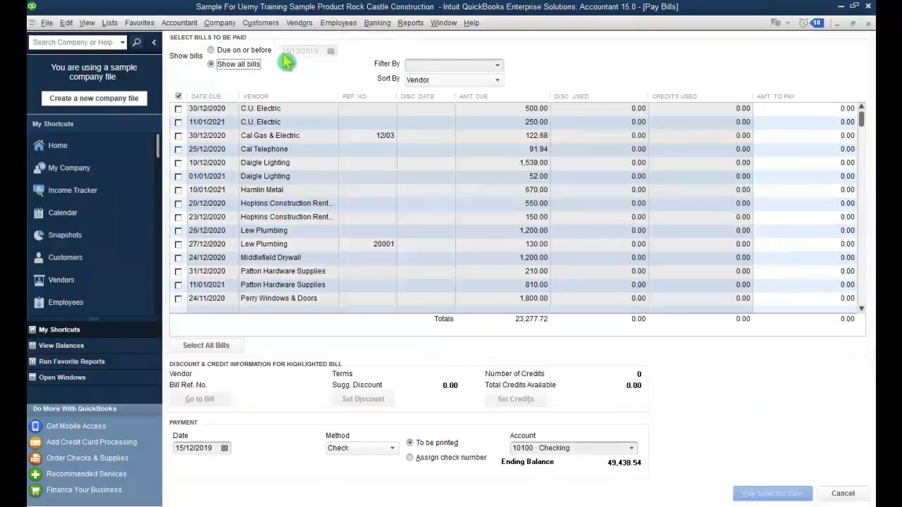
left_click(179, 258)
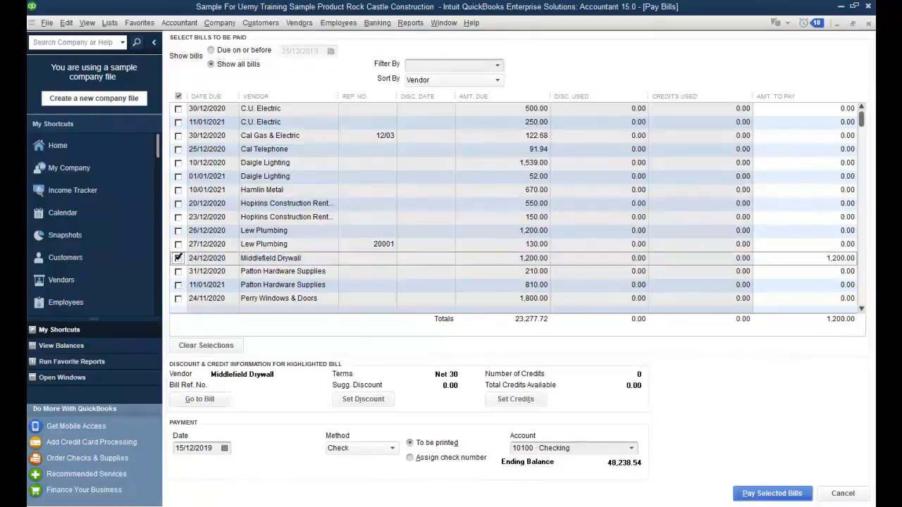
scroll(219, 264, "down", 5)
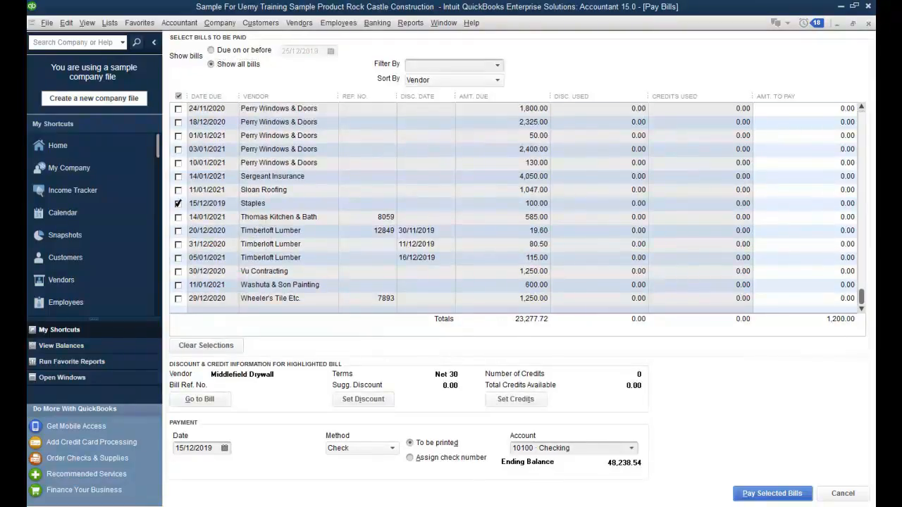
left_click(178, 204)
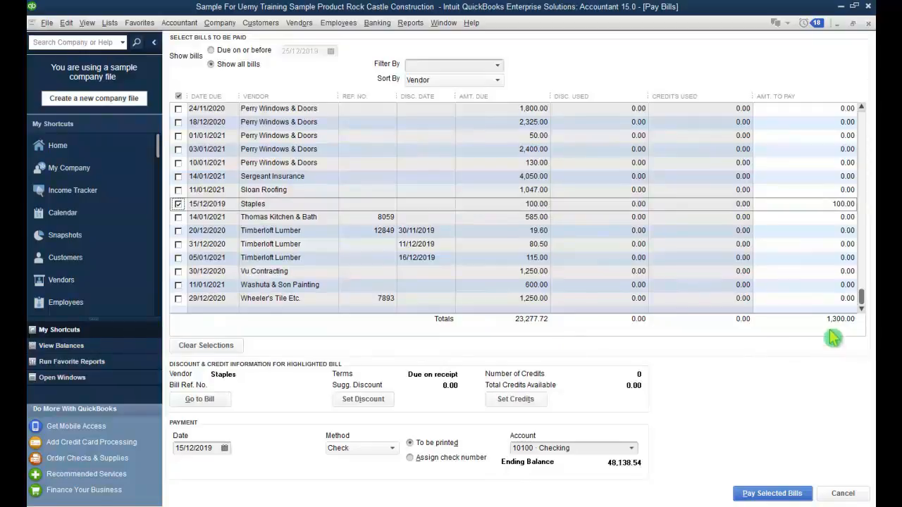
scroll(841, 276, "up", 3)
scroll(843, 282, "down", 1)
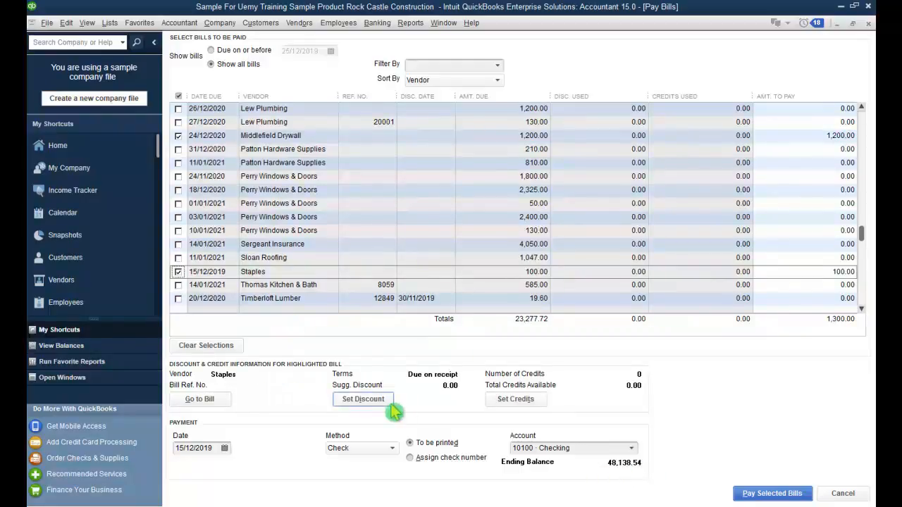
left_click(389, 401)
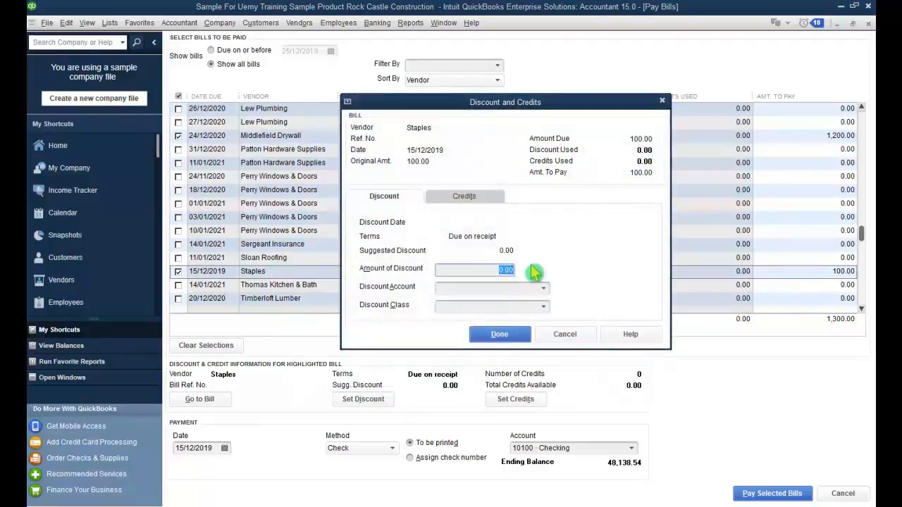
left_click(569, 338)
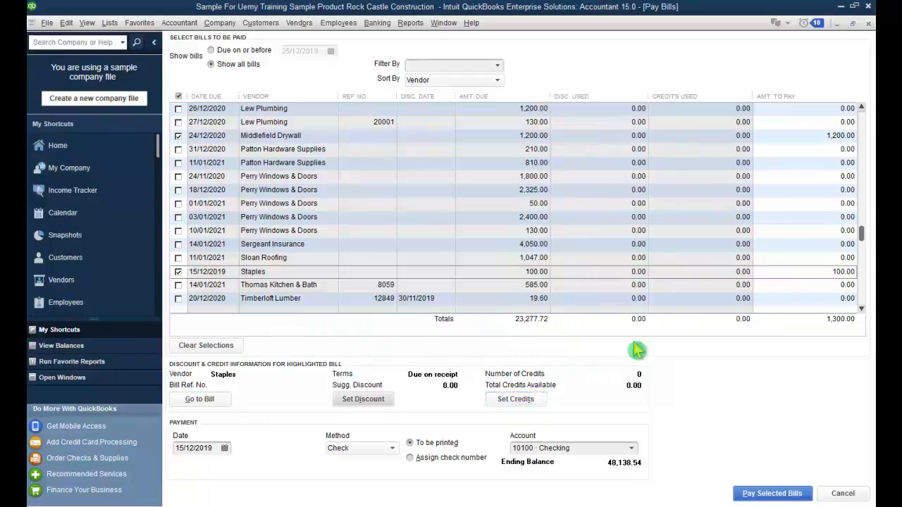
Step: Pay the two bills, 1,300.00 total, by Check from 10100 Checking
left_click(210, 448)
double_click(210, 448)
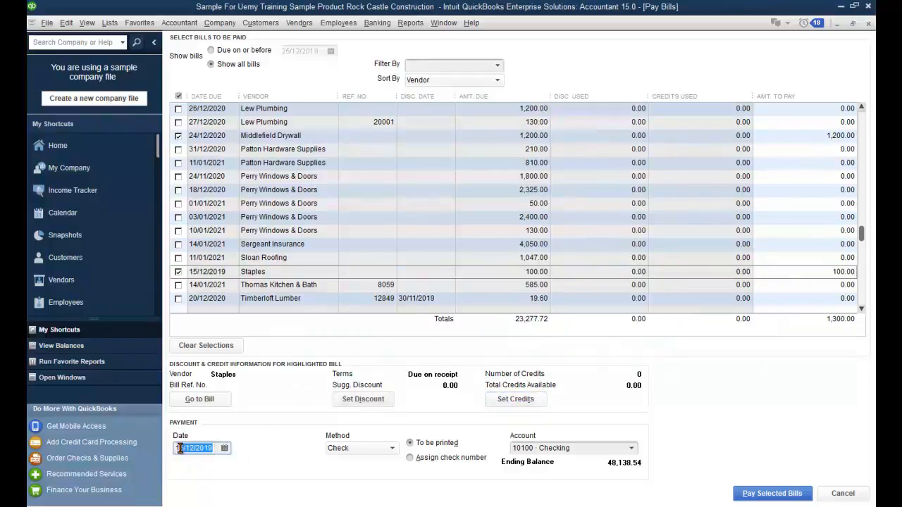
left_click(392, 451)
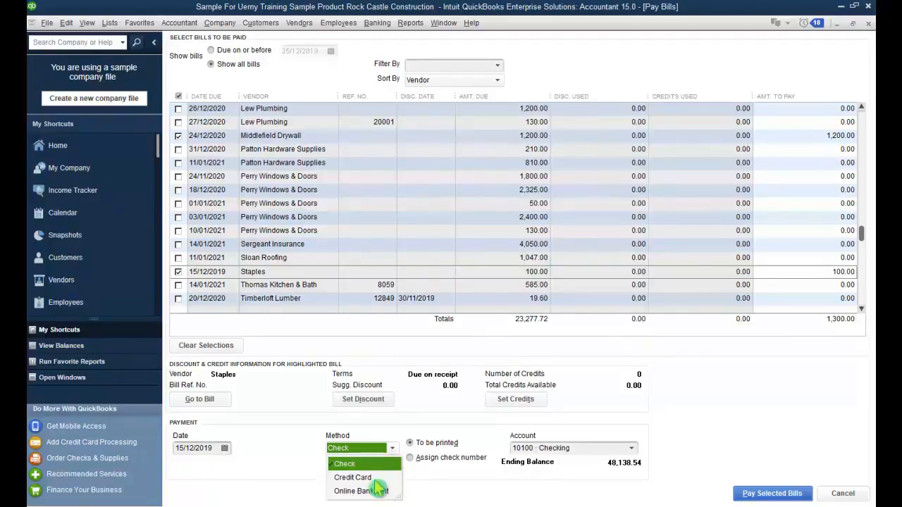
left_click(437, 485)
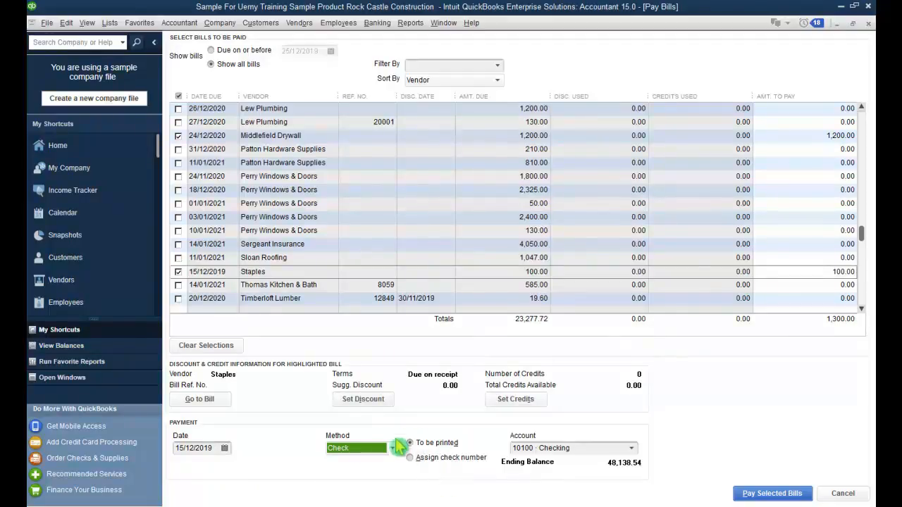
left_click(631, 449)
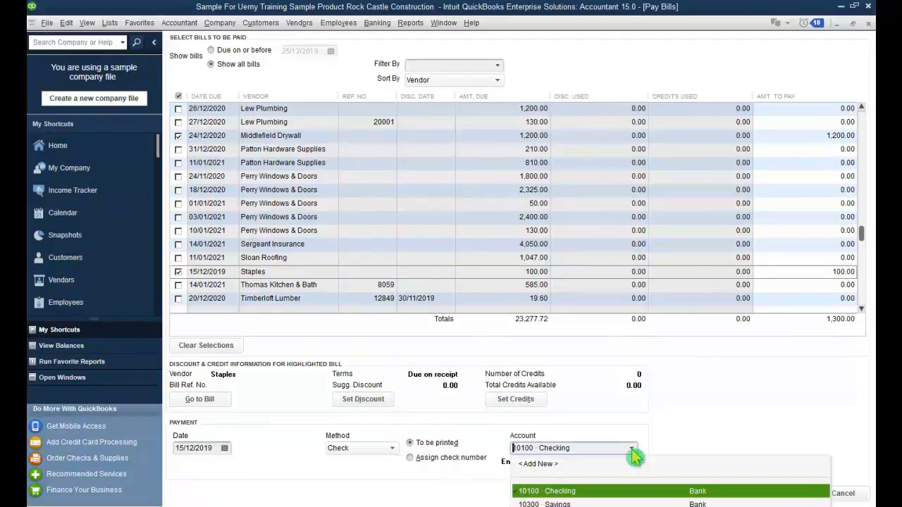
left_click(633, 454)
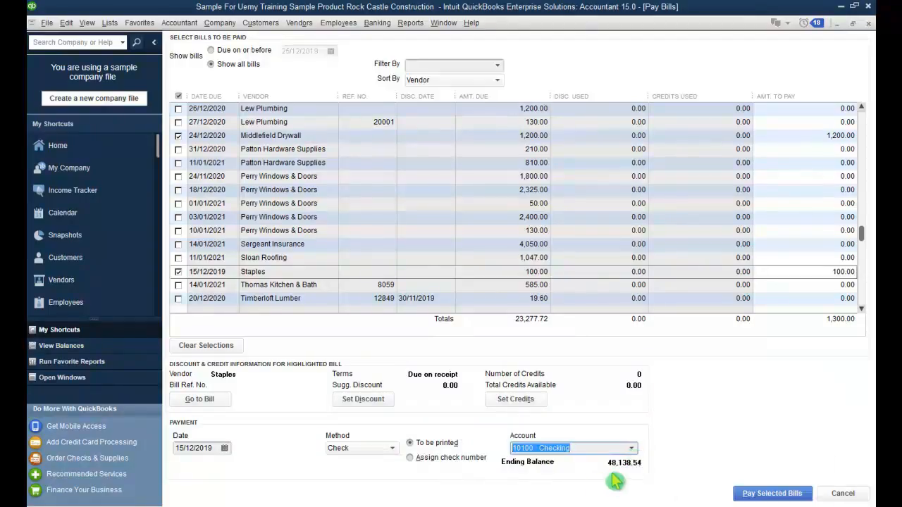
left_click(768, 495)
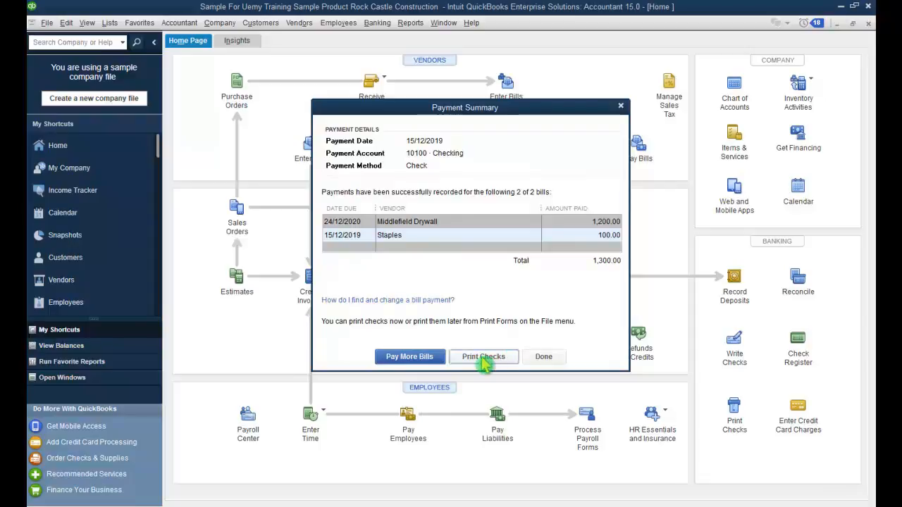
left_click(544, 357)
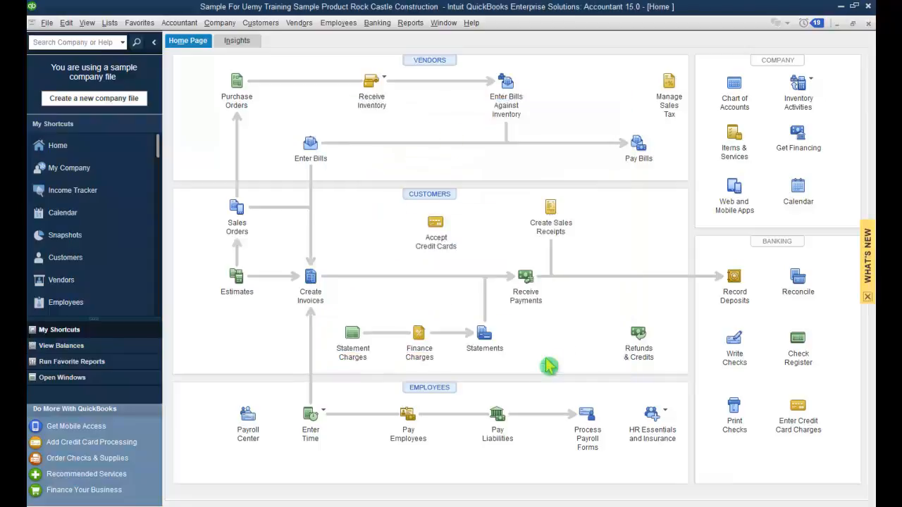
left_click(805, 27)
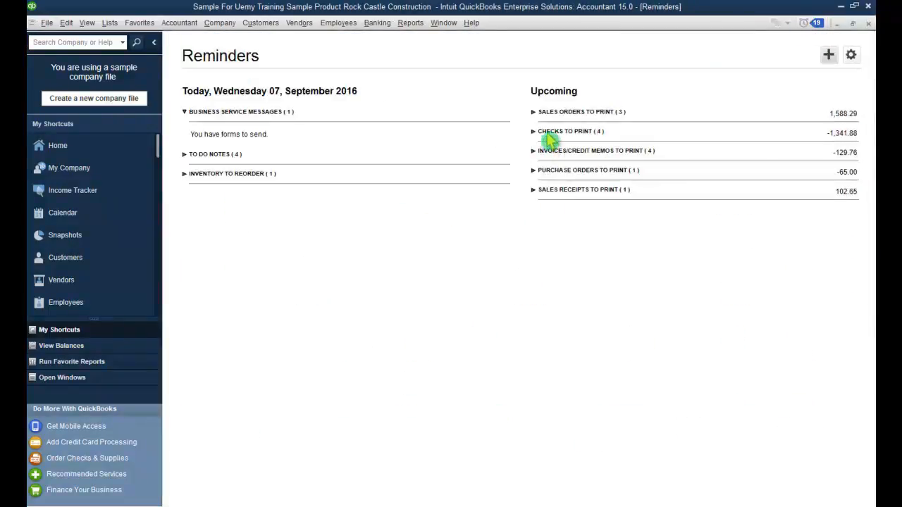
left_click(534, 134)
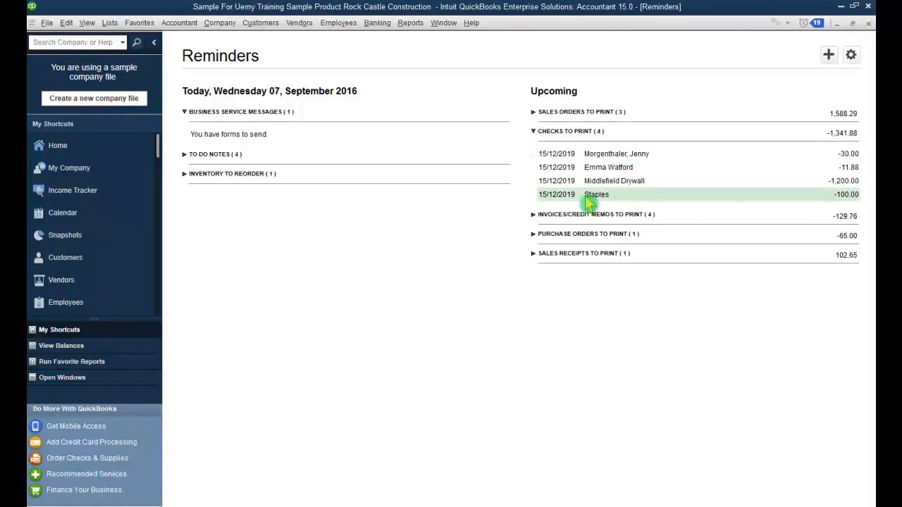
double_click(562, 196)
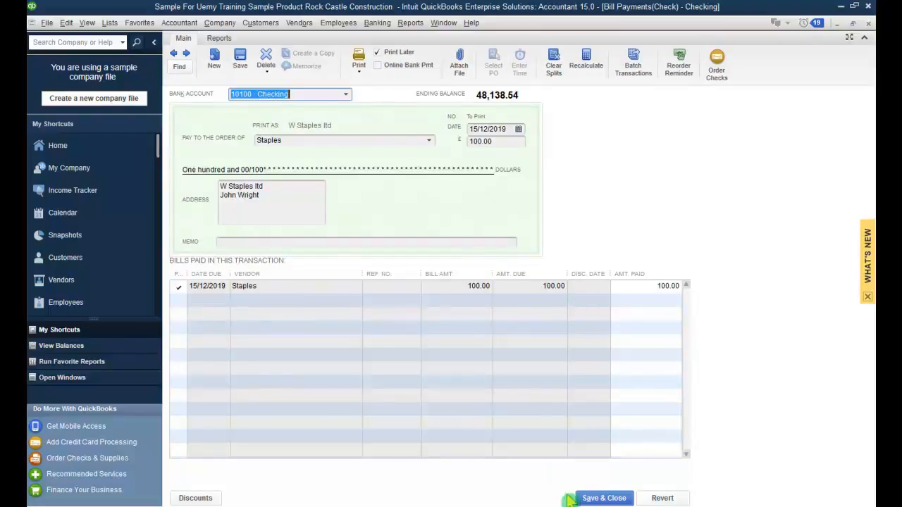
left_click(597, 498)
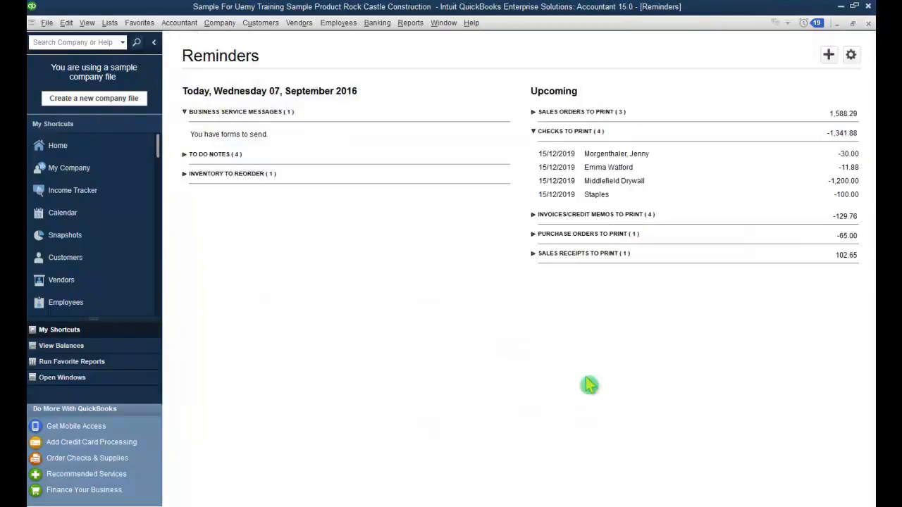
left_click(802, 23)
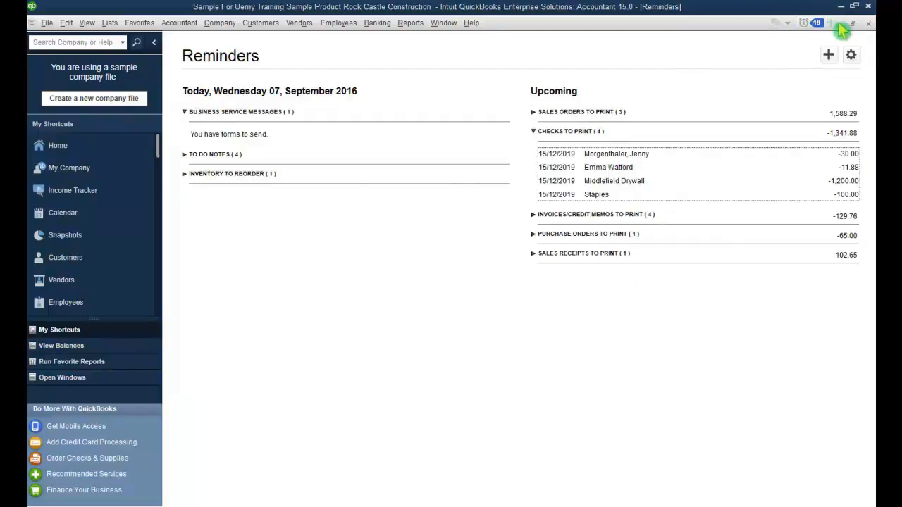
left_click(868, 24)
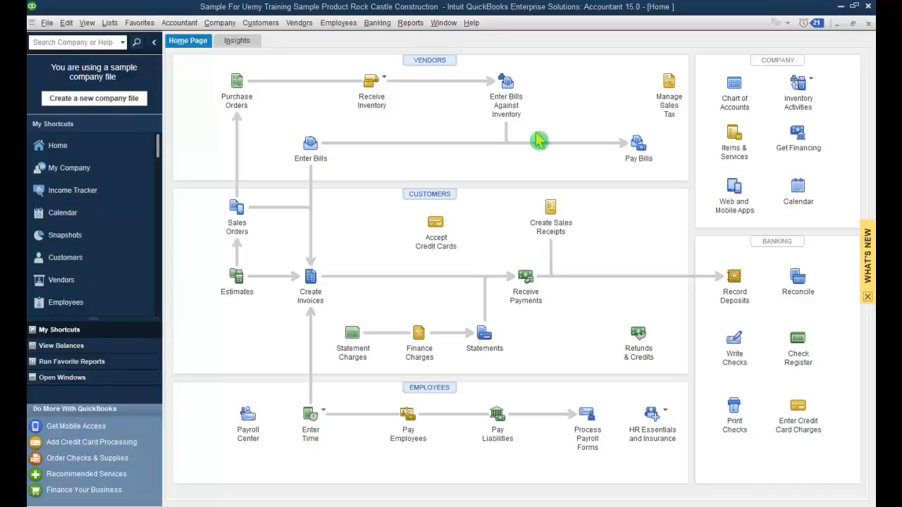
Step: Select all six pending checks, 3,341.88 from 10100 Checking, for printing
left_click(45, 25)
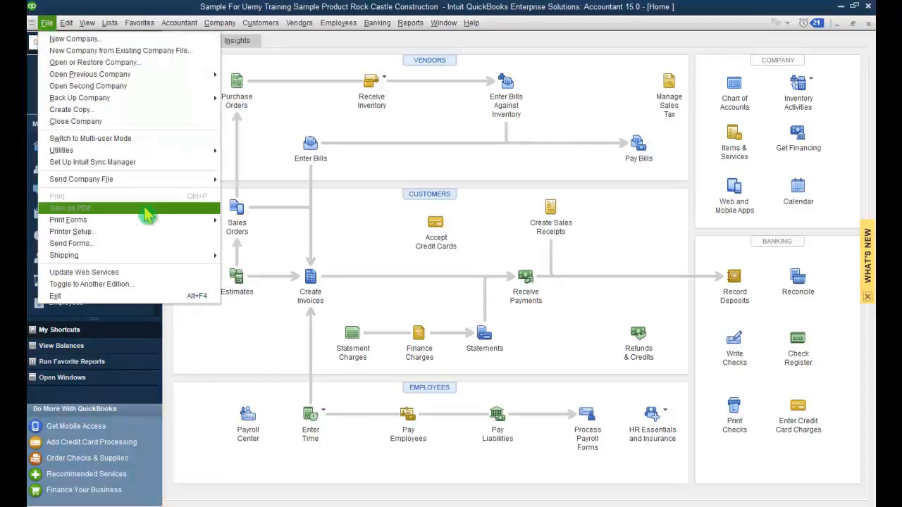
mouse_move(203, 225)
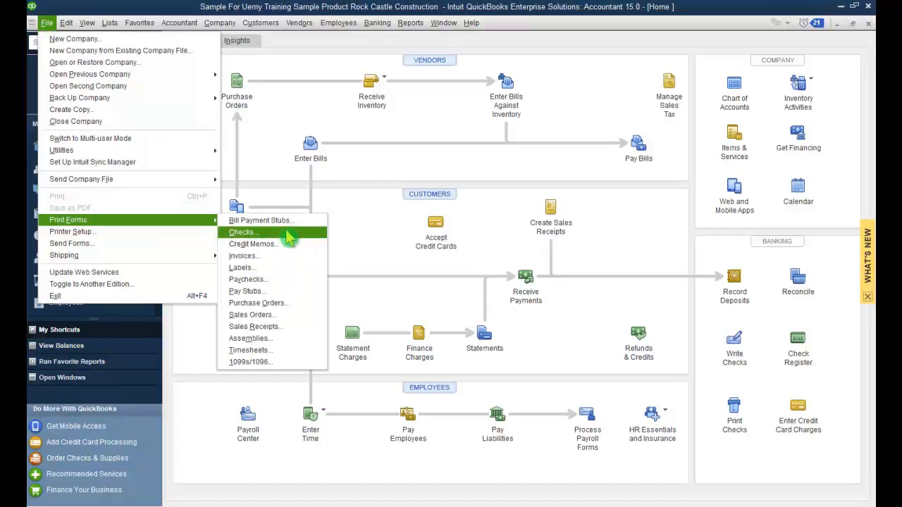
left_click(243, 232)
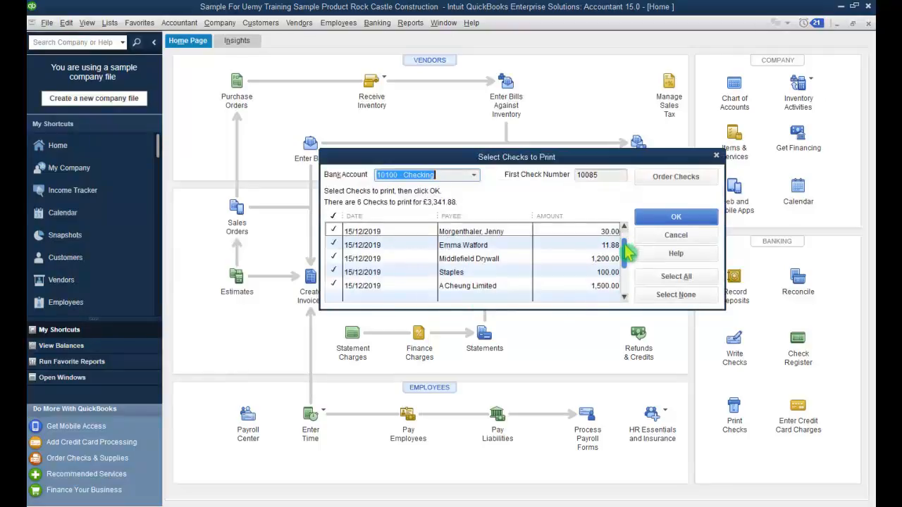
left_click_drag(625, 248, 624, 288)
scroll(544, 287, "up", 1)
scroll(543, 287, "down", 1)
scroll(544, 287, "up", 1)
scroll(544, 287, "down", 1)
scroll(544, 287, "up", 1)
scroll(544, 287, "down", 1)
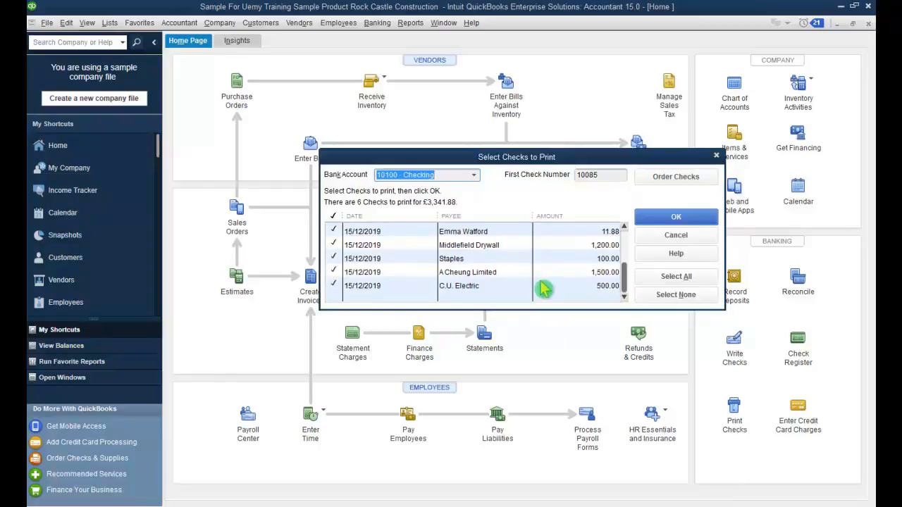
left_click(335, 261)
left_click(334, 260)
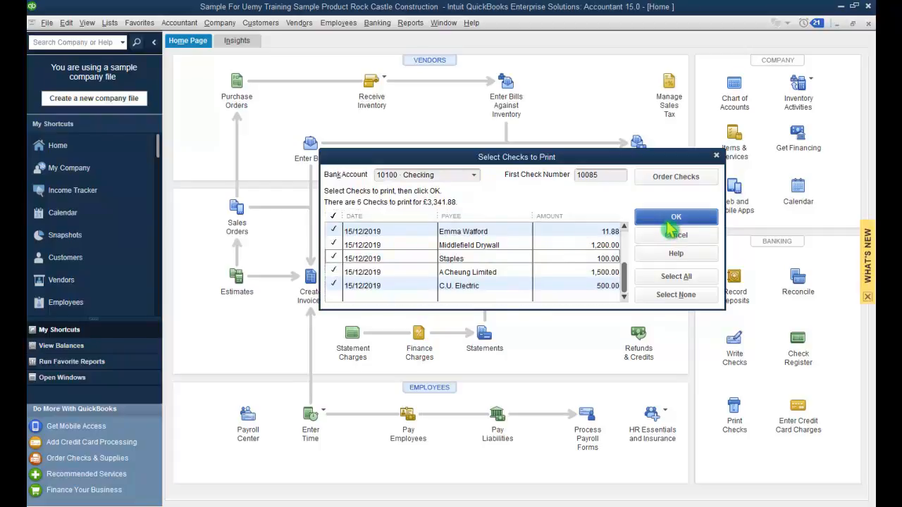
left_click(670, 219)
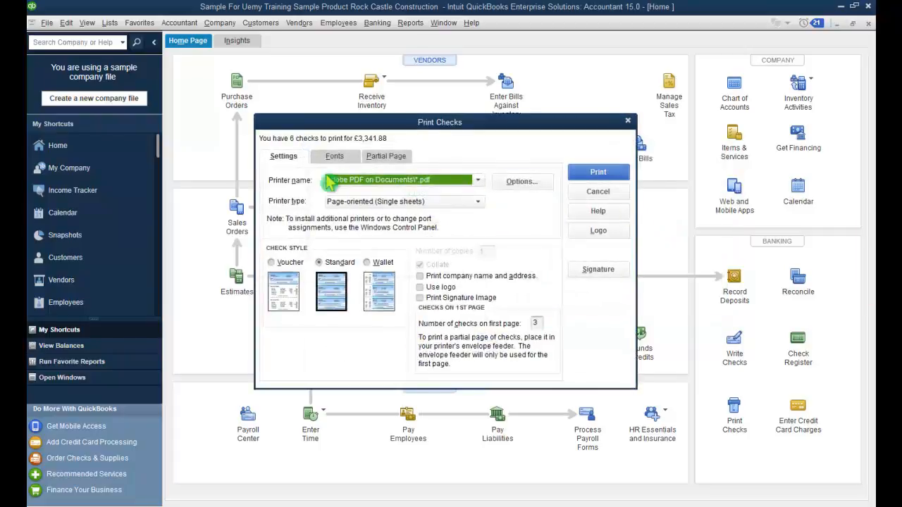
Step: Print the checks on the Adobe PDF printer
left_click(477, 180)
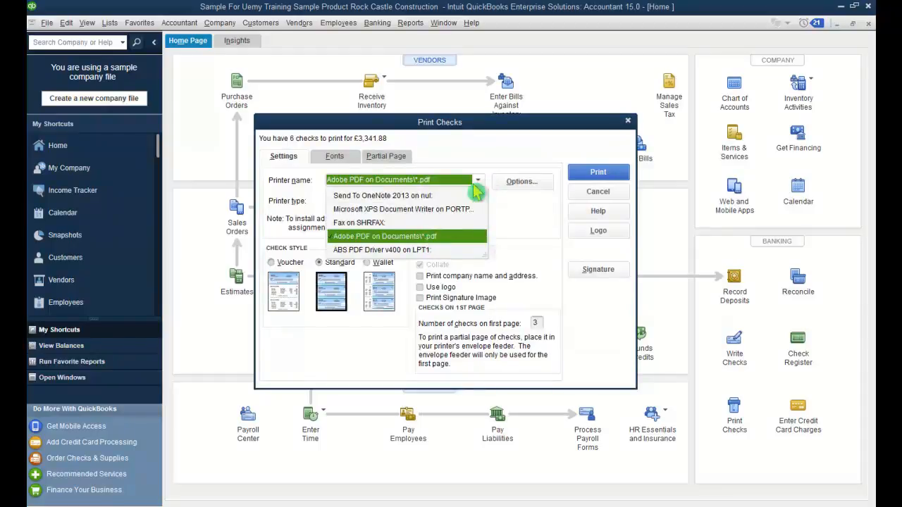
left_click(427, 238)
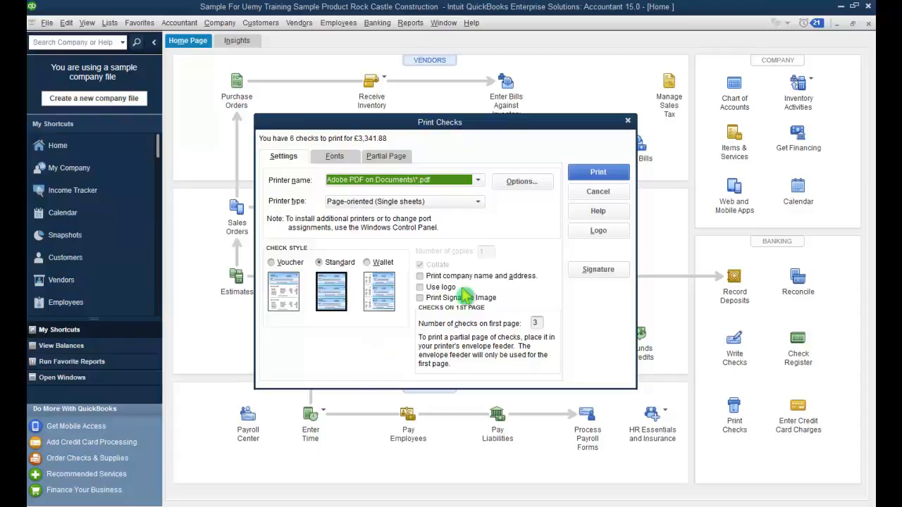
left_click(597, 172)
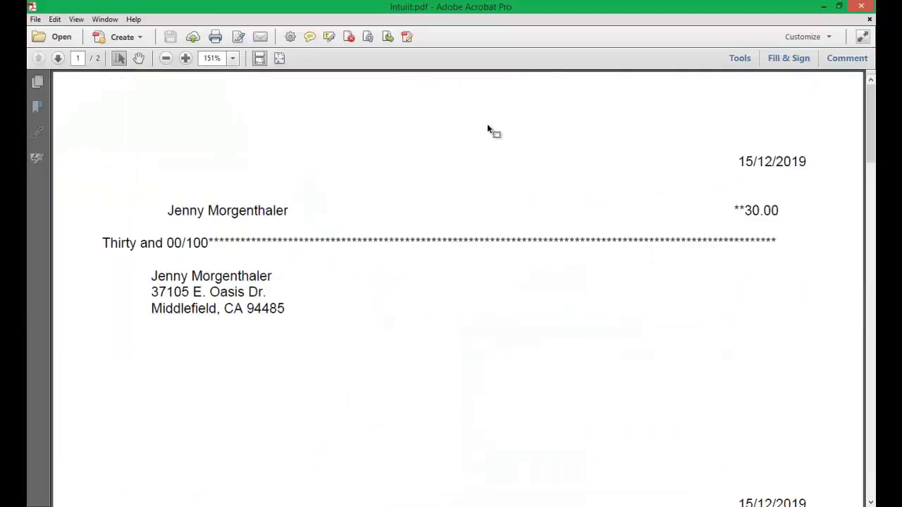
Step: Review the printed checks in Intuit.pdf at 100% zoom, then close Acrobat
scroll(565, 203, "down", 10)
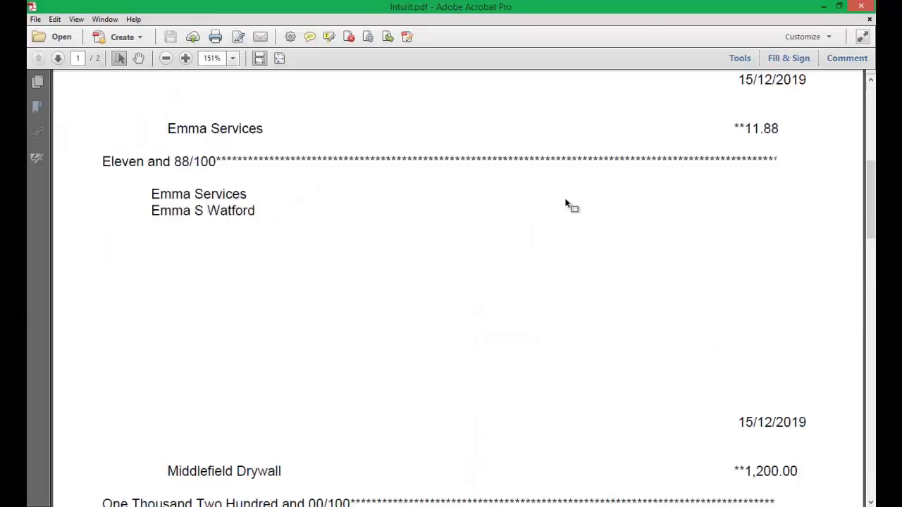
scroll(565, 204, "down", 3)
scroll(565, 204, "down", 7)
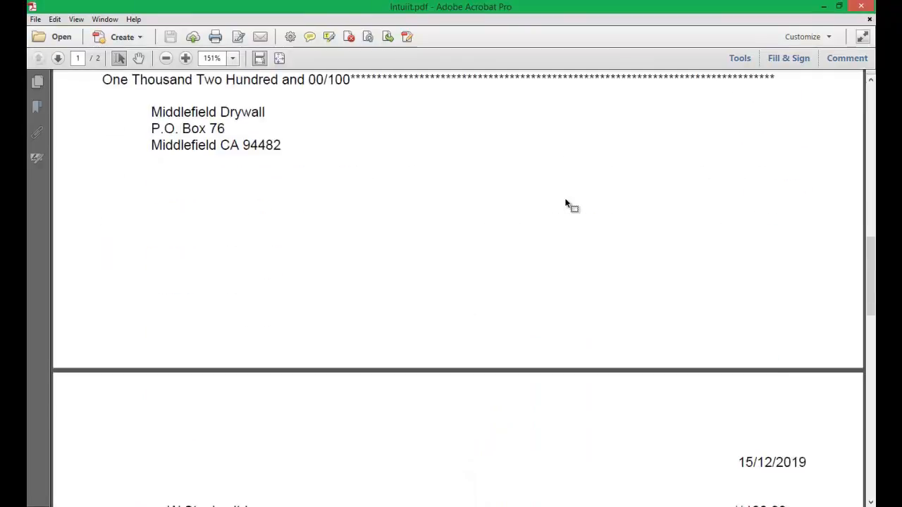
scroll(565, 199, "down", 10)
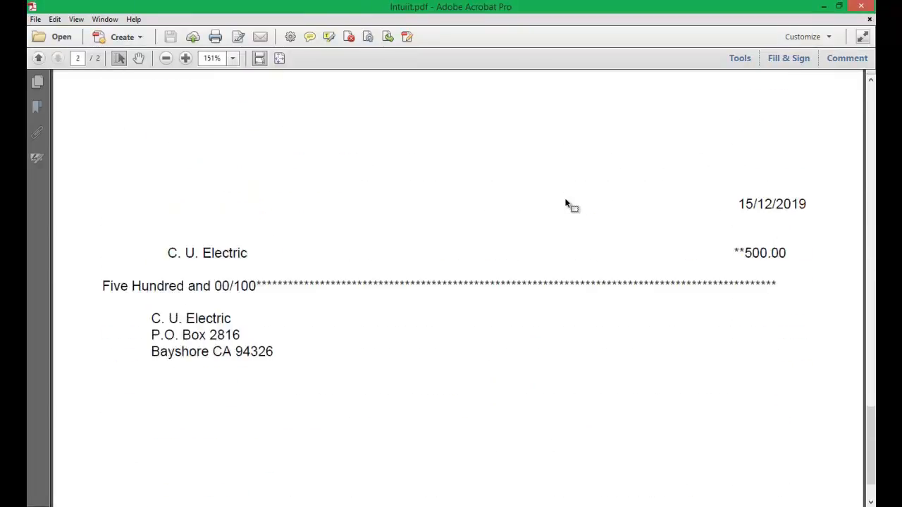
scroll(565, 199, "up", 20)
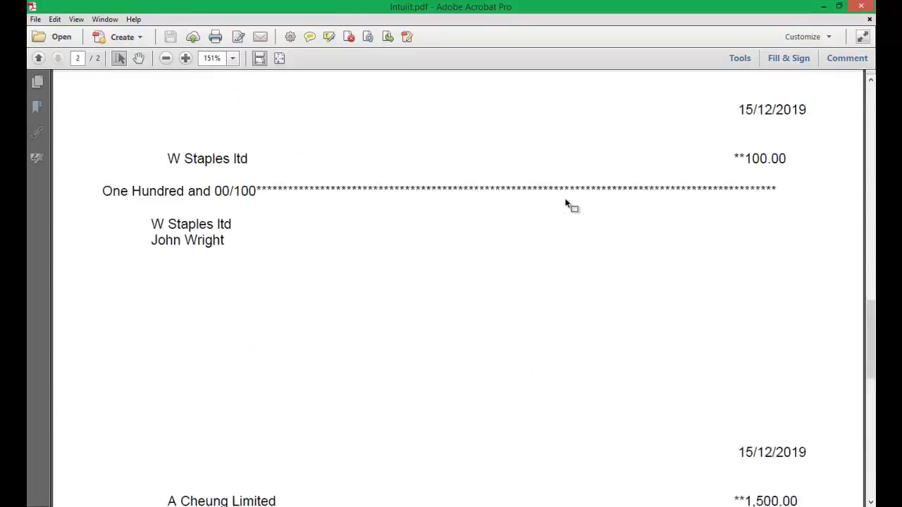
scroll(565, 200, "up", 12)
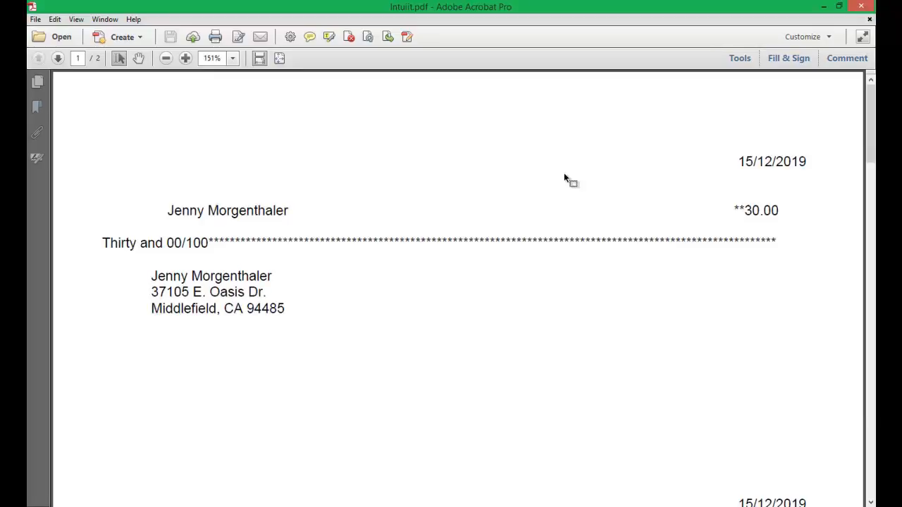
scroll(564, 176, "down", 10)
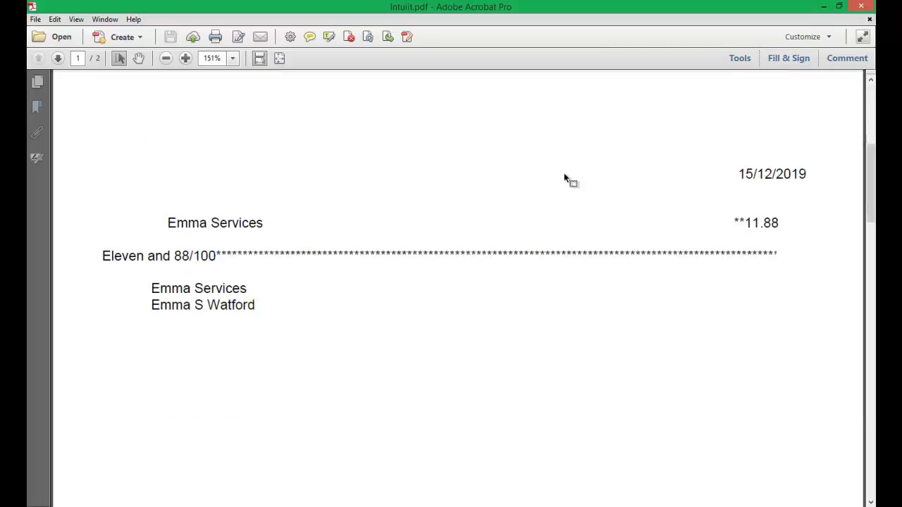
scroll(563, 173, "down", 6)
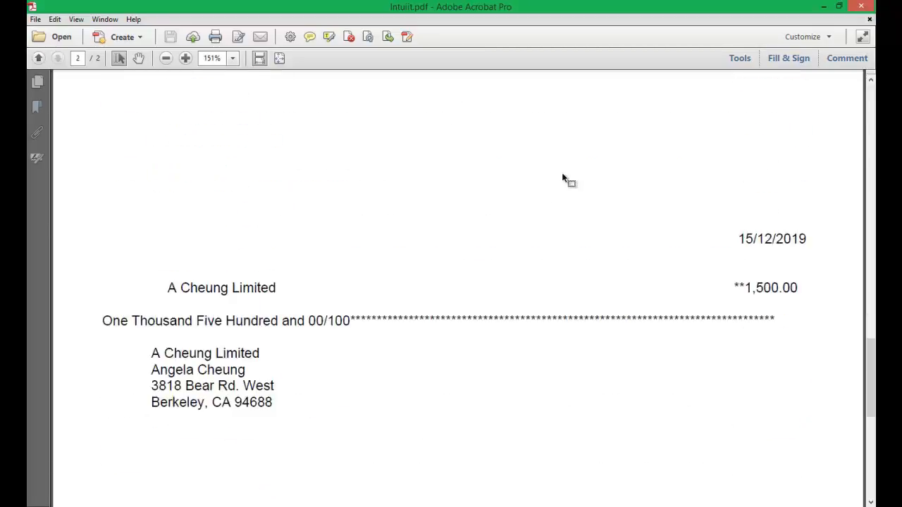
left_click(167, 59)
left_click(166, 59)
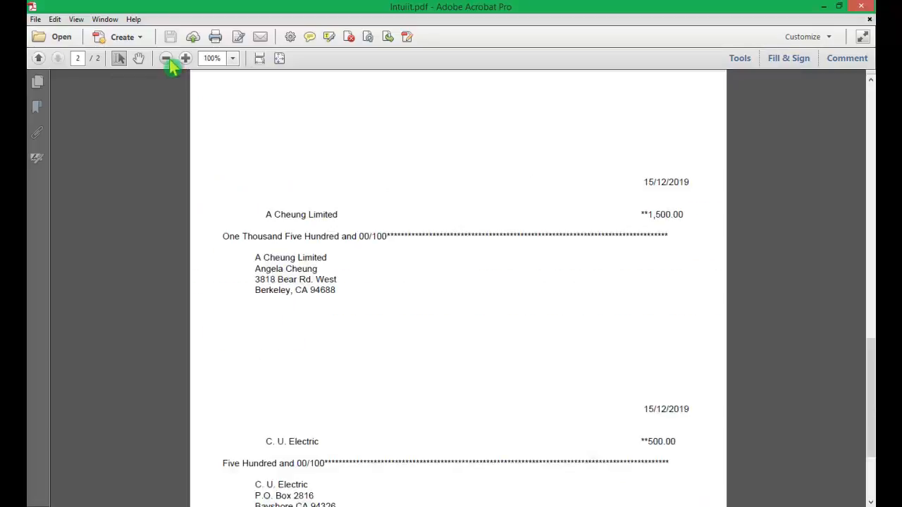
scroll(509, 301, "down", 2)
scroll(510, 302, "up", 14)
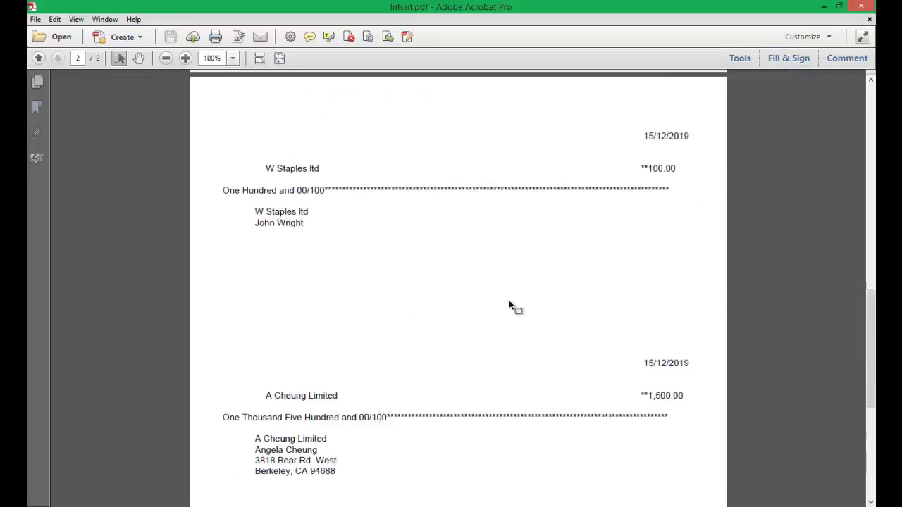
scroll(509, 303, "up", 2)
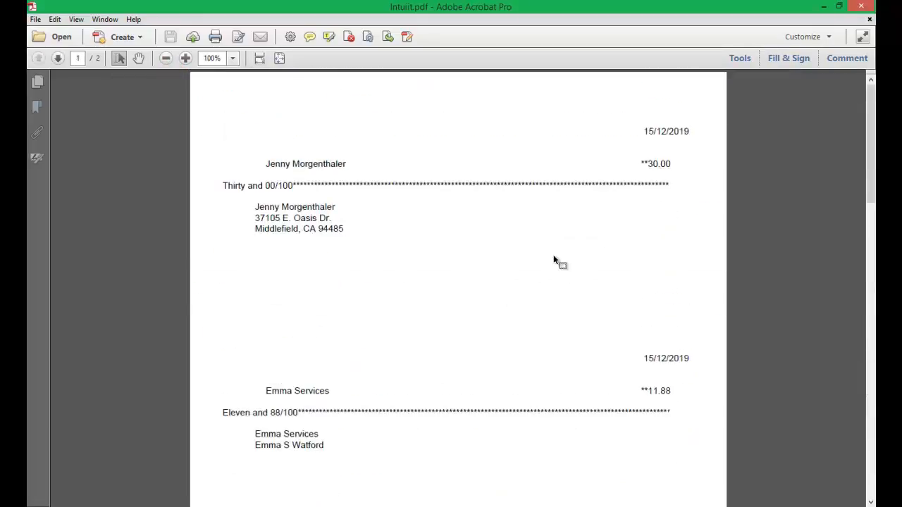
left_click(860, 5)
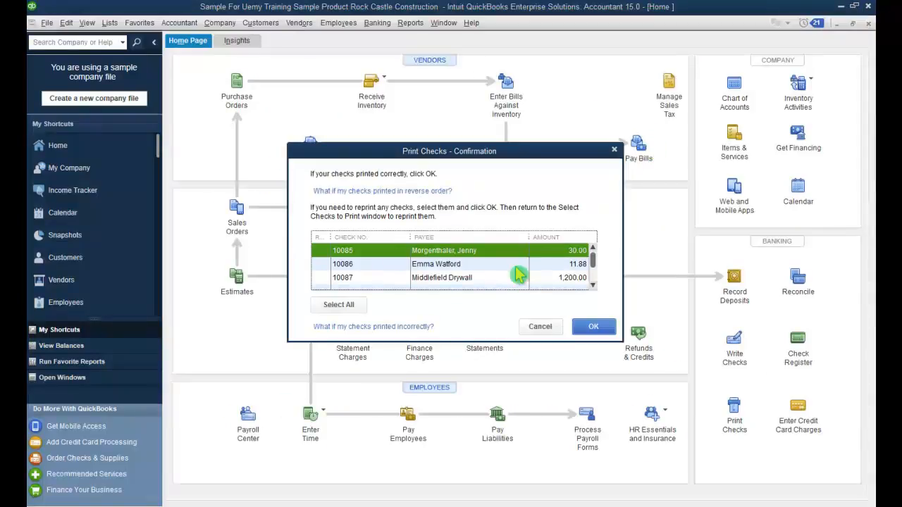
Step: Select all listed checks in the print confirmation and confirm with OK
left_click(338, 304)
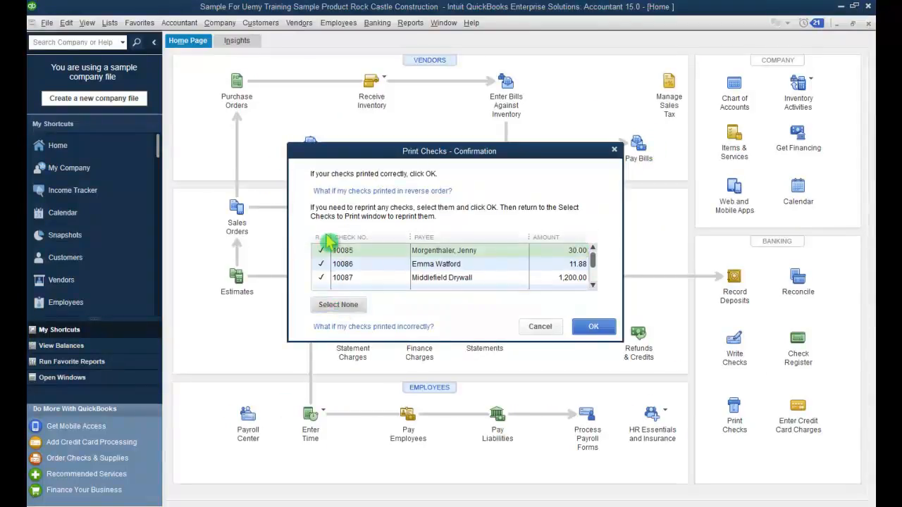
left_click(594, 328)
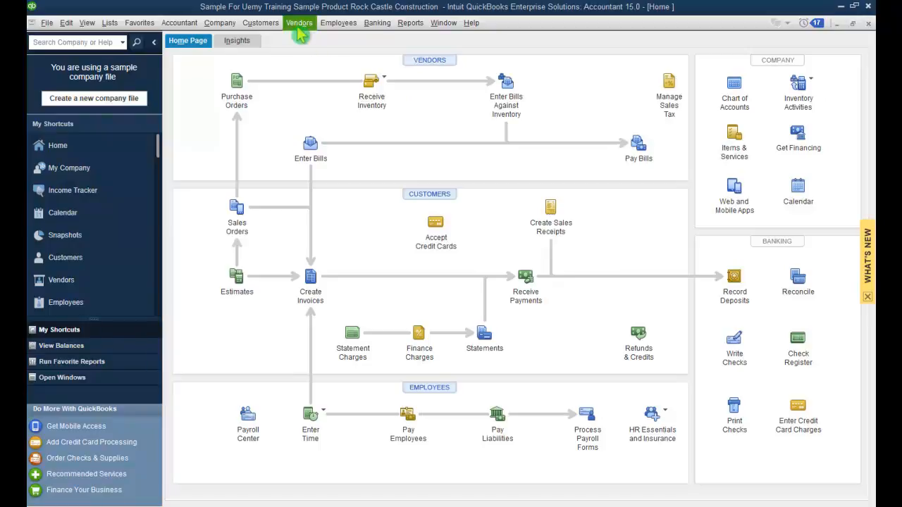
Step: Enter a Staples bill receiving PO 6238: 10 ladders at 10.00, 100.00 total
left_click(298, 28)
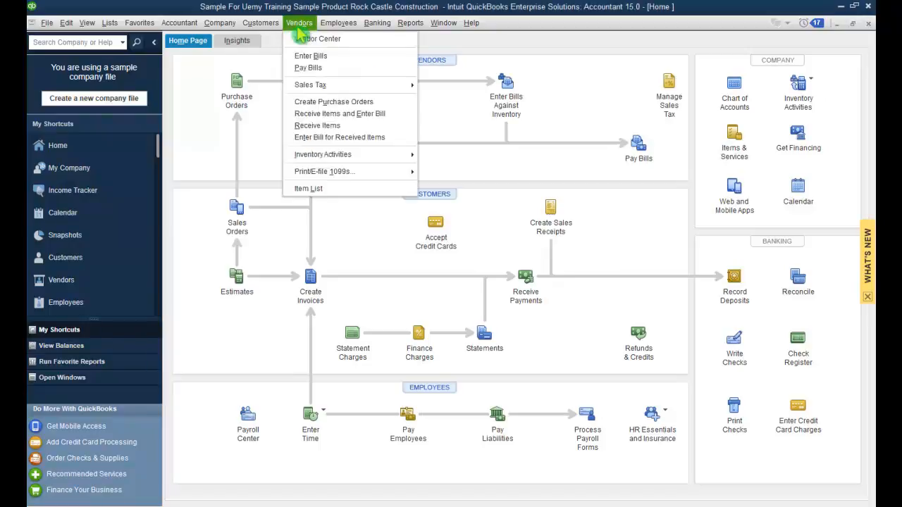
left_click(298, 57)
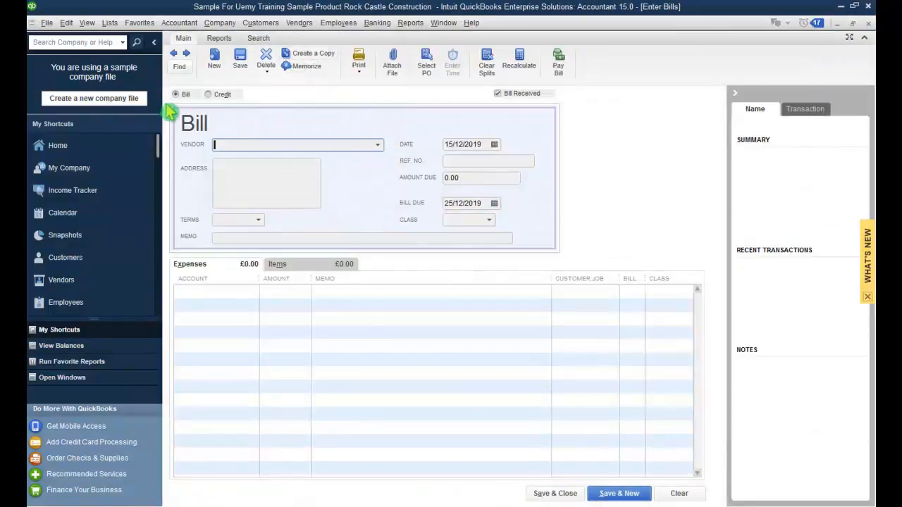
key("ctrl")
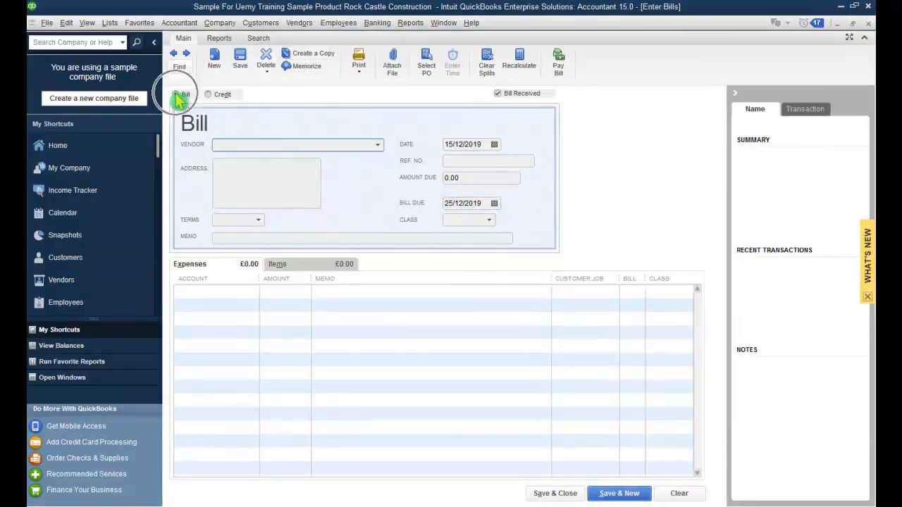
key("ctrl")
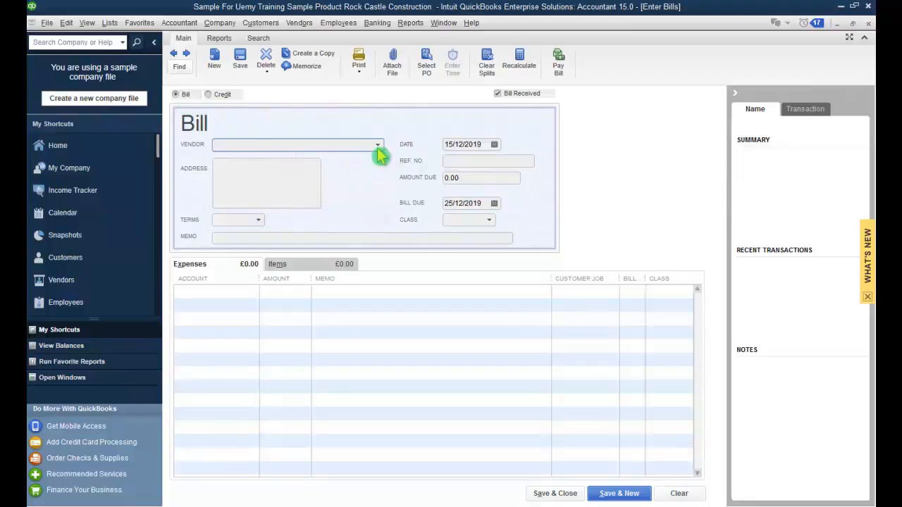
left_click(377, 145)
type("Staples")
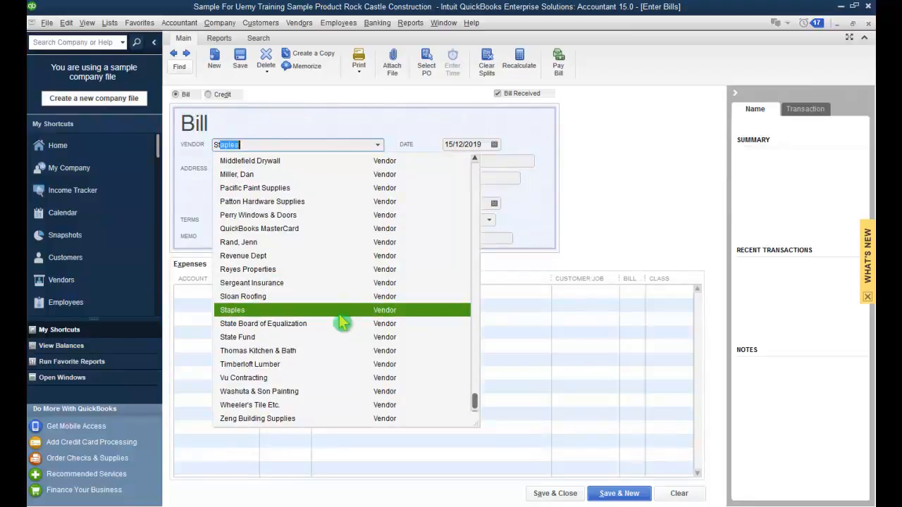
key("Tab")
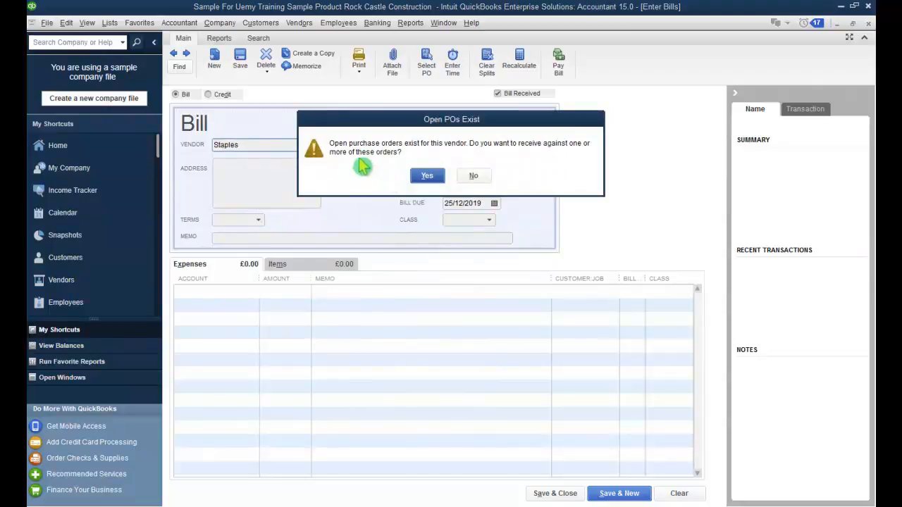
left_click(414, 176)
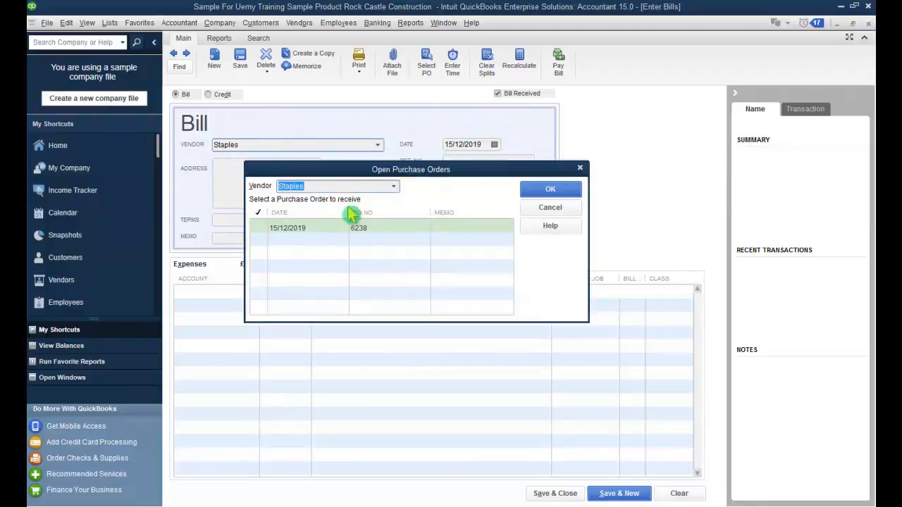
left_click(258, 228)
left_click(548, 191)
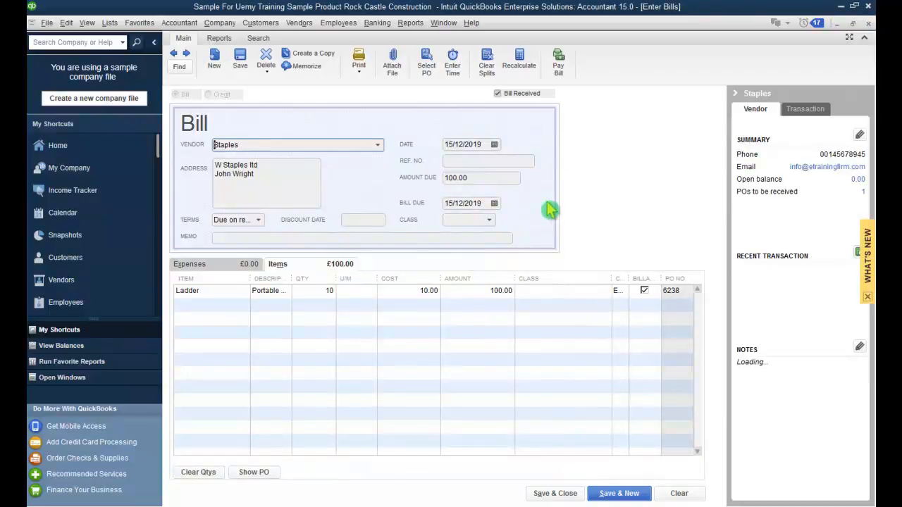
left_click_drag(484, 180, 445, 185)
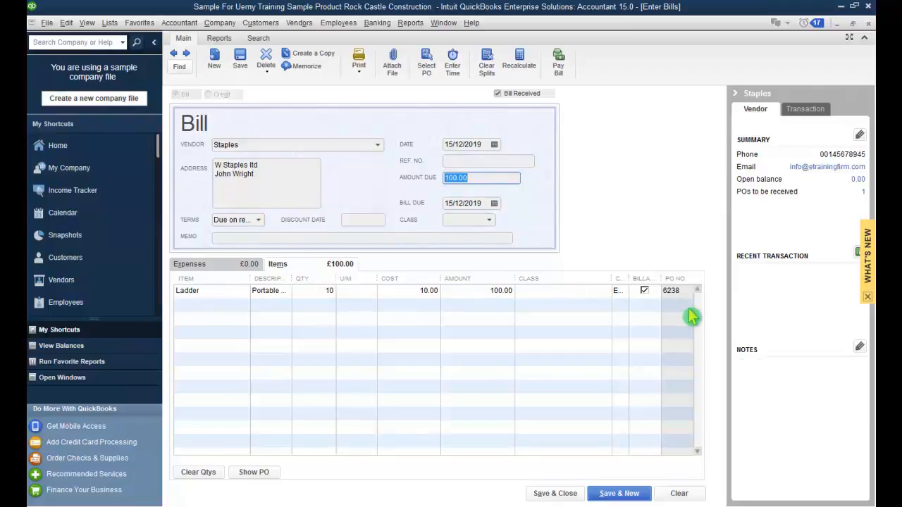
Step: View PO 6238 behind the bill, then switch back to the Staples bill
left_click(255, 473)
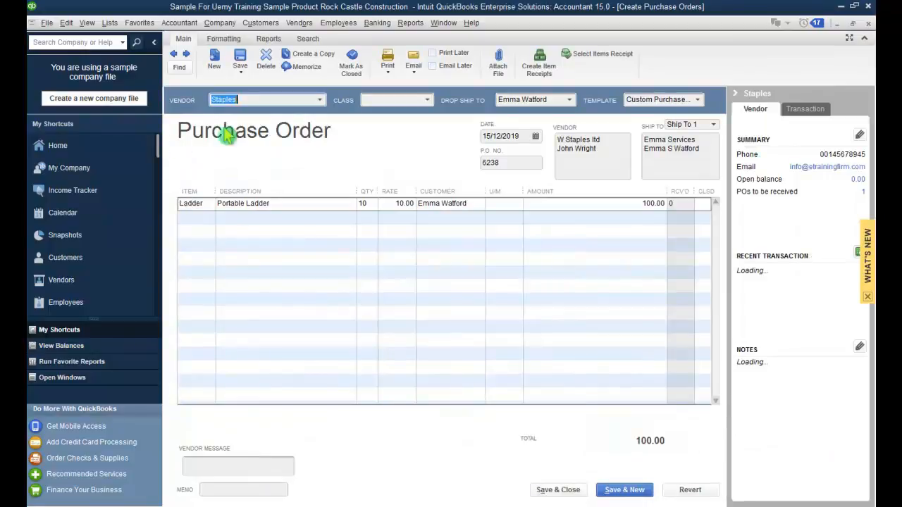
left_click(493, 162)
left_click_drag(497, 162, 474, 166)
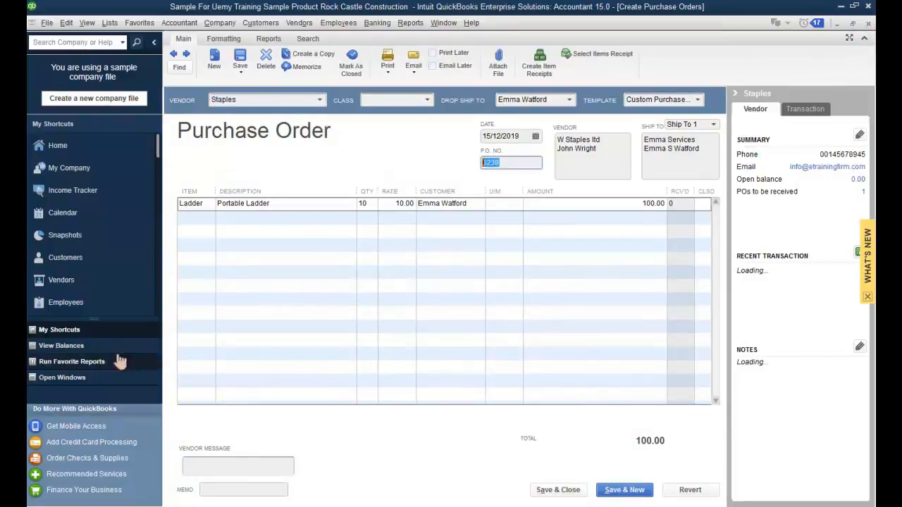
left_click(97, 378)
left_click(97, 171)
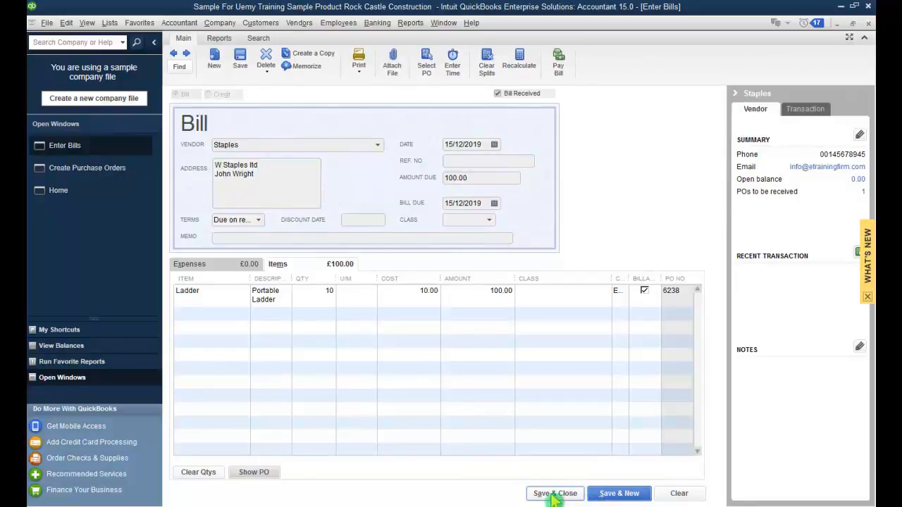
Step: Mark the Ladder line billable, save the Staples bill, and close purchase order 6238
left_click(643, 289)
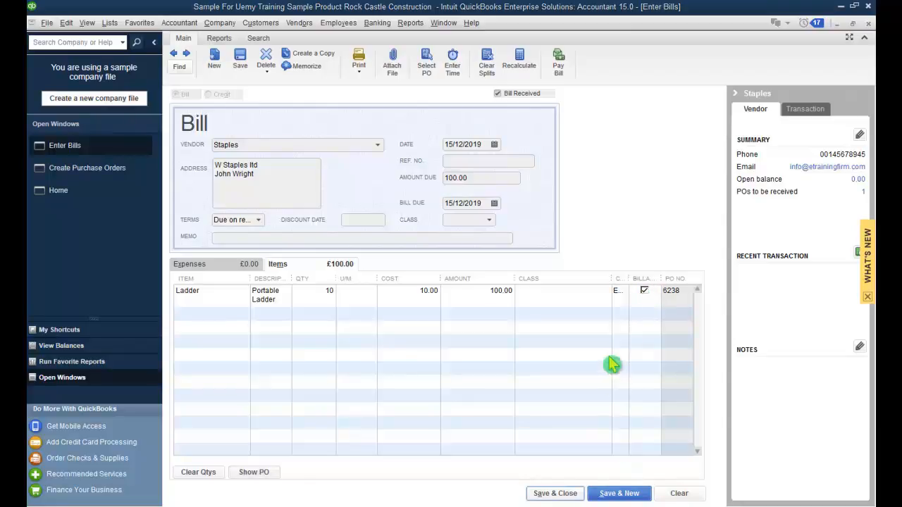
key("alt+a")
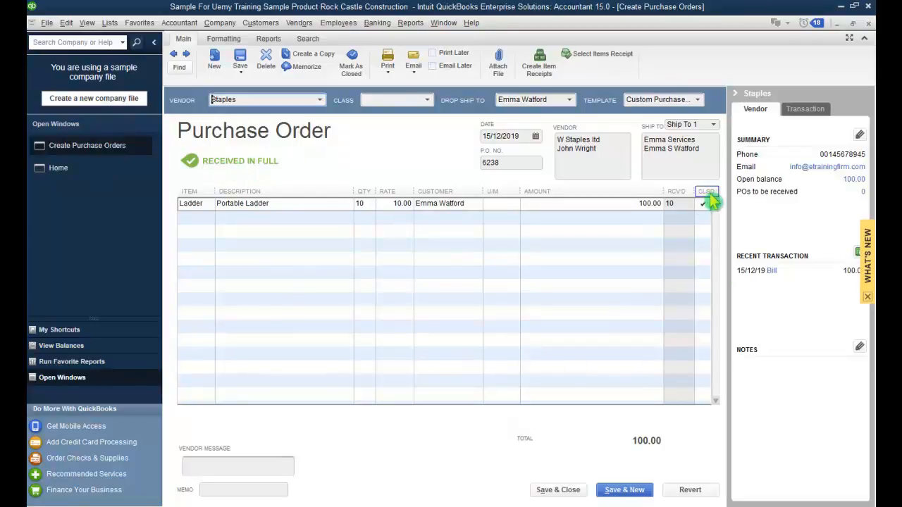
left_click(564, 489)
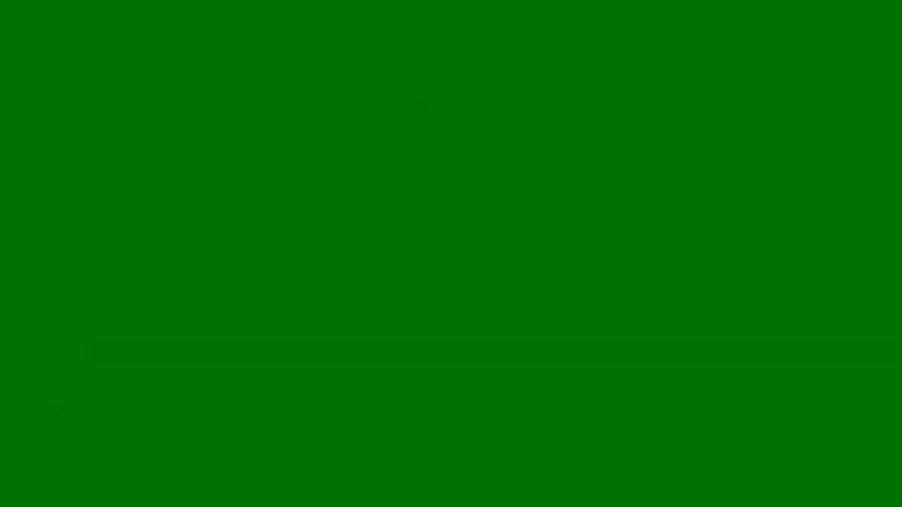
Step: Fill a bill for A Cheung Limited from purchase order 6237 (15 Lumber:Rough, 1,500.00) and save it
left_click(299, 23)
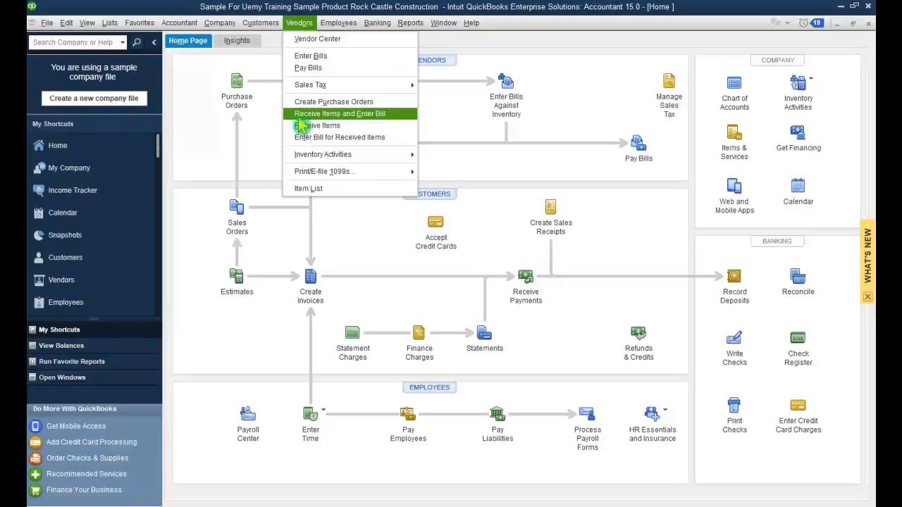
left_click(298, 116)
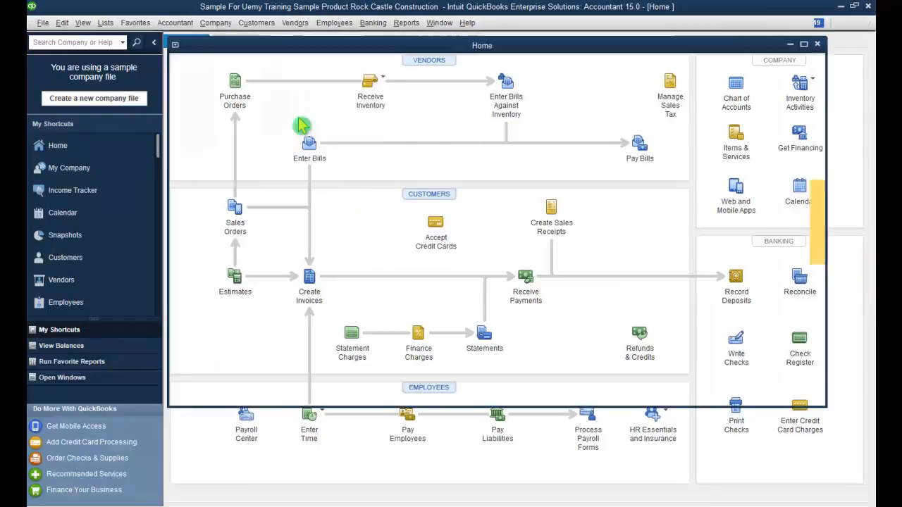
left_click(378, 148)
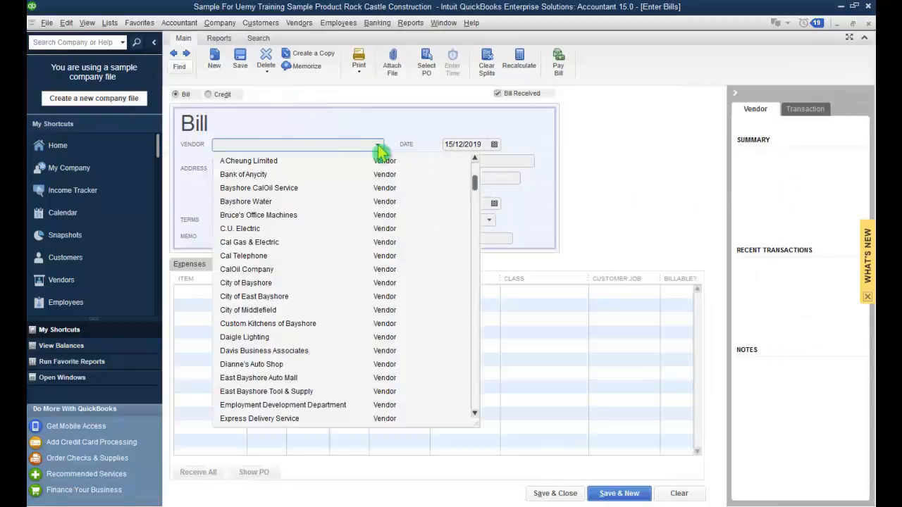
left_click(373, 156)
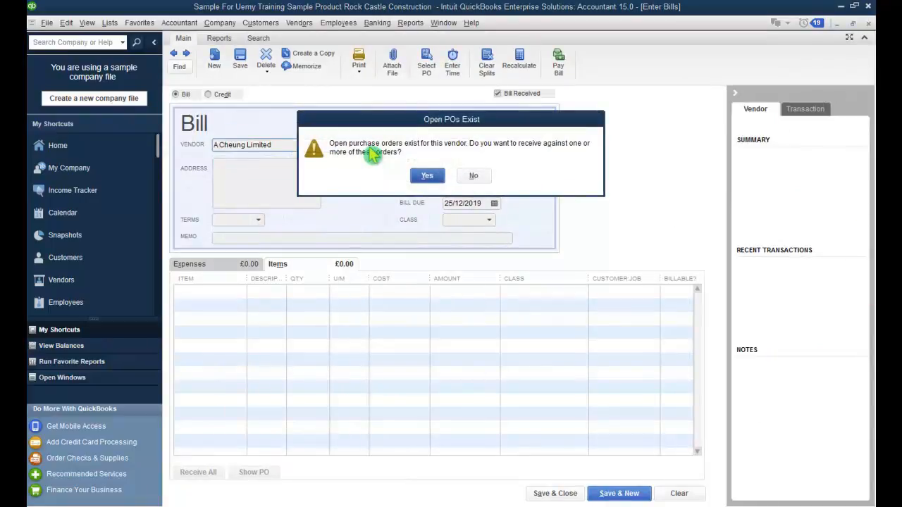
left_click(419, 177)
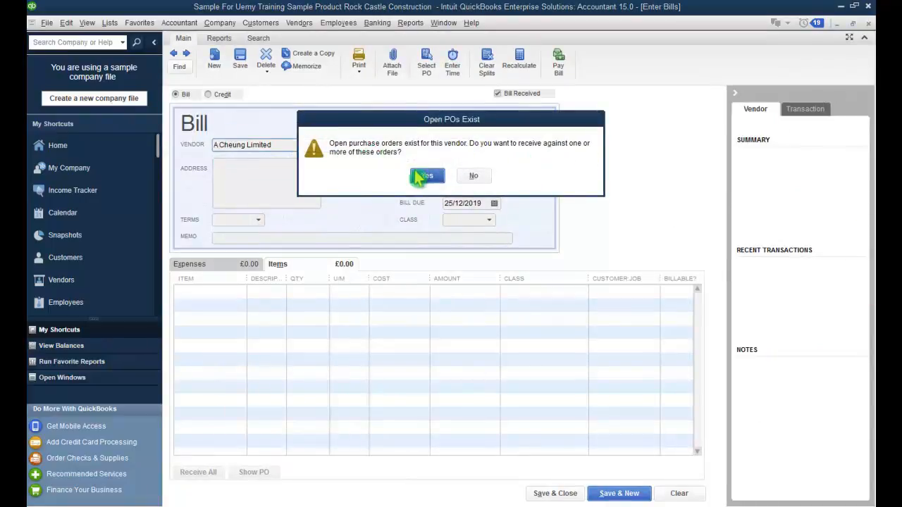
left_click(258, 227)
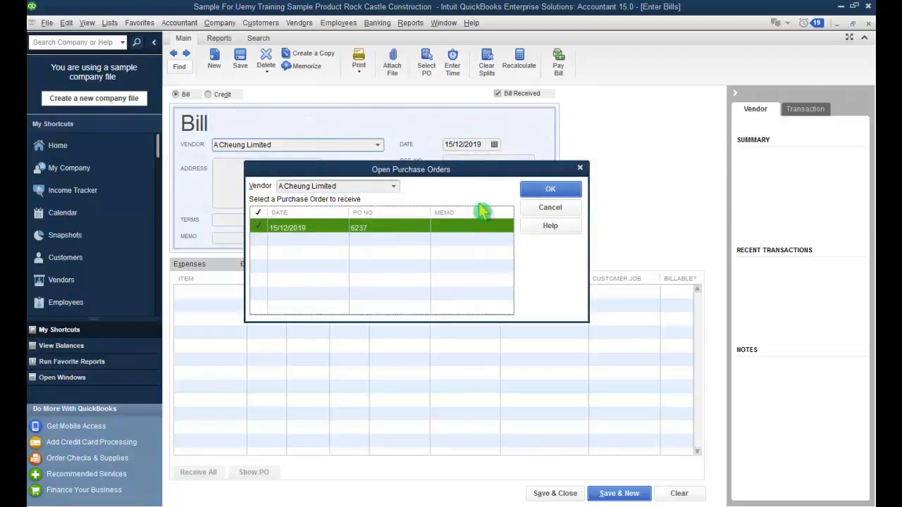
left_click(552, 190)
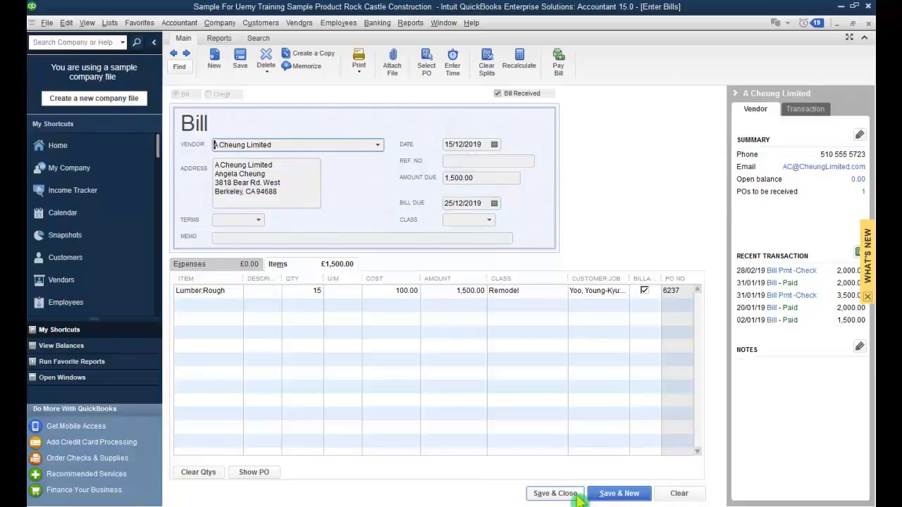
left_click(576, 494)
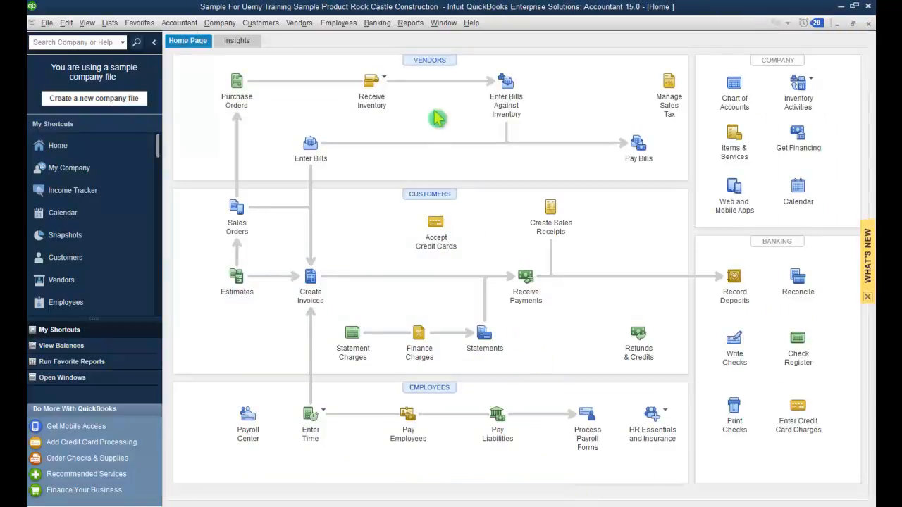
Step: Pay the 1,500.00 A Cheung Limited bill by check from 10100 Checking through Pay Bills
left_click(389, 24)
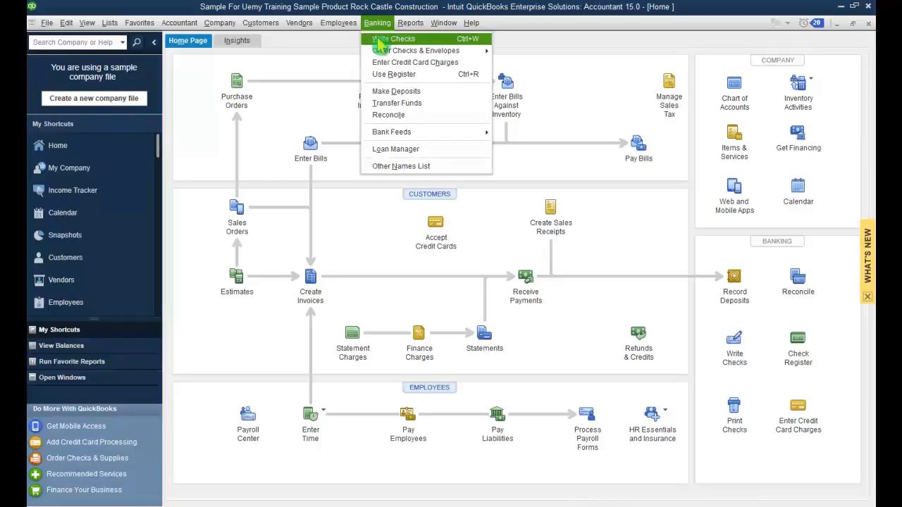
left_click(378, 40)
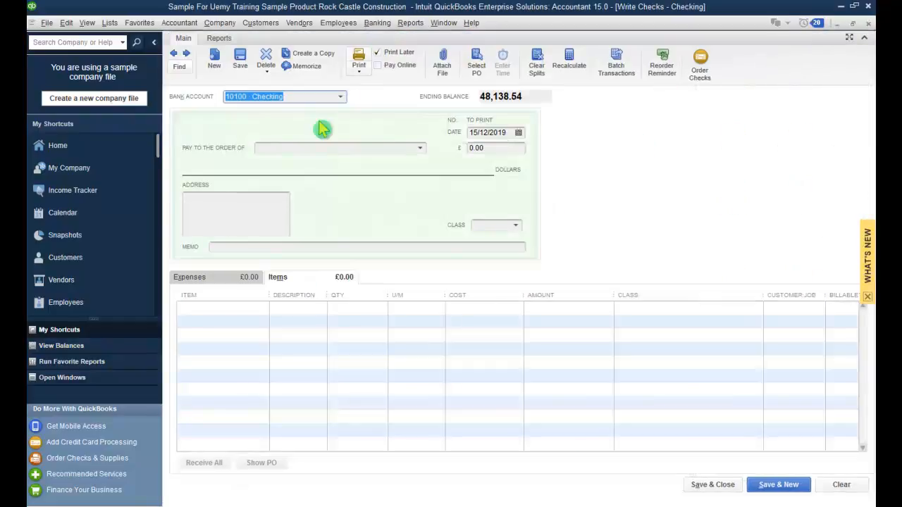
left_click(420, 151)
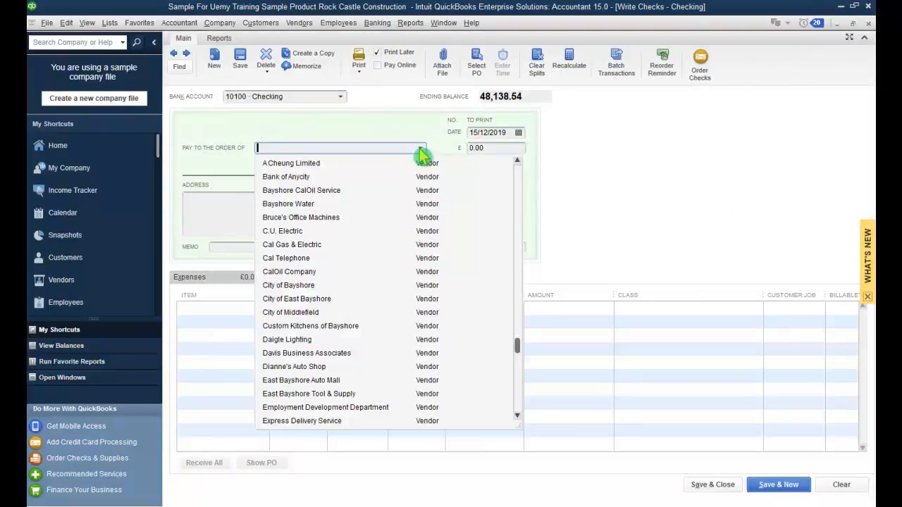
left_click(339, 169)
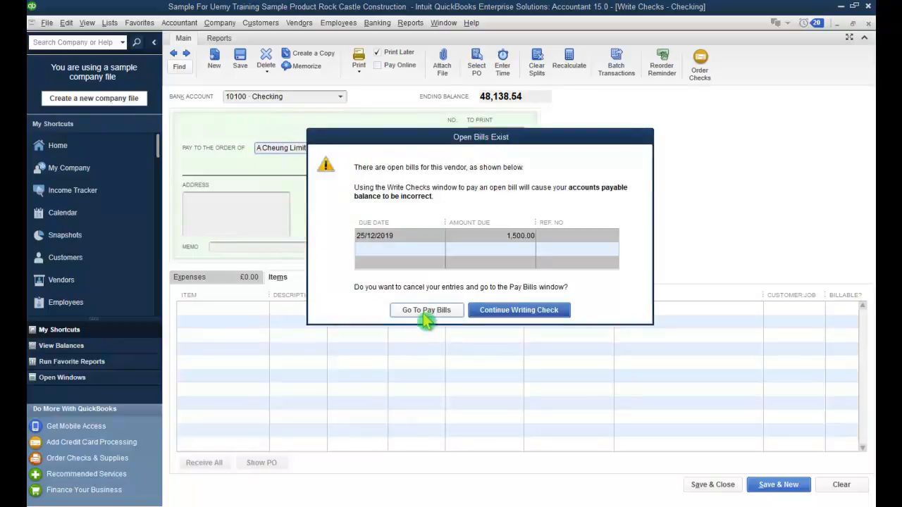
left_click(425, 312)
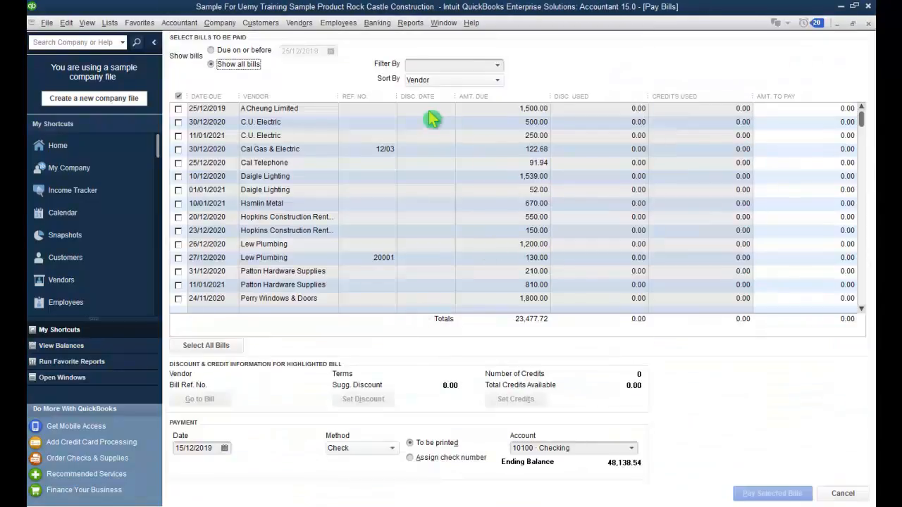
left_click(179, 108)
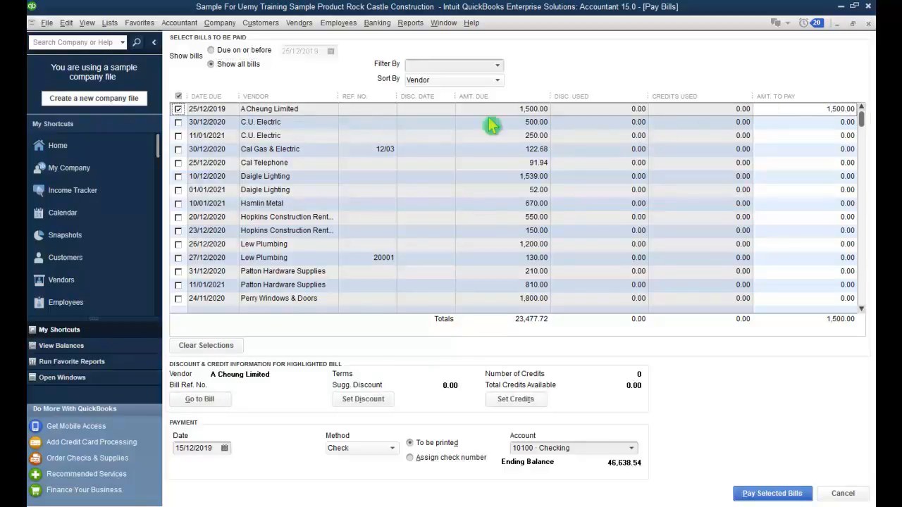
left_click(757, 497)
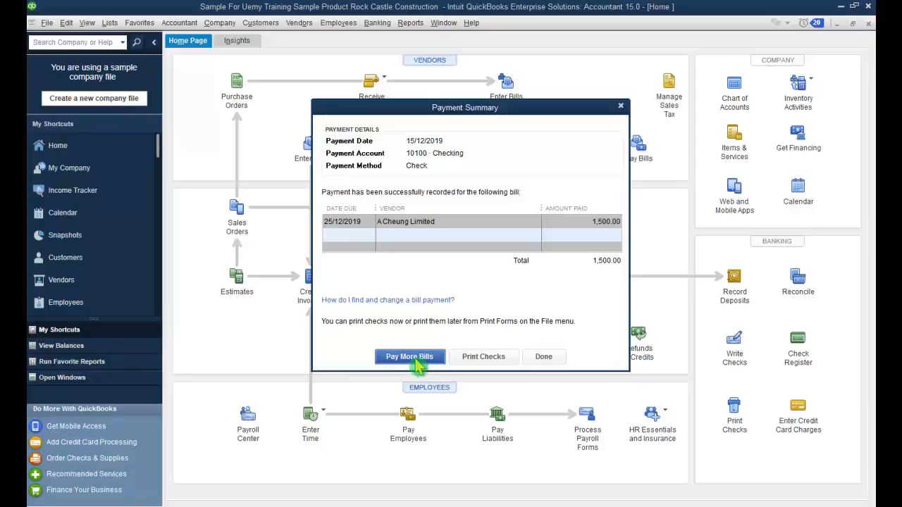
Step: Dismiss the payment summary and accept all five checks (2,841.88, starting at 10080) for printing
left_click(543, 359)
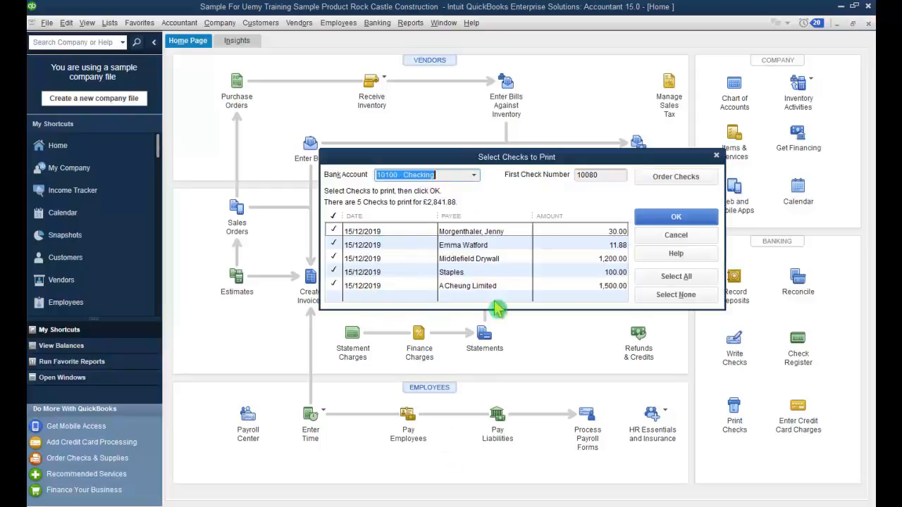
left_click(642, 220)
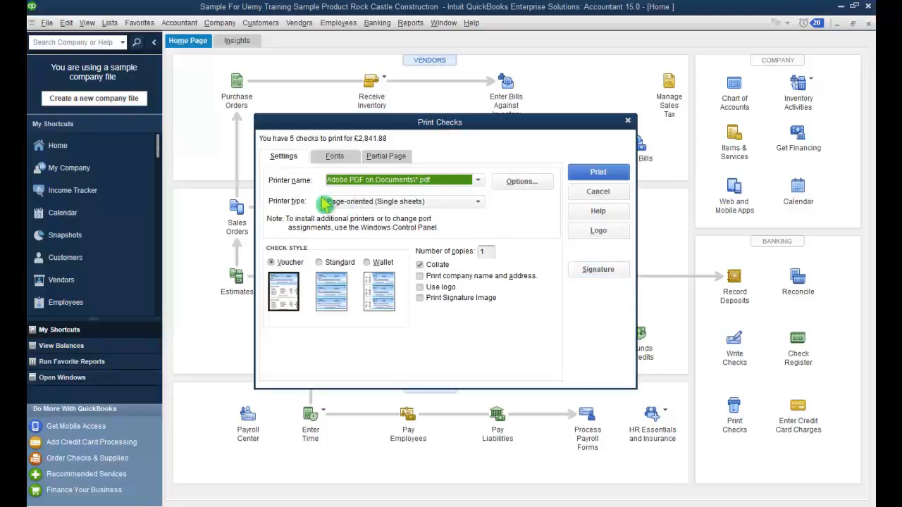
Step: Print the five checks to the Adobe PDF printer using the Standard check style
left_click(477, 180)
left_click(476, 183)
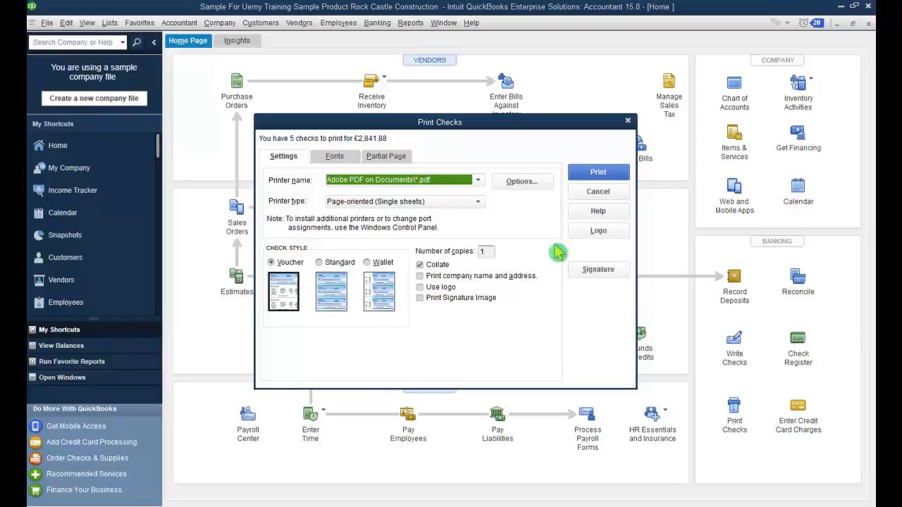
left_click(322, 266)
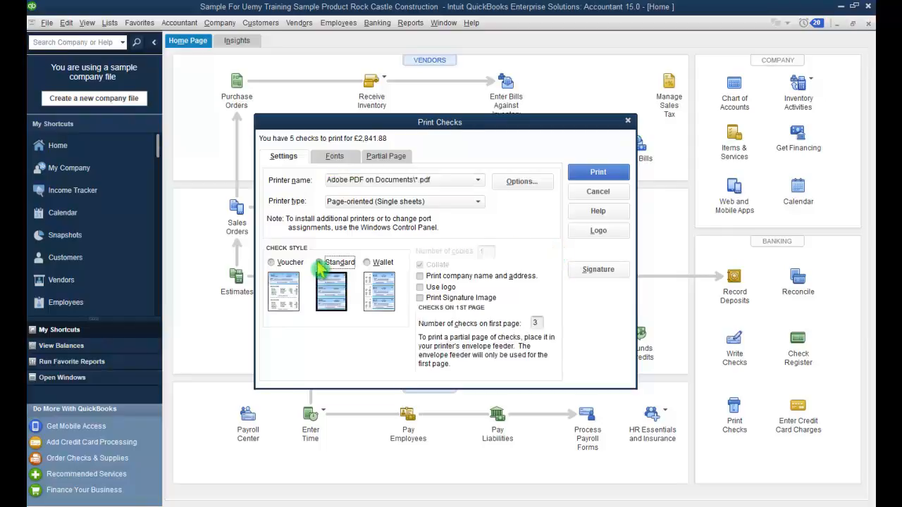
left_click(588, 171)
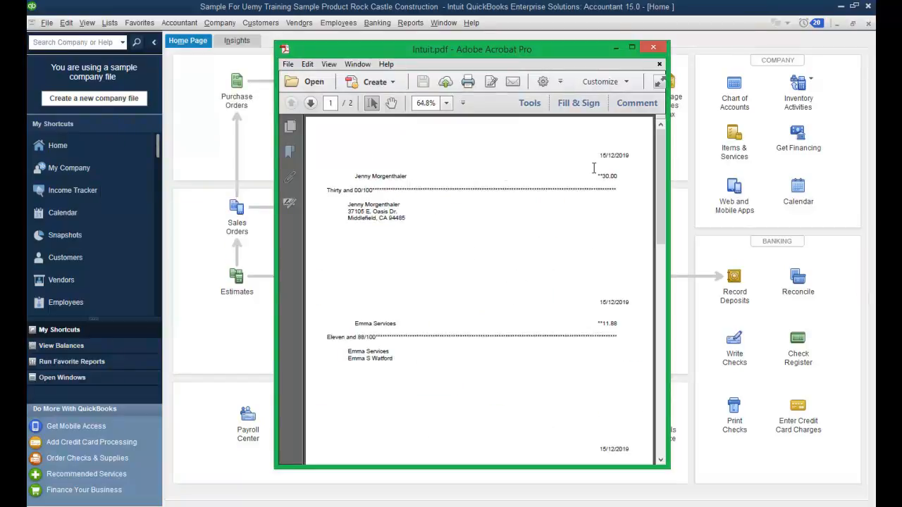
Step: Scroll through the five checks in Intuit.pdf, then close Adobe Acrobat
scroll(622, 223, "down", 5)
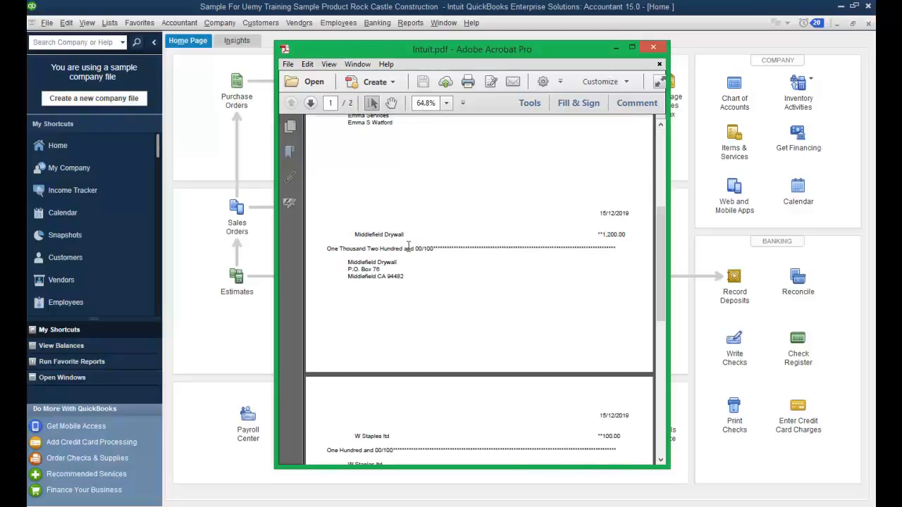
scroll(469, 284, "down", 1)
scroll(469, 285, "down", 2)
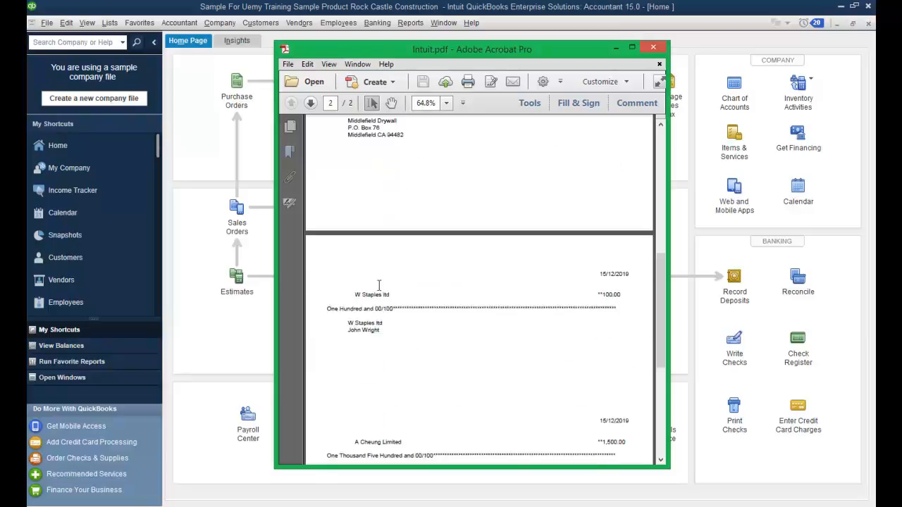
scroll(563, 343, "down", 2)
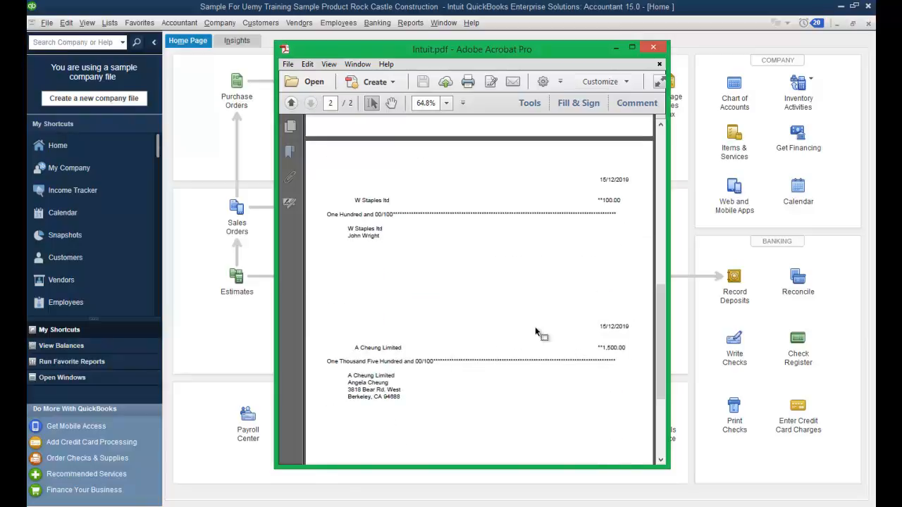
left_click(654, 49)
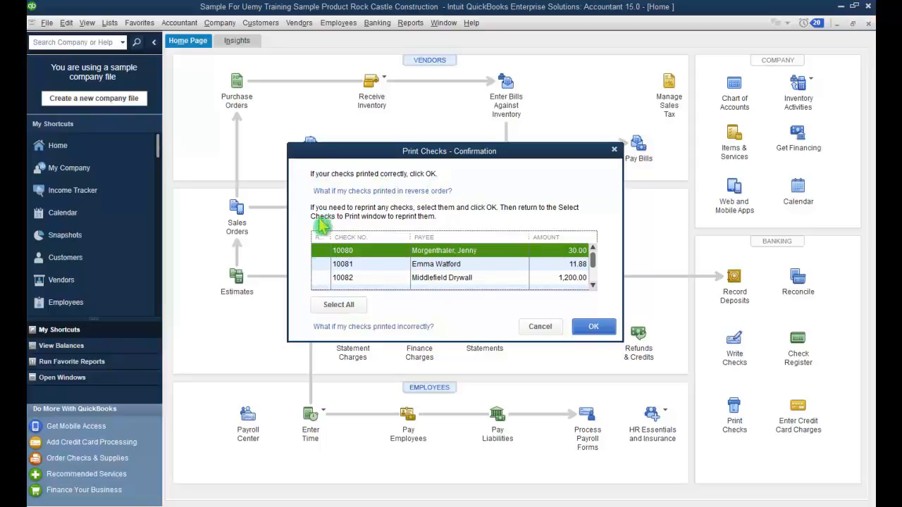
Step: Mark checks 10080 through 10084 as printed correctly and confirm the print
left_click(318, 253)
left_click(321, 264)
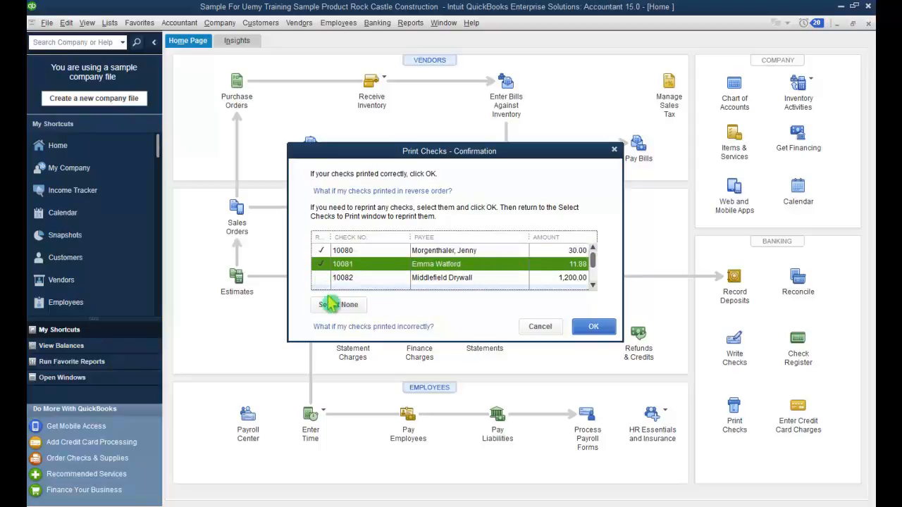
left_click(322, 281)
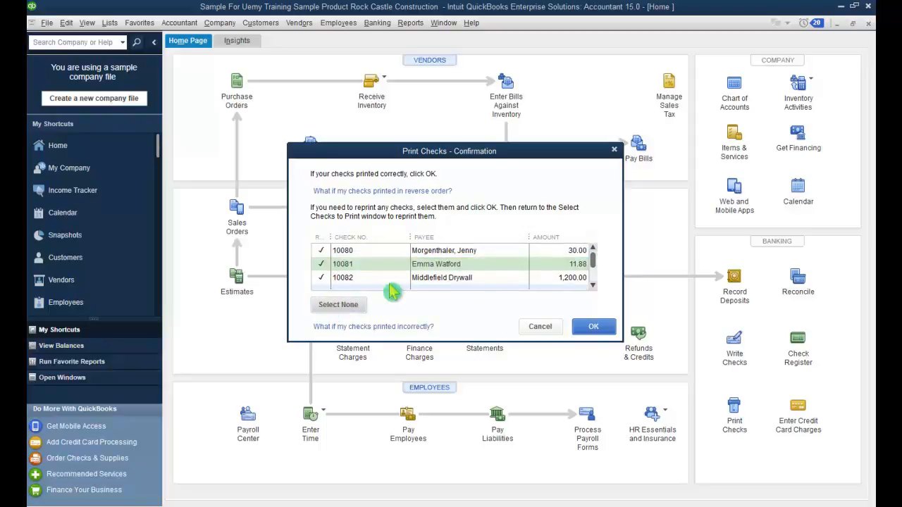
left_click(592, 285)
left_click(592, 285)
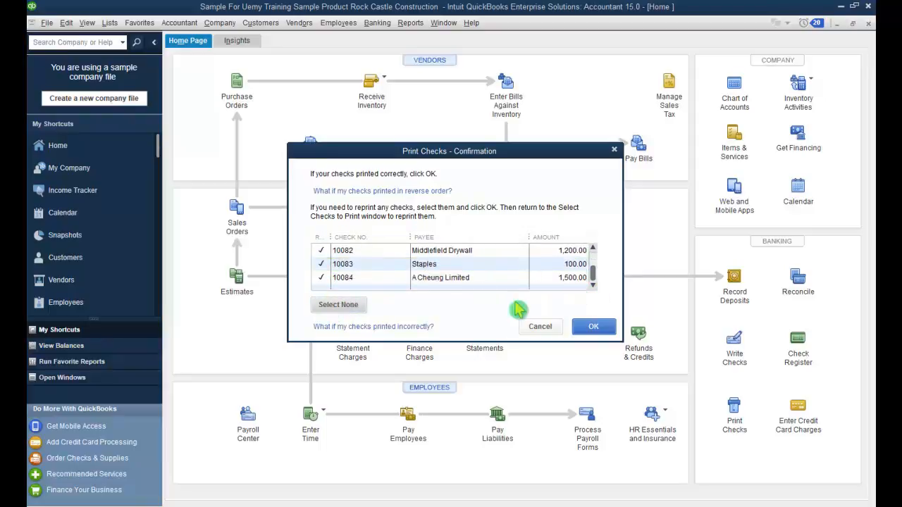
left_click(584, 330)
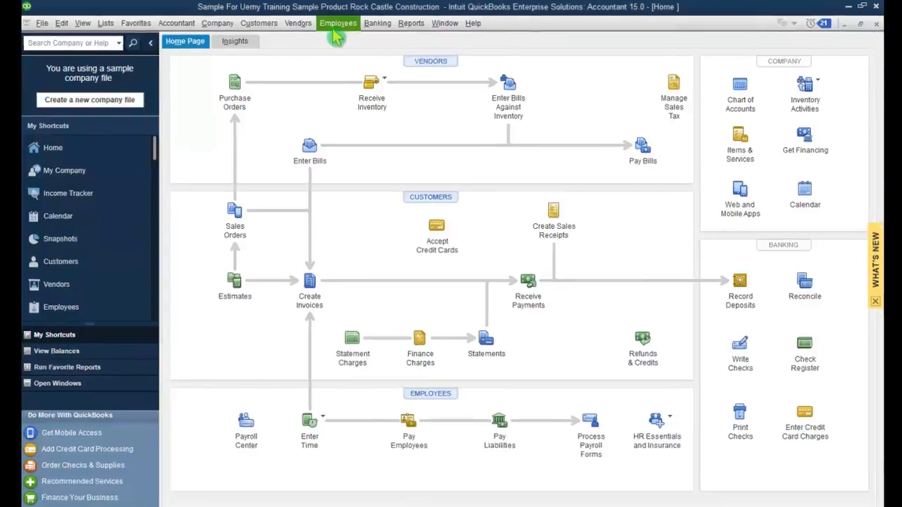
left_click(305, 23)
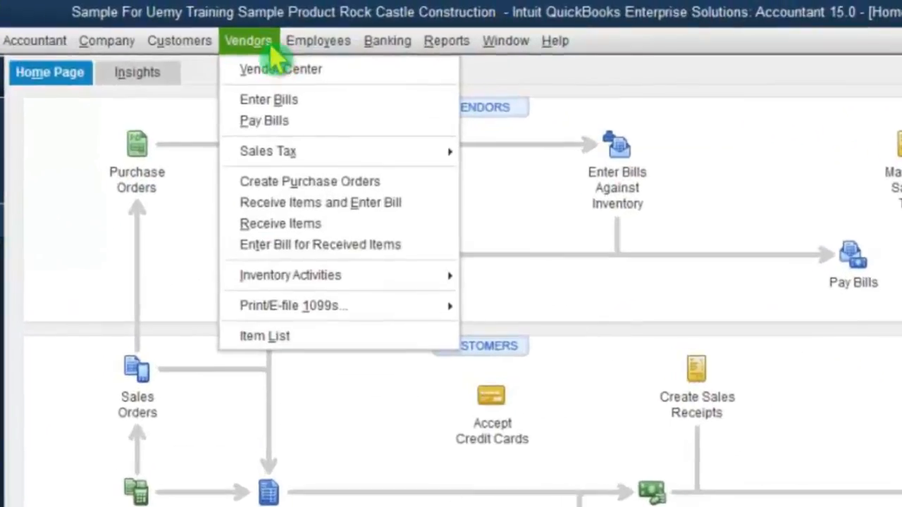
left_click(260, 152)
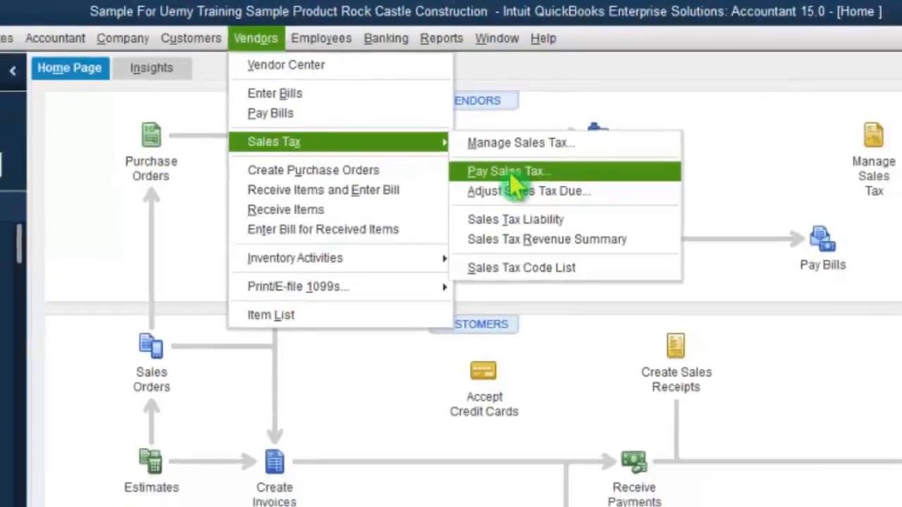
left_click(521, 186)
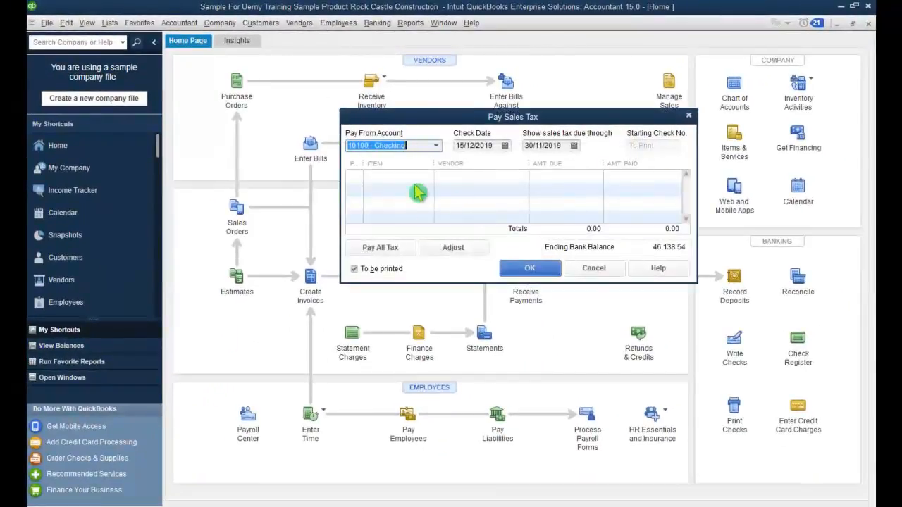
left_click(351, 175)
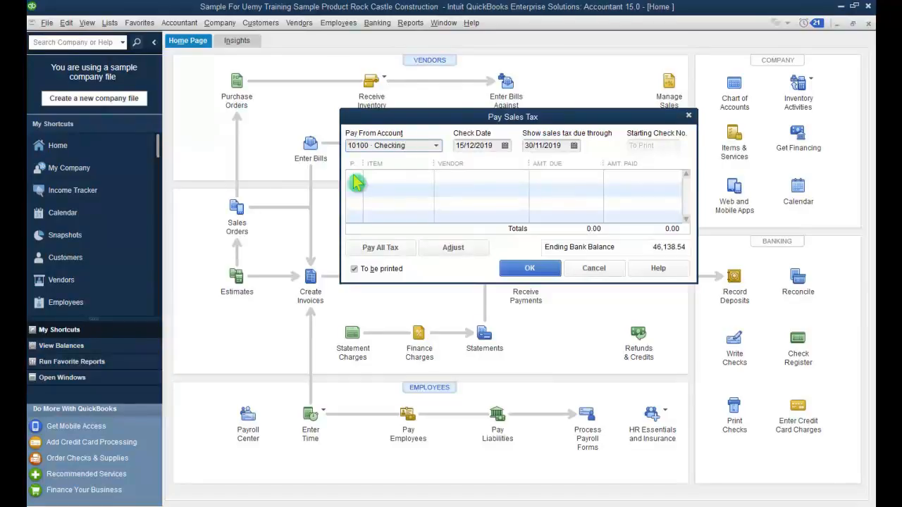
left_click(551, 272)
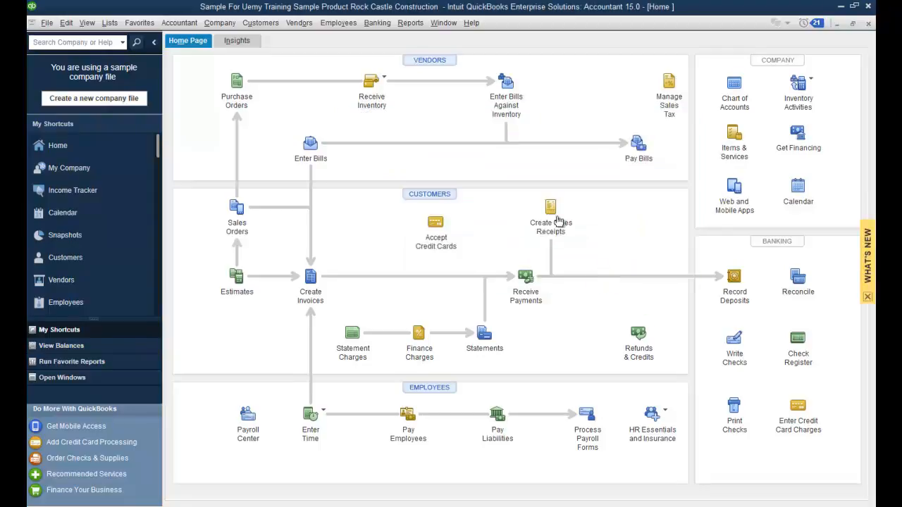